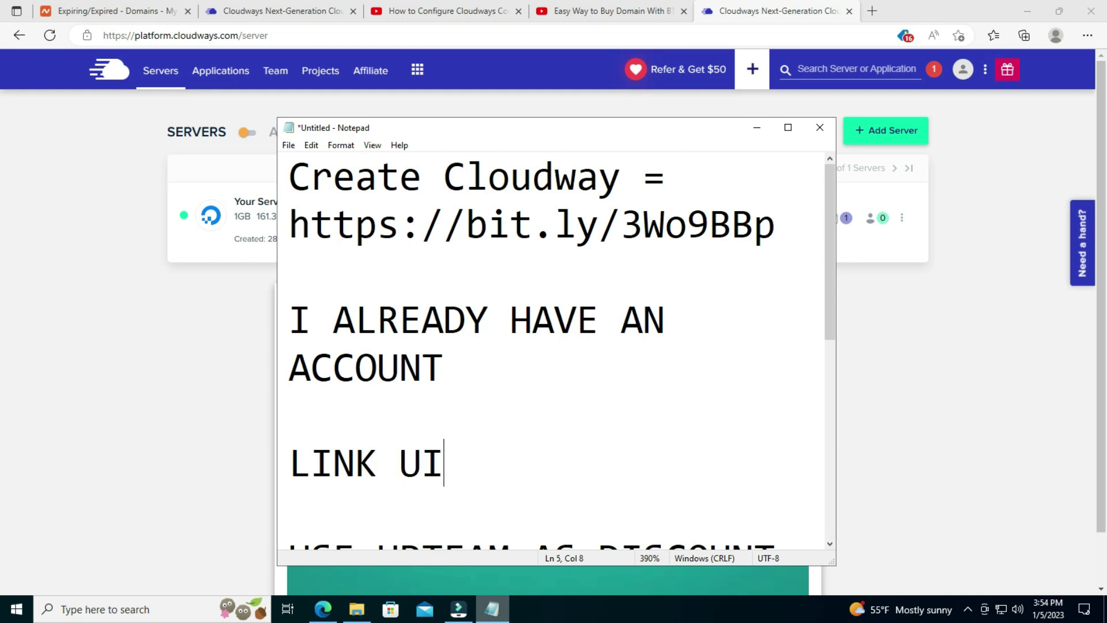
Step: Add notes saying the link is below the video description and gets fast approval
text(WOULD )
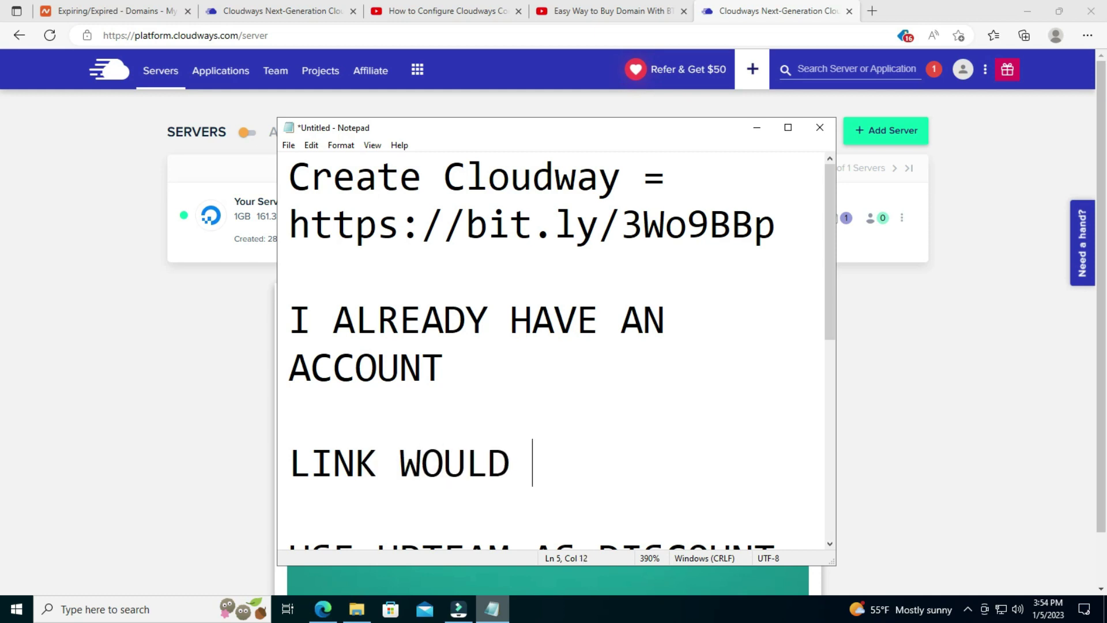
text(BE LEFT )
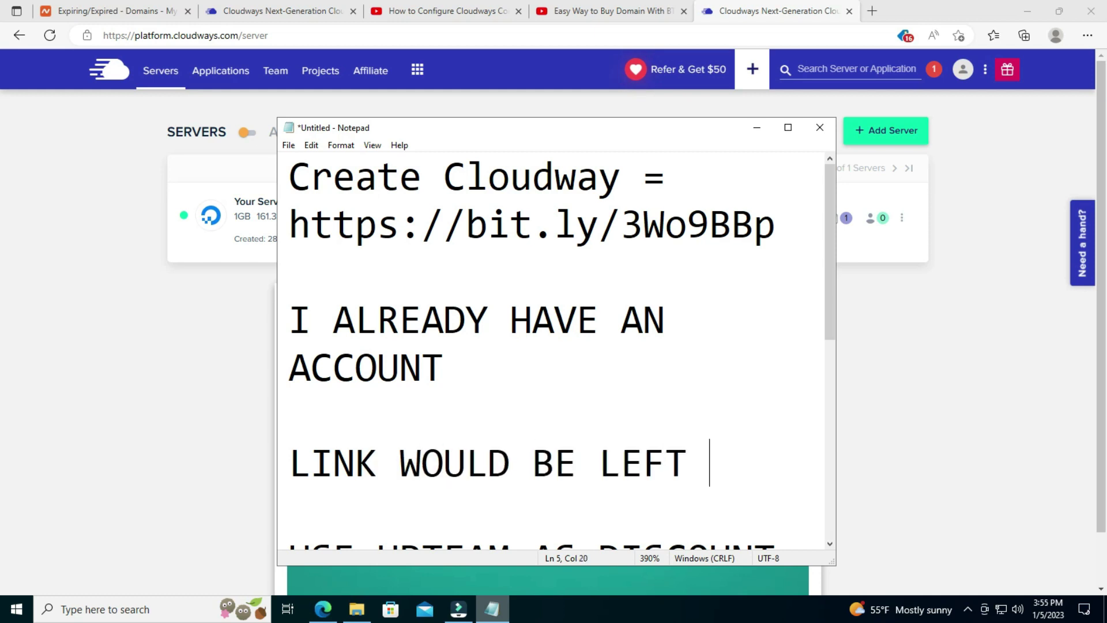
text(BELOW)
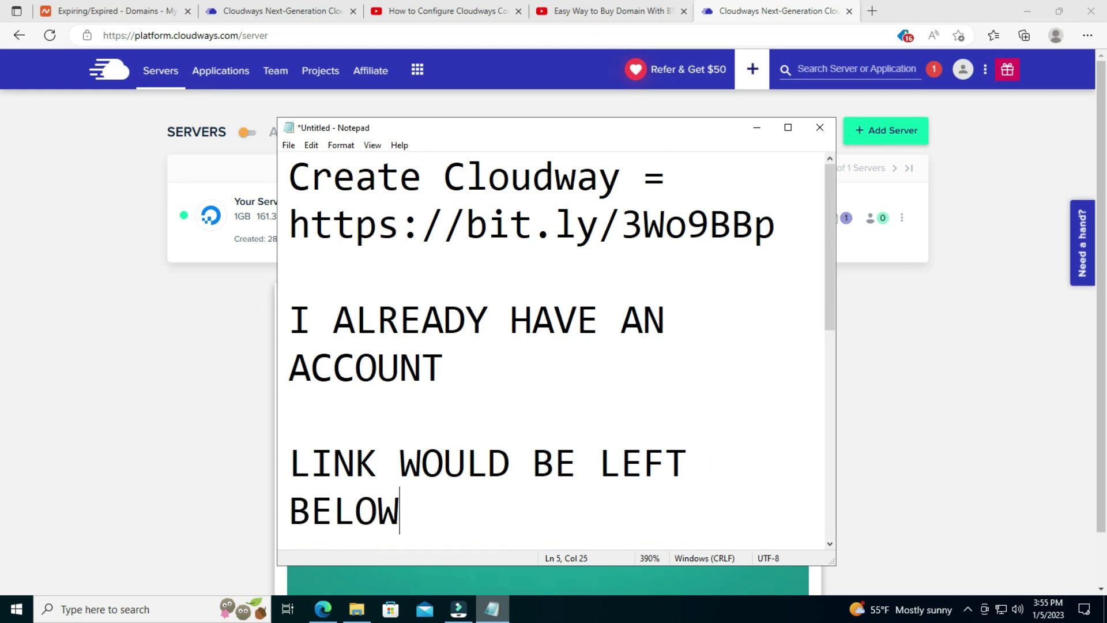
text( VIDEO DESCRIPTION)
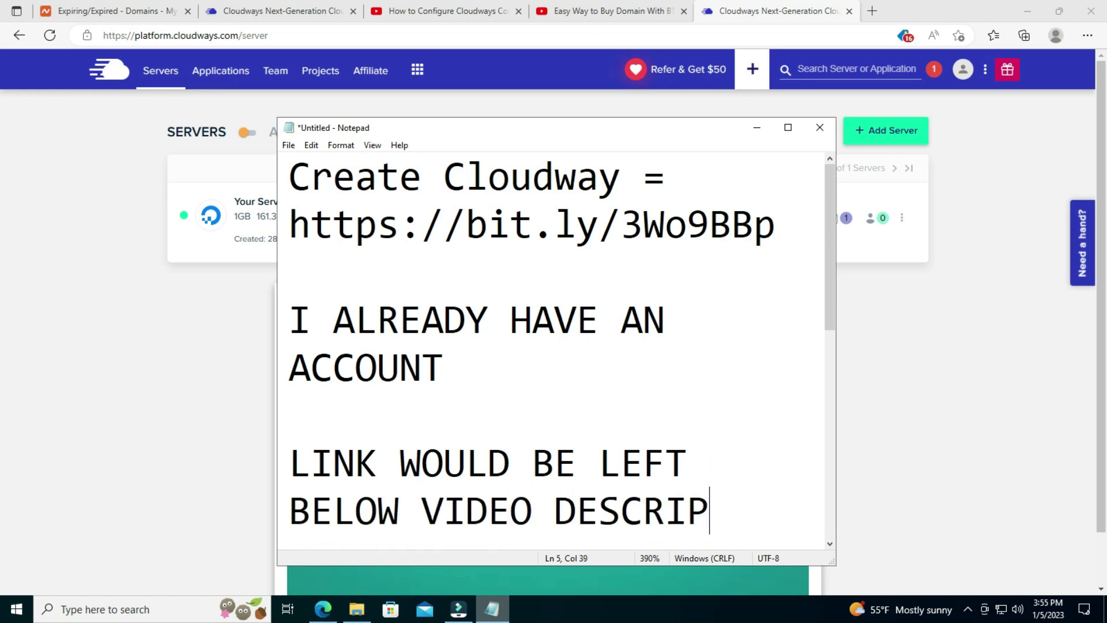
key(Return)
key(Return)
text(USE L)
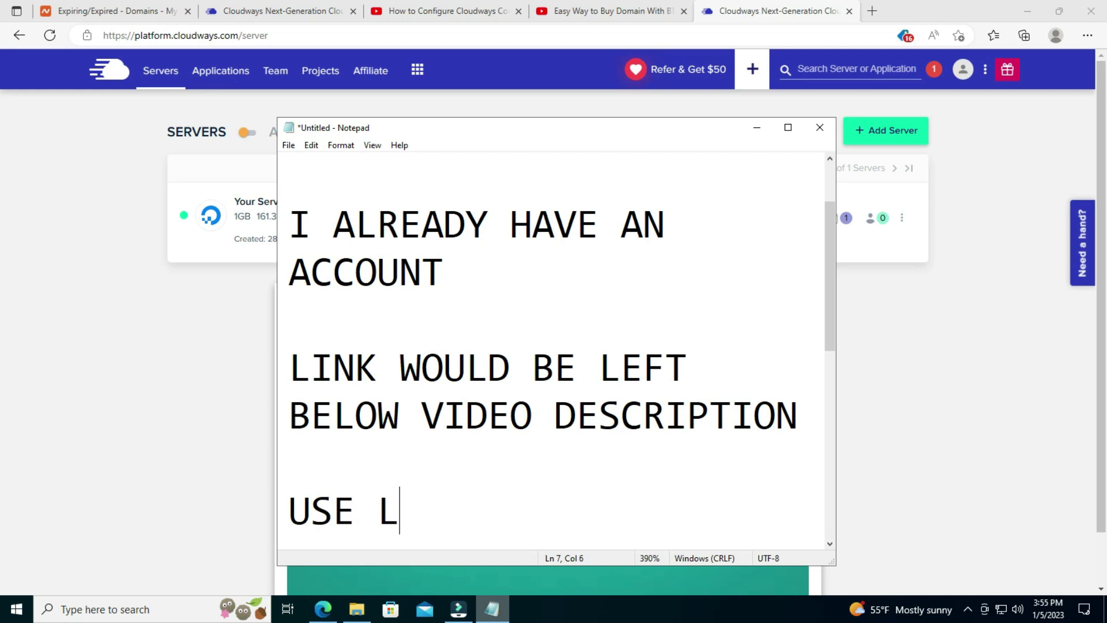
text(INK TO GET FAST APPROVAL.)
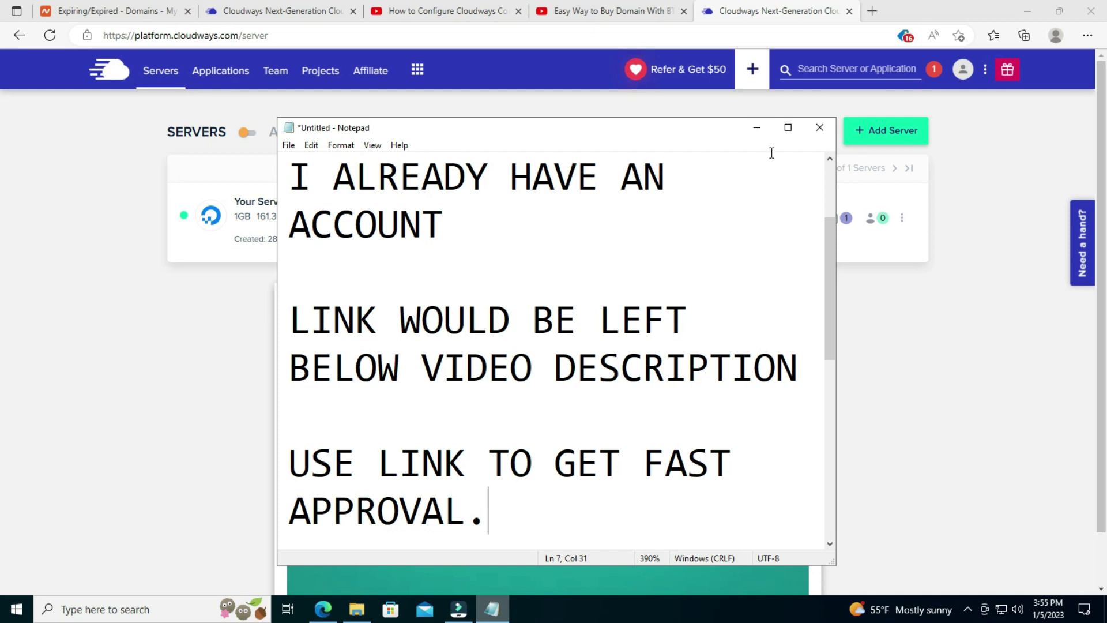
scroll(767, 173, down, 4)
click(561, 462)
Step: Check the Cloudways application's Access Details, then return to the notes
click(905, 352)
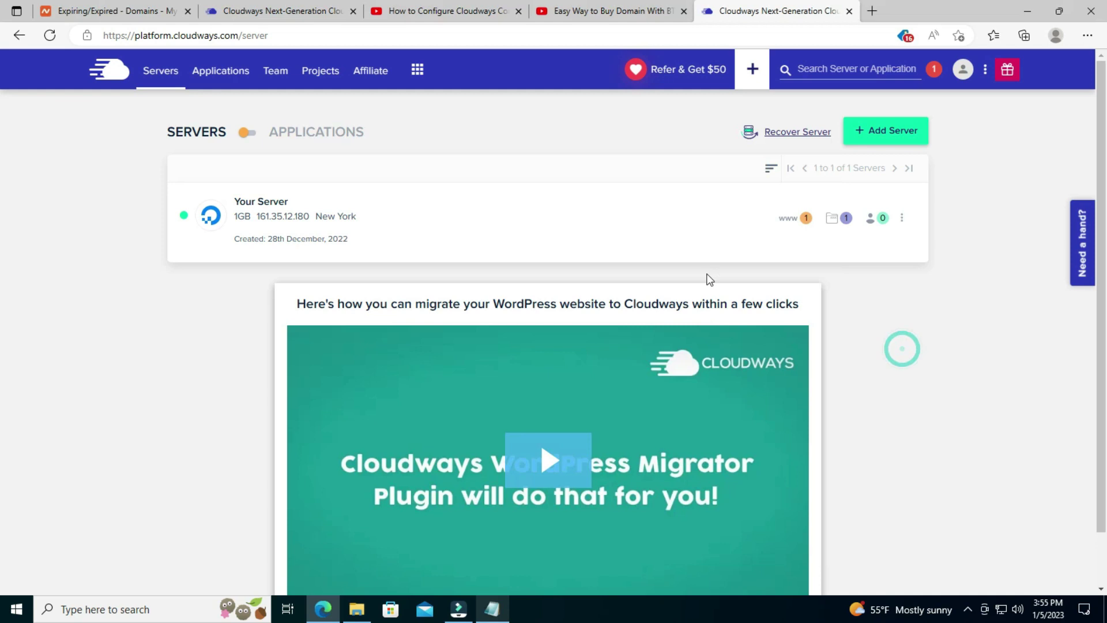
click(793, 220)
click(678, 293)
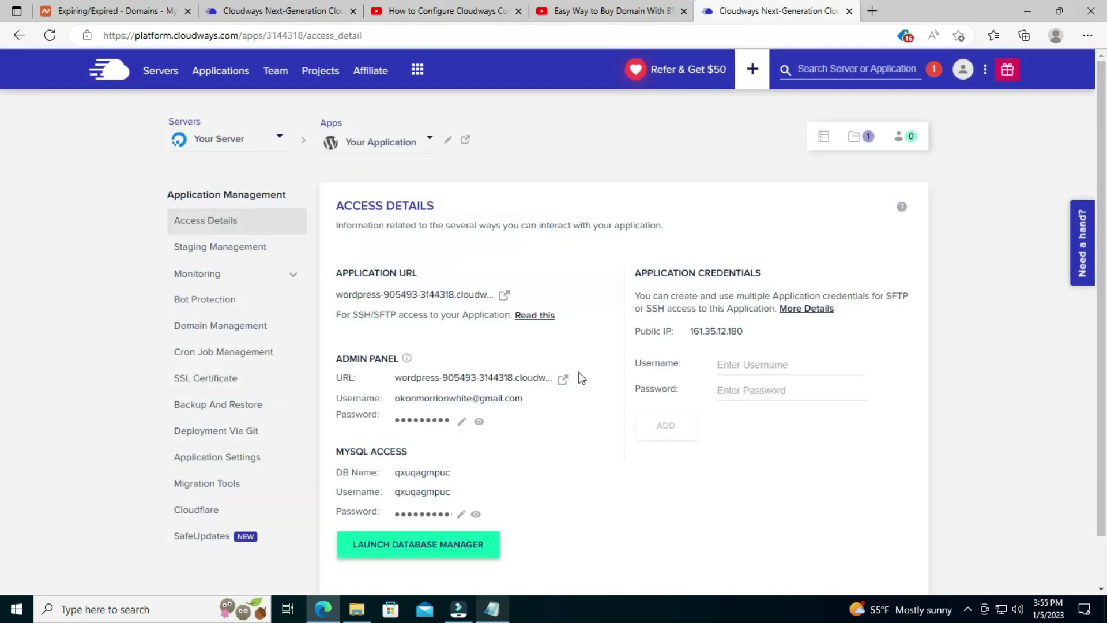
key(alt+Tab)
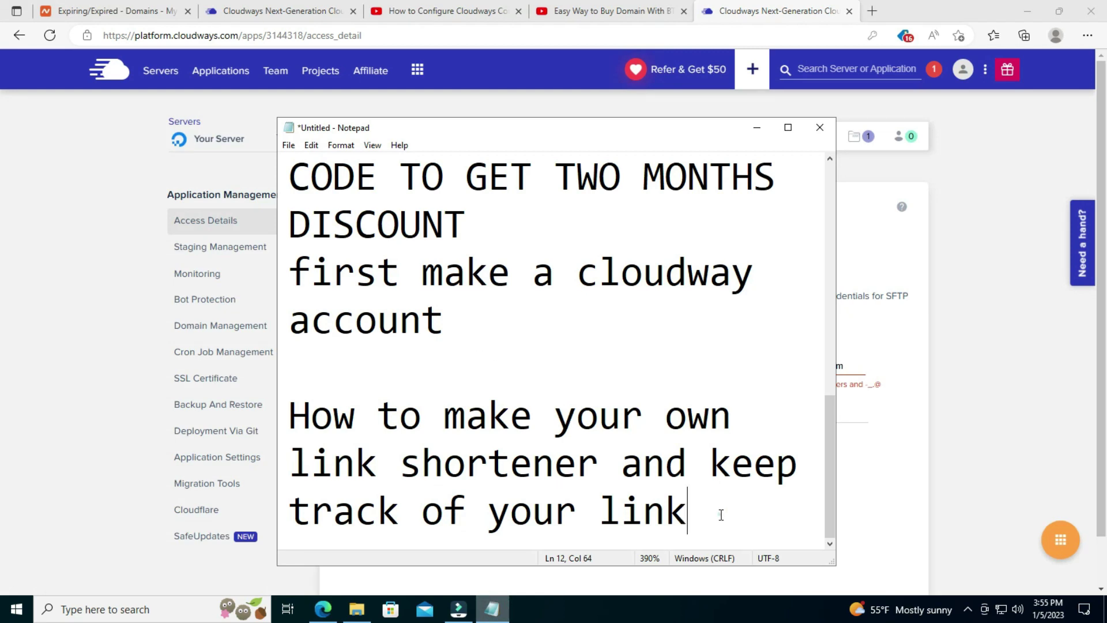
Step: Add note lines 'HOW TO SET UP' and 'I WILL LEAVE IN VIDEO DESCRIPTION', then show the Cloudways tutorial
key(Return)
key(Return)
key(Return)
key(Return)
text(WATCH THIS)
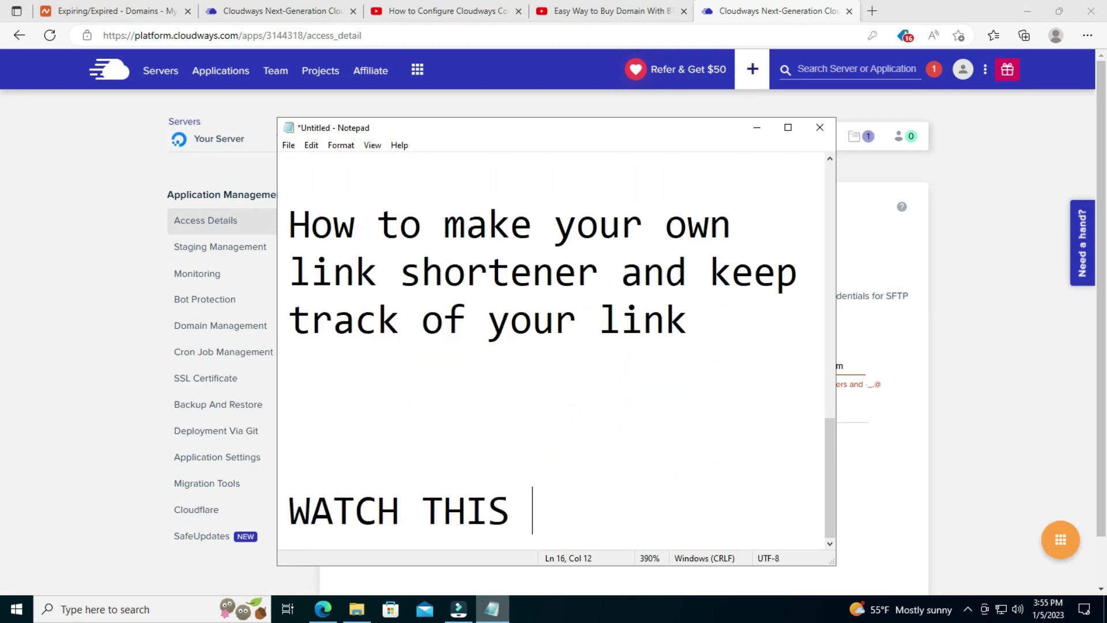
text( VIDEO TO KNOW JO)
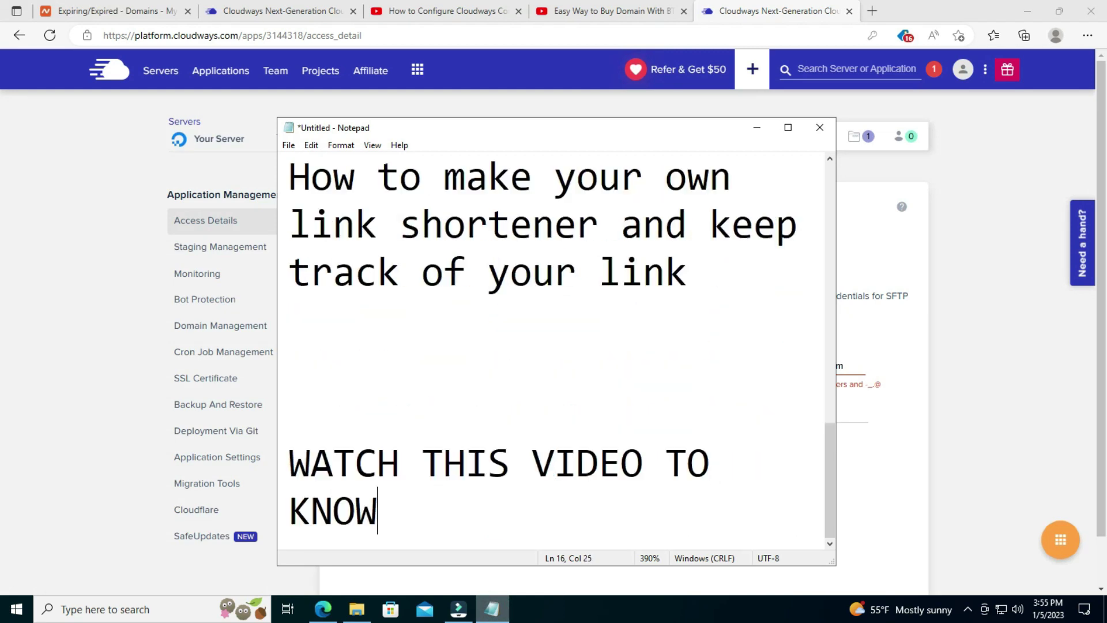
key(BackSpace)
key(BackSpace)
text(HOW TO SET UP)
key(Return)
key(Return)
text(I WILL LEAVE IN VIDEO DESCRIPTI)
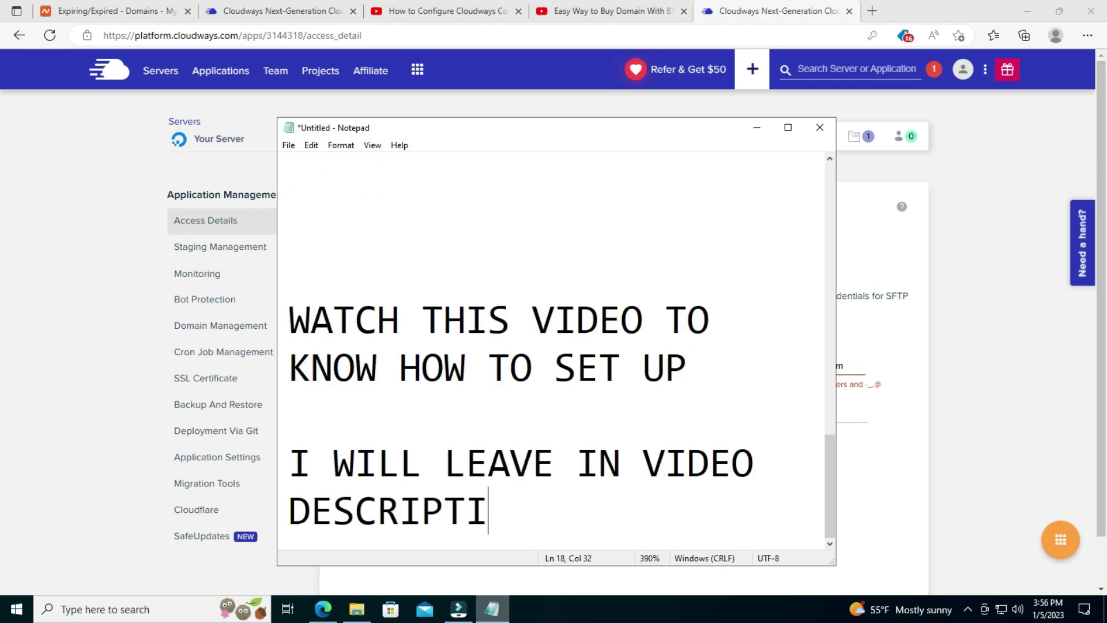
text(ON)
click(407, 11)
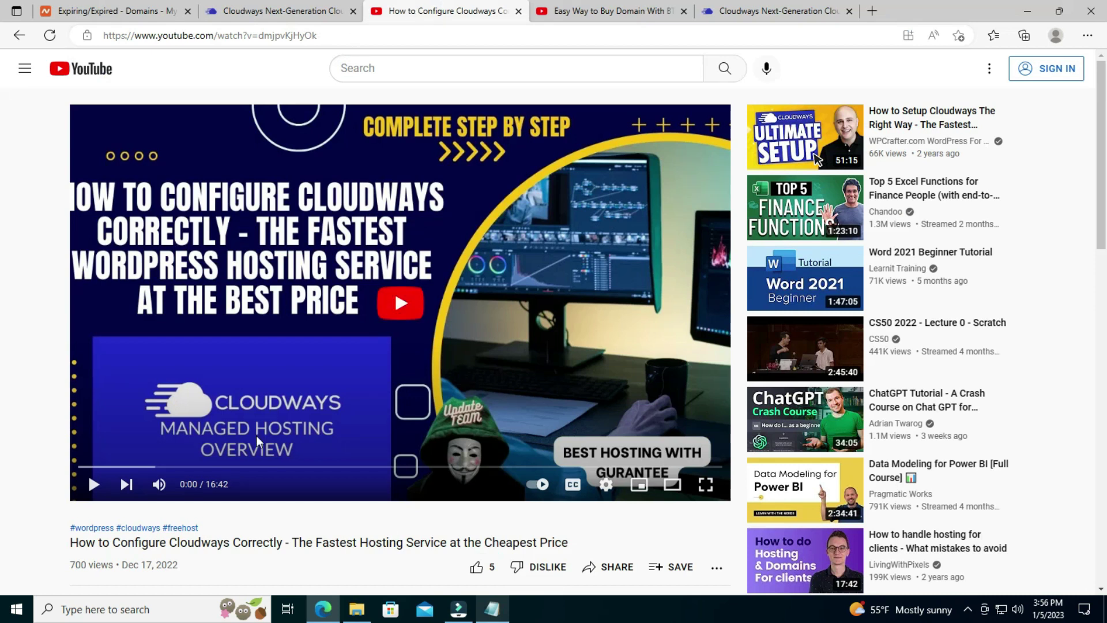
Step: Review the video description and add the closing note 'ALRIGHT LETS DO IT'
scroll(402, 437, down, 3)
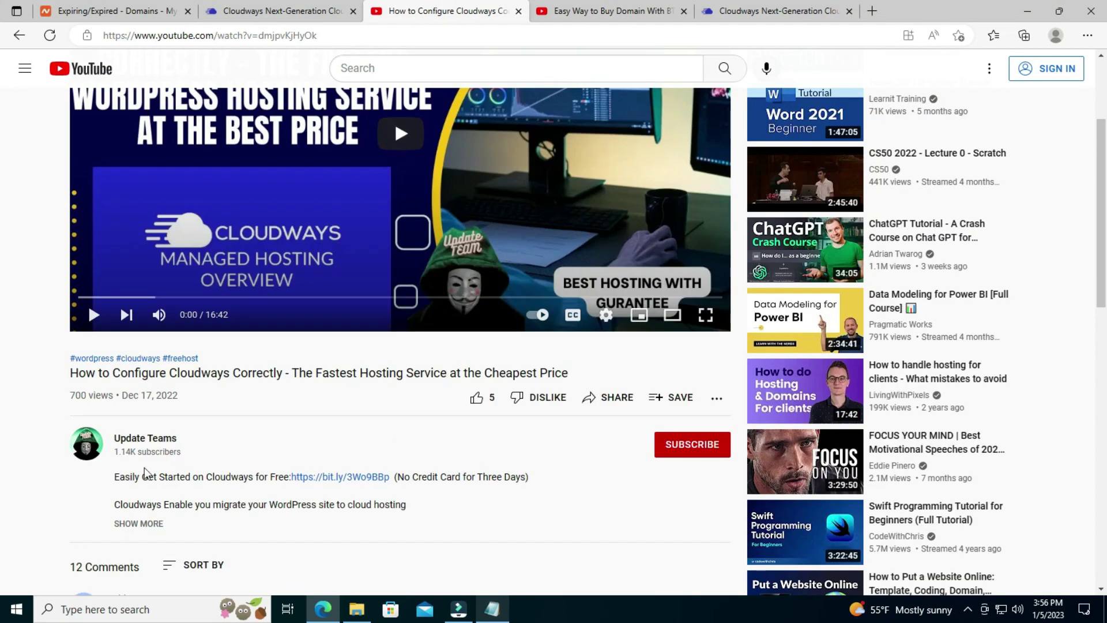
scroll(362, 400, up, 3)
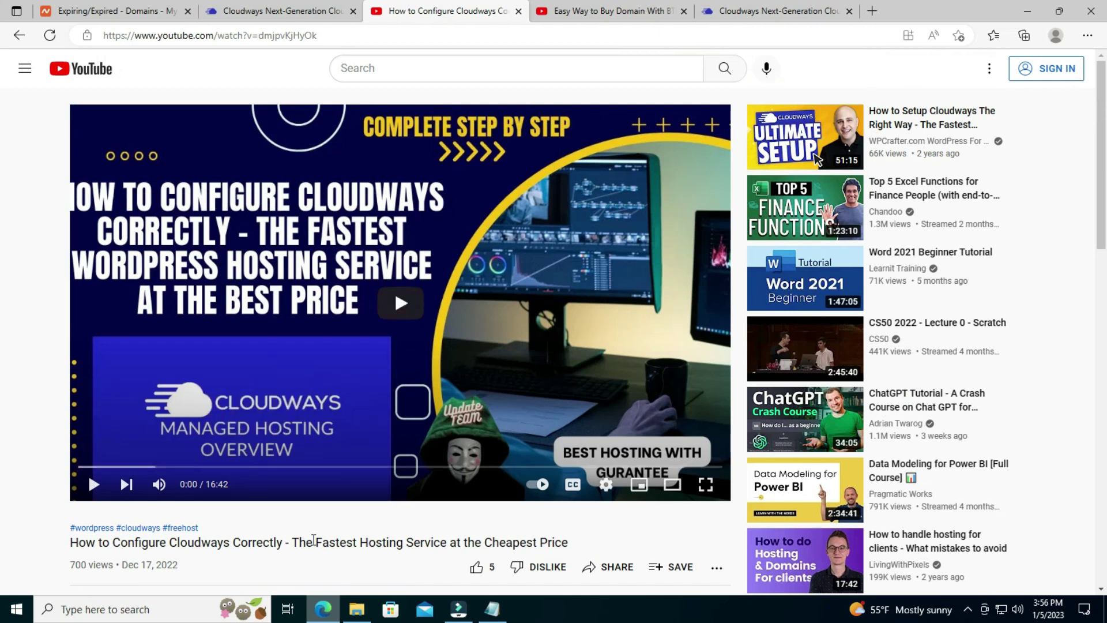
click(492, 609)
key(Return)
key(Return)
key(Return)
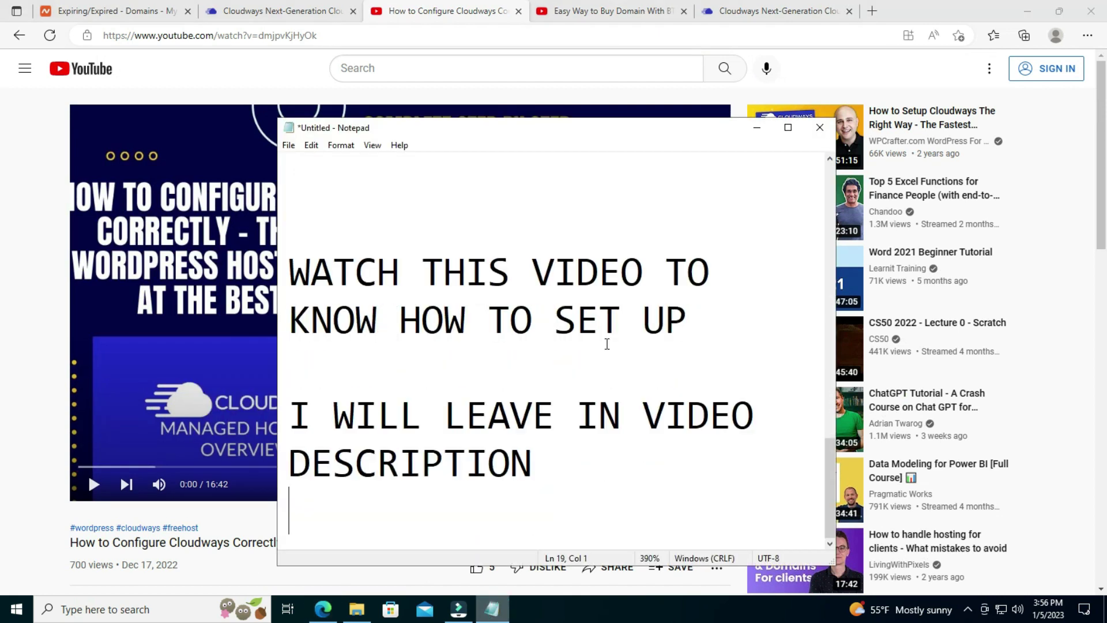
text(ALRIGHT LET)
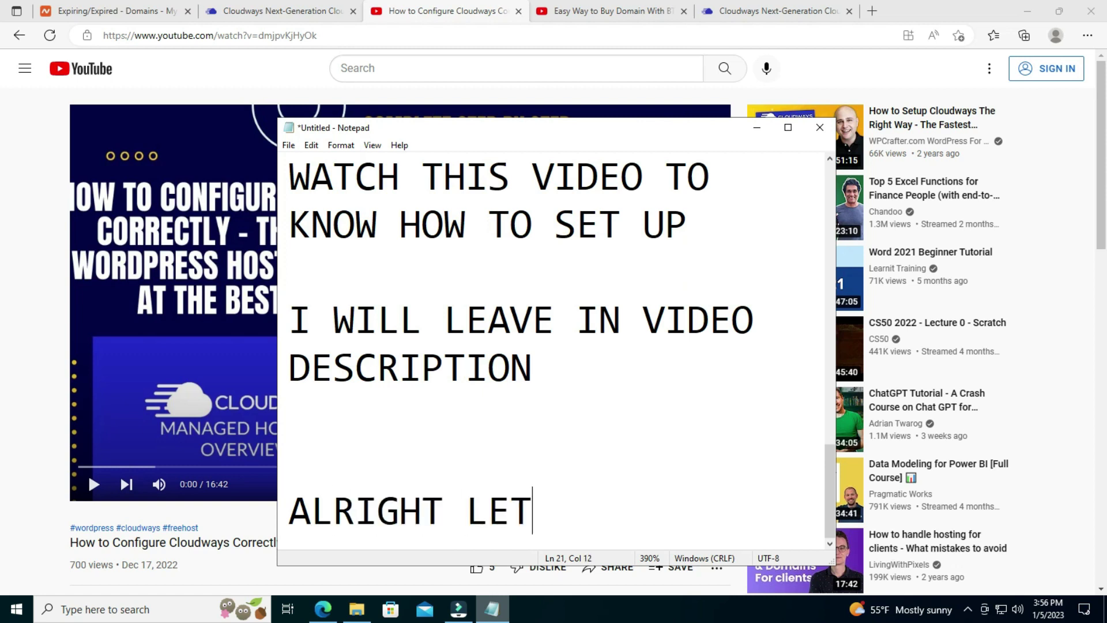
text(S DO IT)
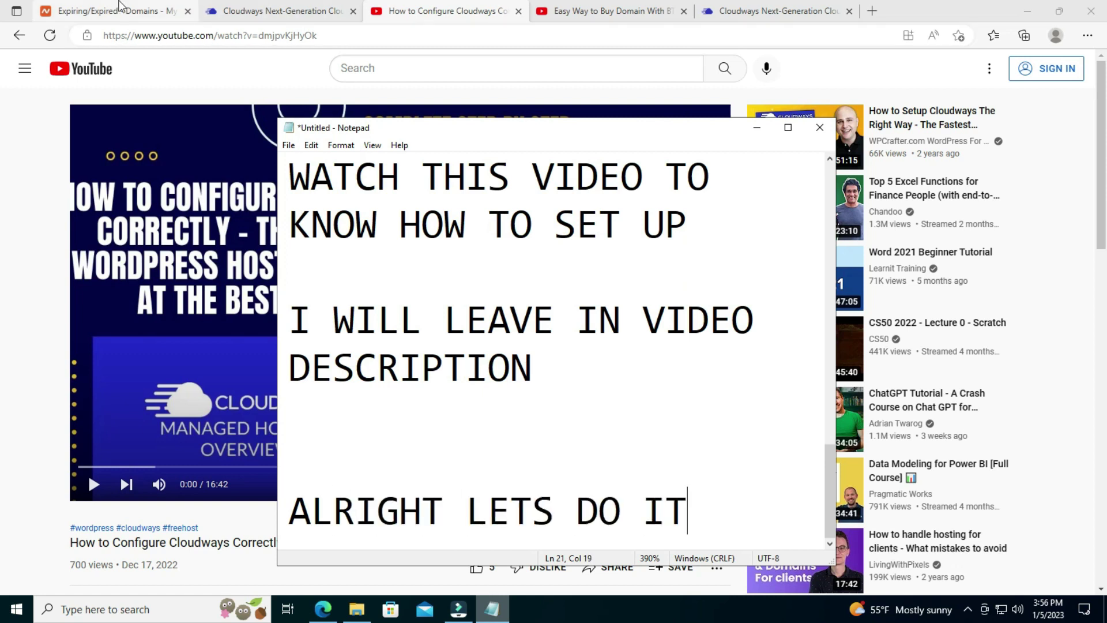
Step: Close the duplicate Cloudways servers tab and return to the application's access details
click(547, 430)
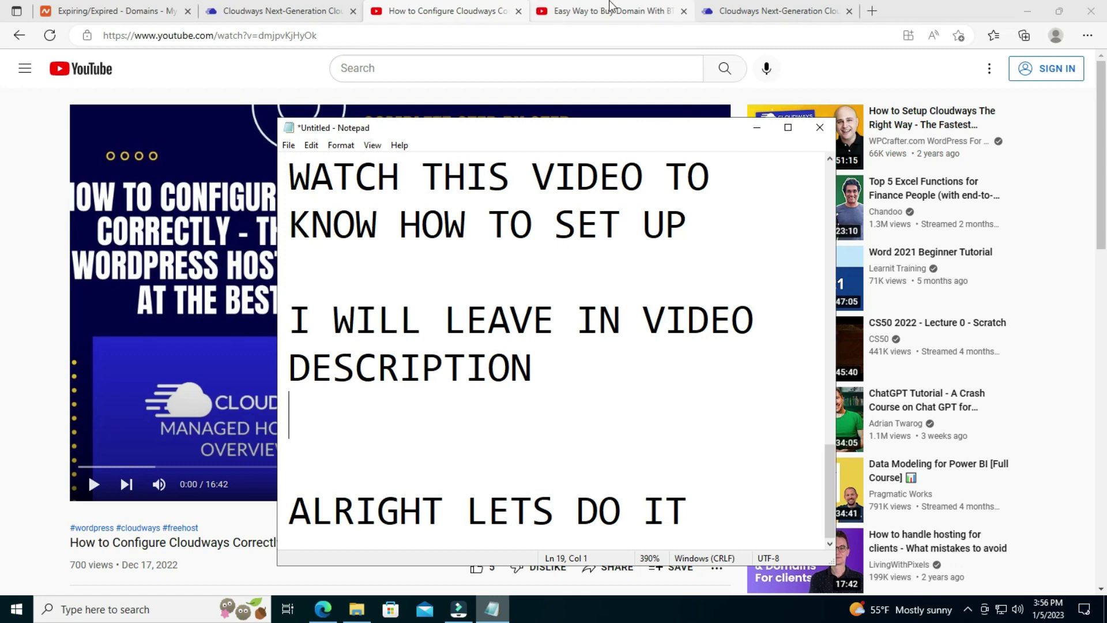
click(301, 10)
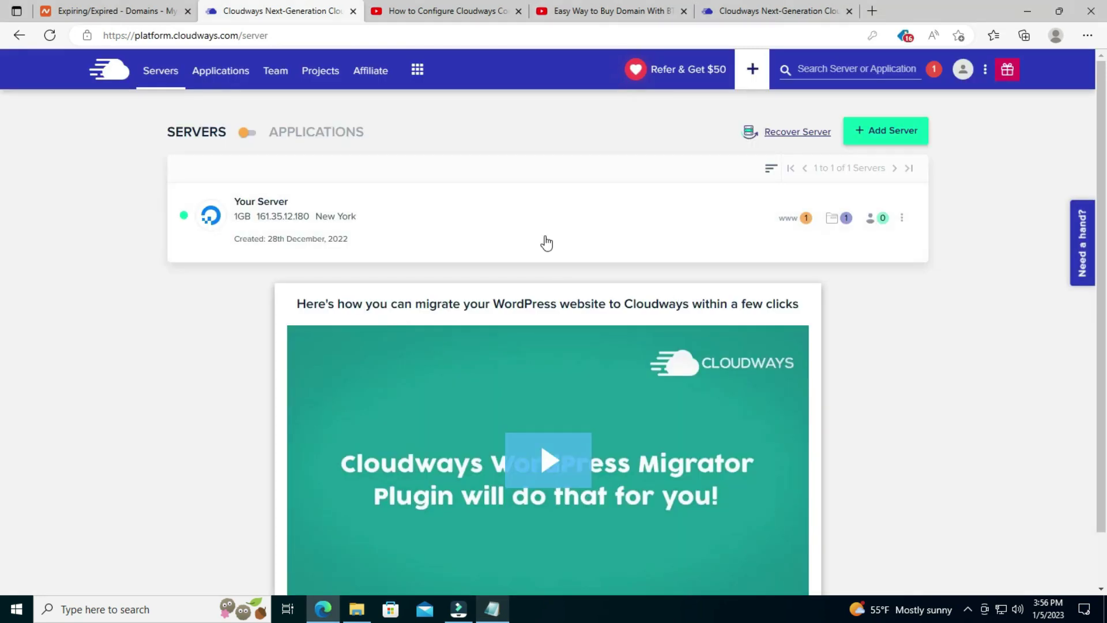
click(353, 10)
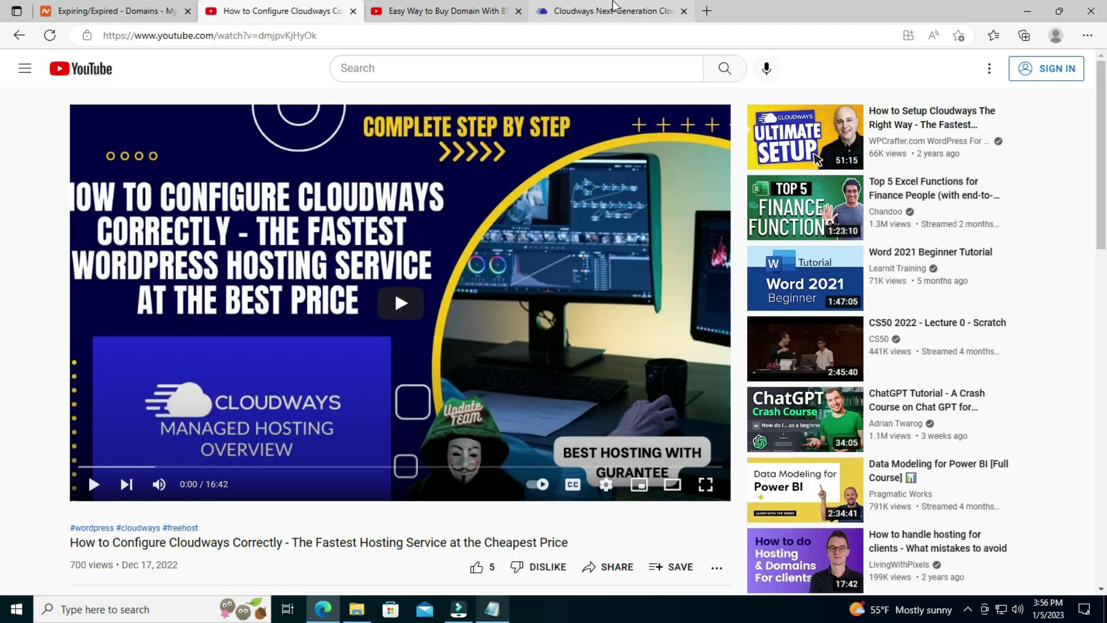
click(614, 11)
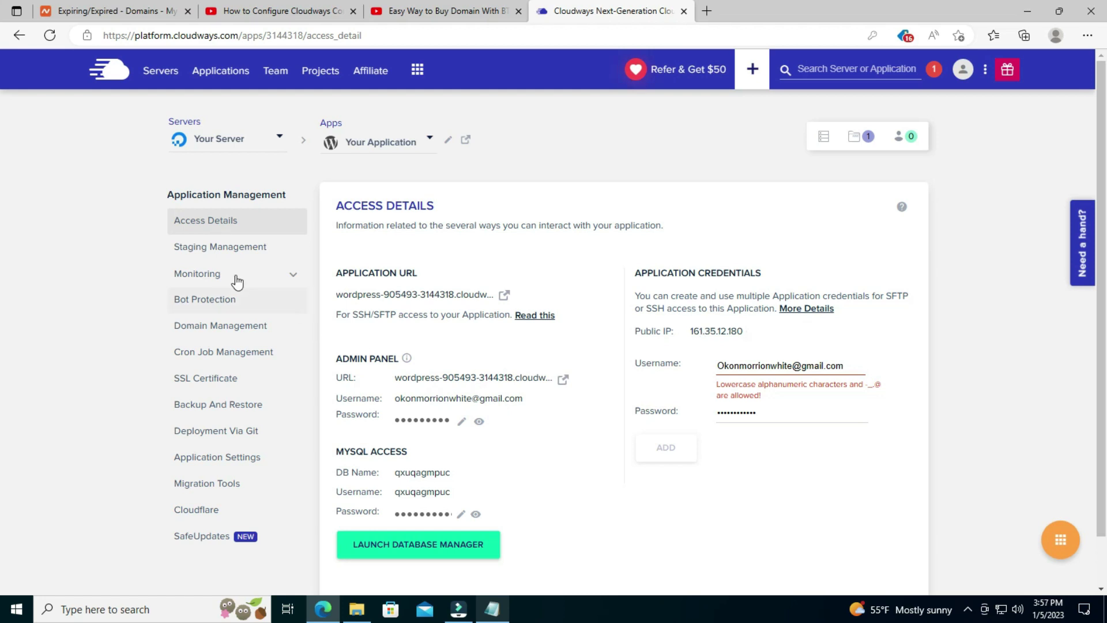
Step: Open the WordPress admin login from Access Details in a new tab and copy the admin username
click(217, 327)
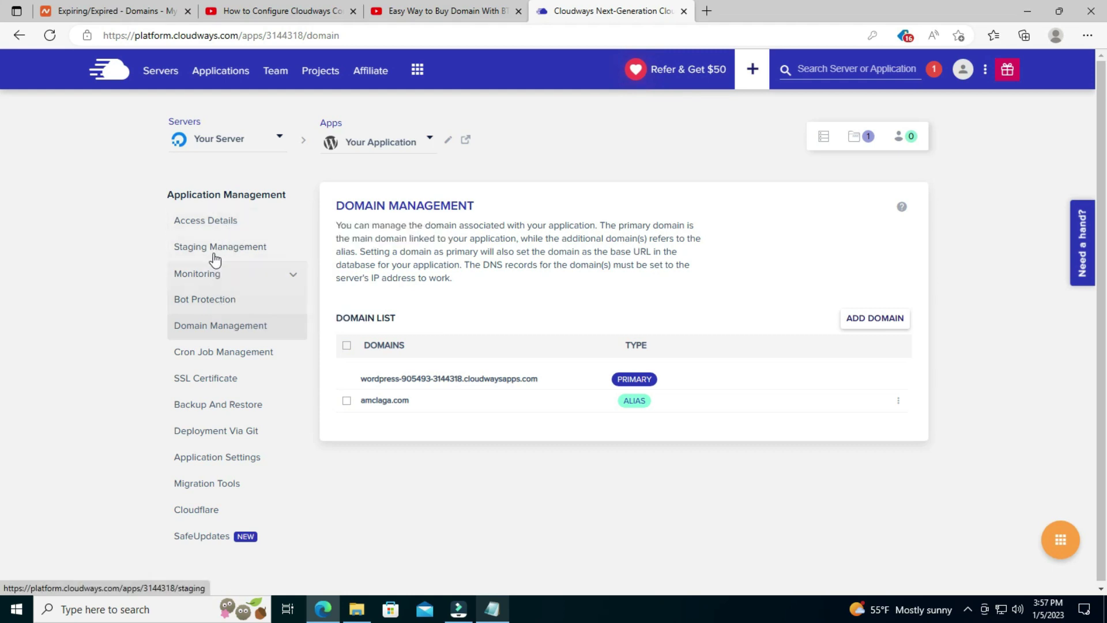
click(211, 226)
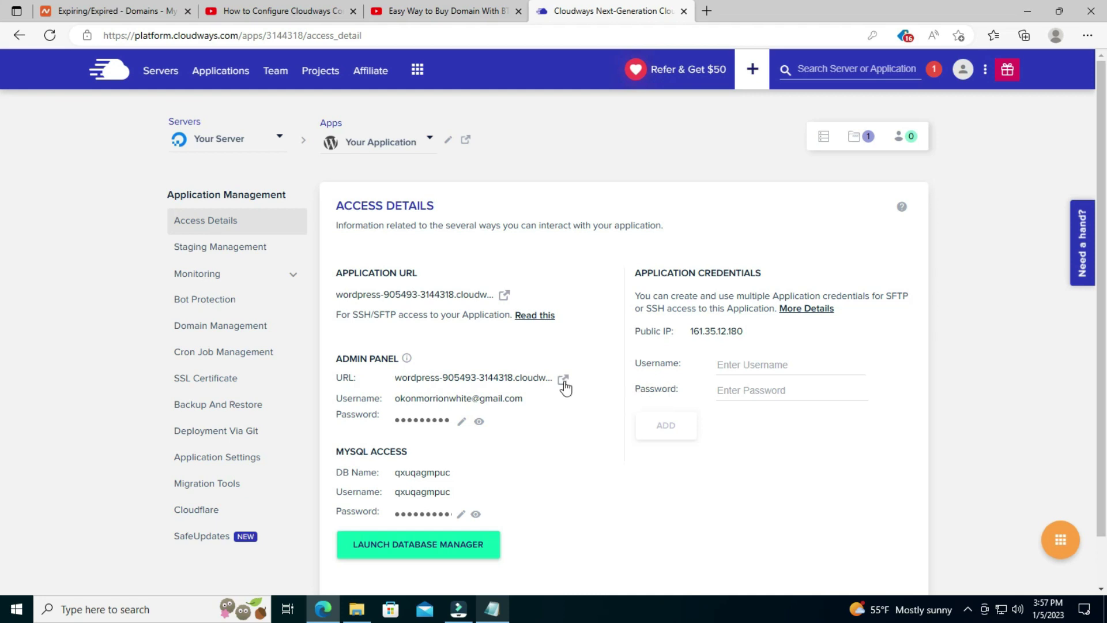
click(564, 388)
click(579, 11)
click(437, 402)
Step: Log in to WordPress admin with the username and password copied from Cloudways
key(ctrl+Tab)
key(ctrl+v)
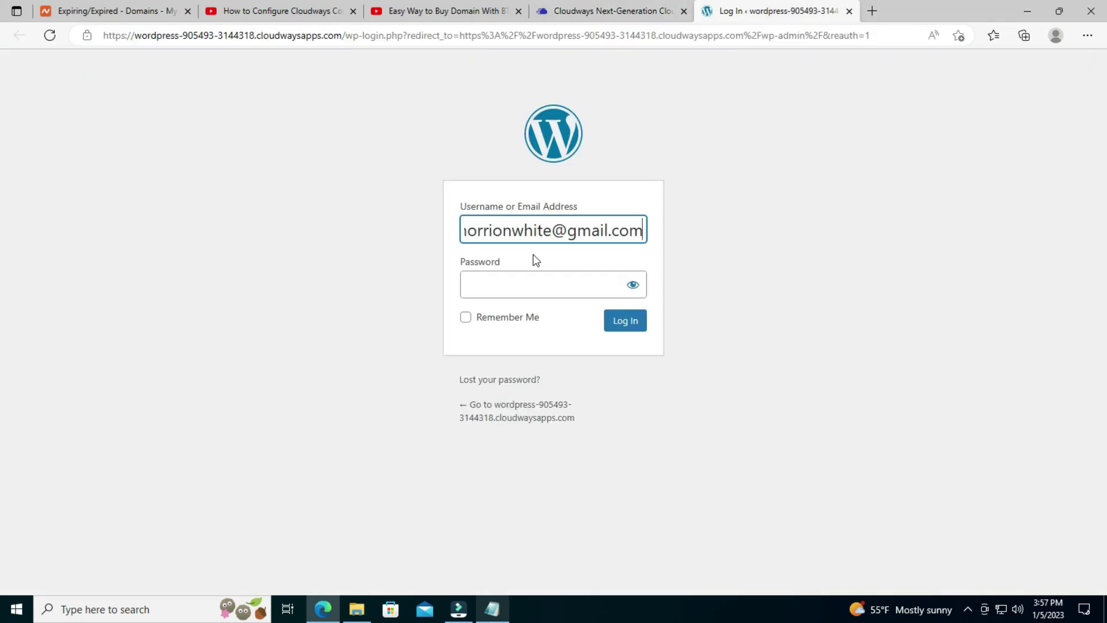
click(608, 11)
click(423, 421)
key(ctrl+Tab)
click(548, 283)
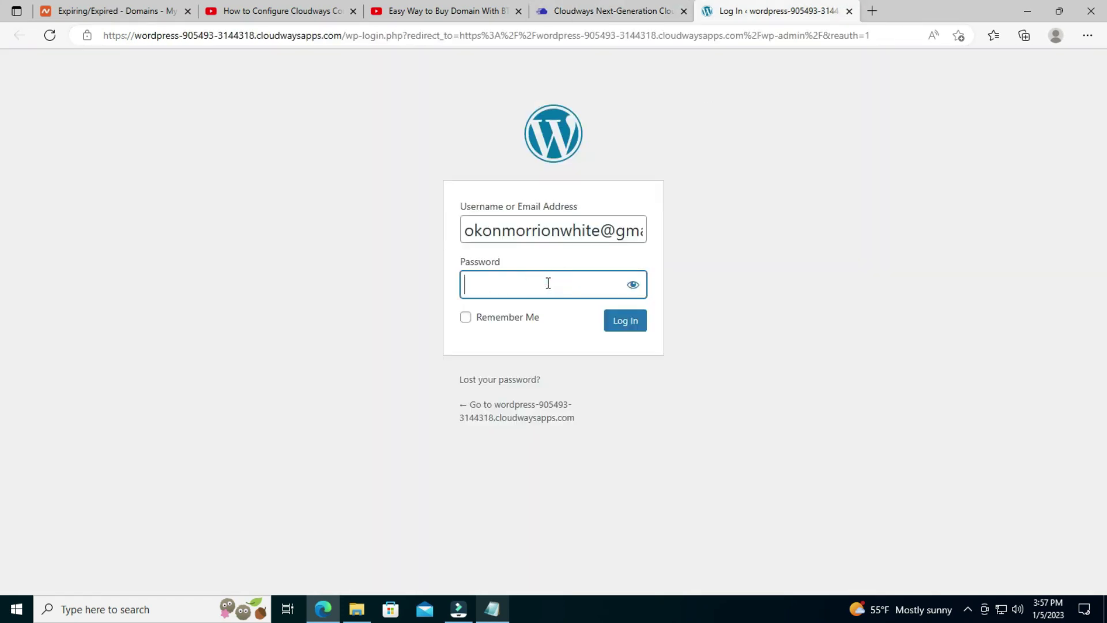
key(ctrl+v)
click(628, 322)
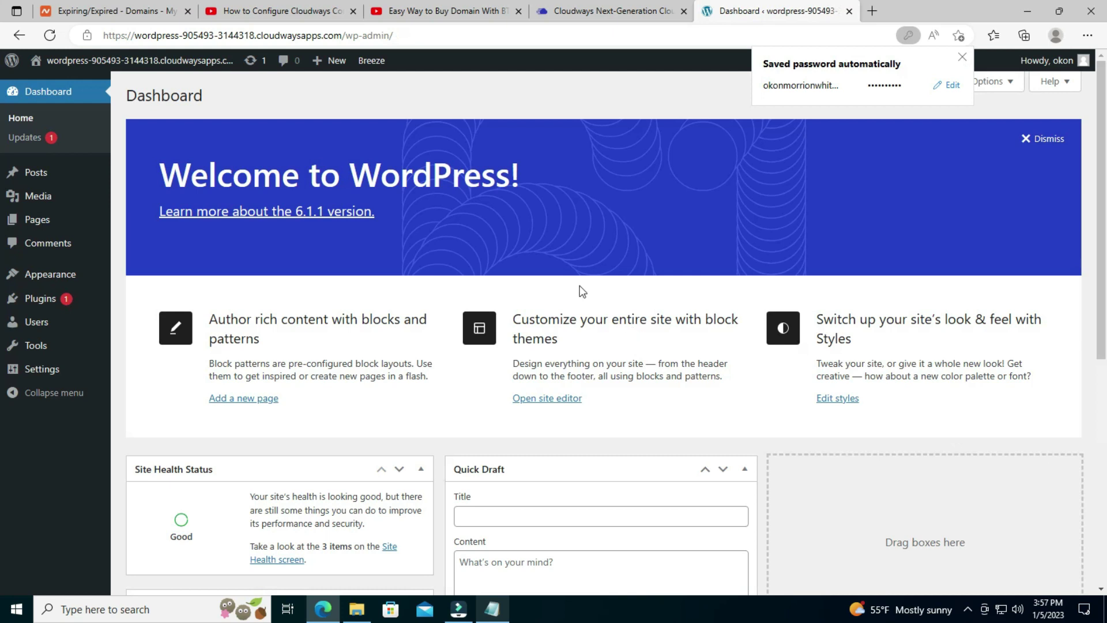
Step: Dismiss the saved-password notice, look over the Dashboard, and bring Notepad back in front
click(962, 58)
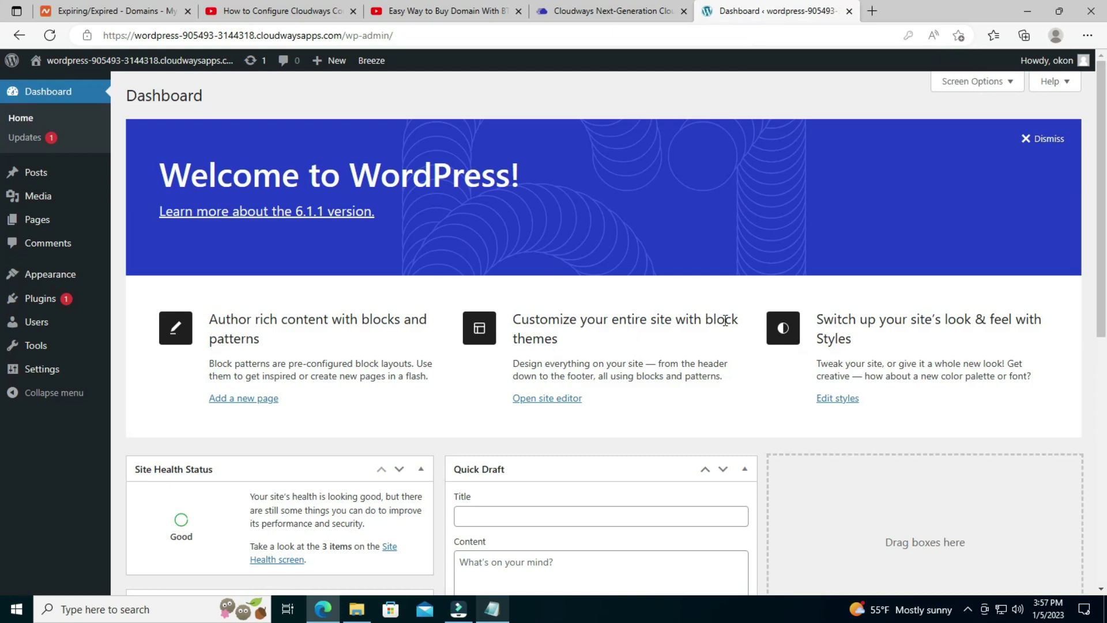
scroll(421, 95, down, 8)
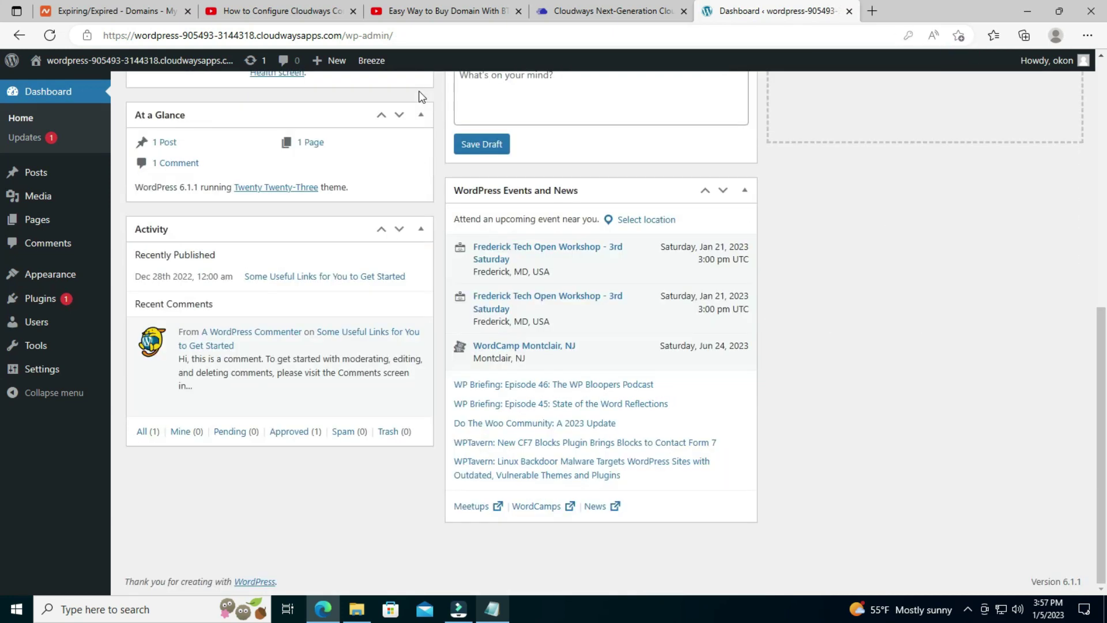
scroll(421, 94, up, 8)
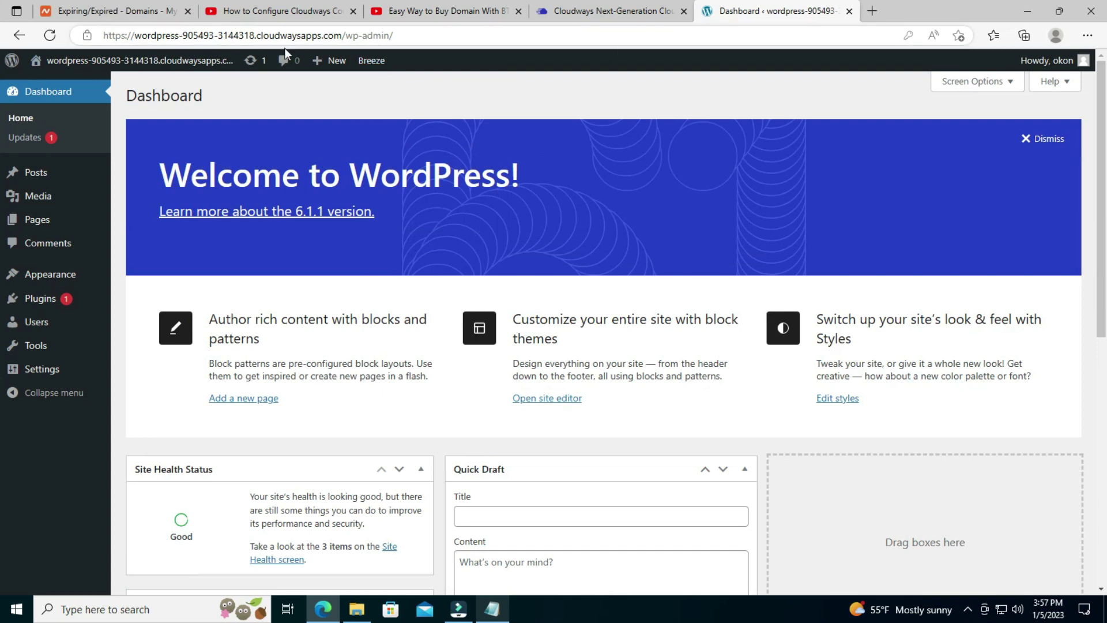
click(485, 601)
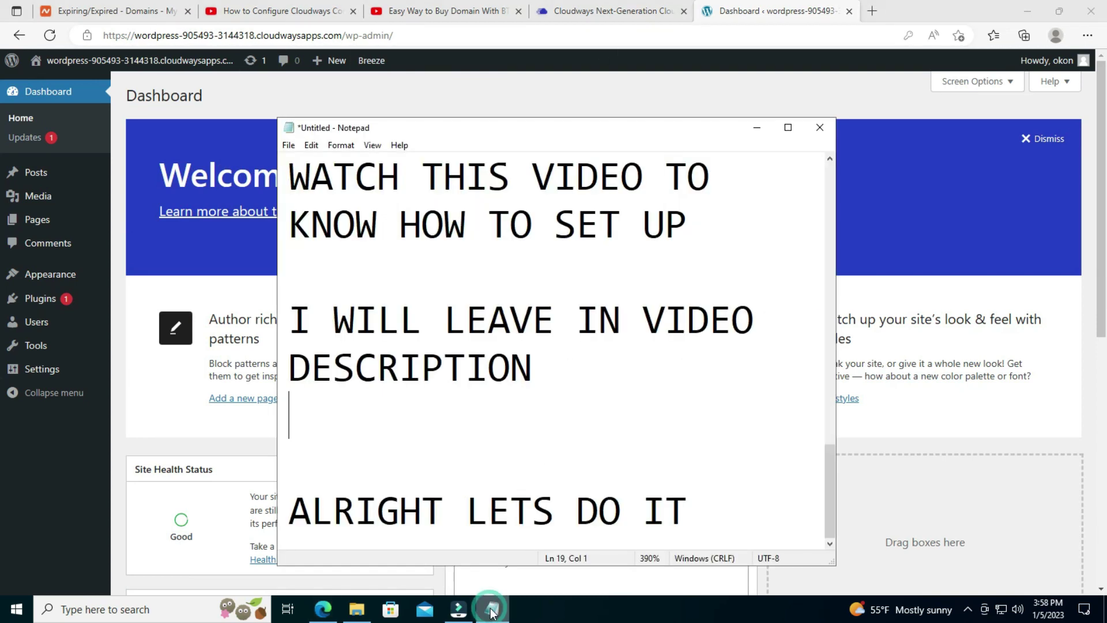
Step: Add the note 'LETS CONNECT DOMAIN FIRST' and hide Notepad
key(Return)
key(Return)
key(Return)
text(L)
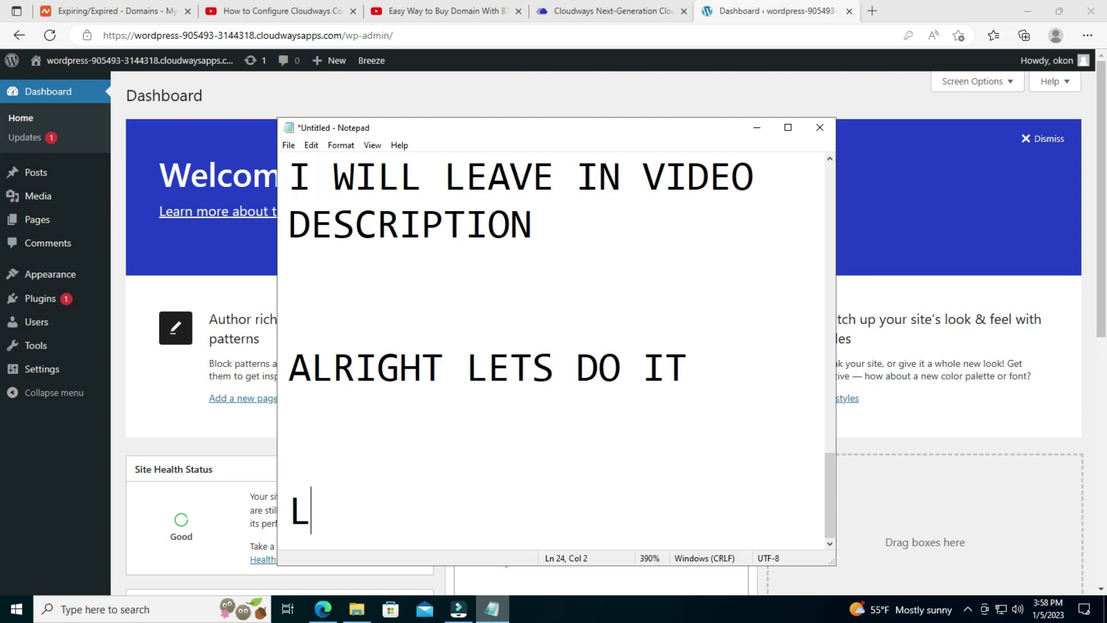
text(ETS CONNECT DO)
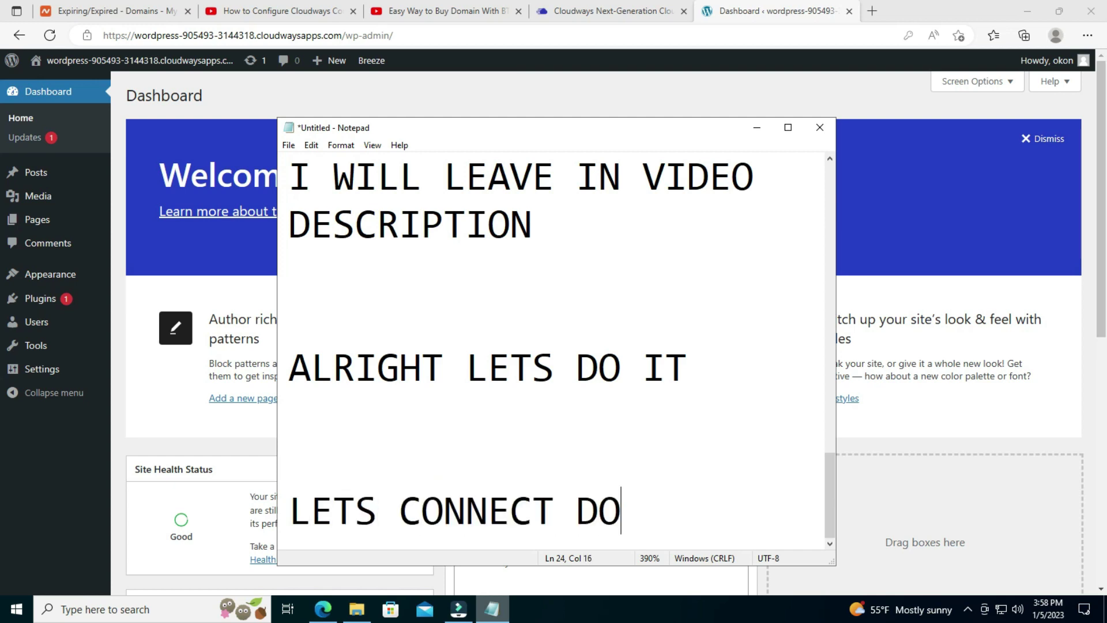
text(MAIN FIRST)
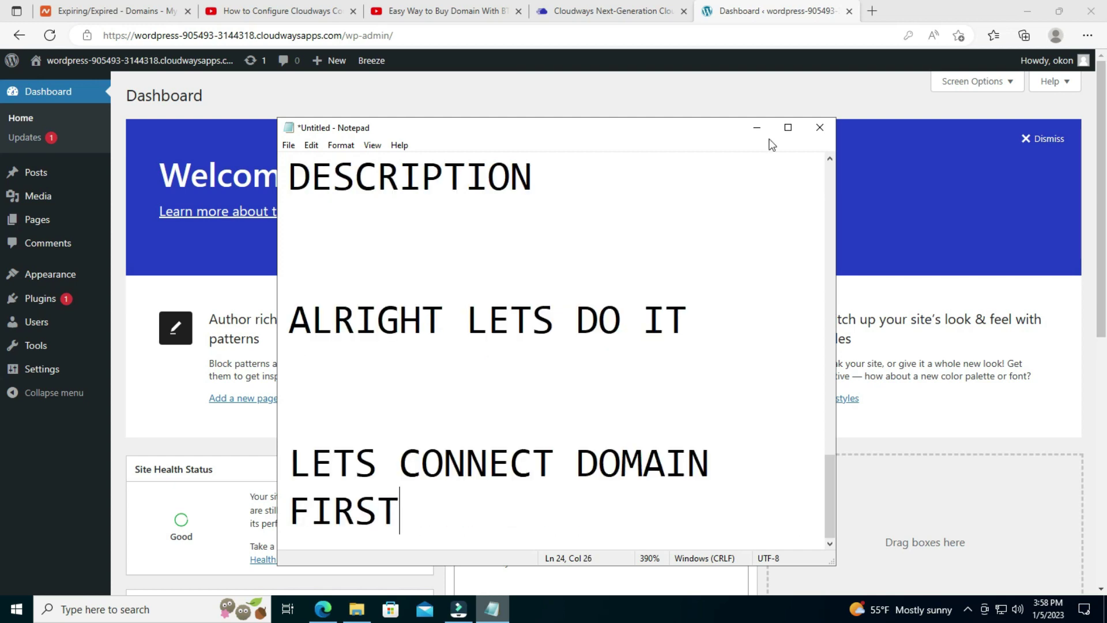
click(756, 127)
Step: Open the Add Domain form in the application's Domain Management, then go to Namecheap
click(628, 9)
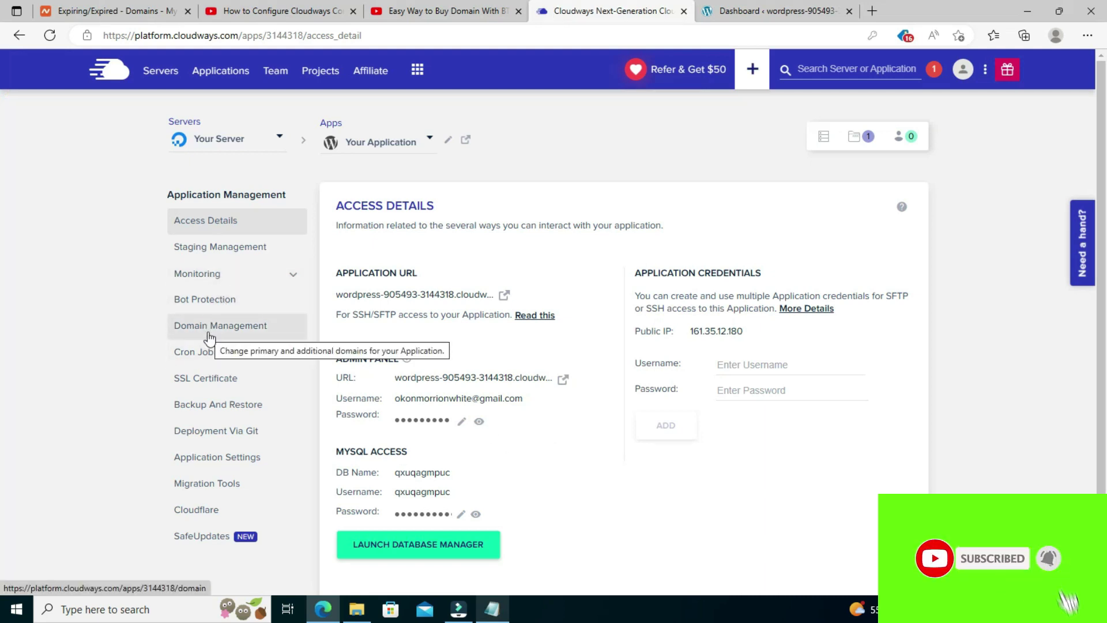
click(208, 328)
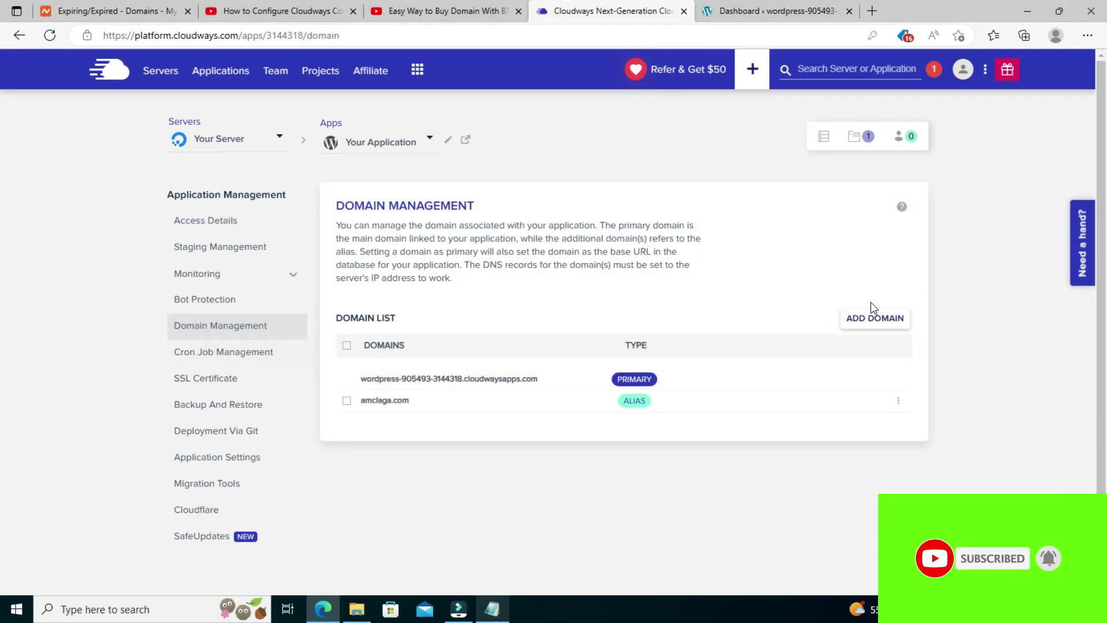
click(872, 316)
click(511, 352)
click(95, 9)
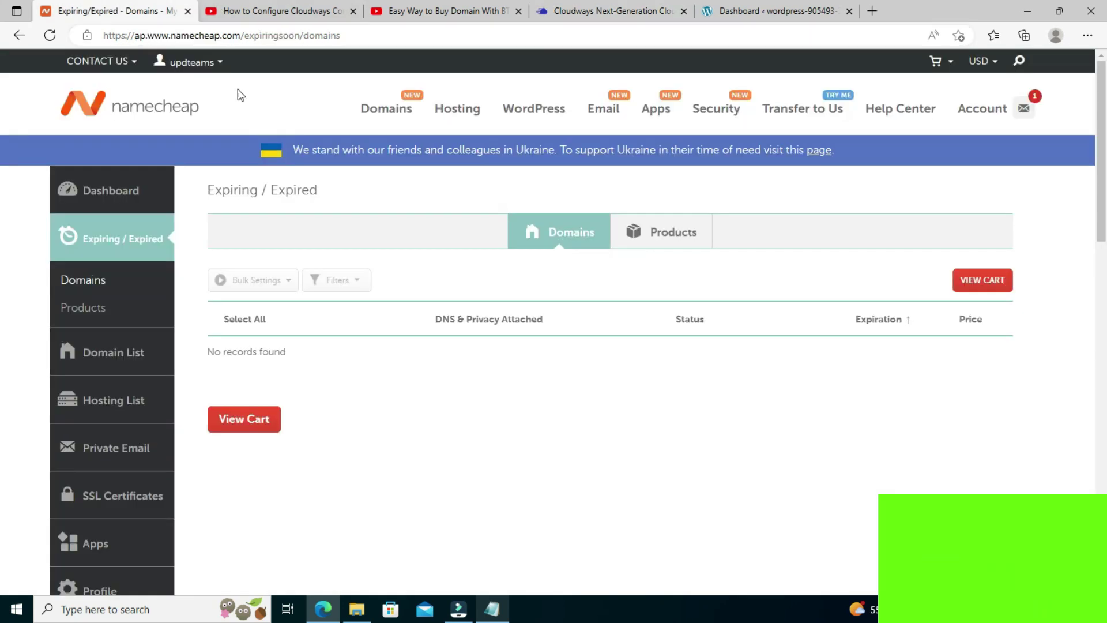
Step: Open Advanced DNS for uptpro.com from the Domain List and select the domain name to copy
click(121, 362)
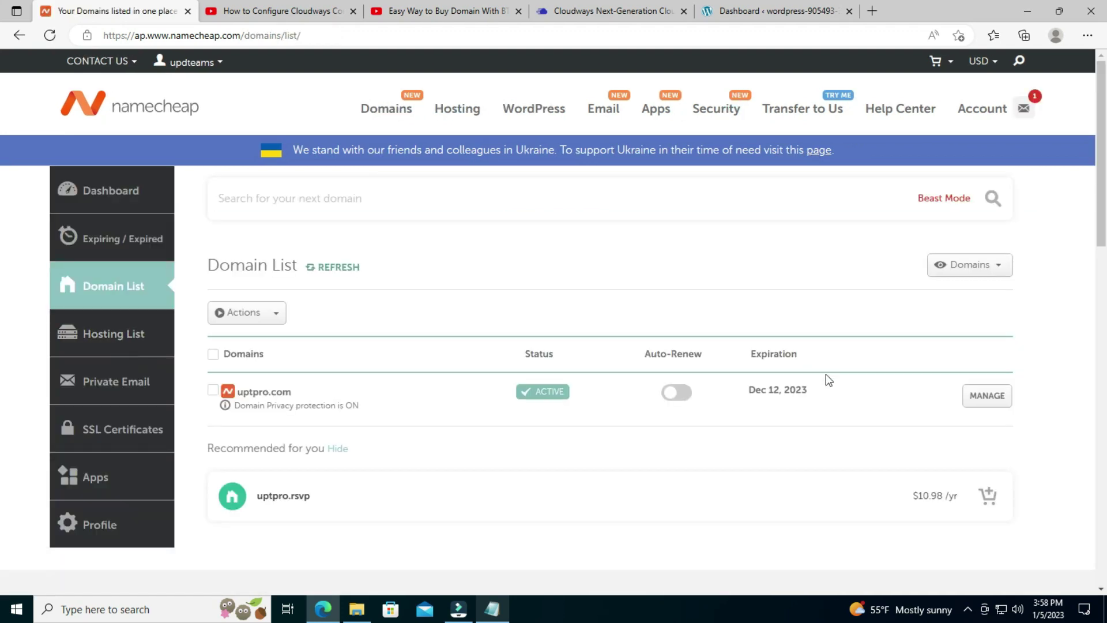
click(986, 396)
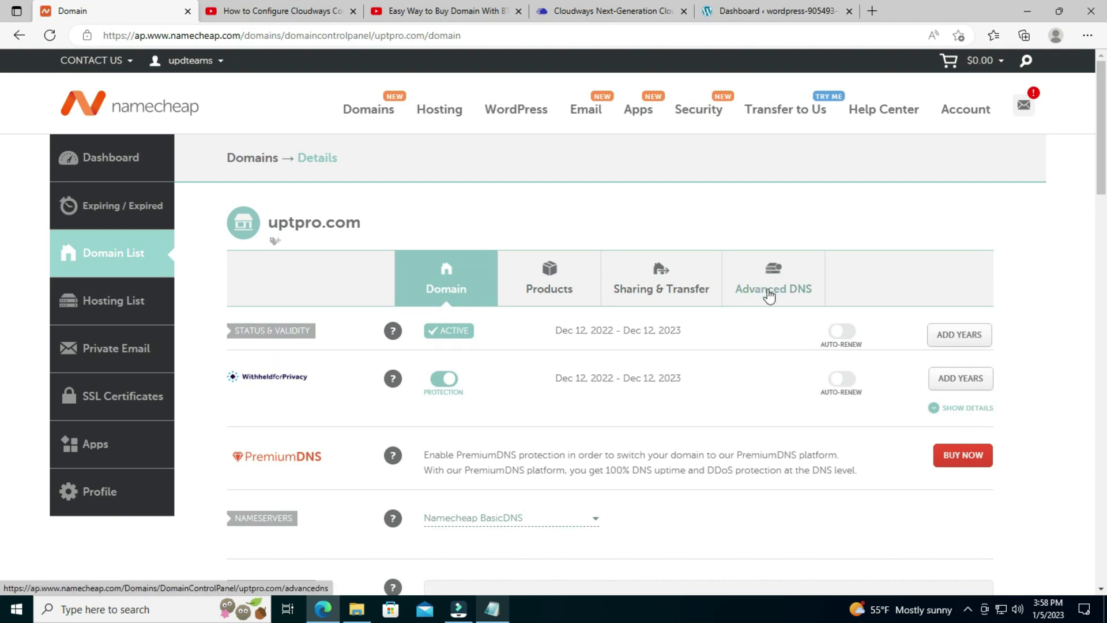
click(769, 295)
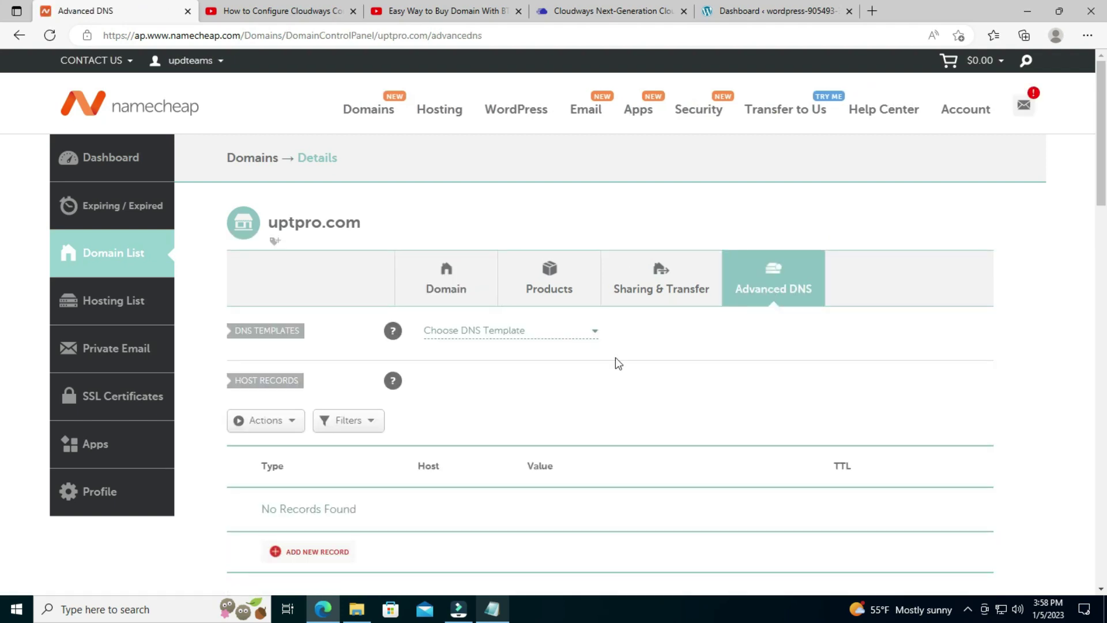
scroll(617, 362, down, 3)
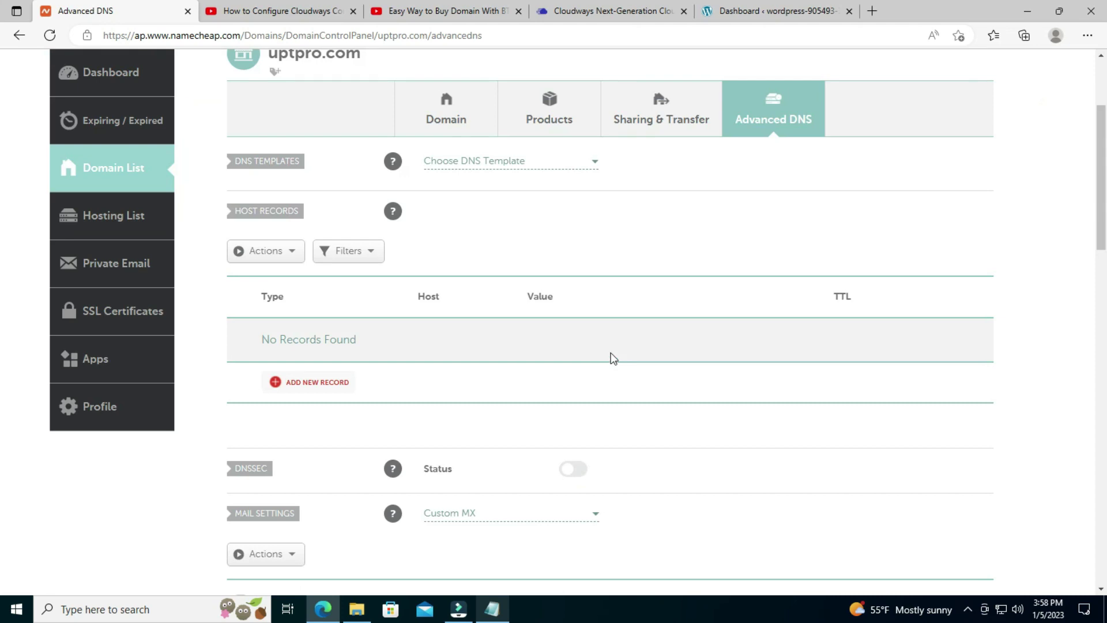
scroll(491, 225, up, 2)
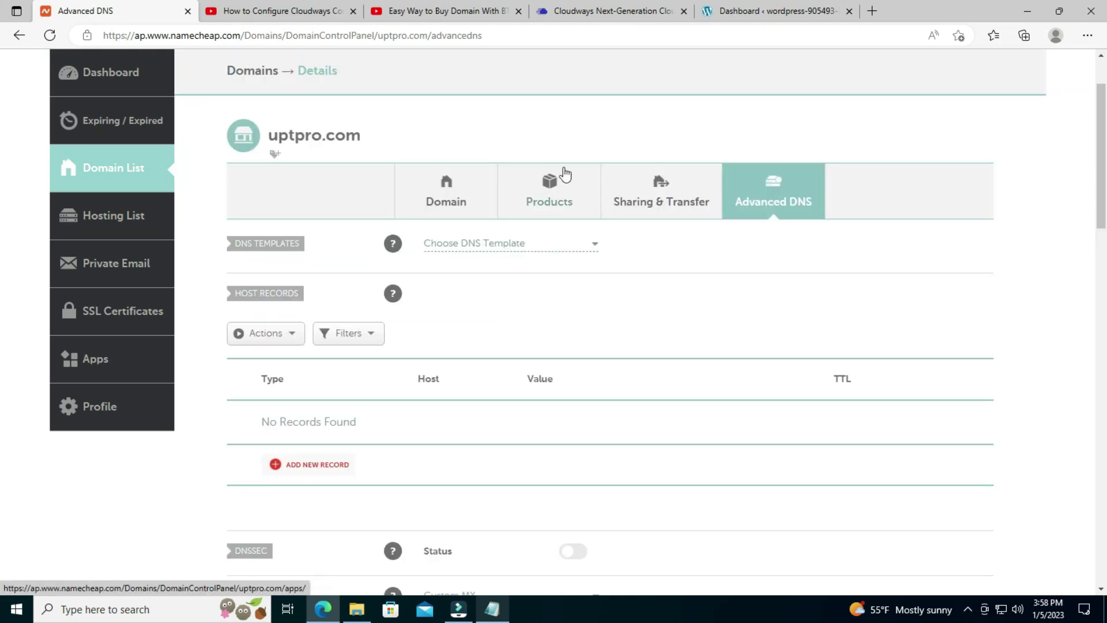
double_click(309, 135)
key(ctrl+c)
Step: Add uptpro.com to the application as an alias domain, then view its Access Details
click(738, 11)
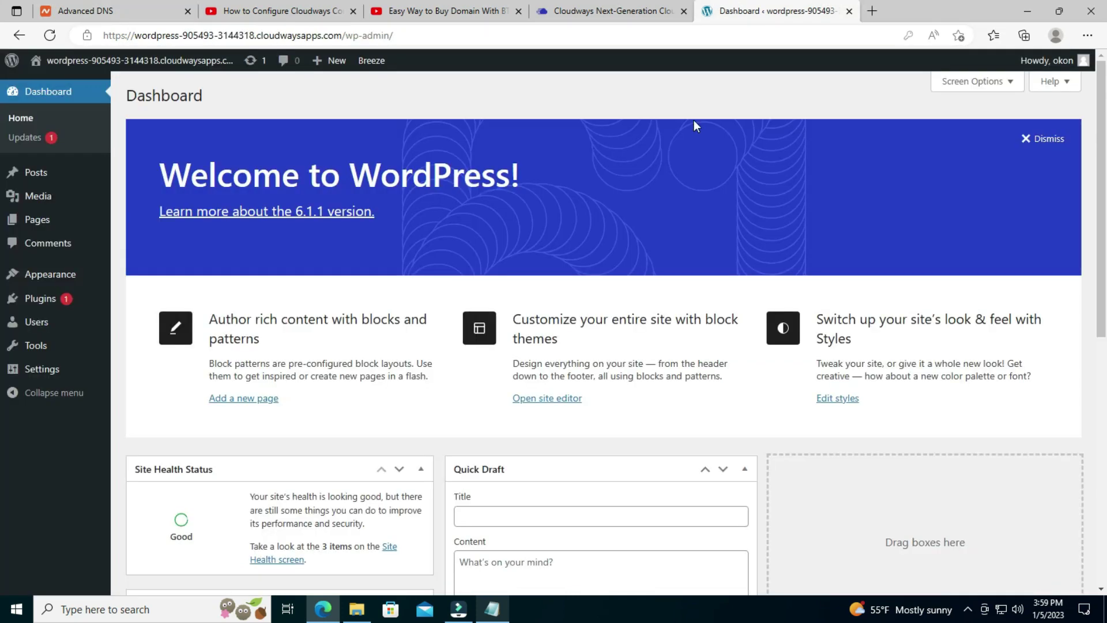
scroll(610, 416, down, 1)
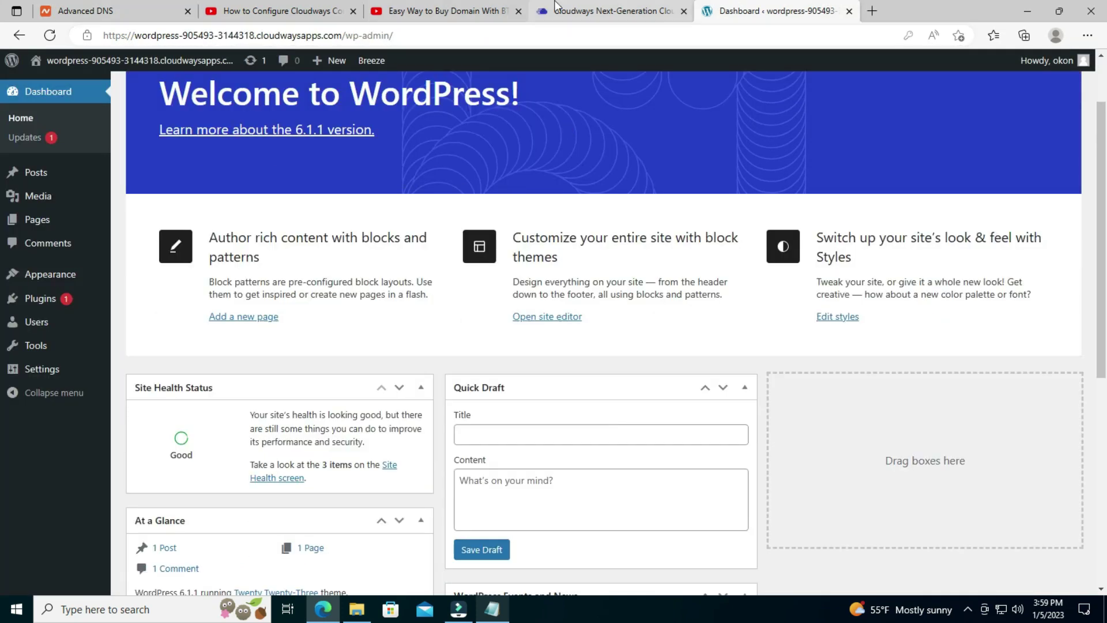
click(606, 10)
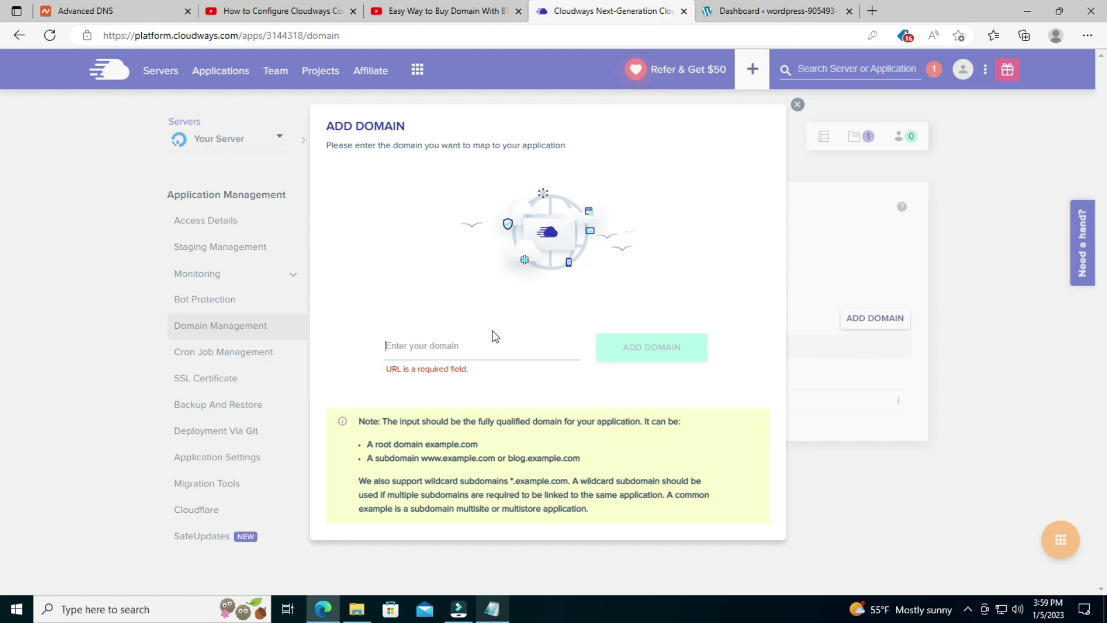
key(ctrl+v)
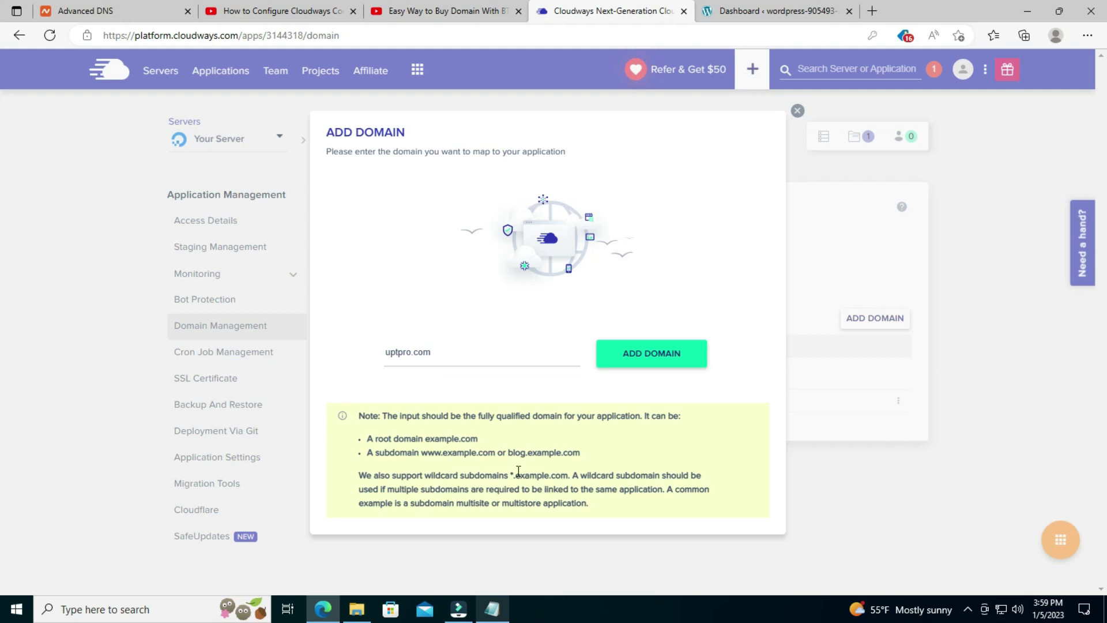
click(636, 359)
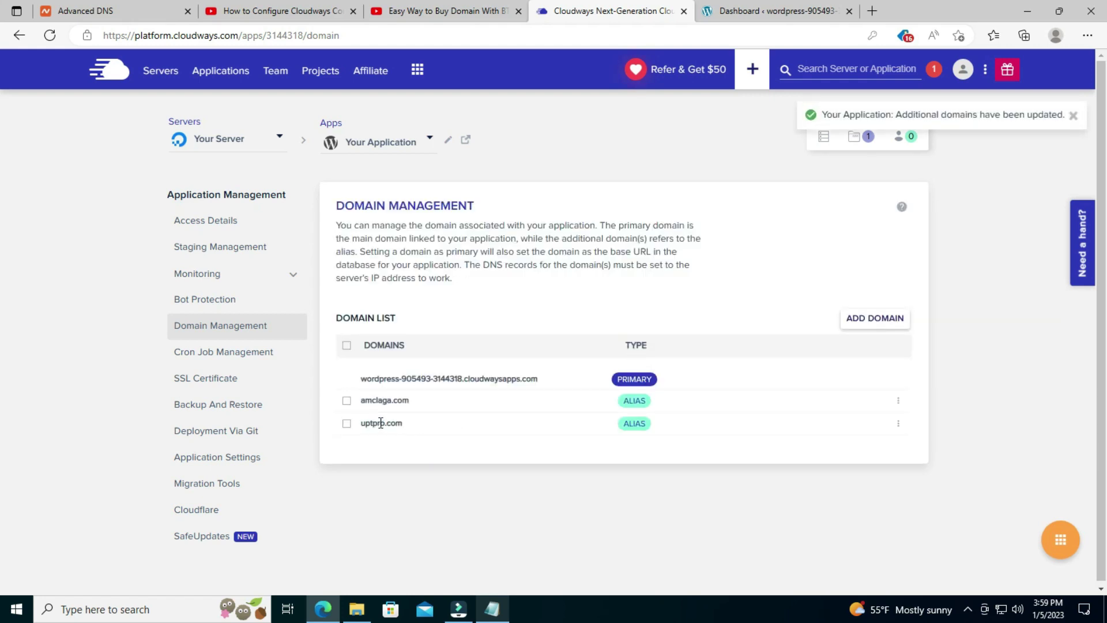
click(346, 426)
click(347, 424)
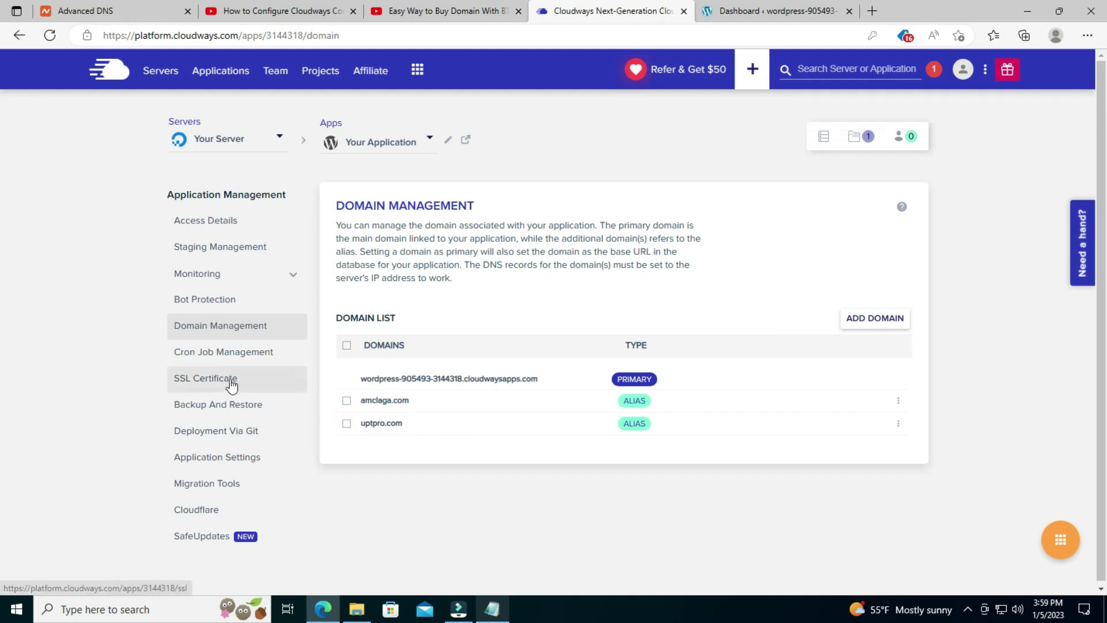
click(215, 232)
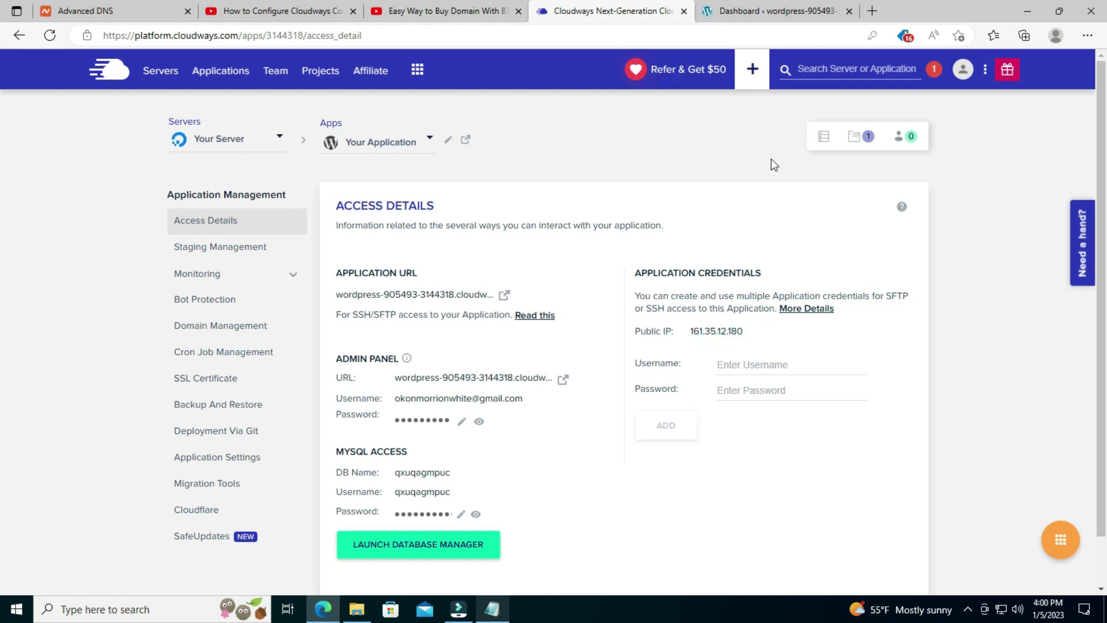
Step: Add a new A Record row with host @ in uptpro.com's Advanced DNS
click(767, 11)
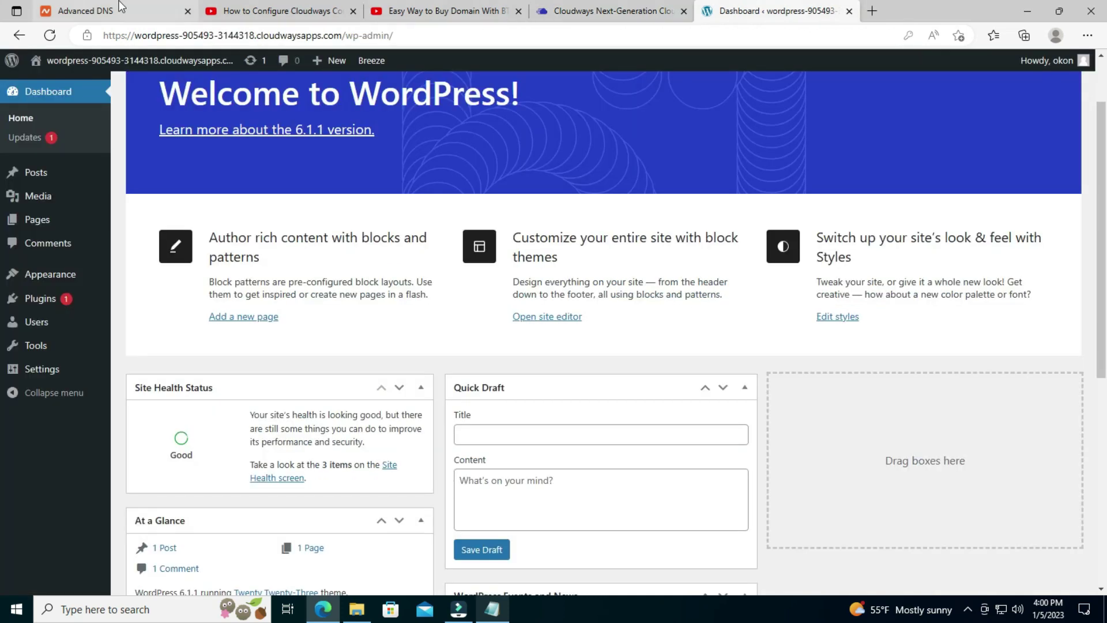
click(122, 9)
click(323, 420)
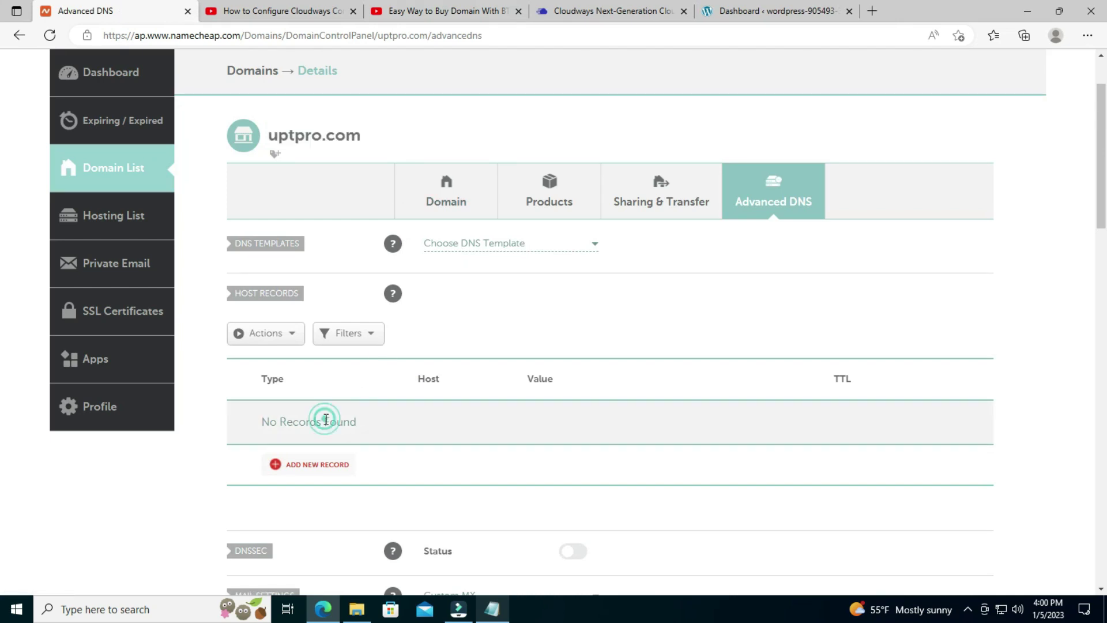
click(287, 339)
click(285, 338)
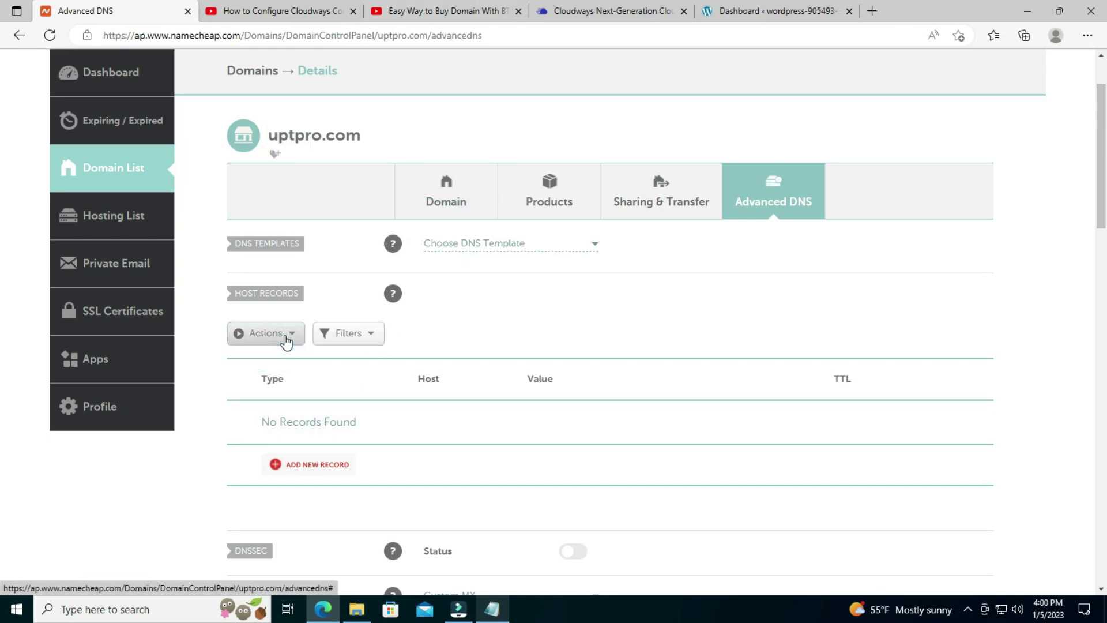
click(318, 468)
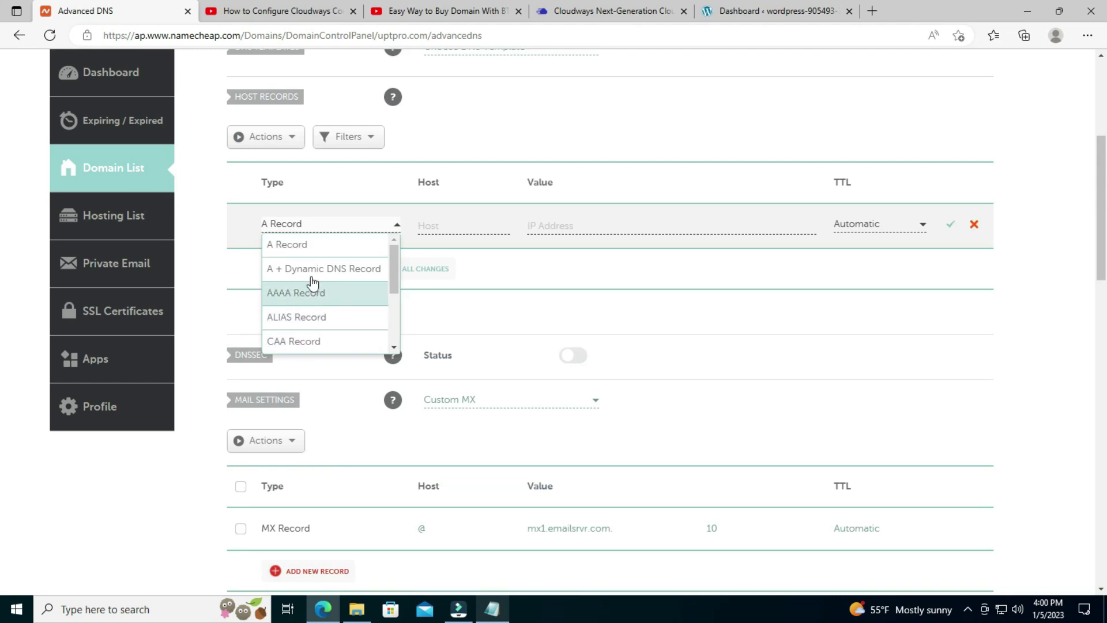
click(308, 243)
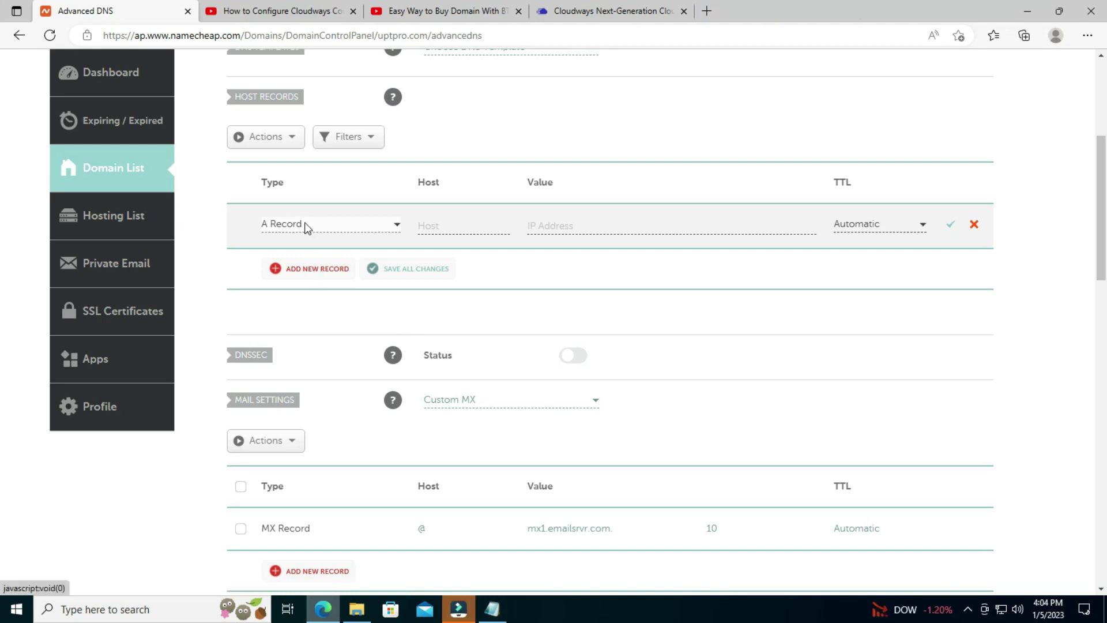
click(308, 226)
click(300, 245)
click(443, 221)
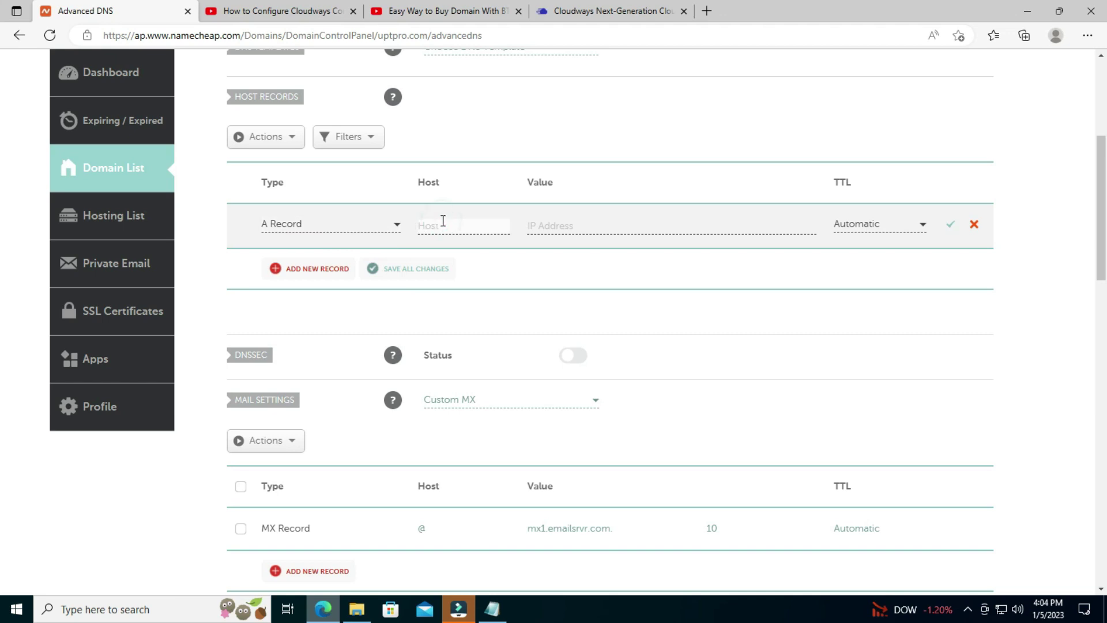
click(585, 221)
Step: Copy the public IP 161.35.12.180 from Cloudways, paste it as the A record value, and save
click(634, 17)
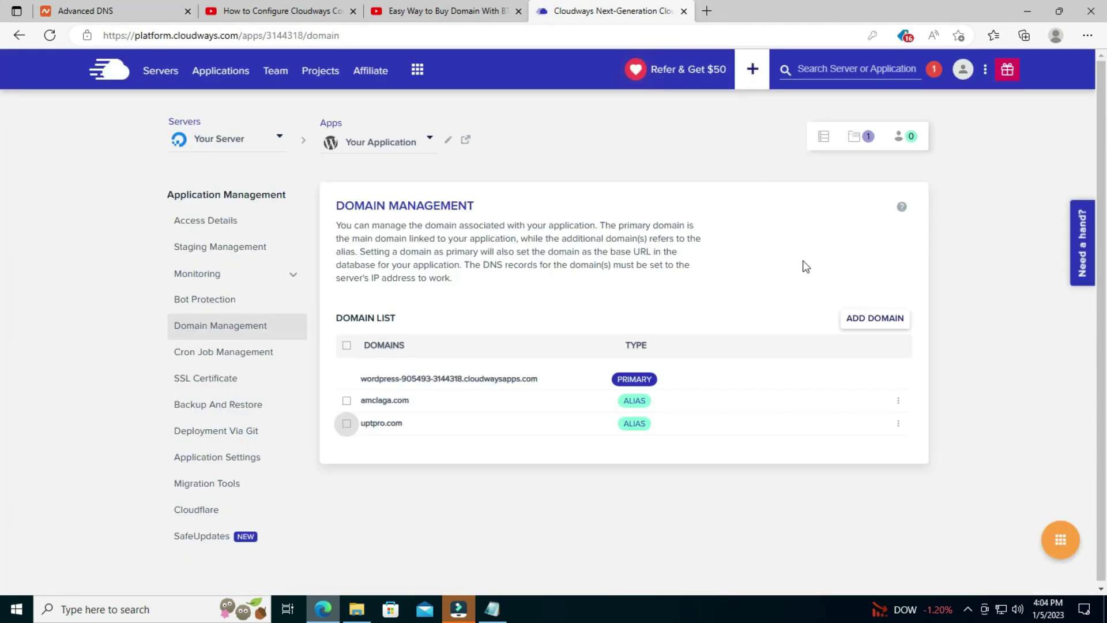
click(221, 223)
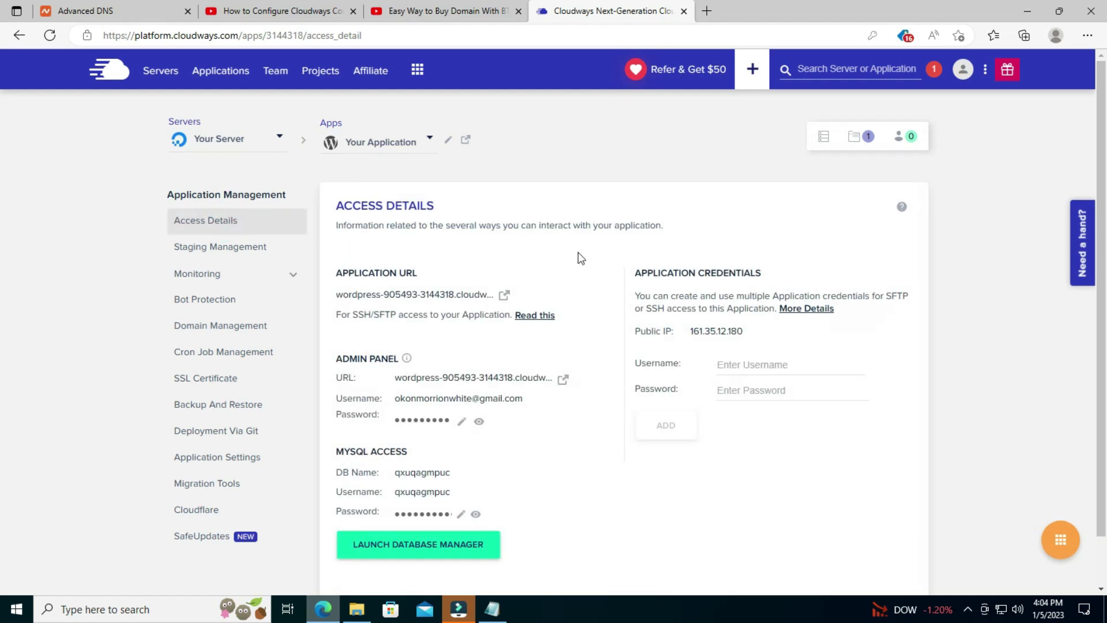
click(729, 331)
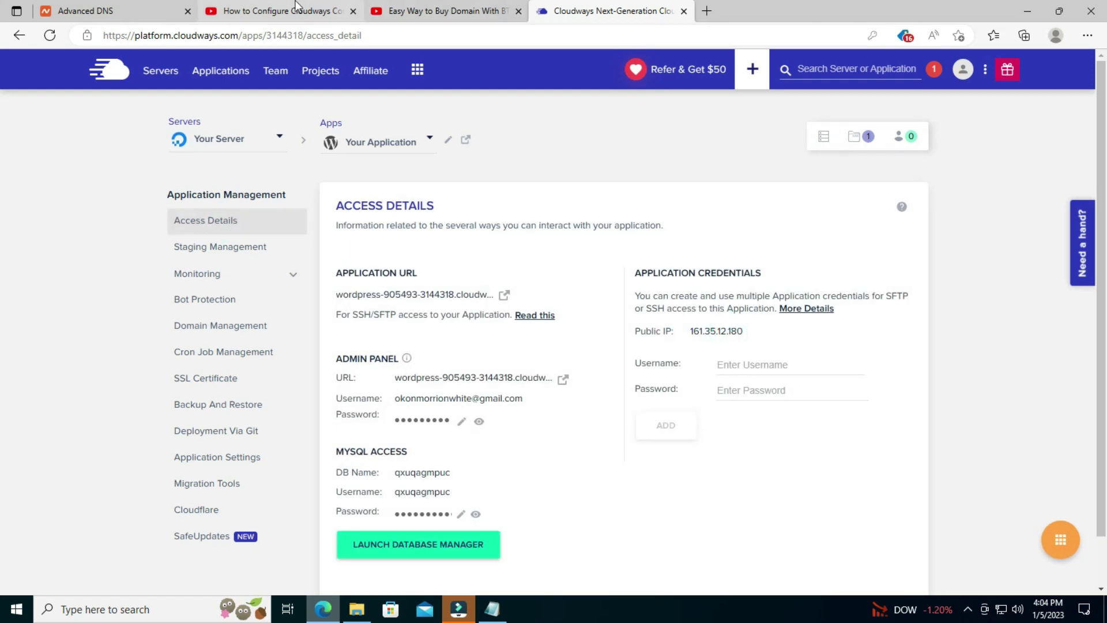
click(109, 10)
click(707, 222)
text(161.35.12.180)
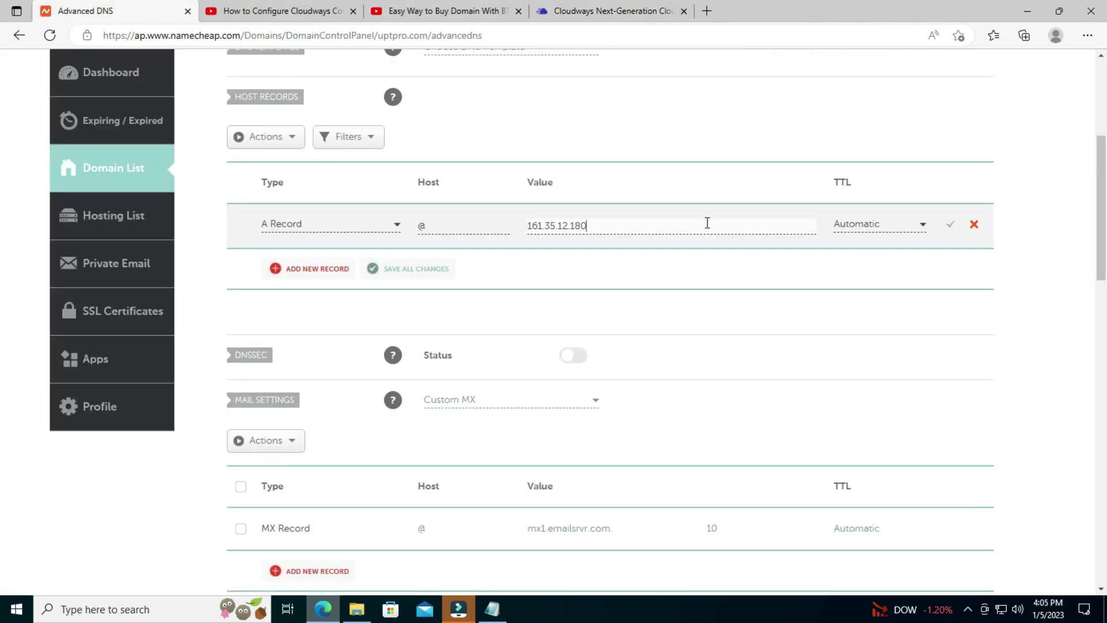
click(951, 224)
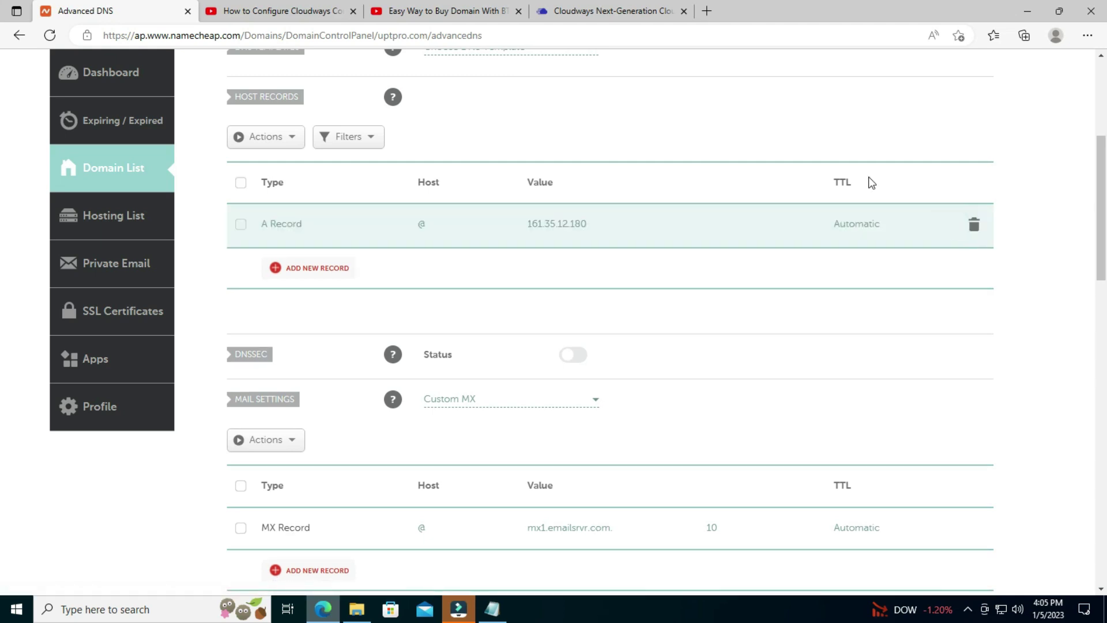
click(596, 6)
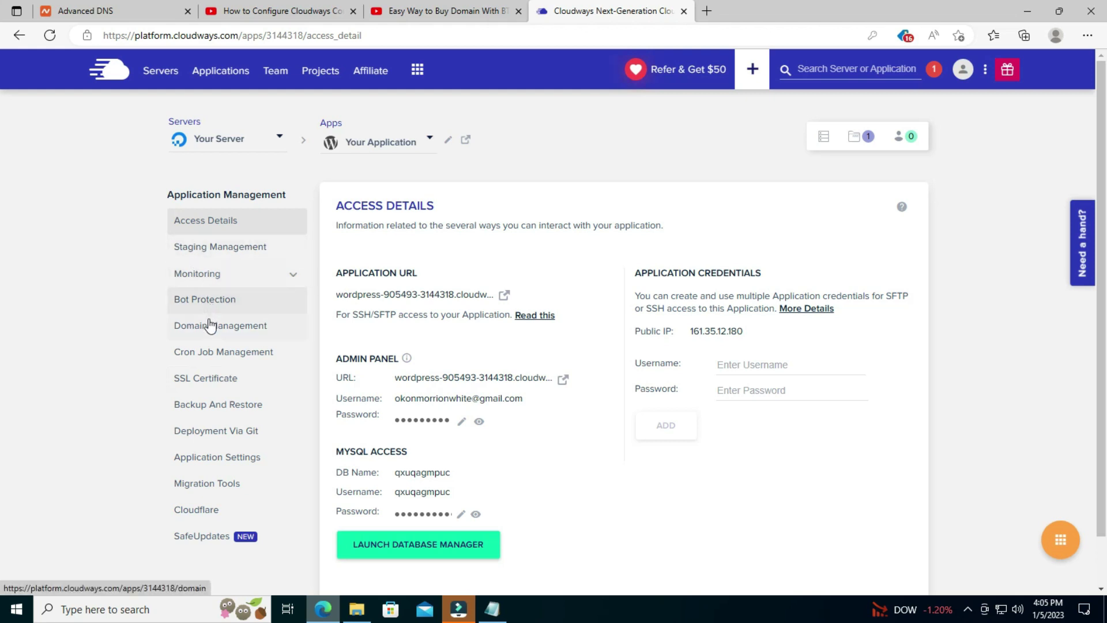
Step: Set uptpro.com as the application's primary domain, then bring Notepad forward
click(213, 324)
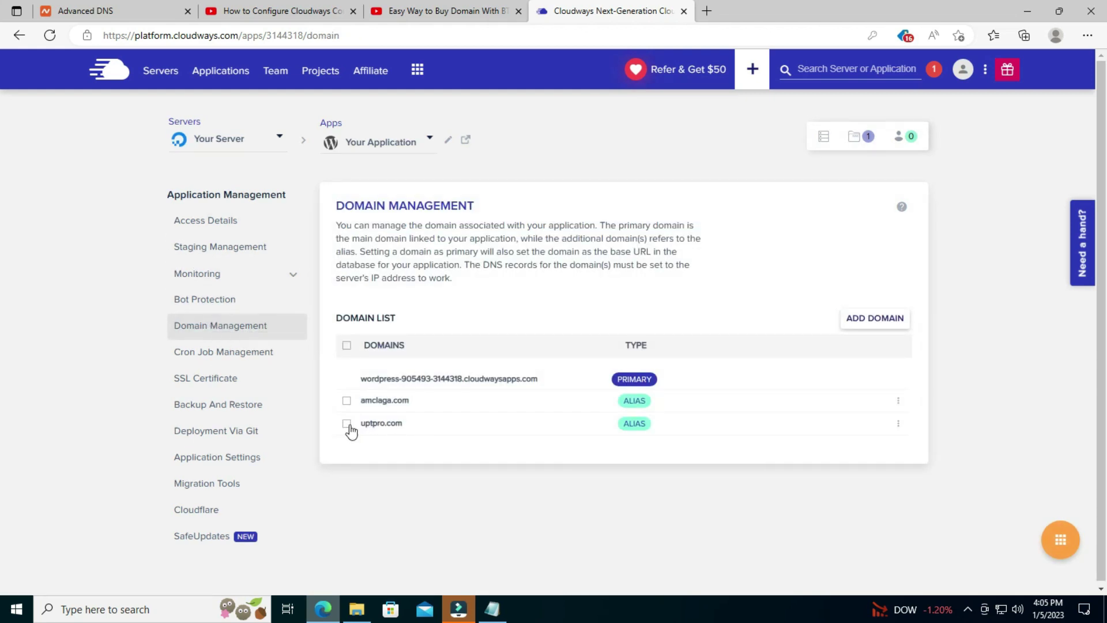
click(346, 425)
click(898, 427)
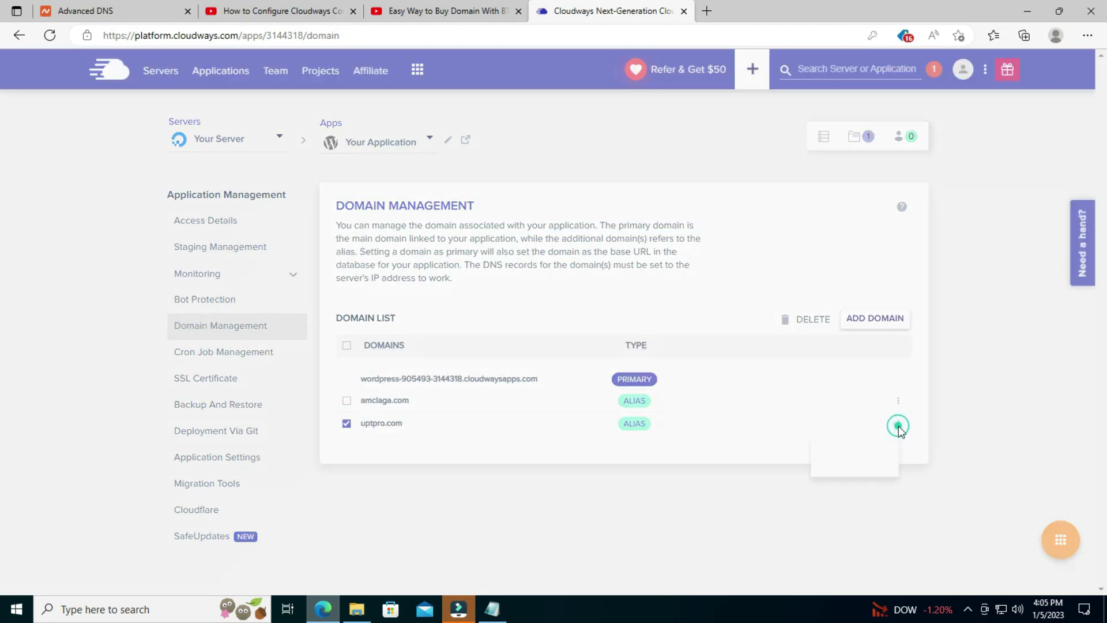
click(844, 449)
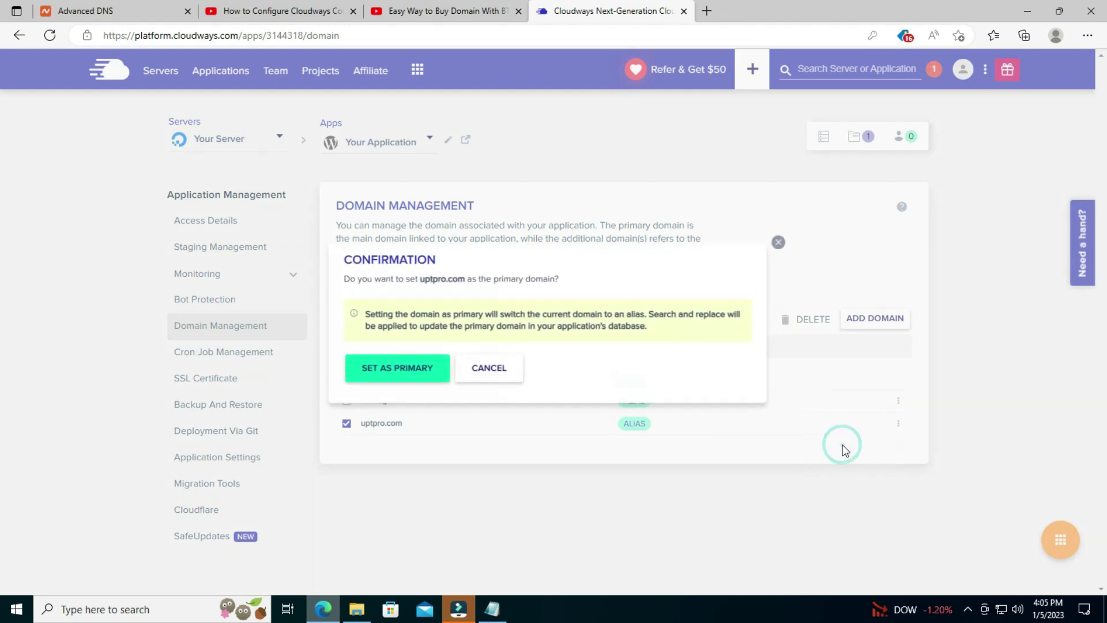
click(392, 371)
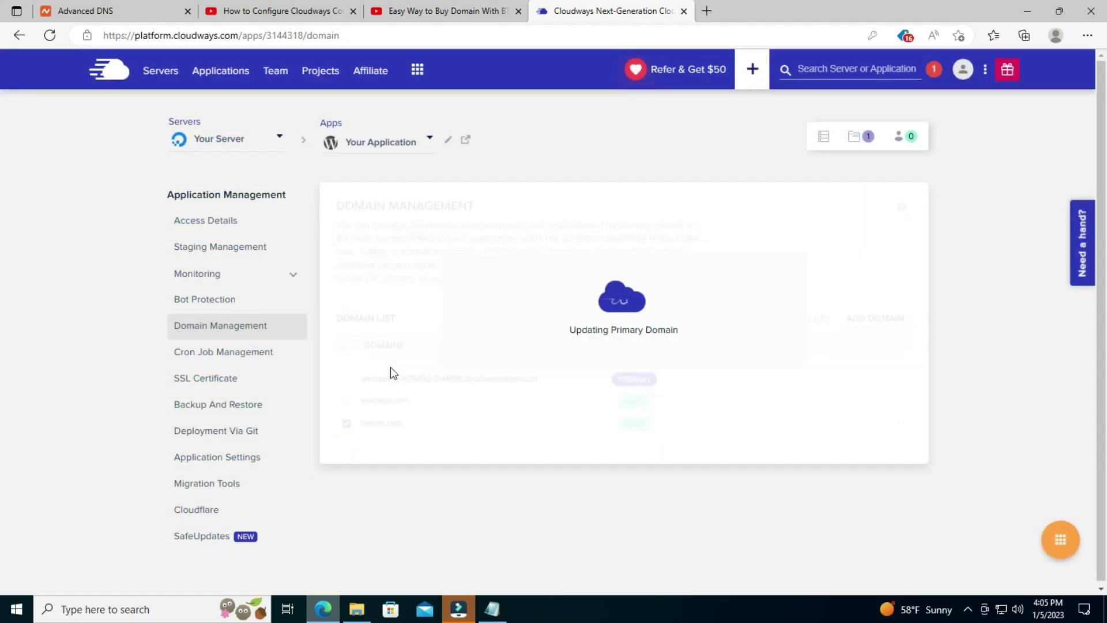
click(497, 608)
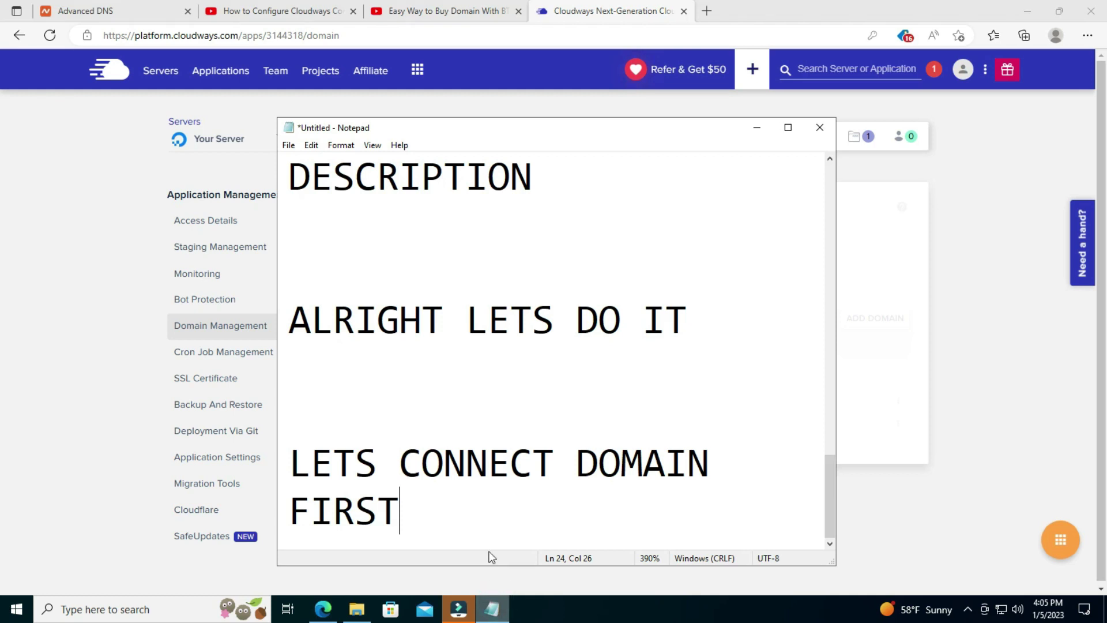
Step: Note that new accounts won't see this and this existing account is adding a domain to set primary
key(Return)
key(Return)
text(FOR YOU THA)
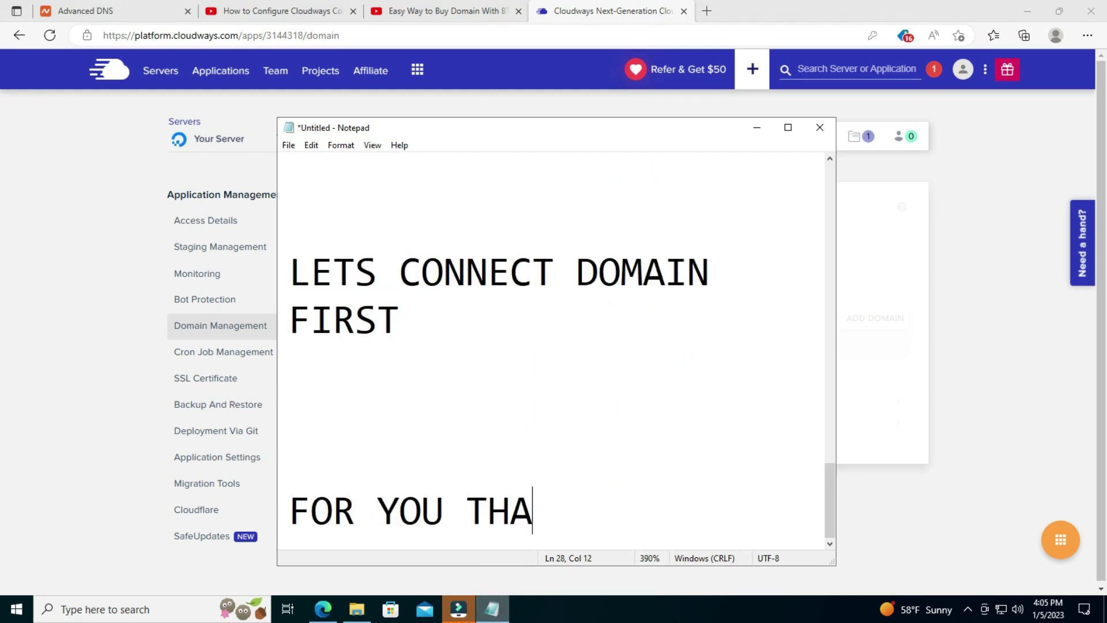
text(T IS MAKING N)
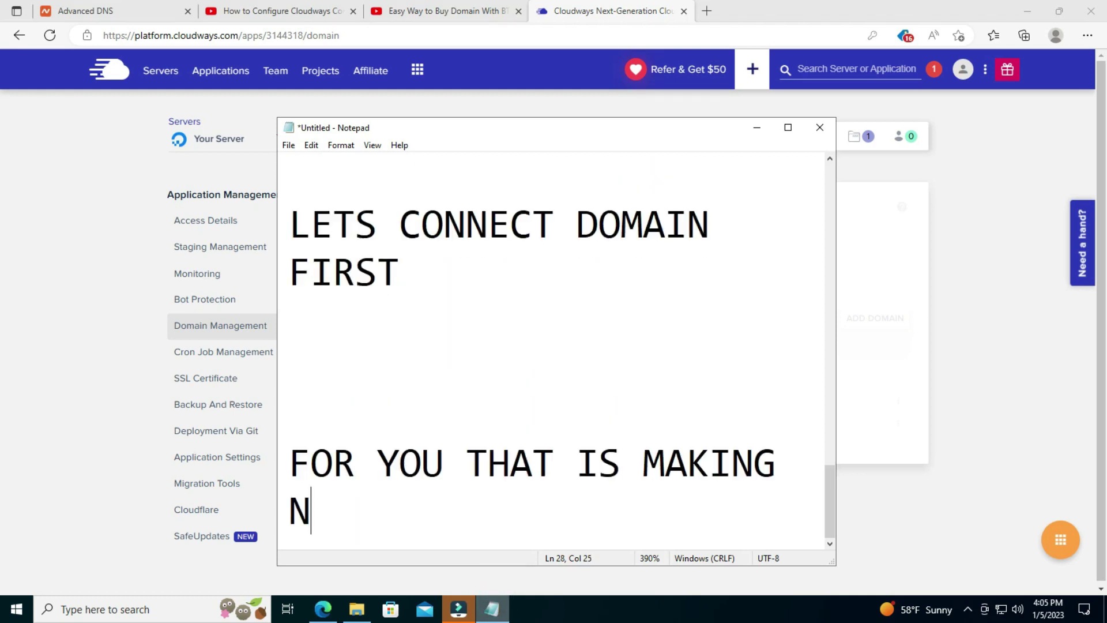
text(EW ACCOUNT, you wo)
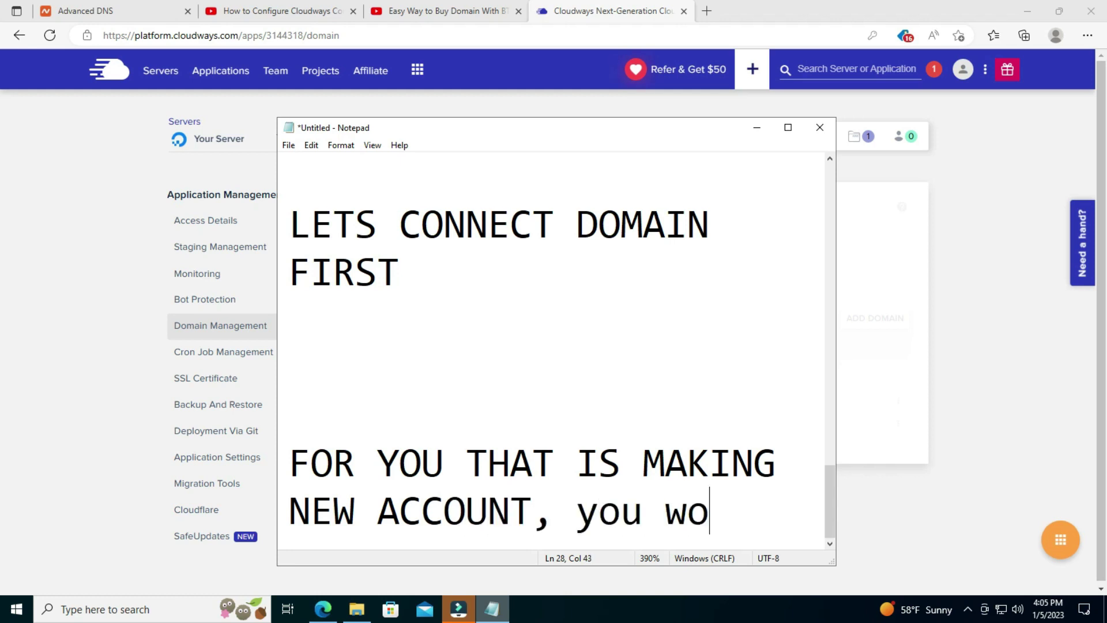
text(nt see this)
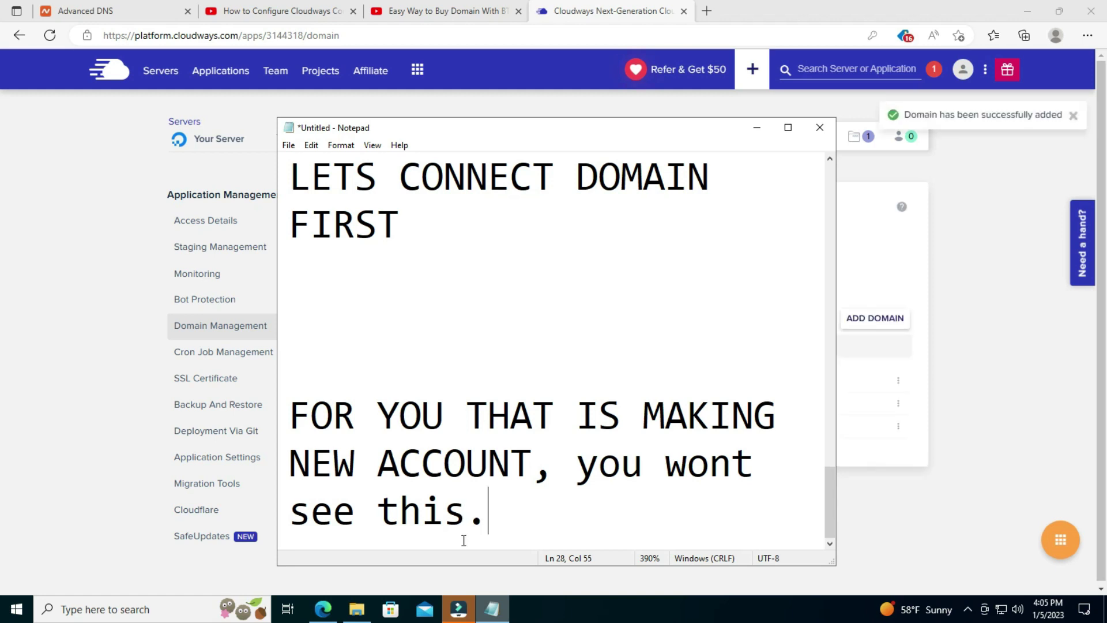
text(.)
key(Return)
key(Return)
text(I already )
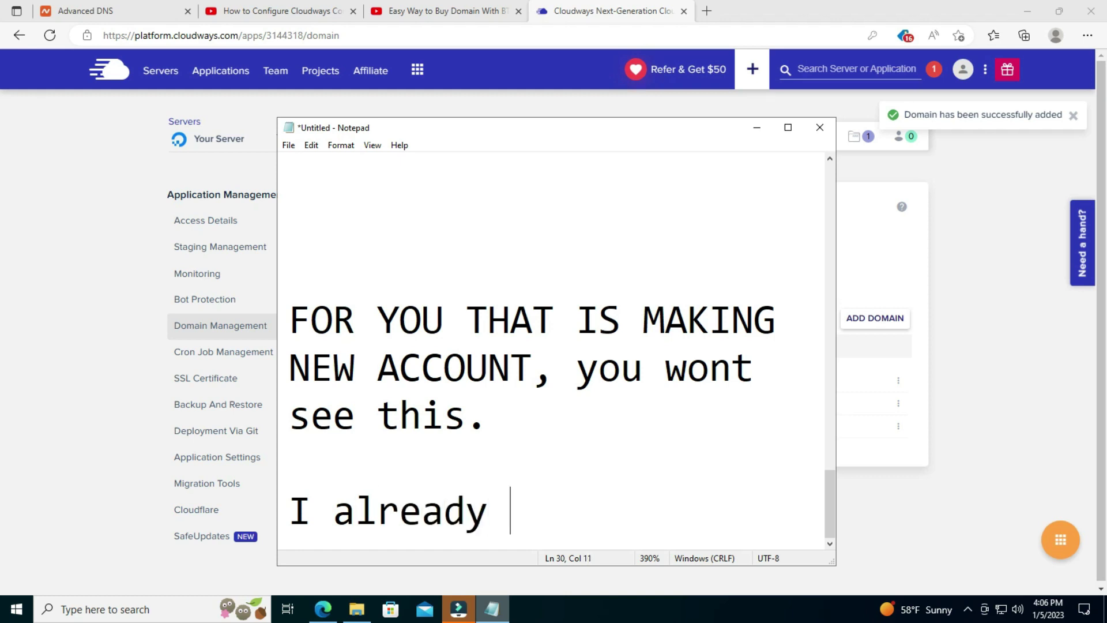
text(set up this acc)
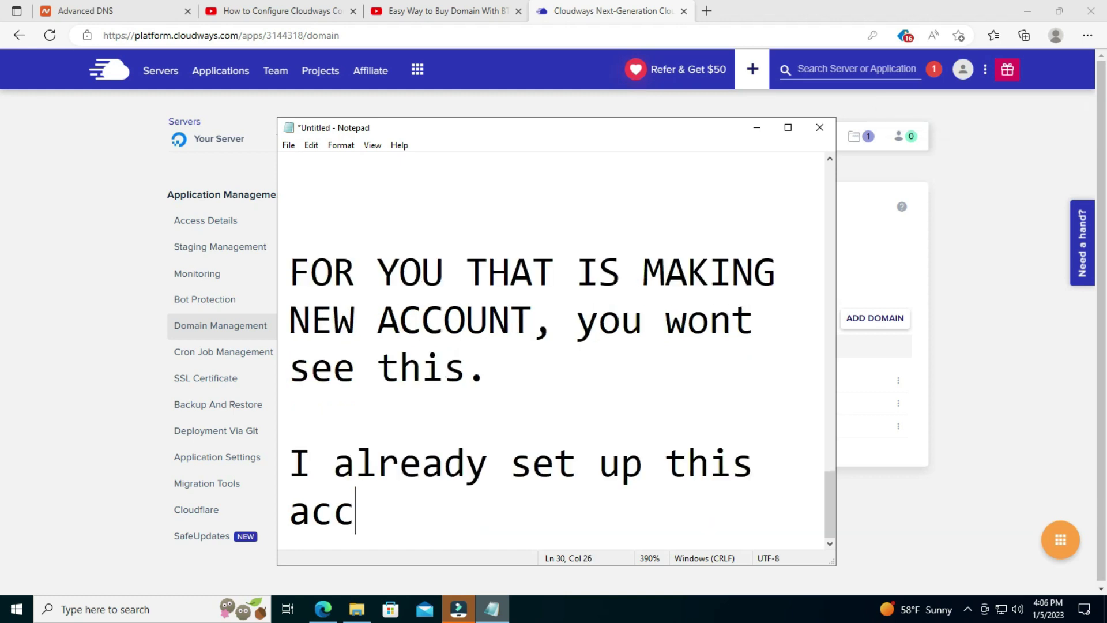
text(ount so I'm tryin)
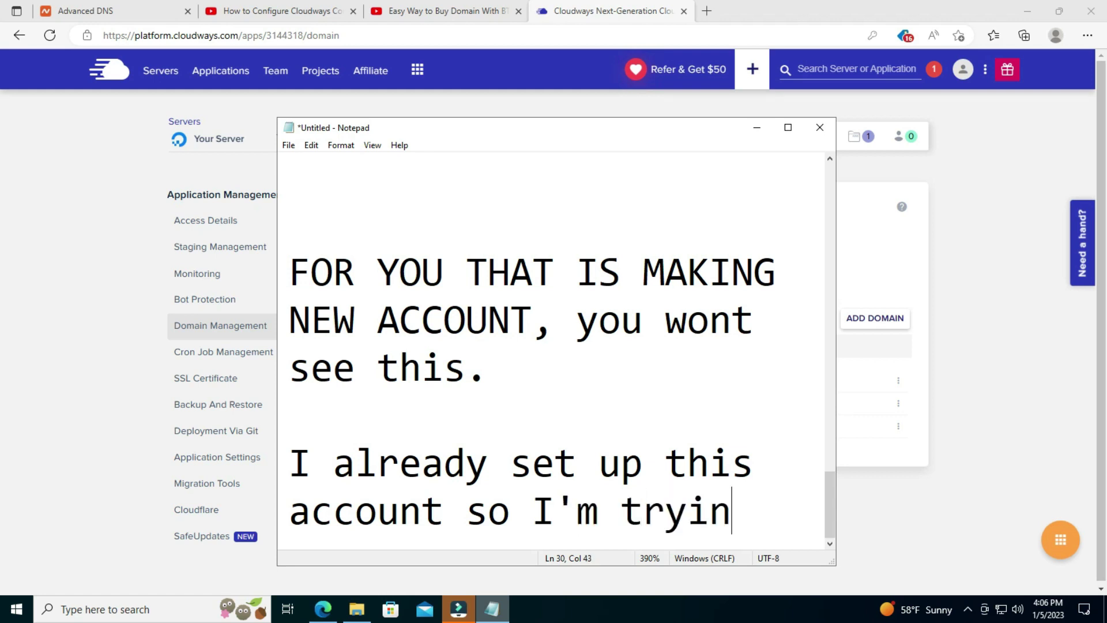
text(g to add new domain and set it to primary)
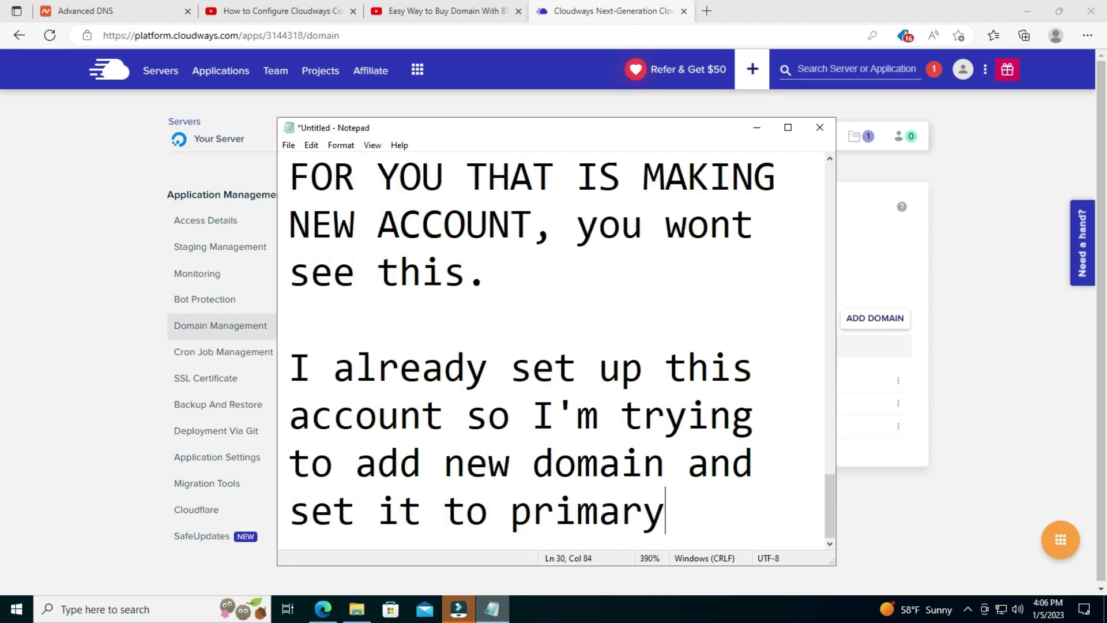
Step: Finish the note, then open the uptpro.com WordPress admin from Access Details past the certificate warning
click(757, 128)
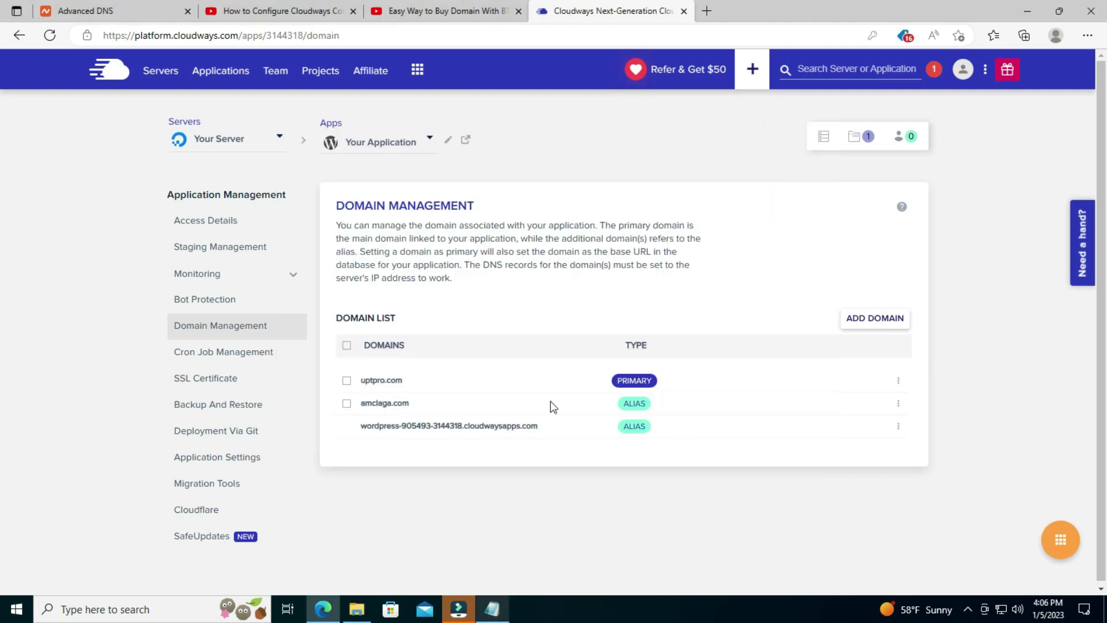
click(230, 219)
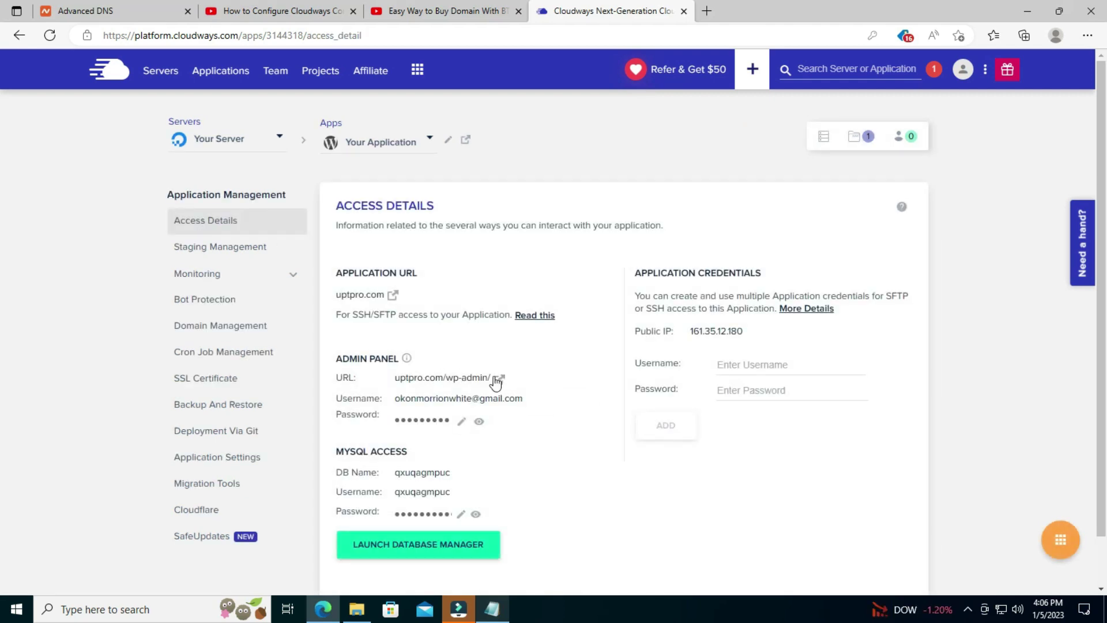
click(497, 378)
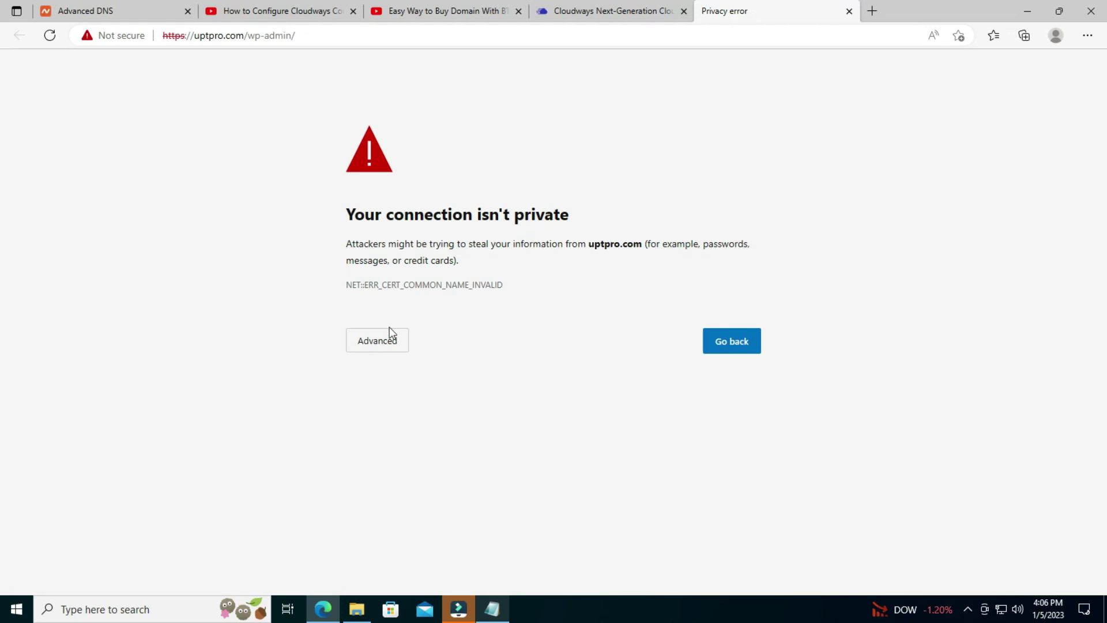
click(376, 346)
click(421, 451)
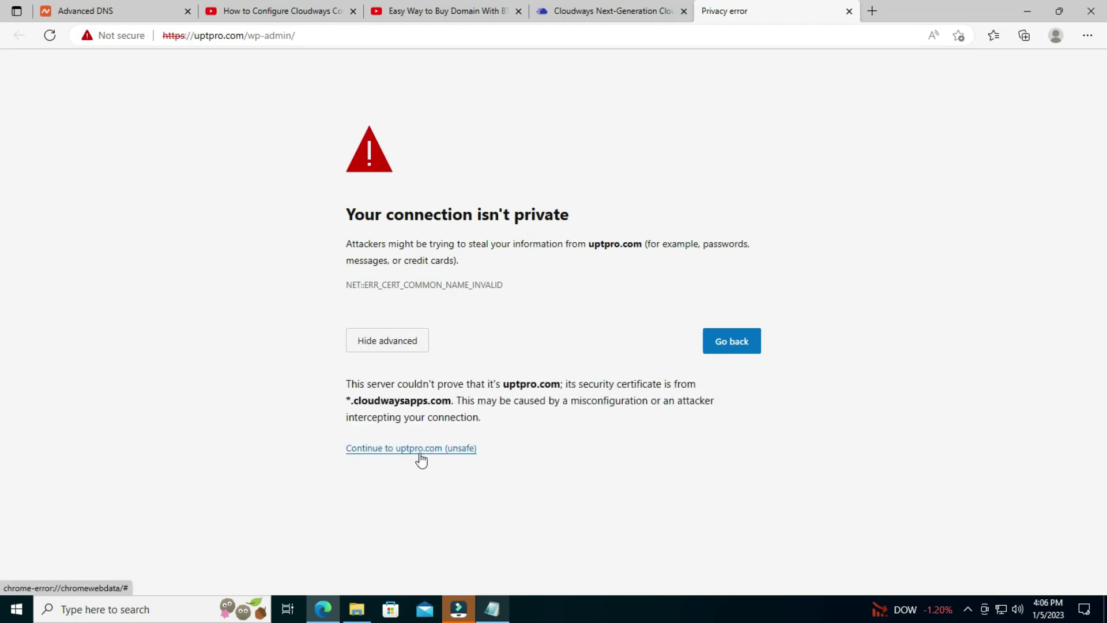
Step: Log in to WordPress with the copied admin username and password, then start a new notes line
click(580, 2)
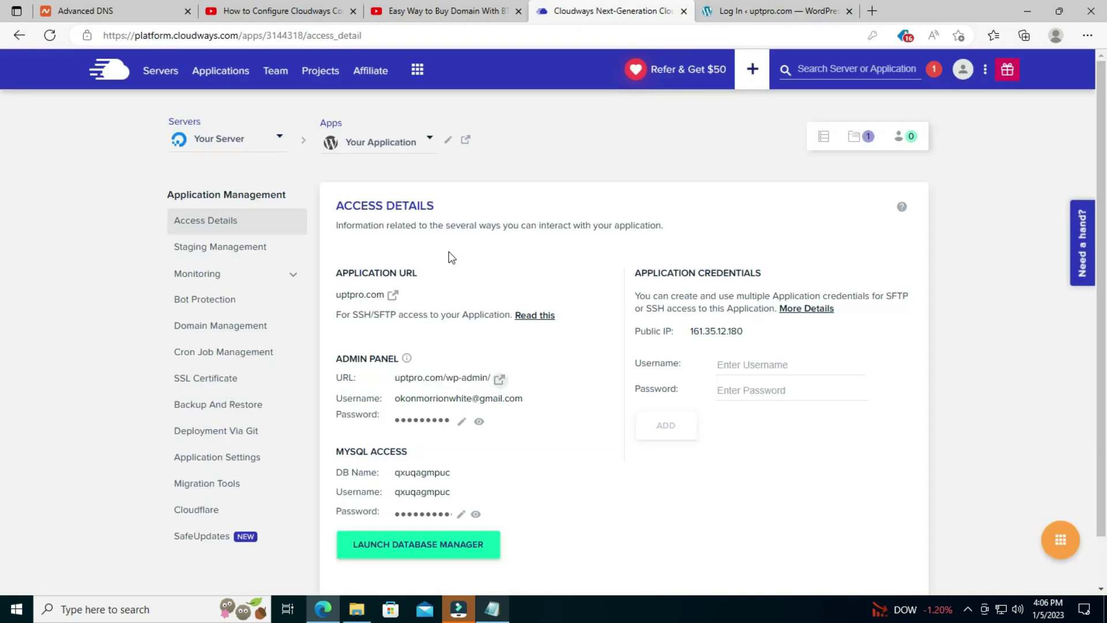
click(422, 398)
key(ctrl+Tab)
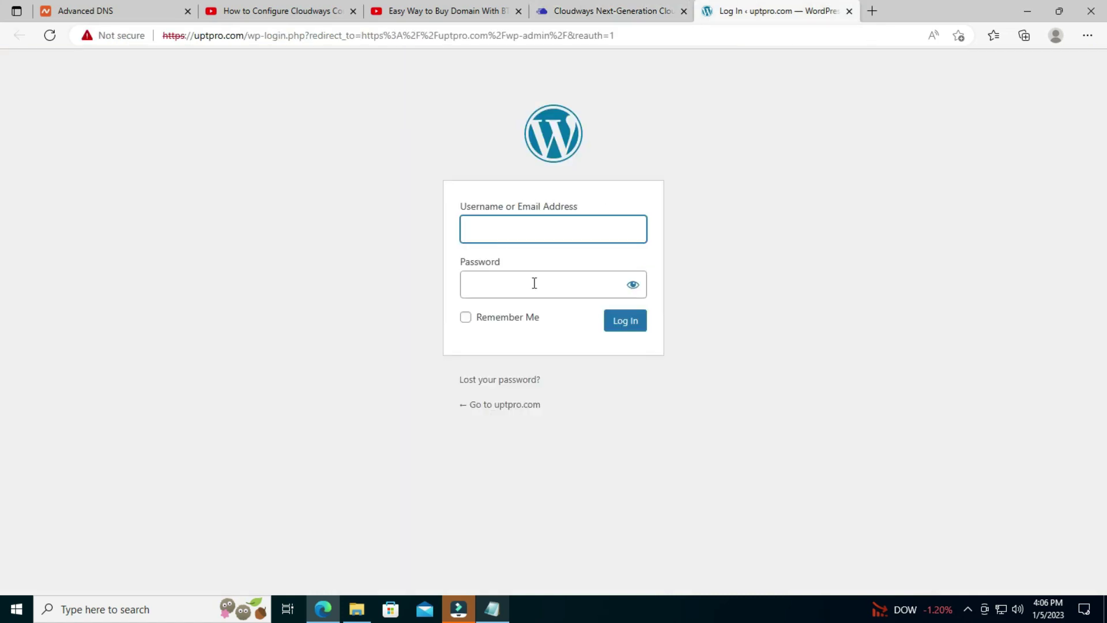
key(ctrl+v)
click(580, 10)
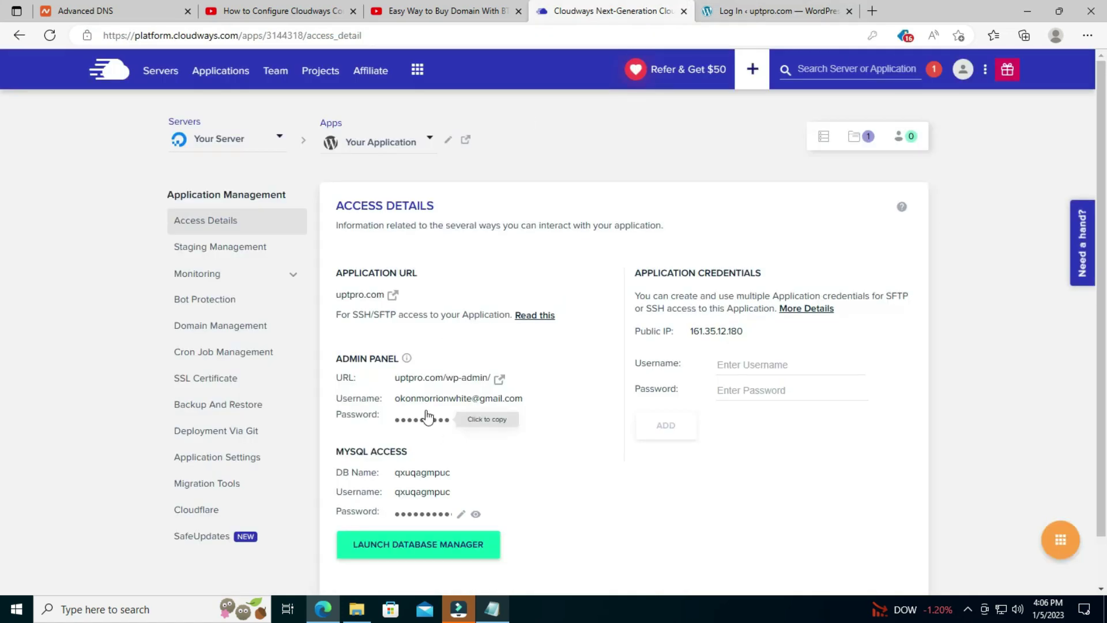
click(425, 416)
key(ctrl+Tab)
click(533, 291)
key(ctrl+v)
click(626, 327)
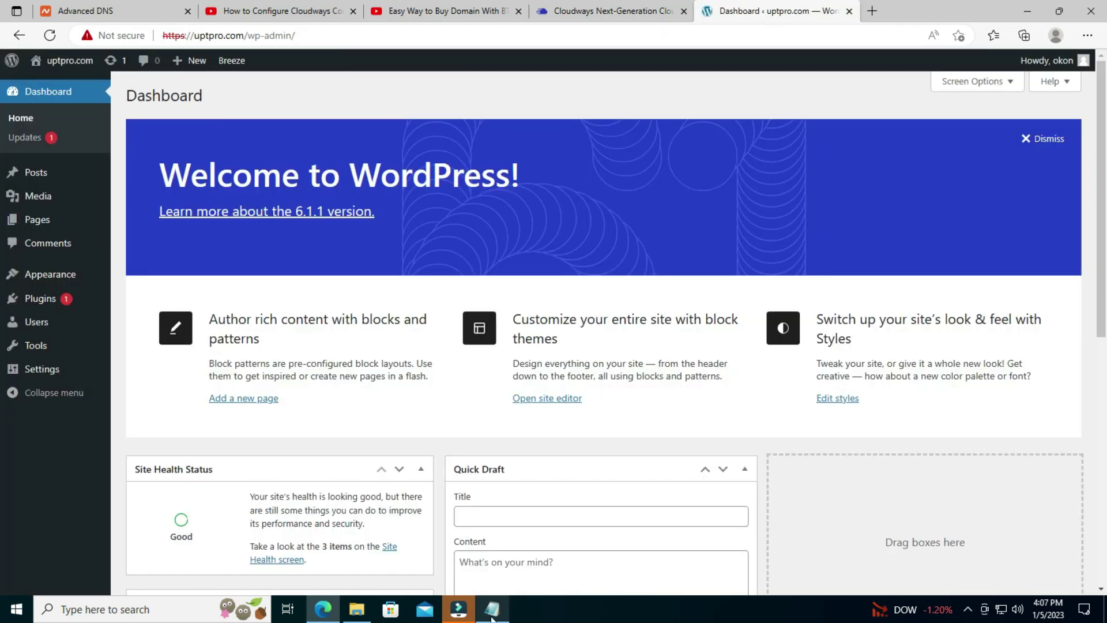
click(492, 611)
key(Return)
key(Return)
key(Return)
Step: Note 'LETS INSTALL SSL TO REMOVE THE RED BY THE SIDE' and return to the Cloudways access details
text(LETS)
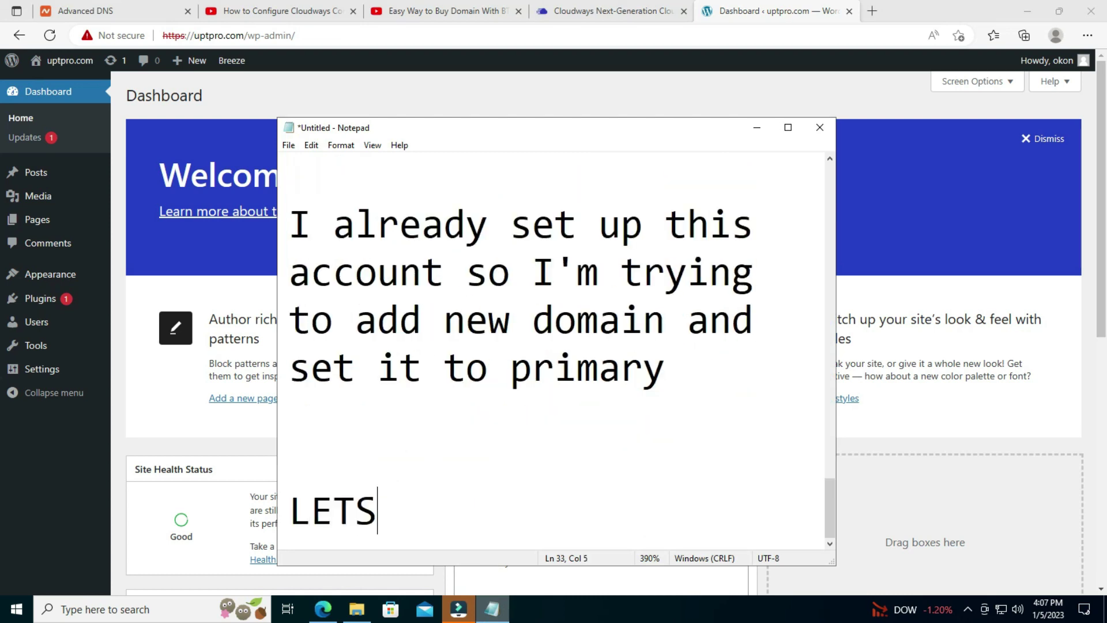
text( INSTALL SSL)
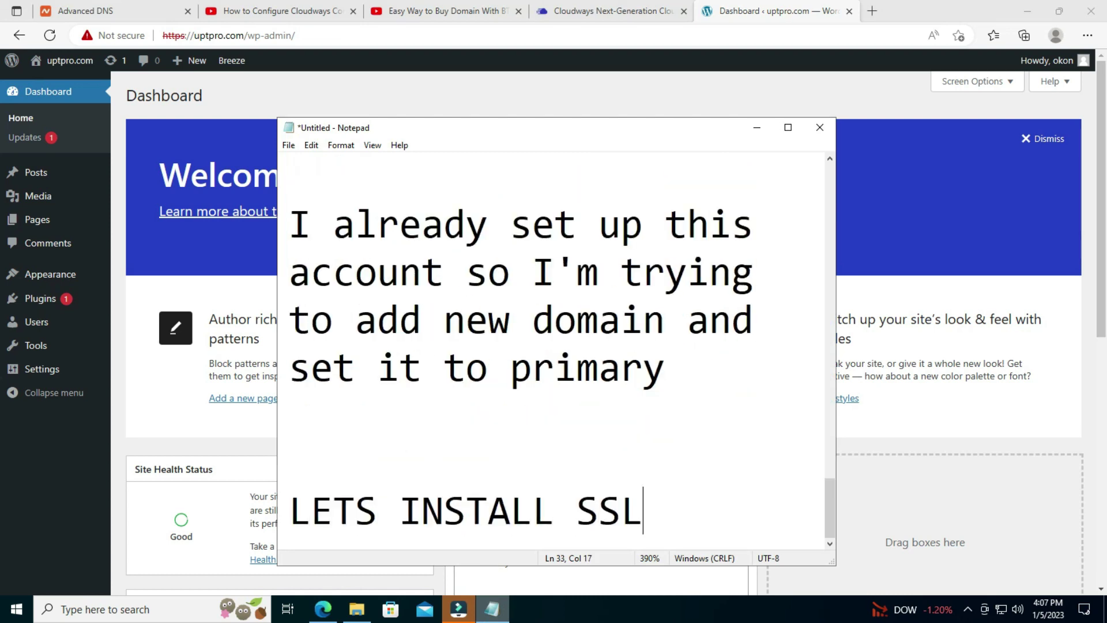
text( TO RE)
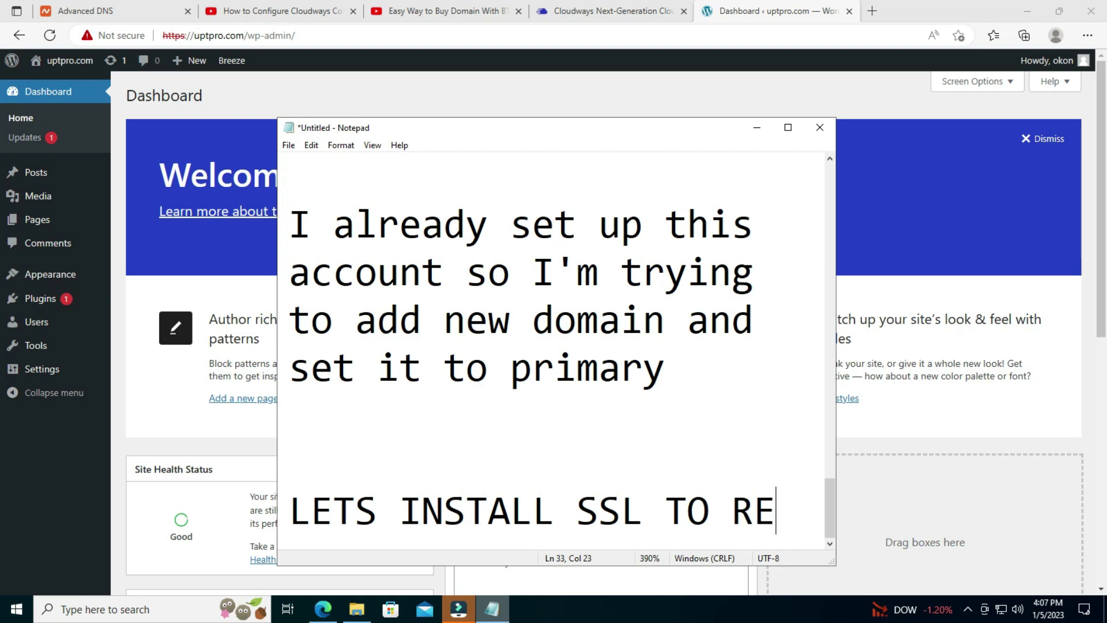
text(MOVE THE RED)
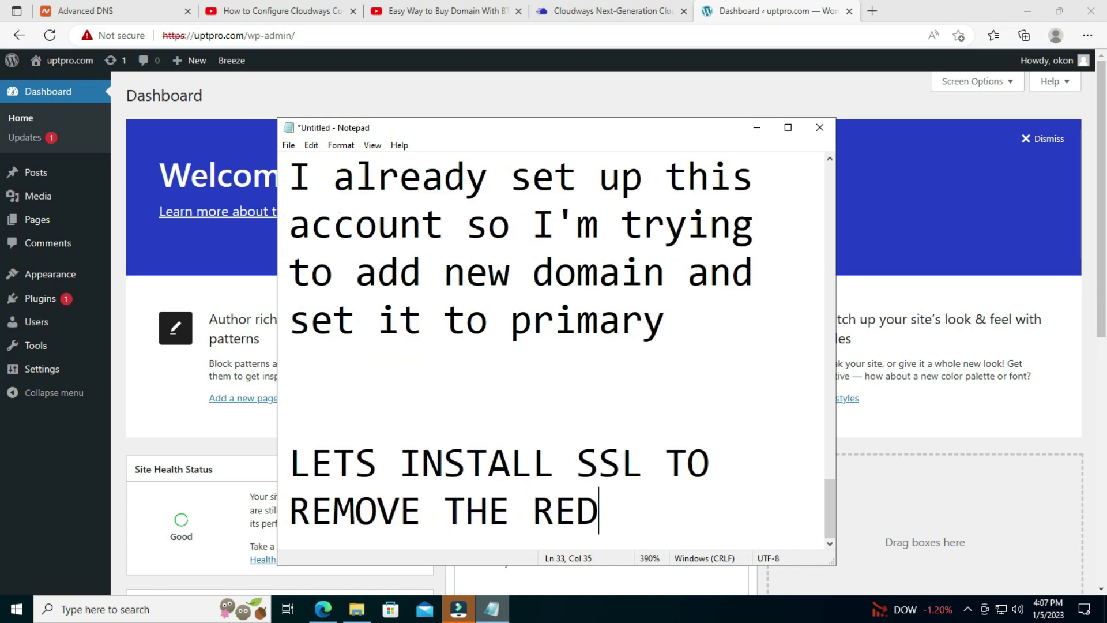
text( BY THE SIDE)
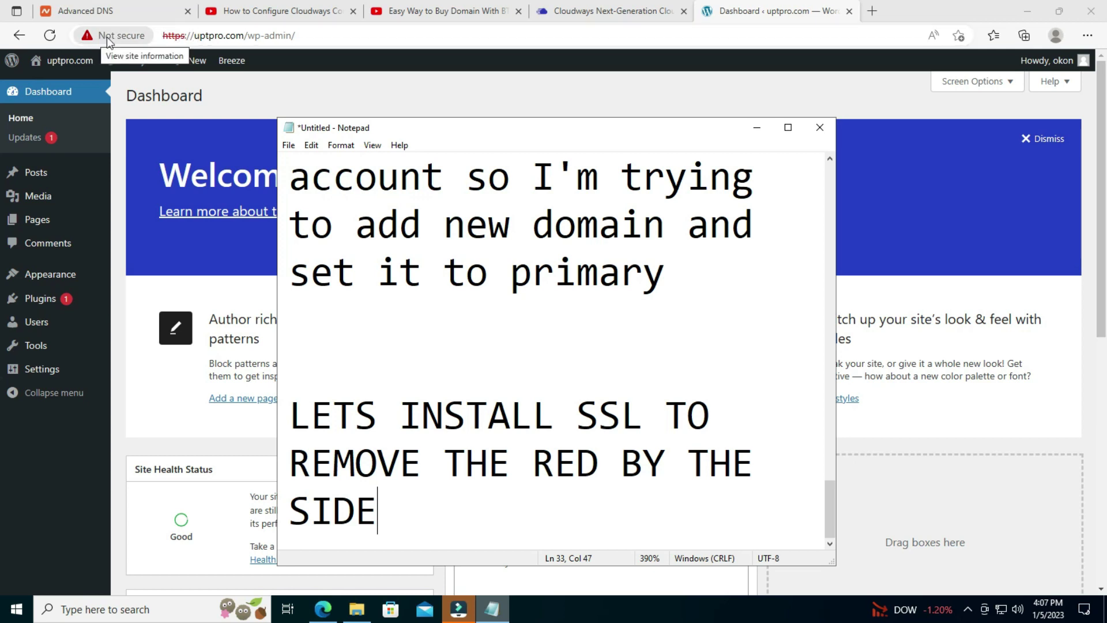
click(602, 10)
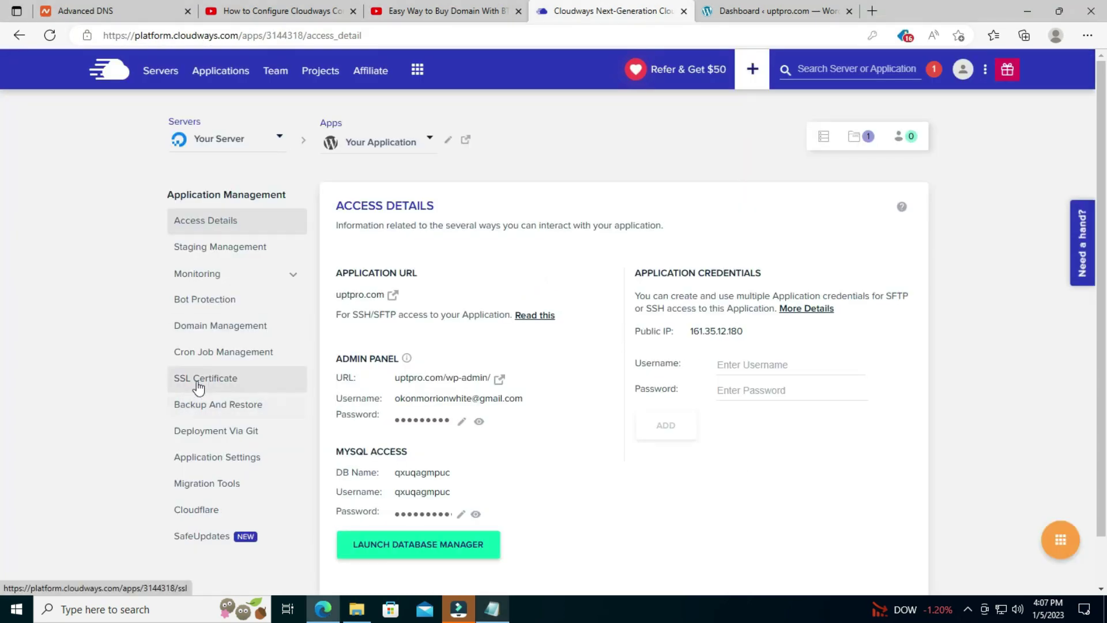
Step: In SSL Certificate settings, choose the free Let's Encrypt certificate and fill in the saved email
click(198, 380)
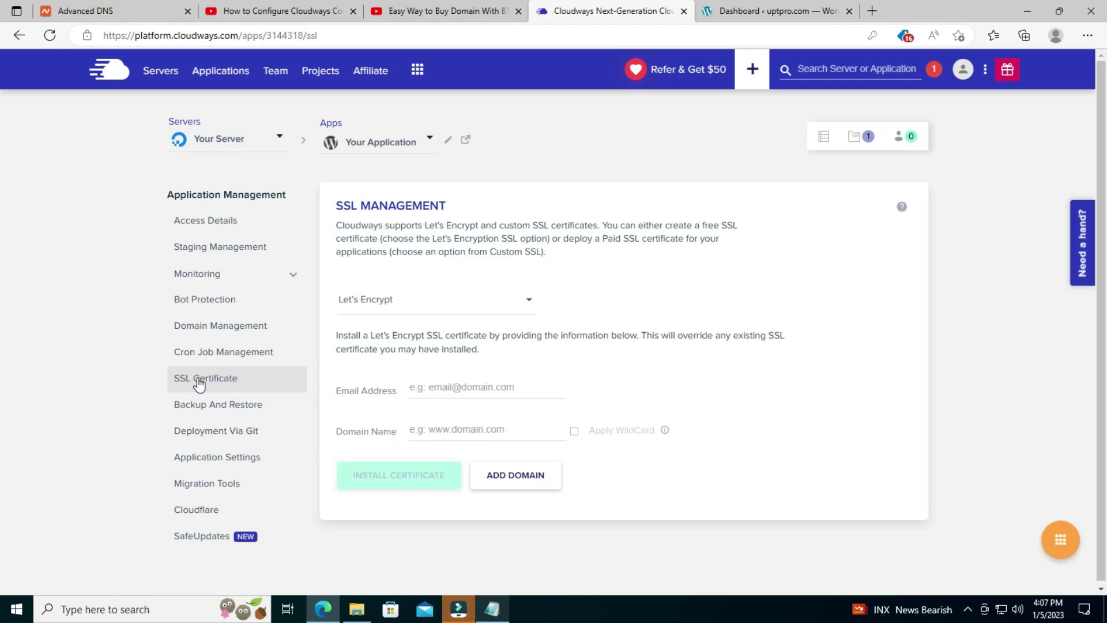
click(368, 306)
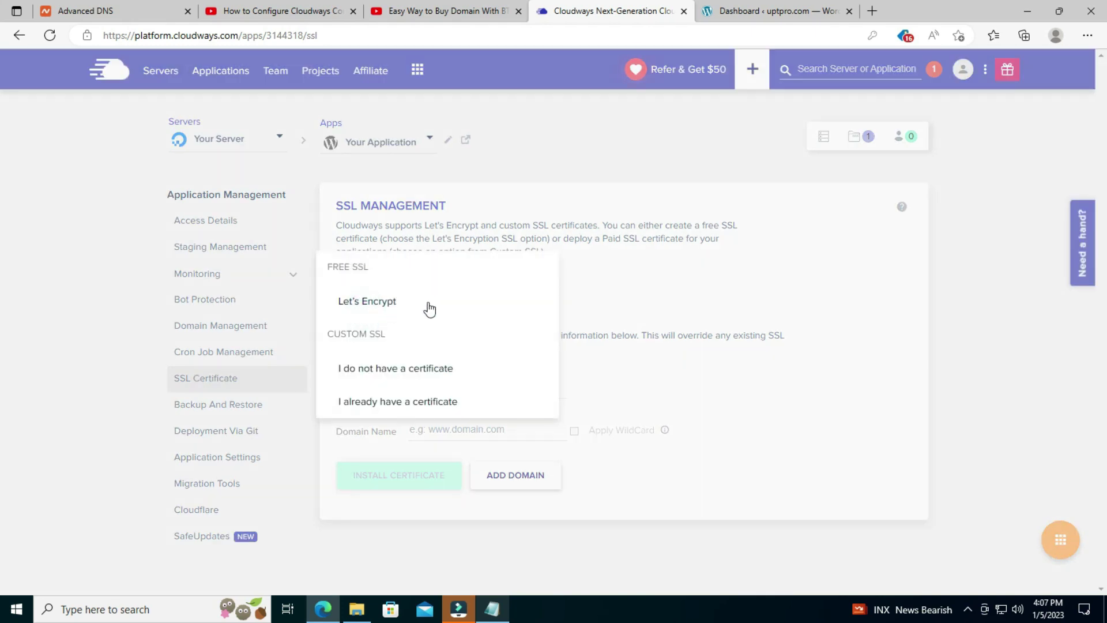
click(386, 304)
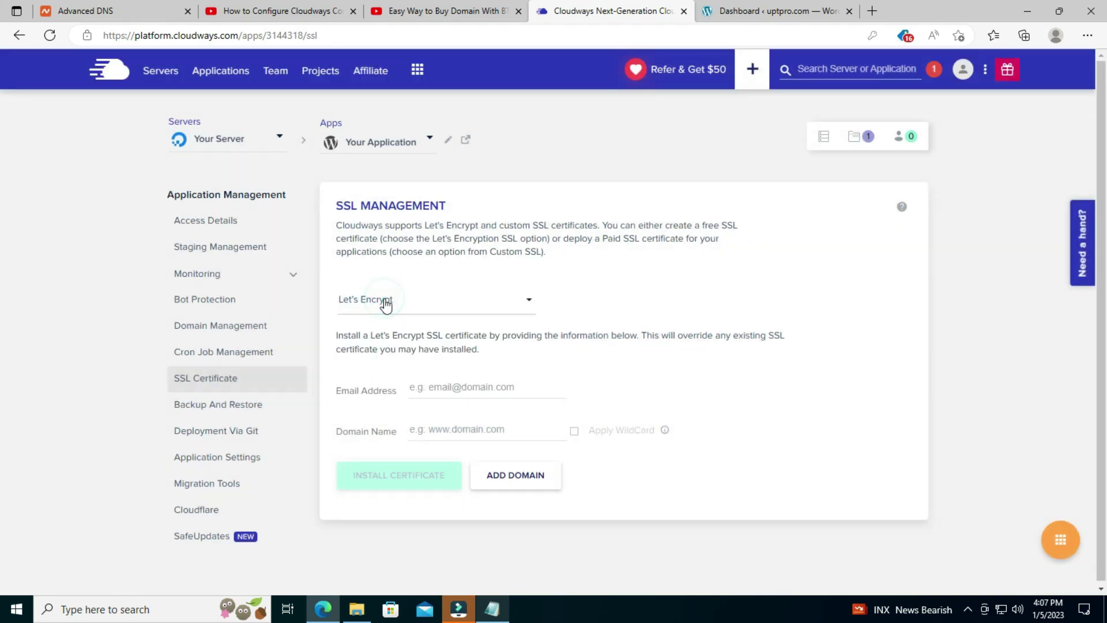
click(439, 389)
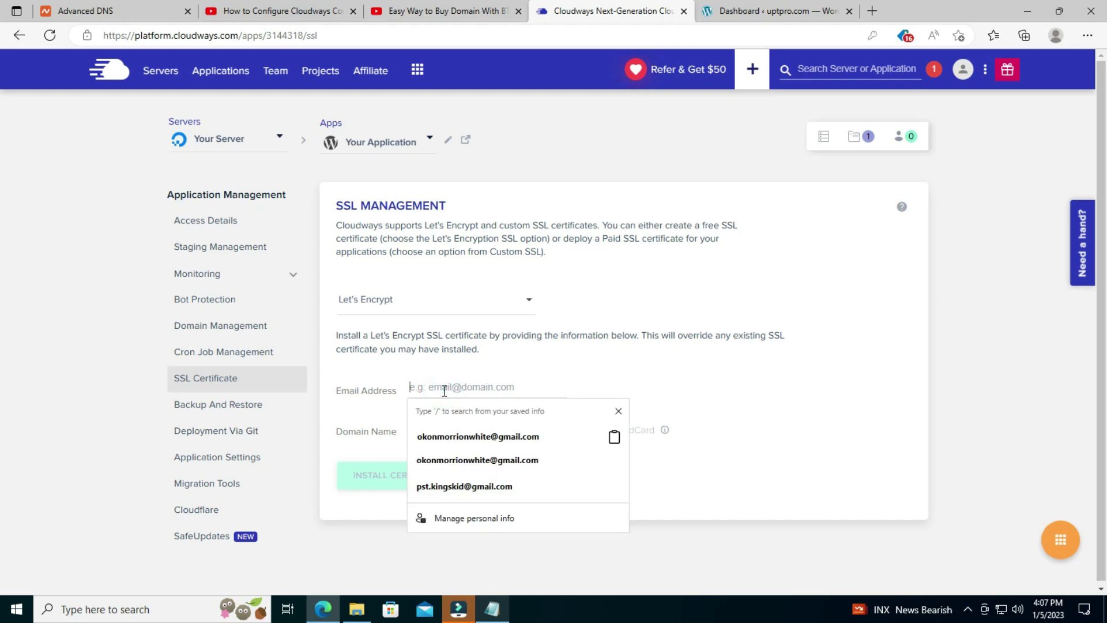
click(464, 436)
click(454, 430)
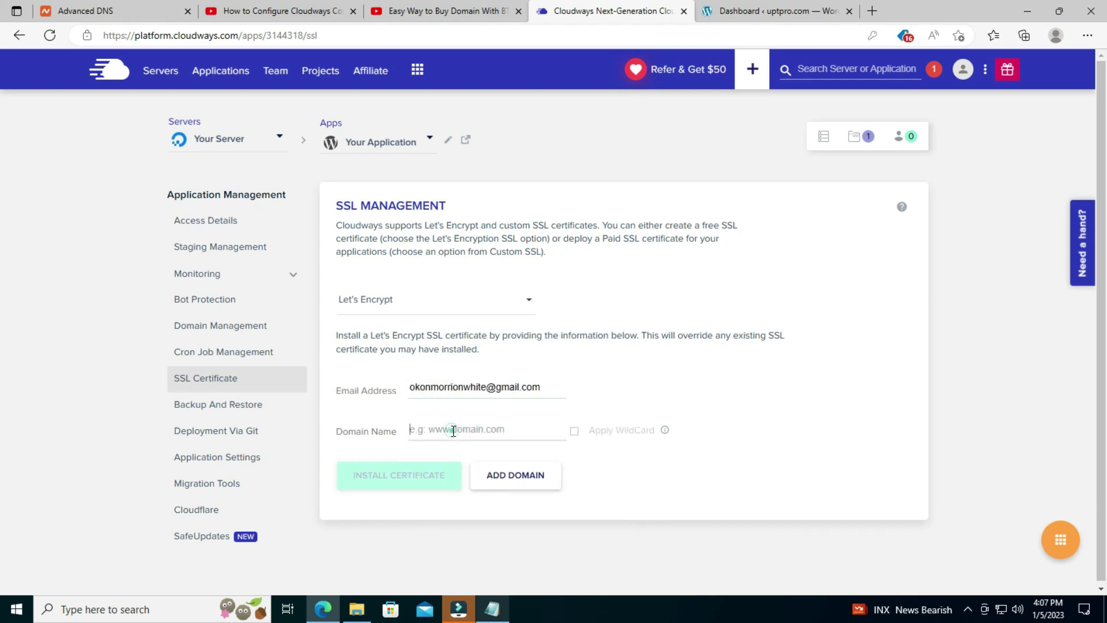
Step: Copy uptpro.com from the Namecheap DNS page and paste it as the certificate domain name
click(109, 11)
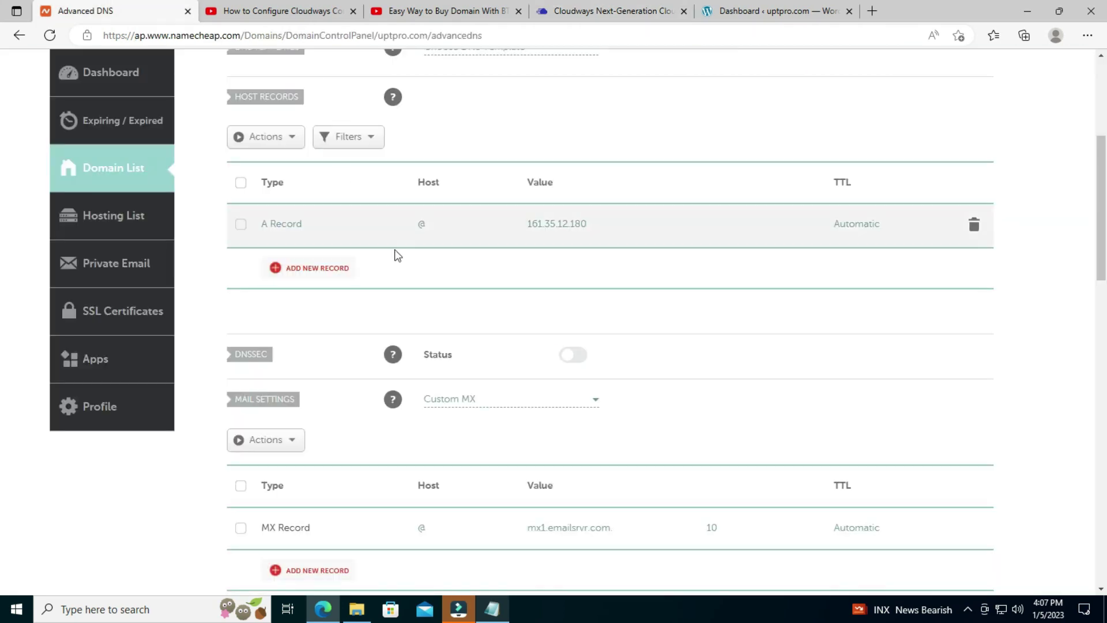
scroll(404, 254, up, 2)
scroll(403, 254, up, 2)
triple_click(311, 121)
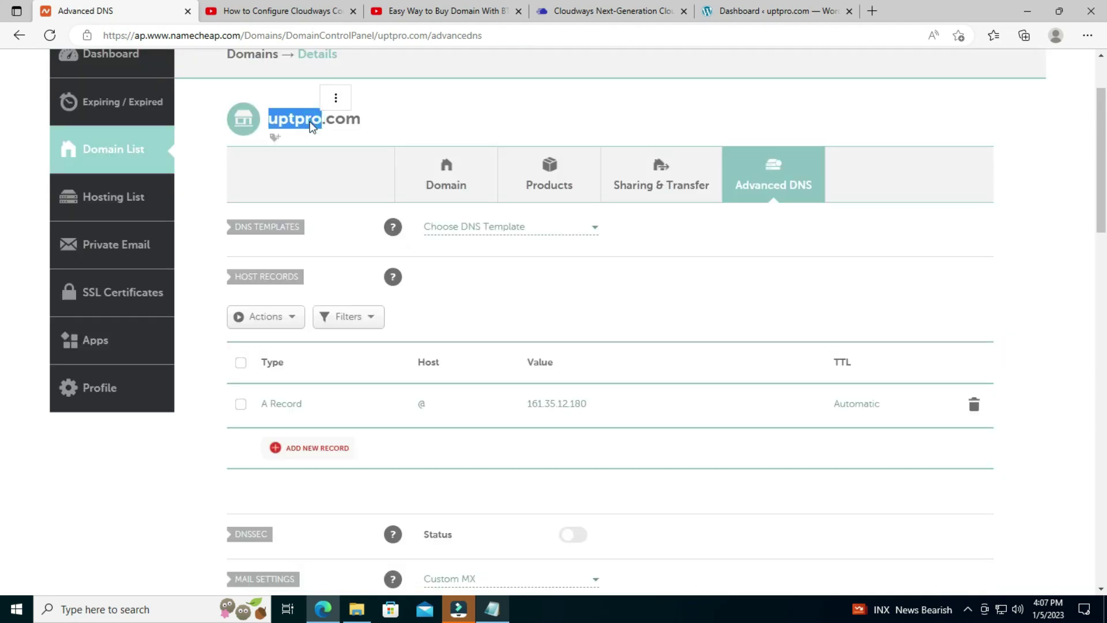
click(848, 5)
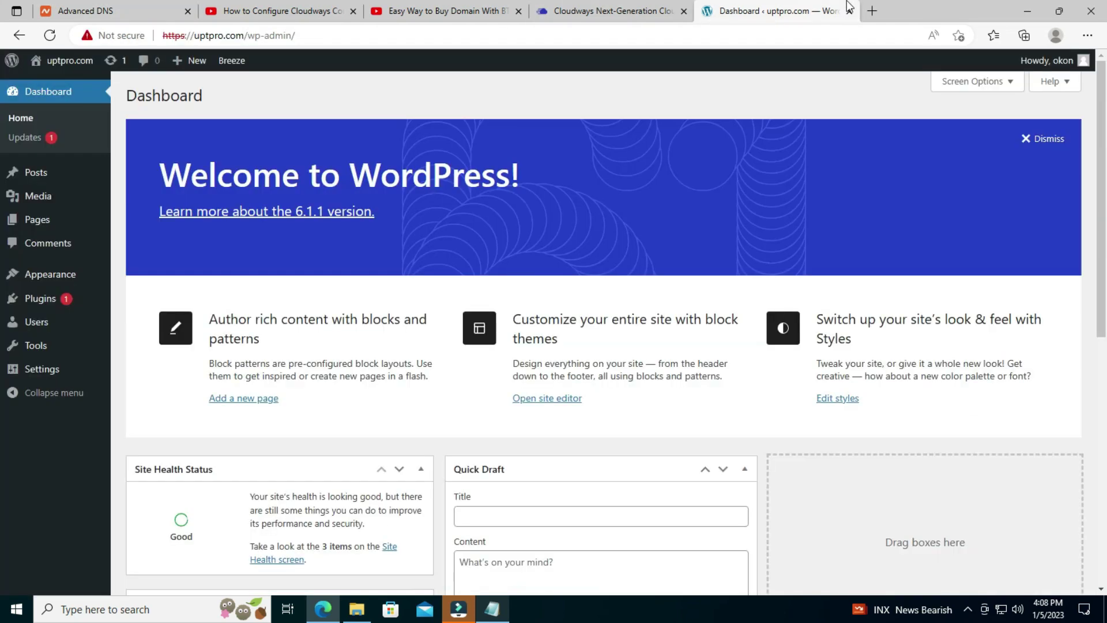
click(849, 11)
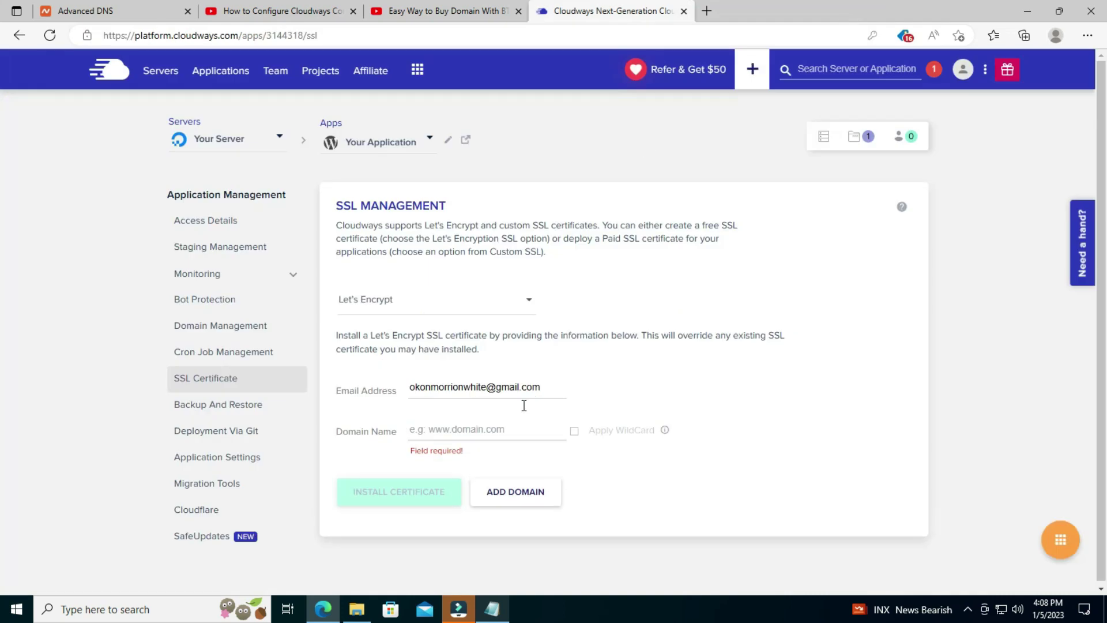
click(486, 422)
key(ctrl+v)
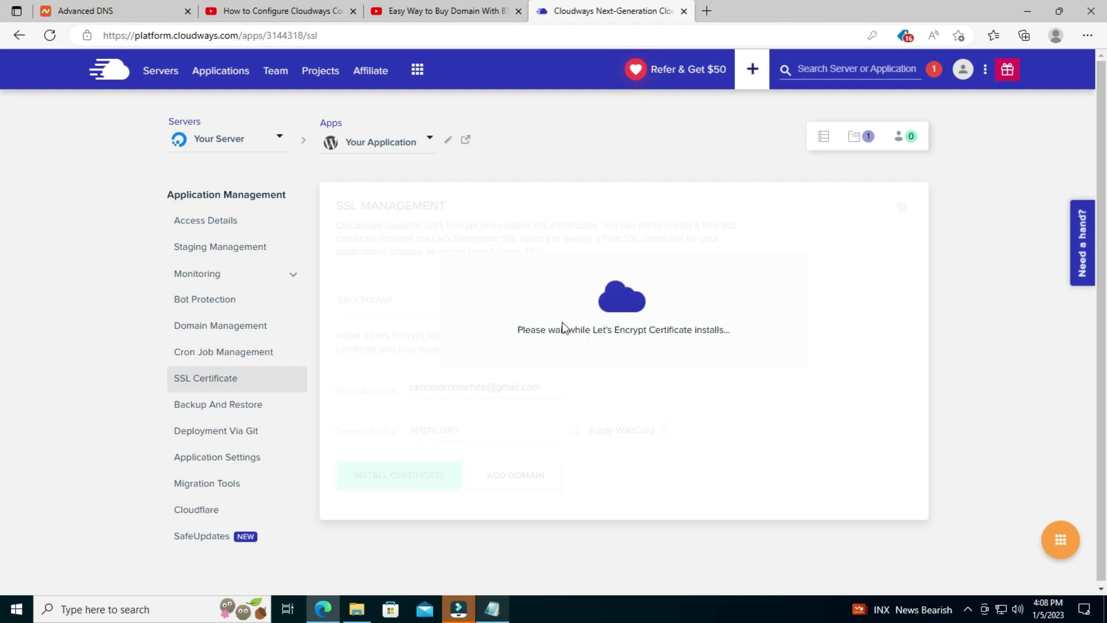
Step: Add notes 'NOTE THIS GONNA TAKE A LITTLE TIME TO REFLECT' and 'SO WE GONE WAIT FOR IT'
click(492, 609)
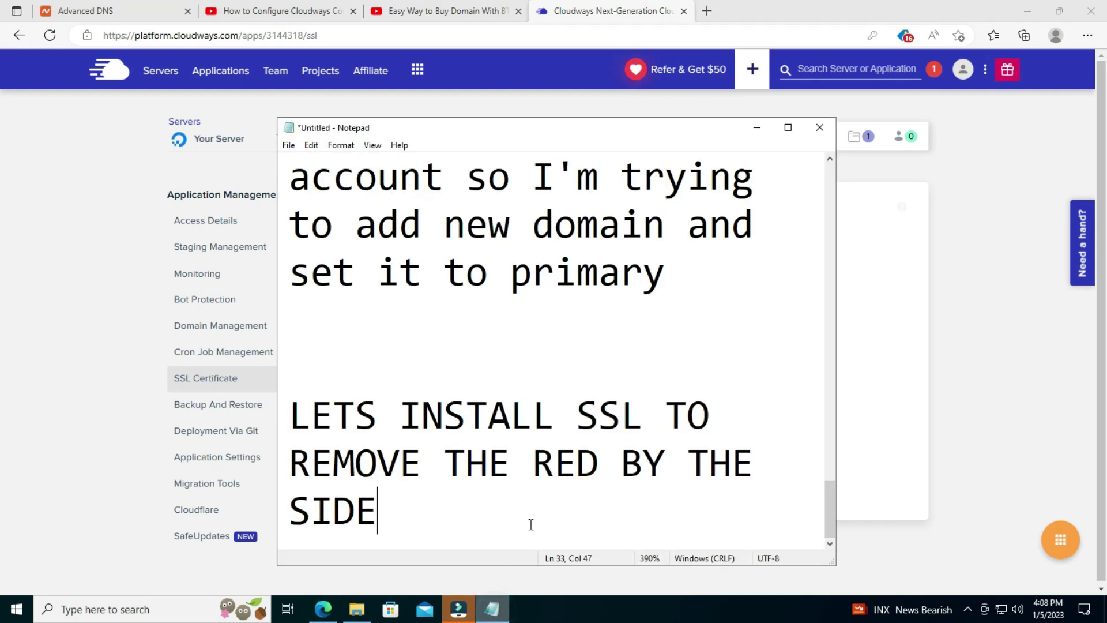
key(Return)
key(Return)
key(Return)
text(NOTE )
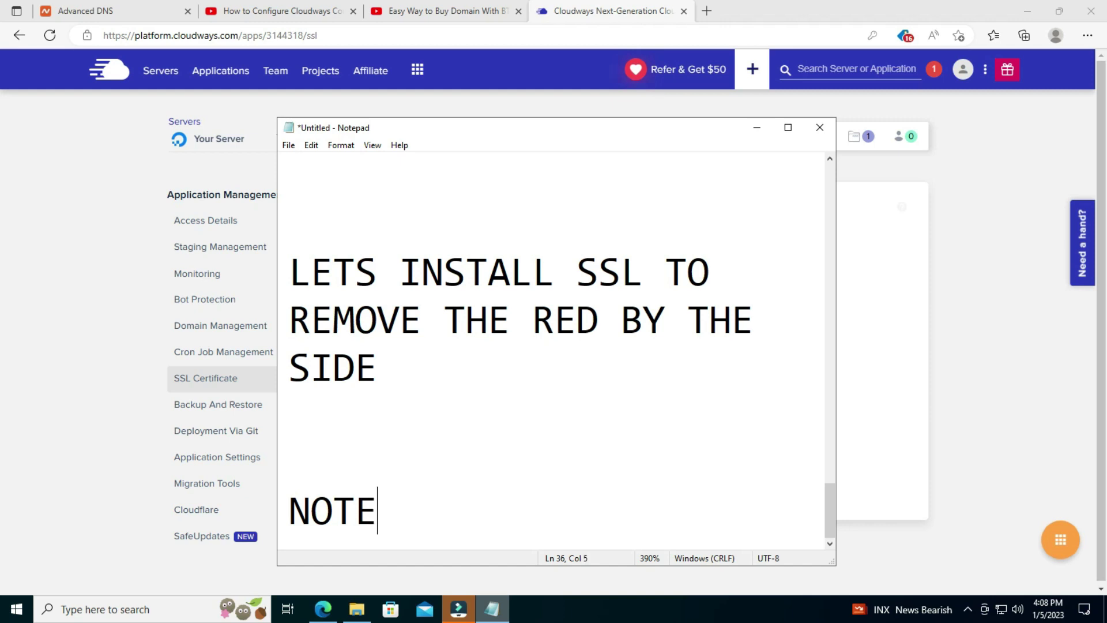
text(: THIS GONNA)
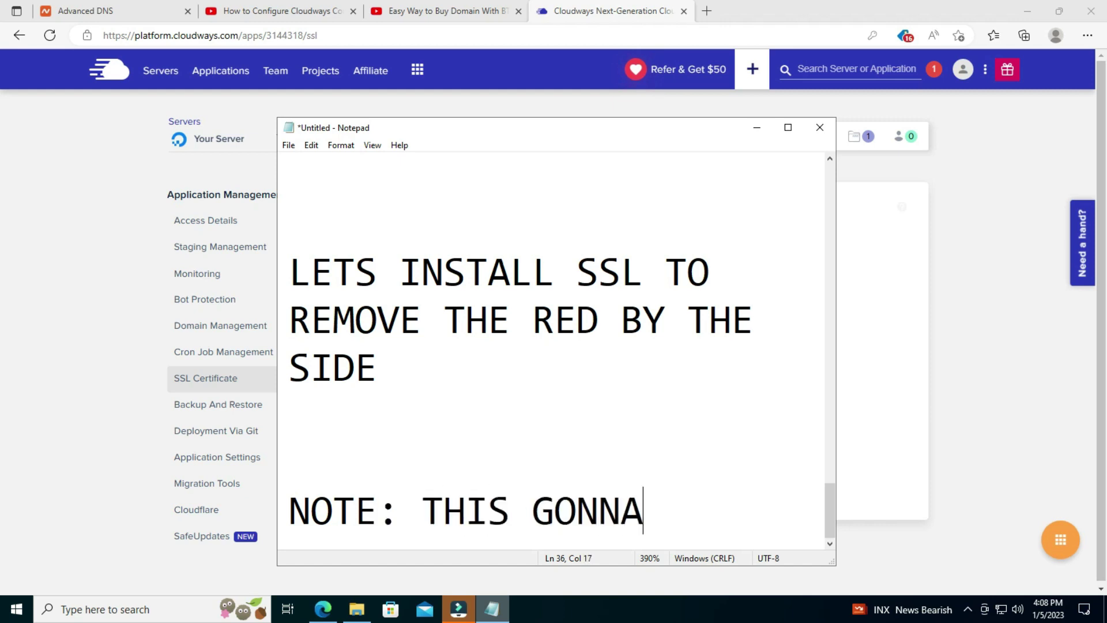
text( TAKE A LITTLE TILE)
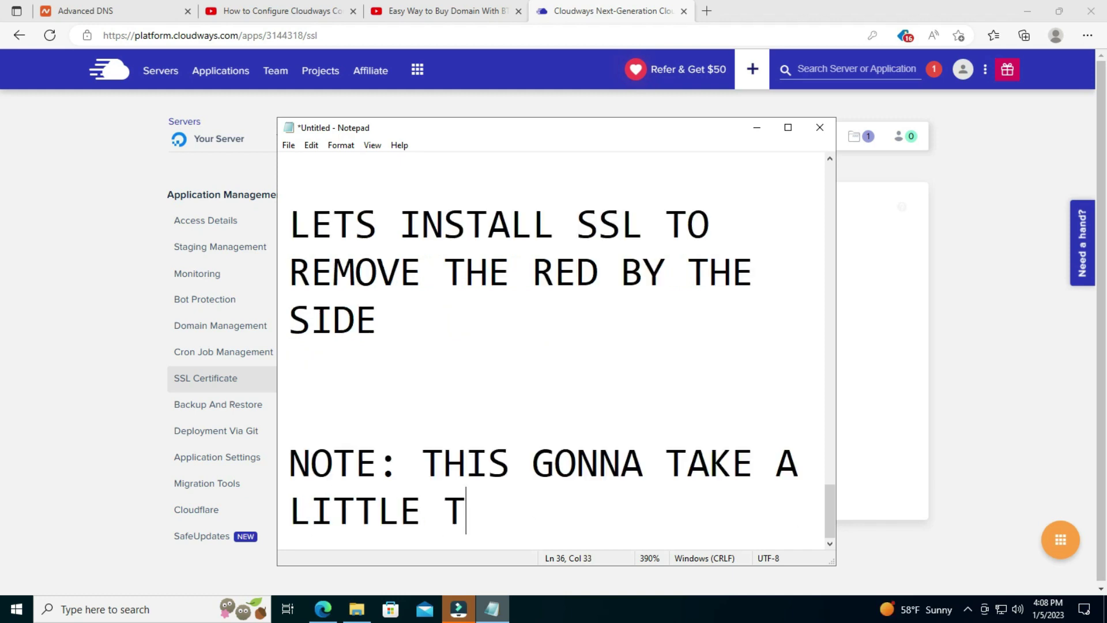
key(BackSpace)
key(BackSpace)
key(BackSpace)
text(IME TO )
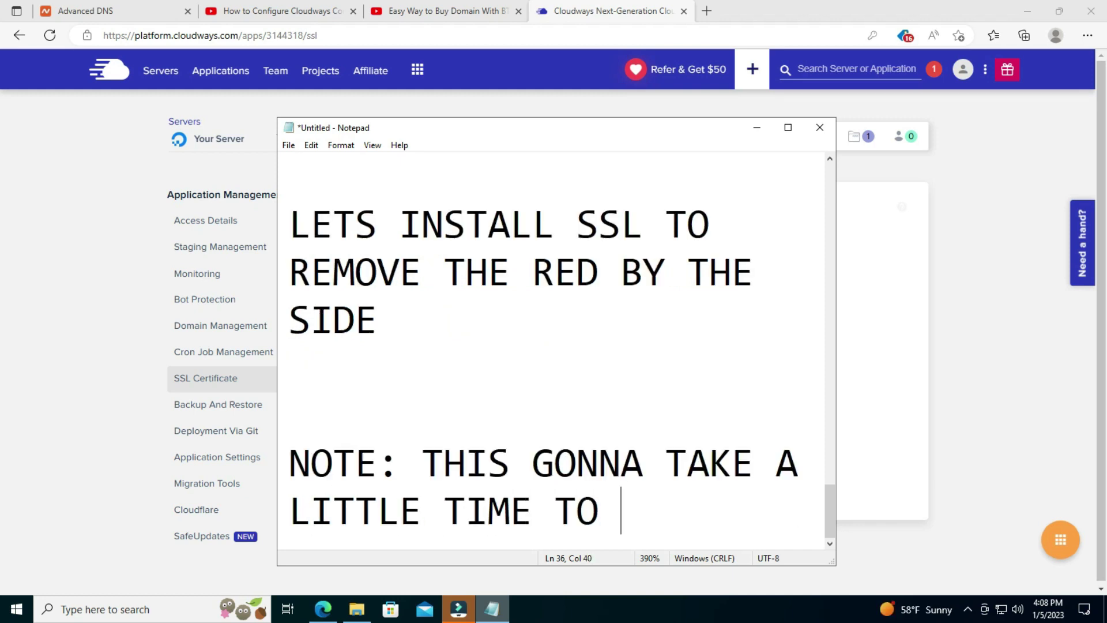
text(REFLECT)
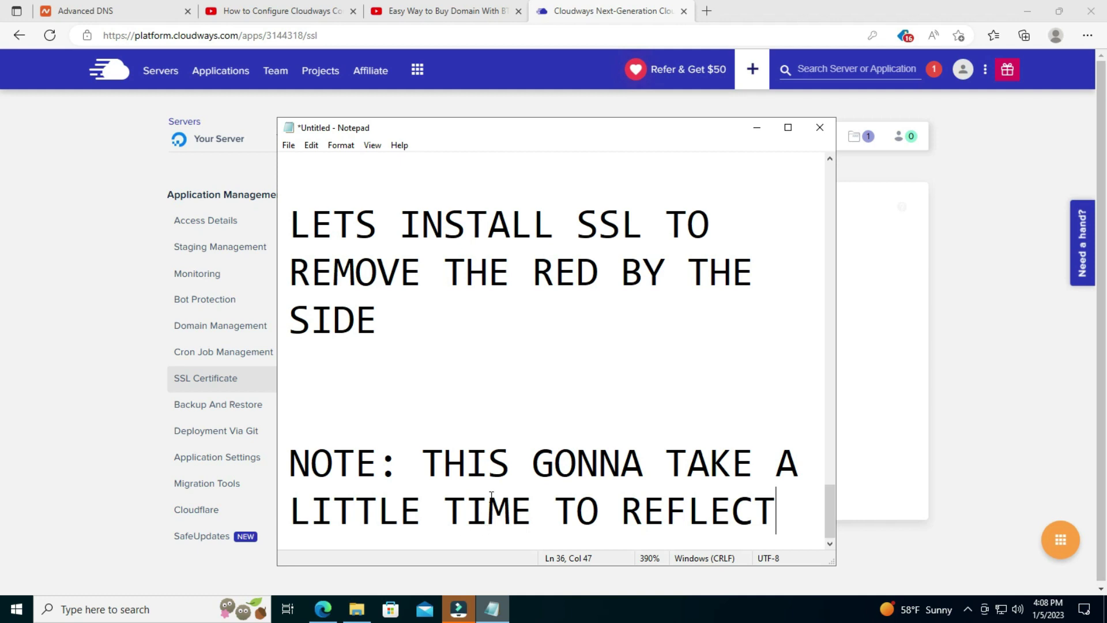
key(Return)
key(Return)
text(SO WE GO)
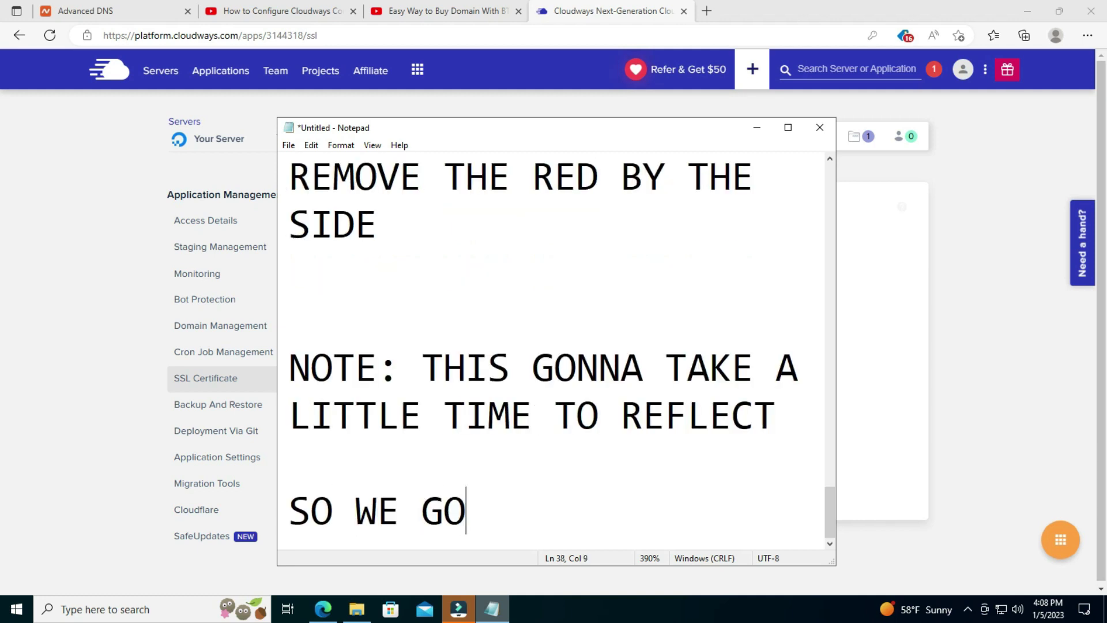
text(NE Q)
key(BackSpace)
text(WAIT FOR IT)
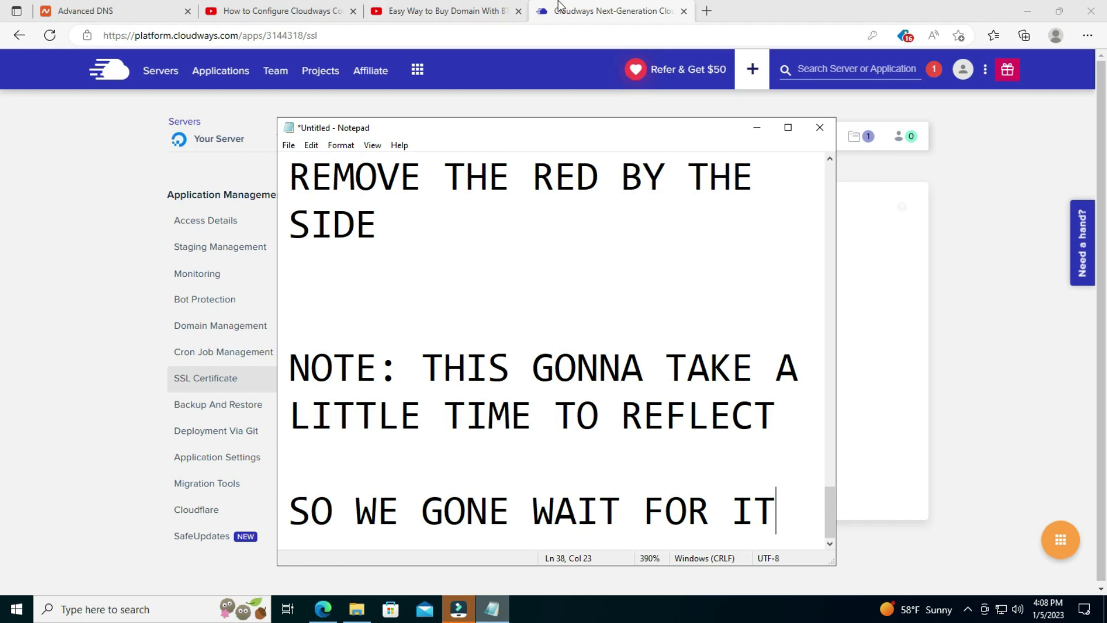
key(alt+Tab)
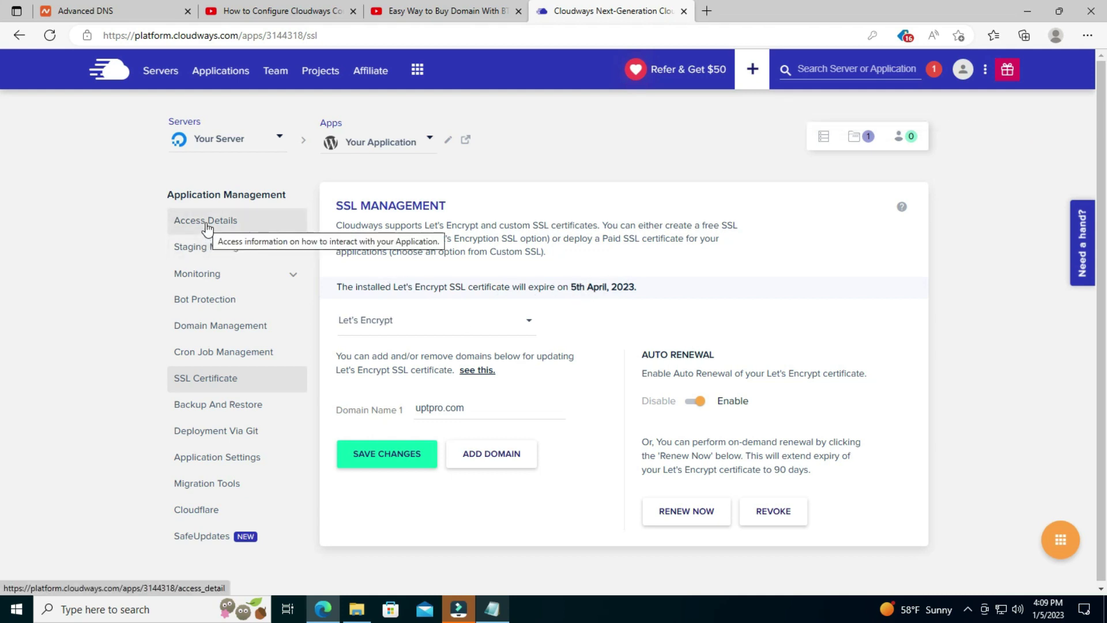
Step: Open uptpro.com wp-admin in a new tab from Access Details, then bring the notes forward
click(207, 225)
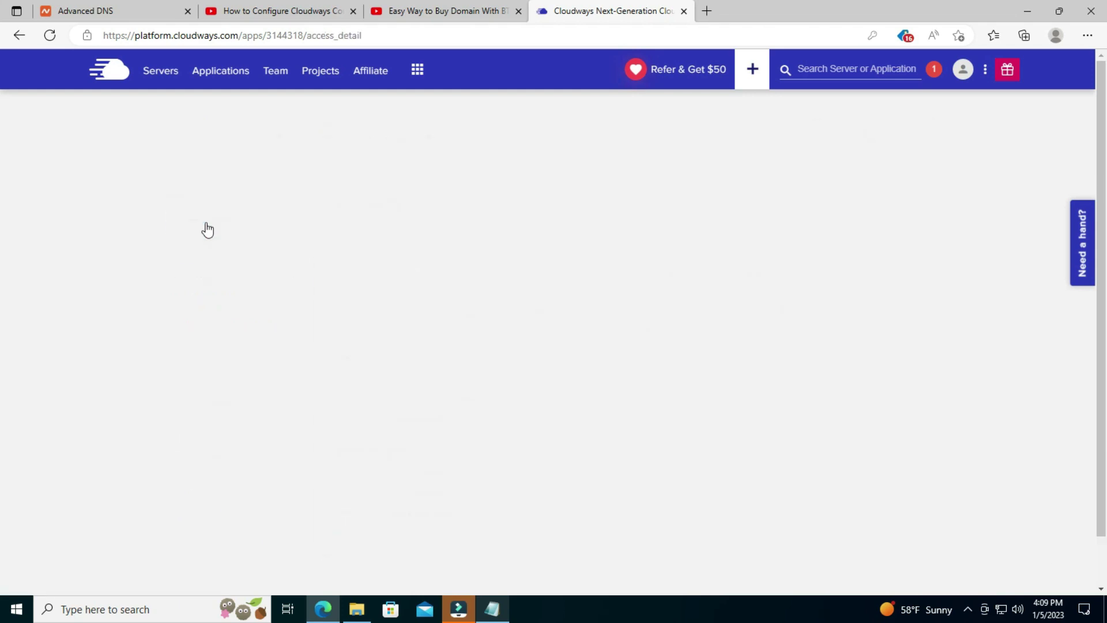
click(498, 382)
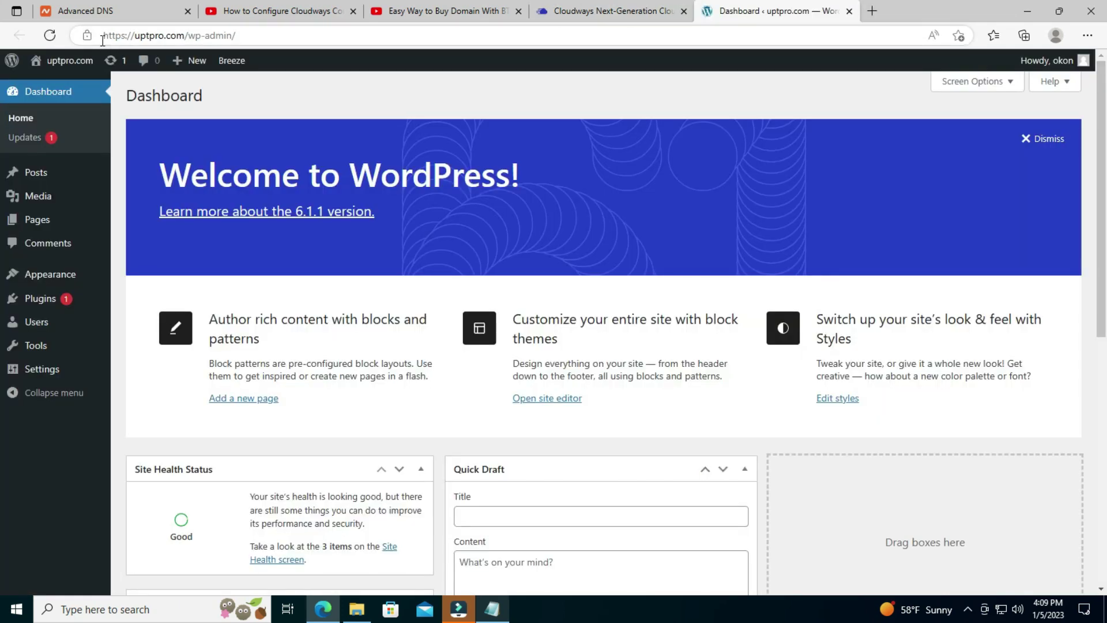
click(492, 609)
Step: Add the note 'SO THE SSL IS INSTALLED AS FAST AND EASY PEASY'
key(Return)
key(Return)
key(Return)
text(SO THE S)
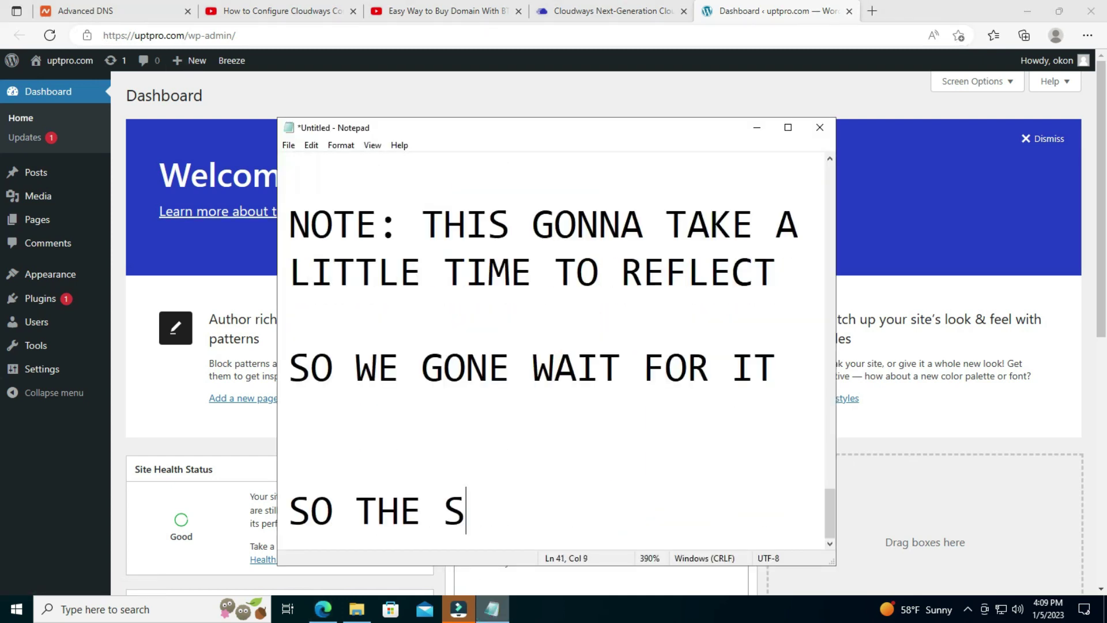
text(SL IS INSTALLED AS)
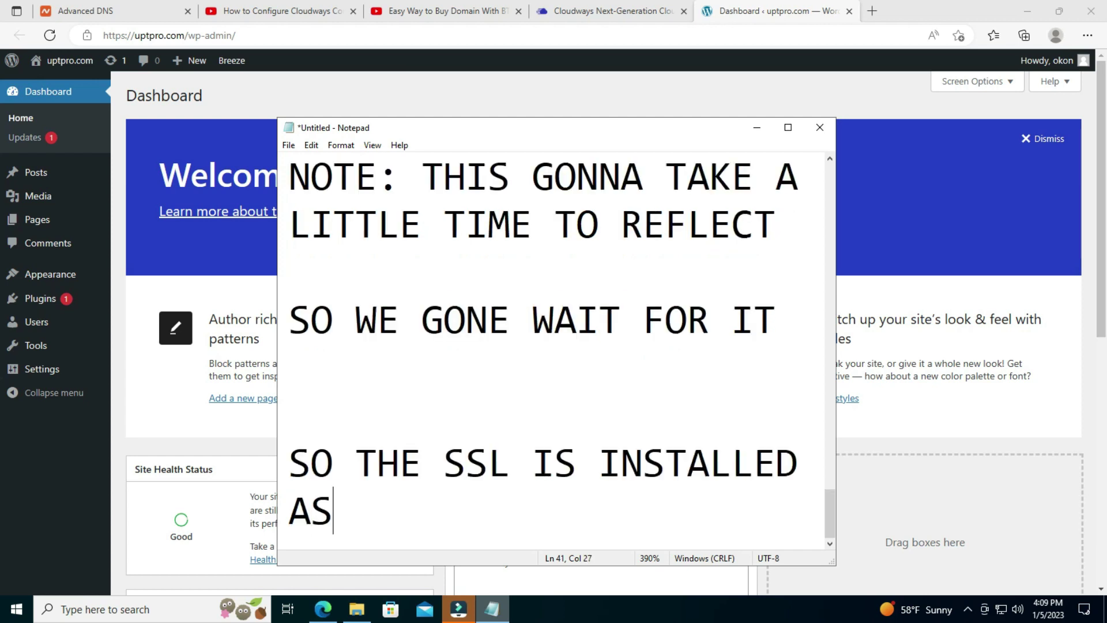
key(BackSpace)
text(F)
key(BackSpace)
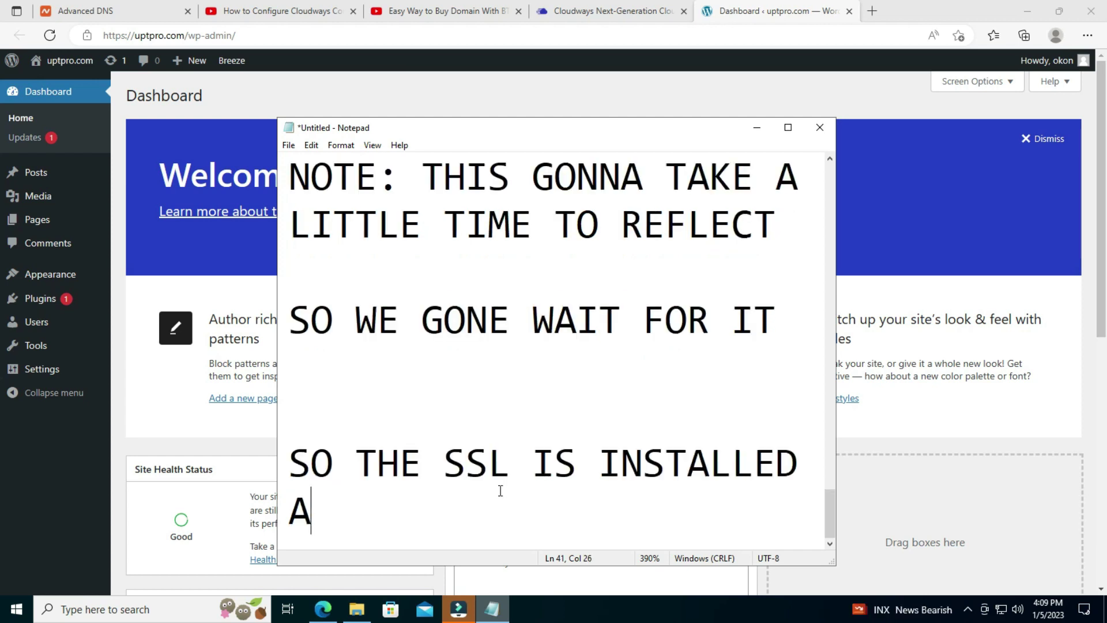
text(S FAST AND EASY)
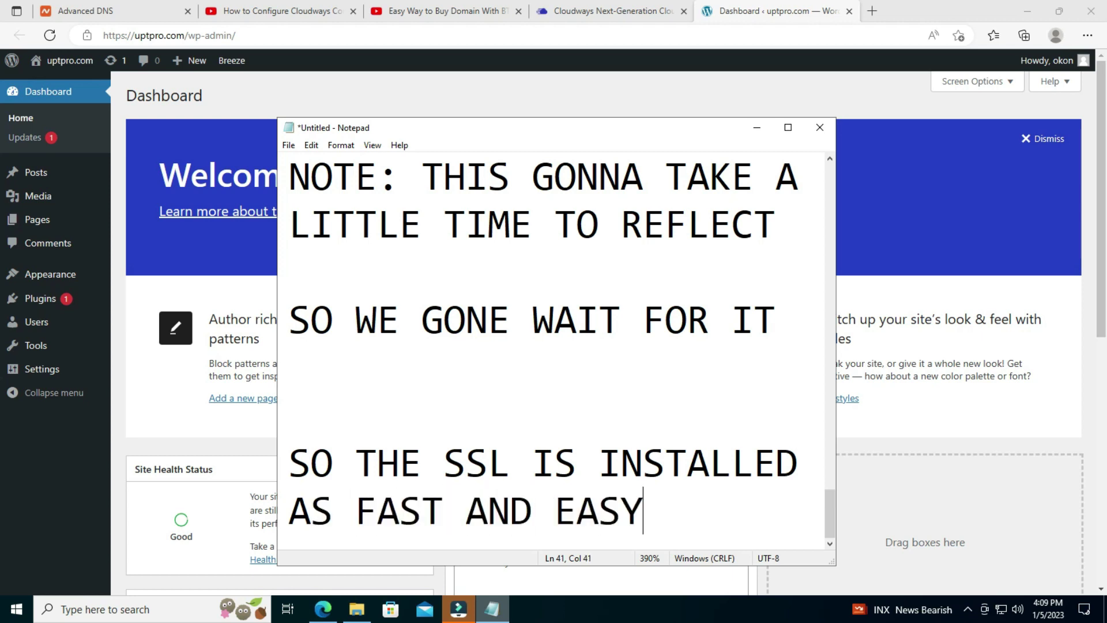
text( PEAS)
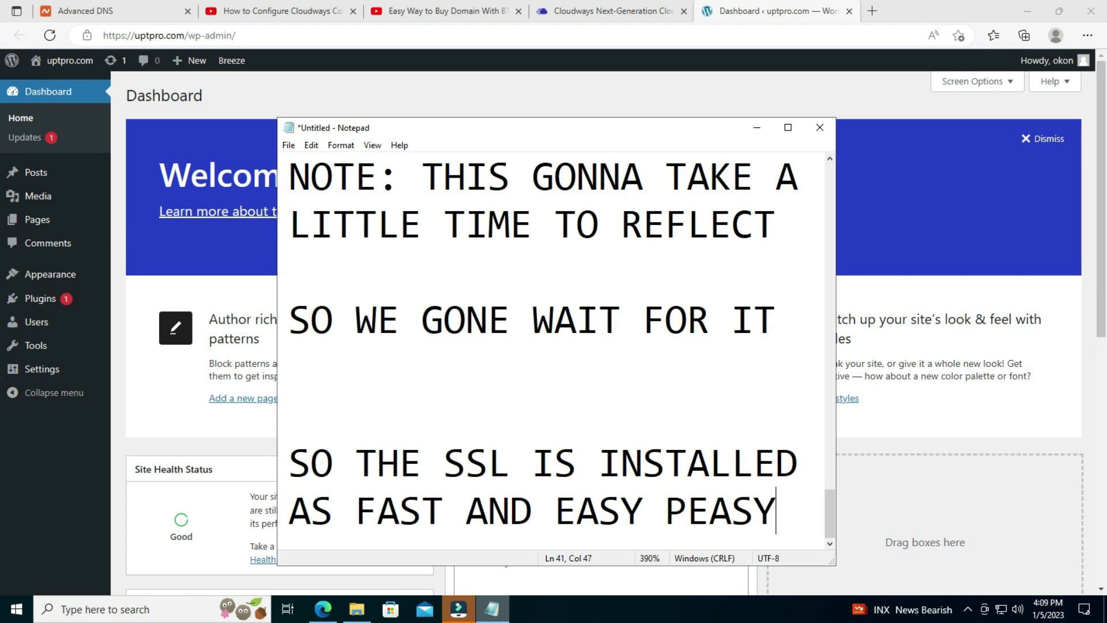
text(Y)
Step: Add notes about shortening URLs that aren't going through when sending SMS
key(Return)
key(Return)
text(NOW WE GONE )
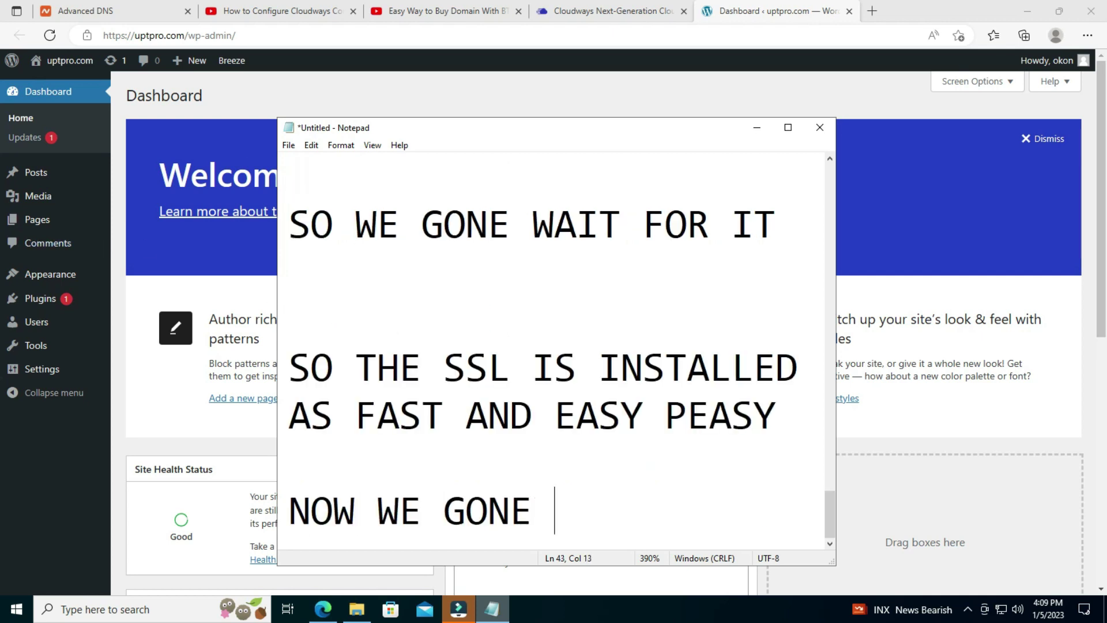
text(LOOK AT HOW TO SHORTEN YOU)
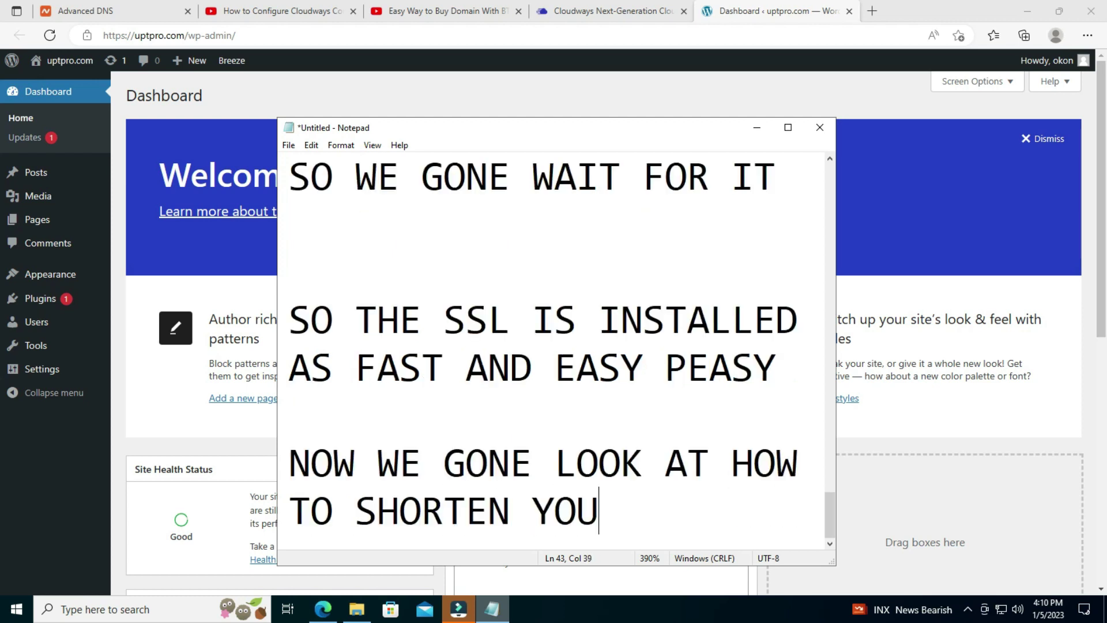
text(R URLS FOR )
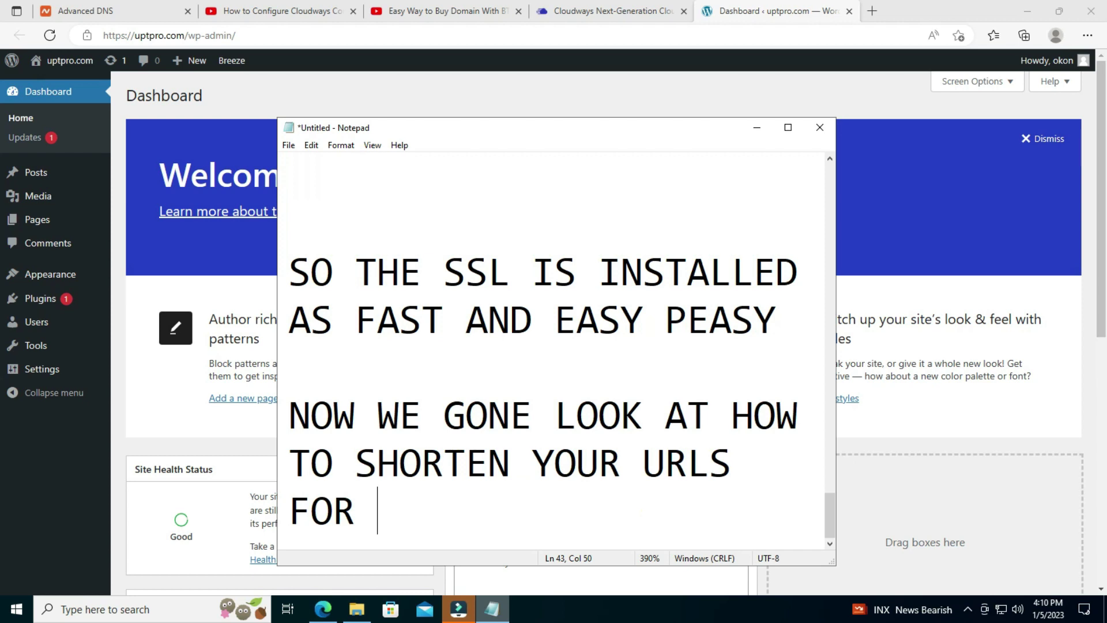
text(WHATE)
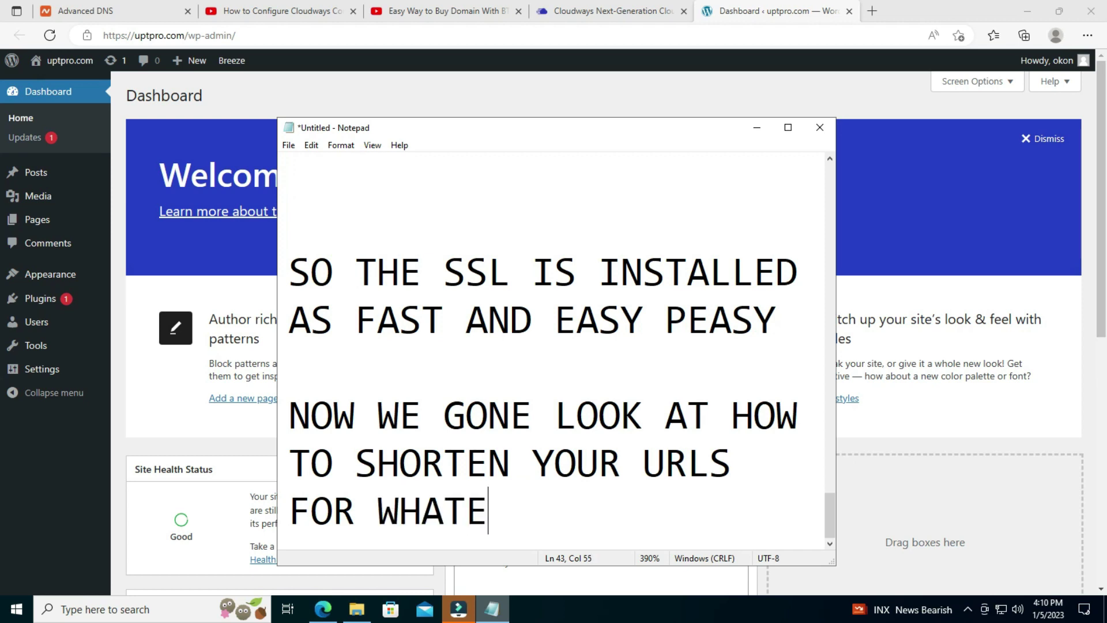
text(VER LOL)
key(Return)
key(Return)
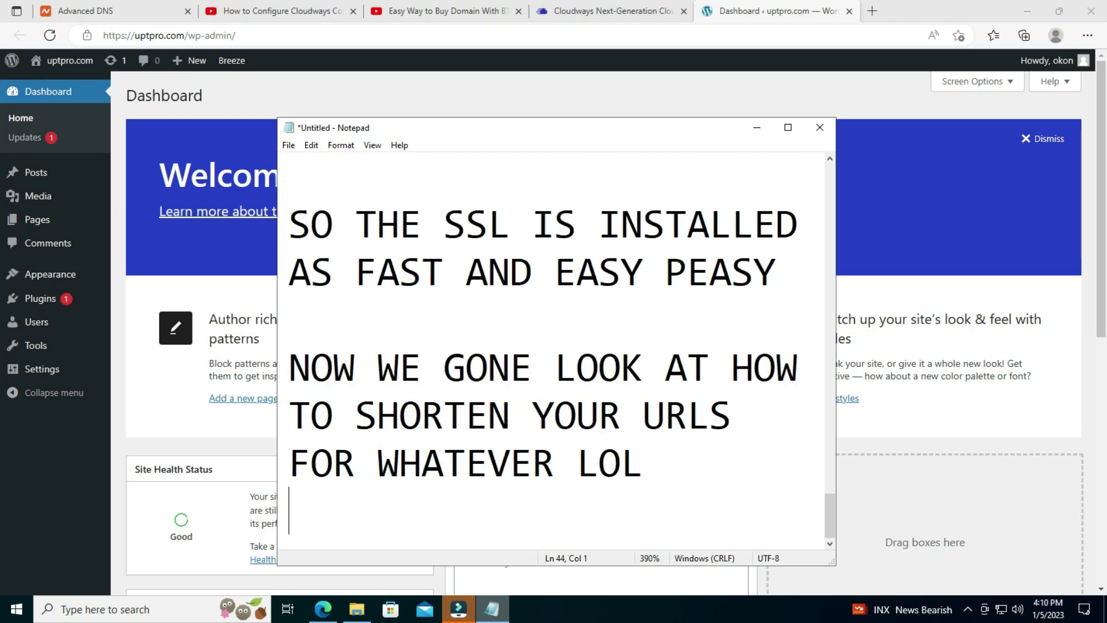
text(YOU ARE SENDIN)
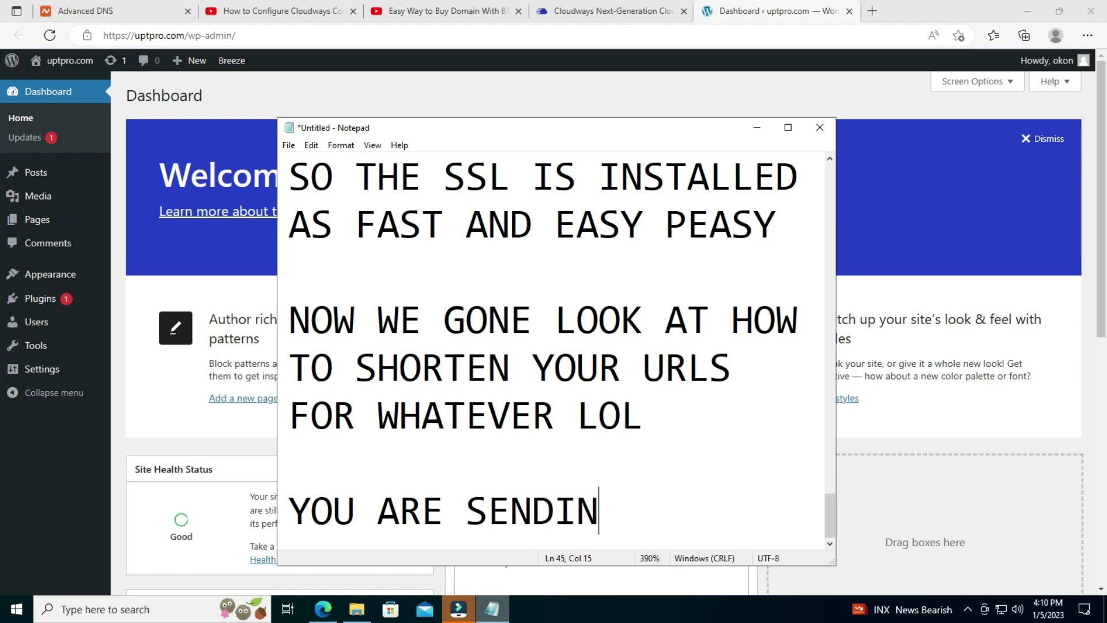
text(G SMS AND YOUR UER)
key(BackSpace)
key(BackSpace)
text(RL IS )
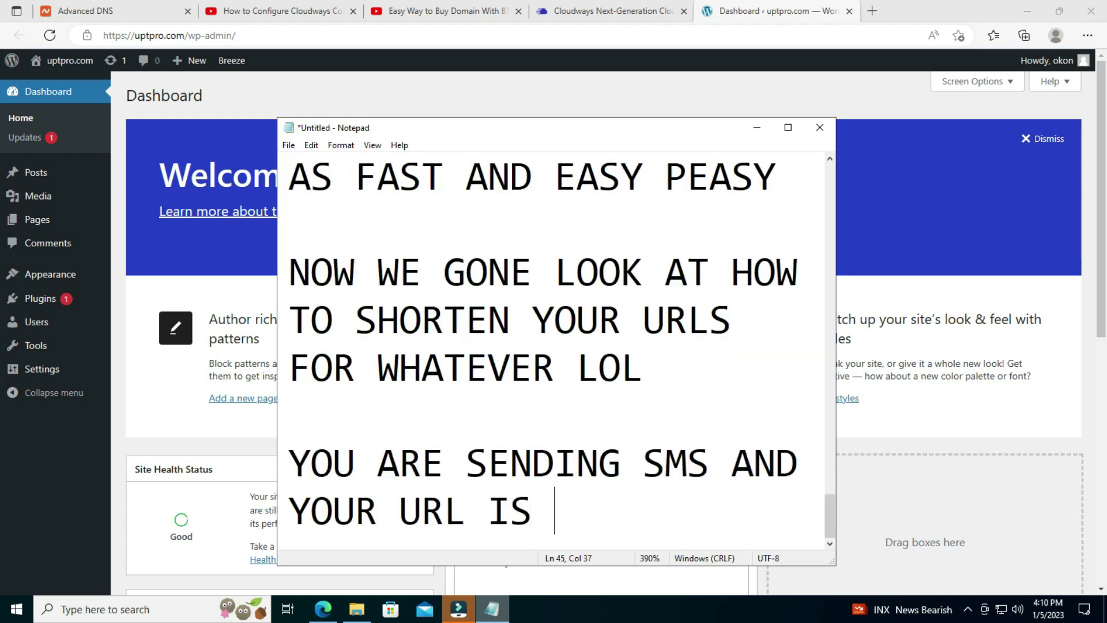
text(NOT GOING T)
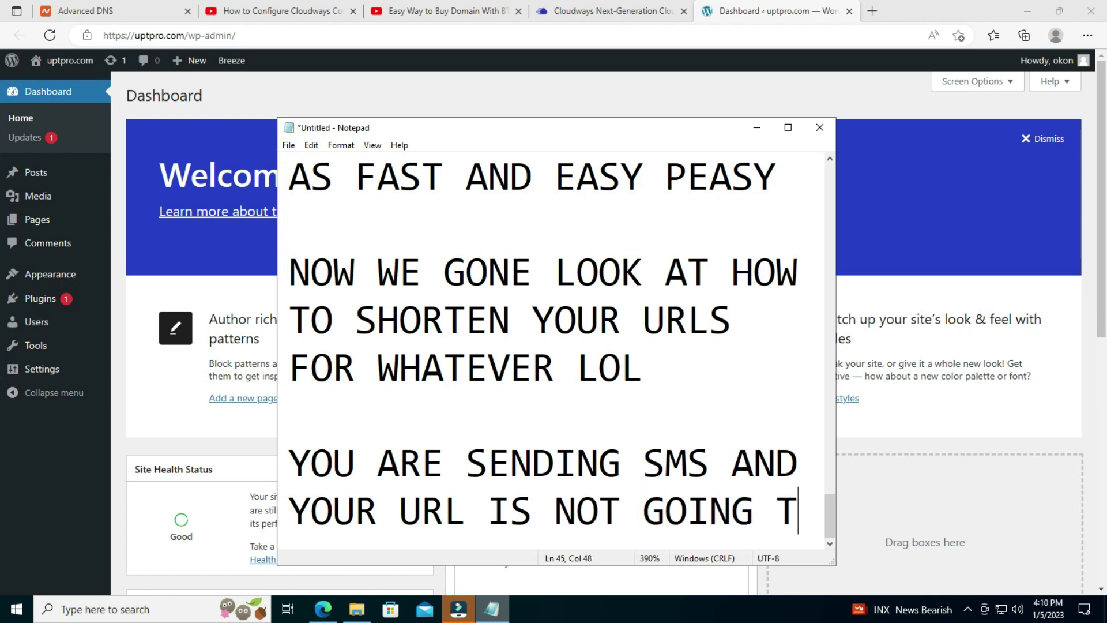
text(HROUGH WITH IT)
Step: Add lines 'HERE IS THE EASY GUIDE', 'REMEMBER TO USE CLOUDWAYS FOR THIS' and 'THEY ARE THE BEST SO FAR'
key(Return)
key(Return)
text(HERE IS)
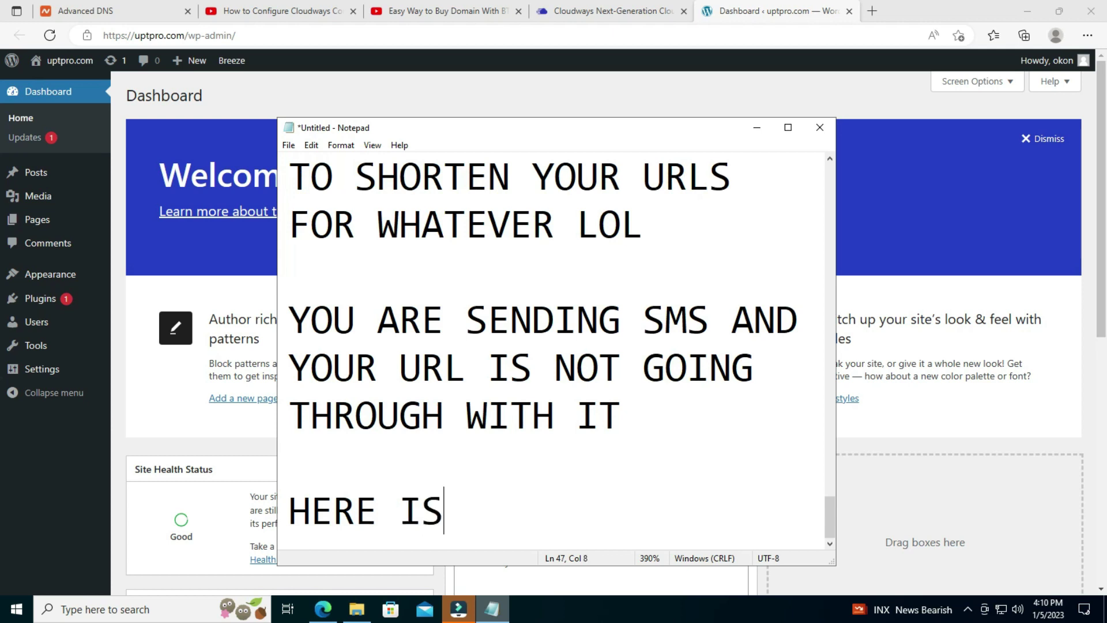
text( THE EASY )
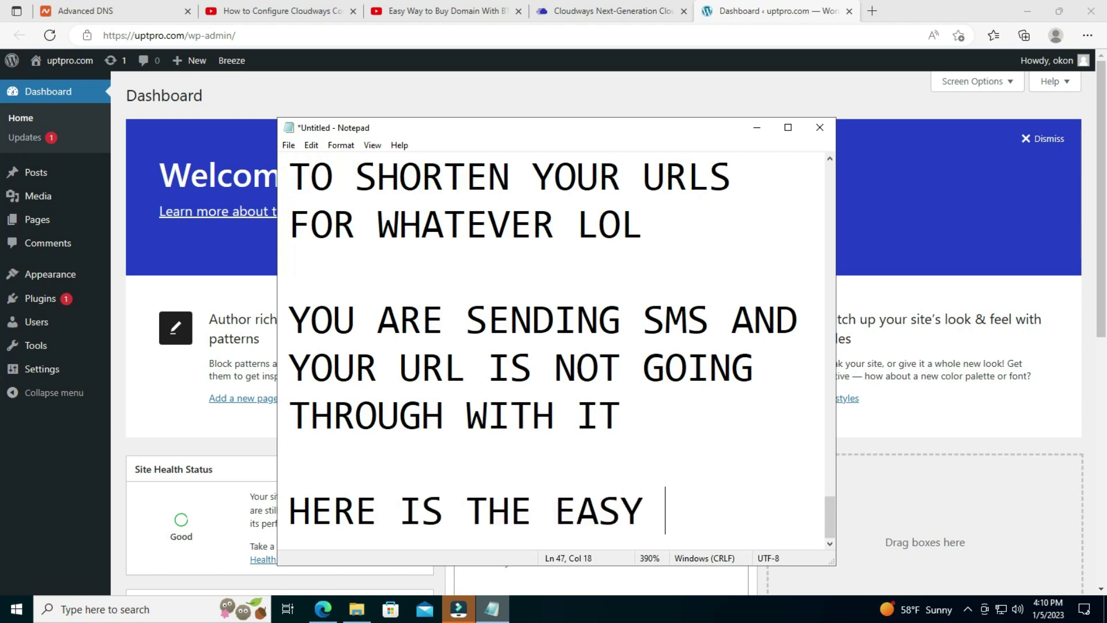
text(GUIDE)
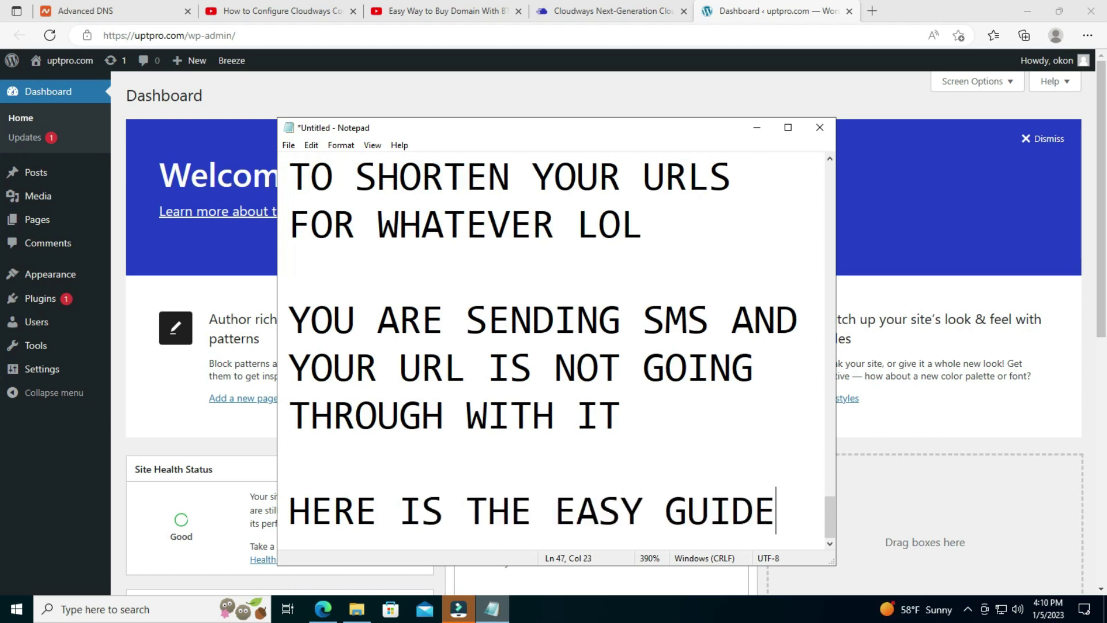
key(Return)
key(Return)
text(REME)
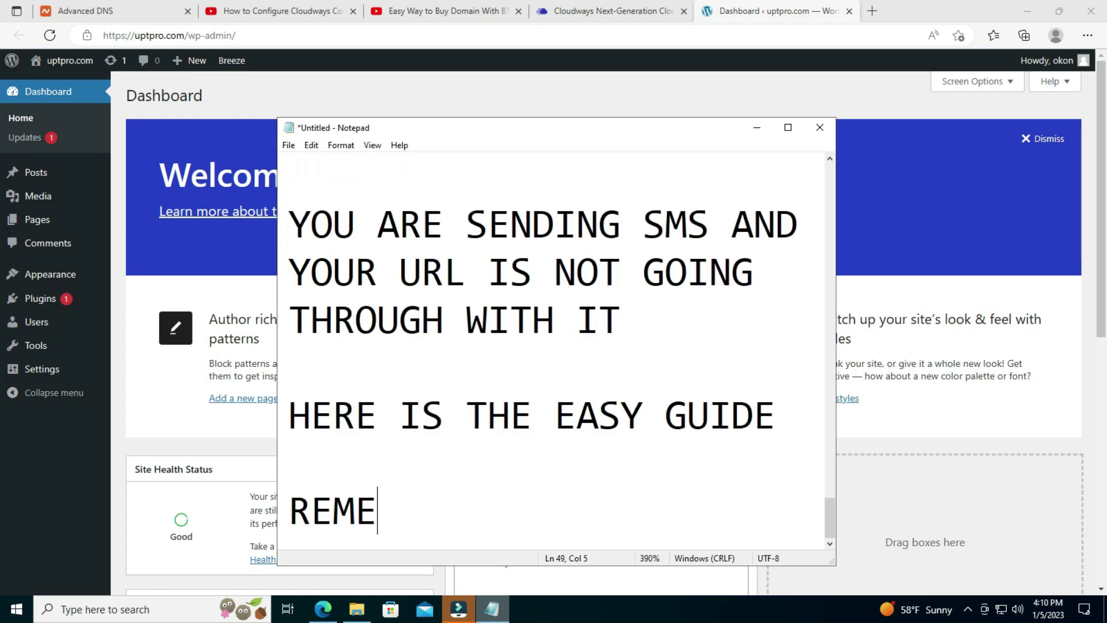
text(MBER TO USE )
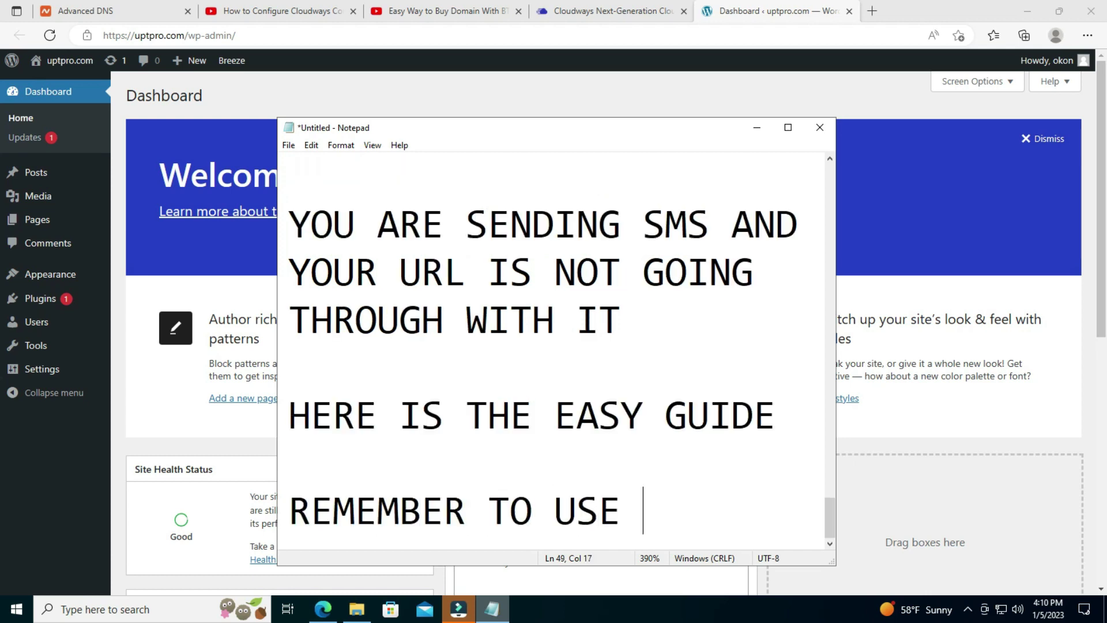
text(CLOUDWAYS FOR )
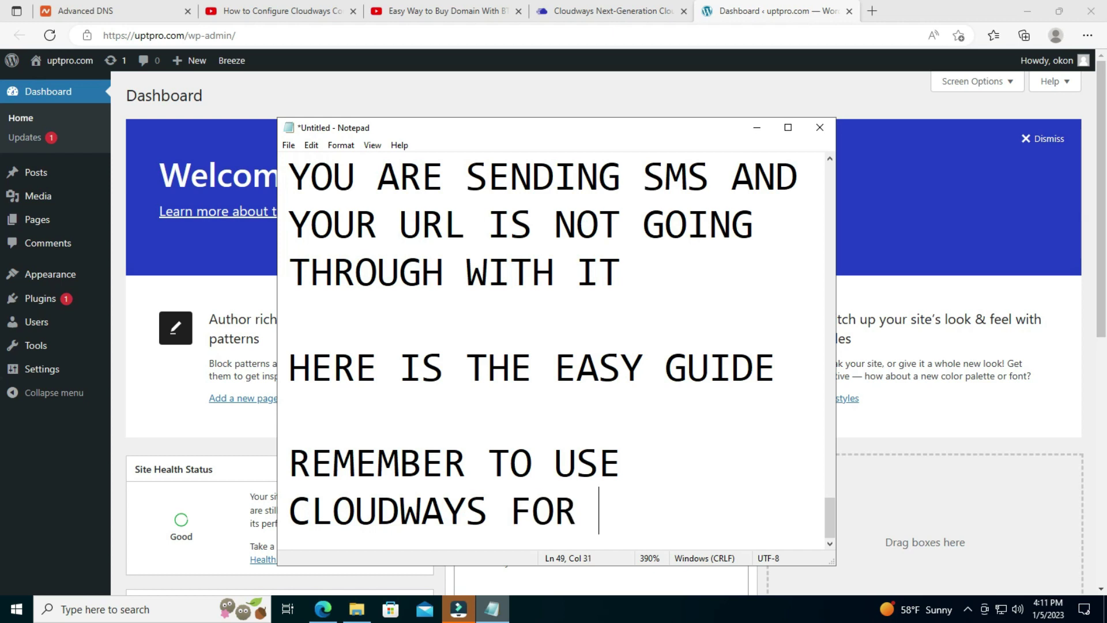
text(THIS)
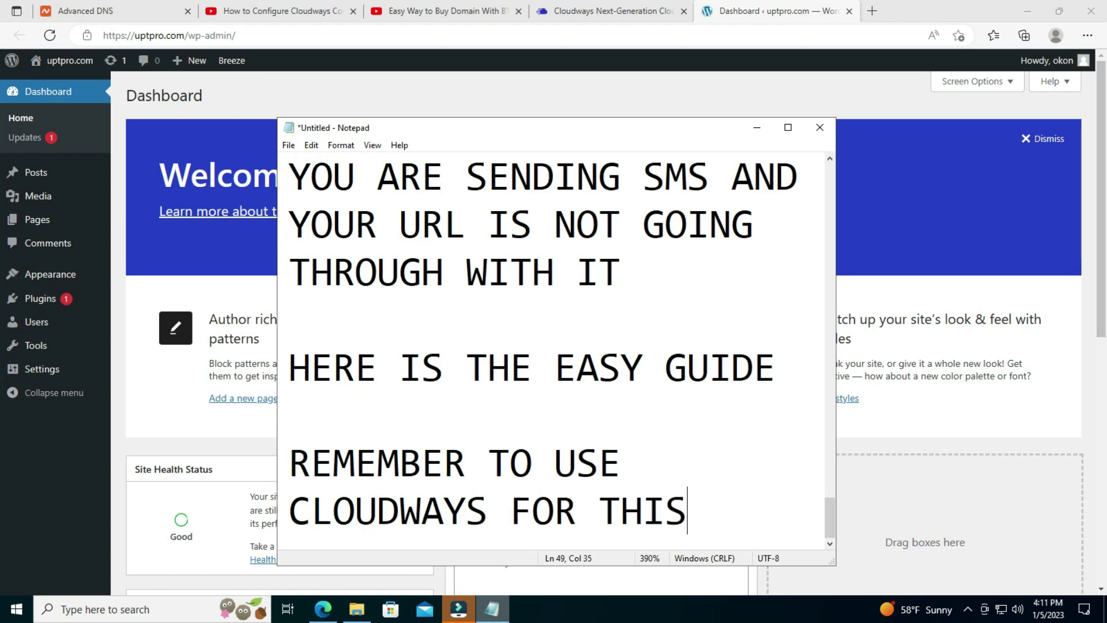
key(Return)
key(Return)
text(THEY )
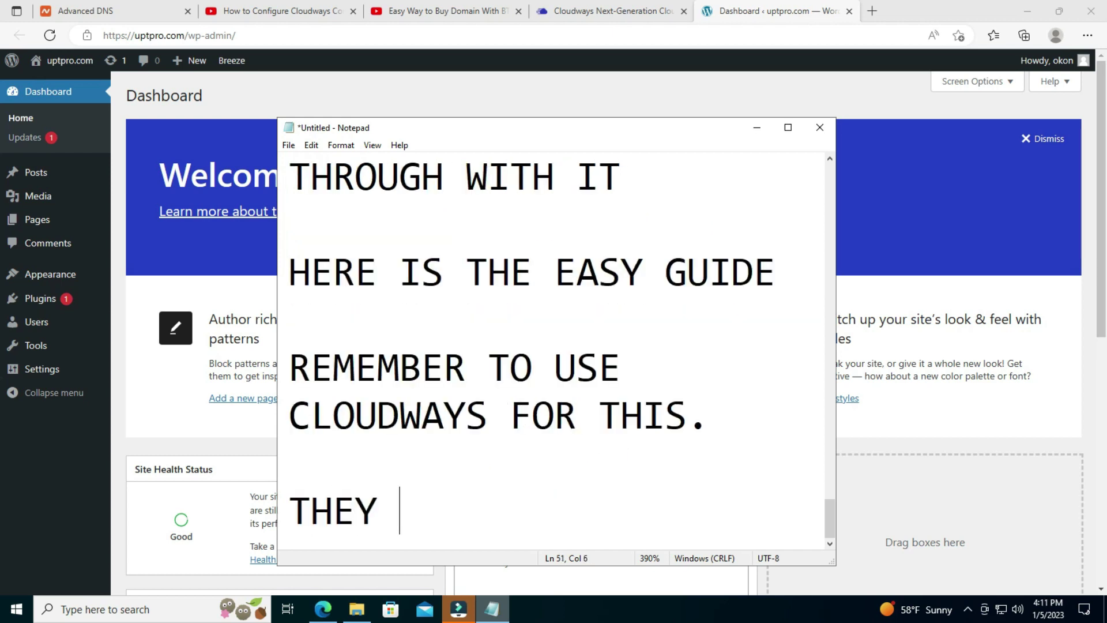
text(ARE THE BEST SO FAR)
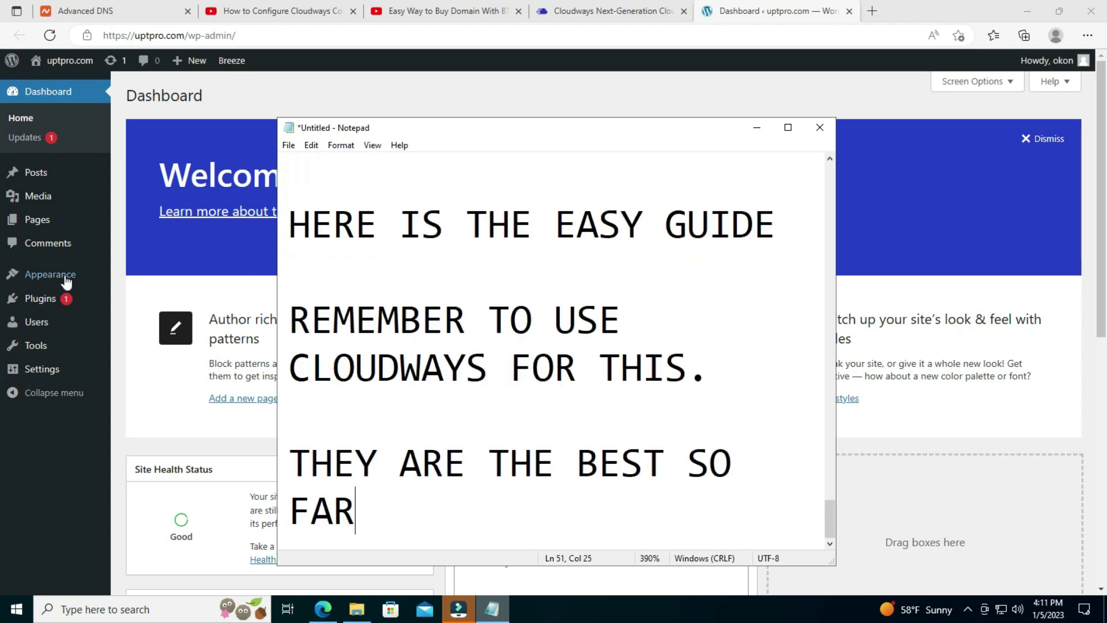
mouse_move(61, 297)
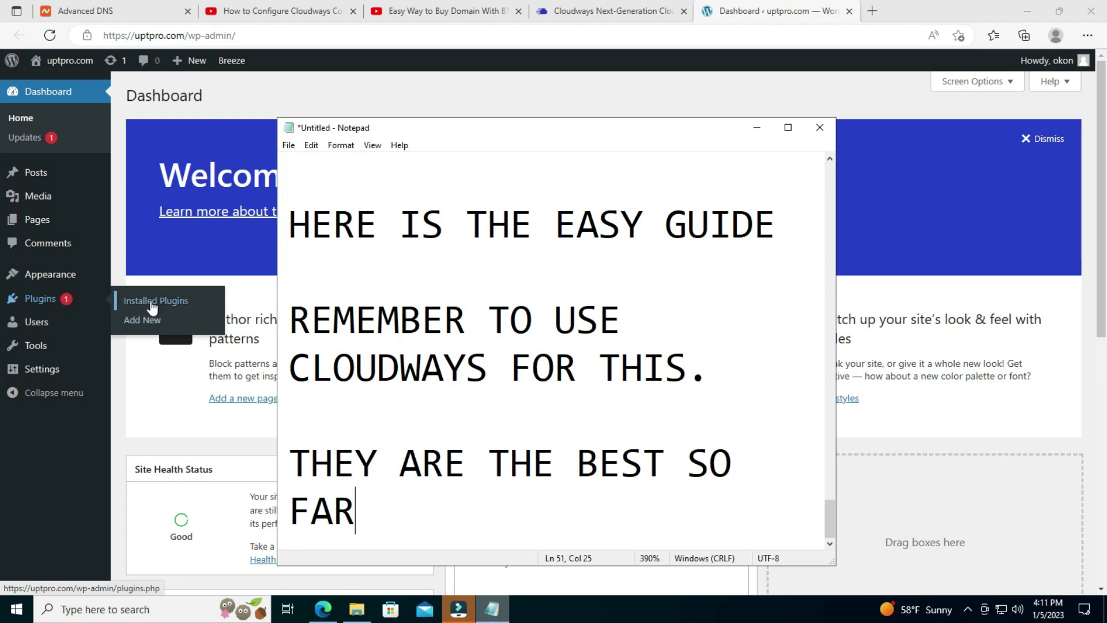
Step: Search the WordPress plugin directory for 'Pretty Link'
click(151, 301)
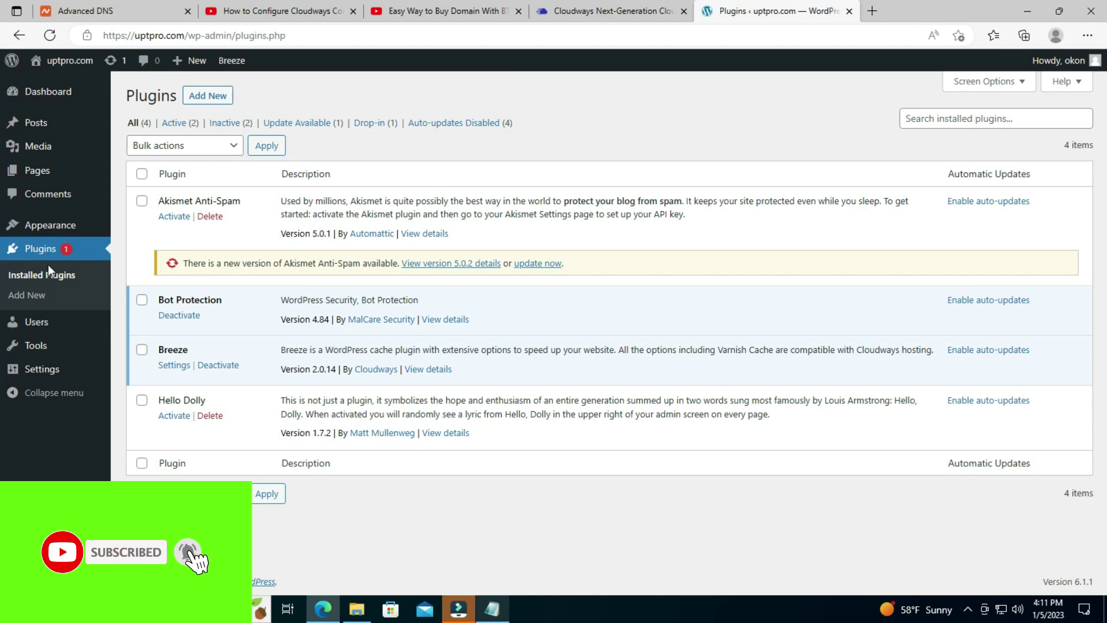
click(33, 296)
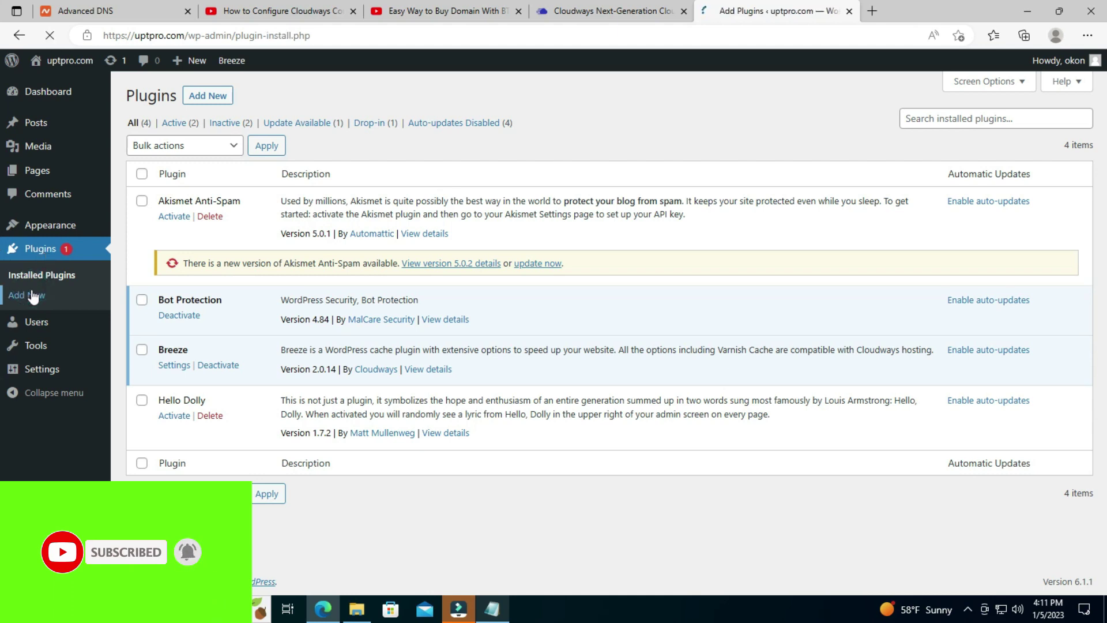
click(912, 134)
text(P)
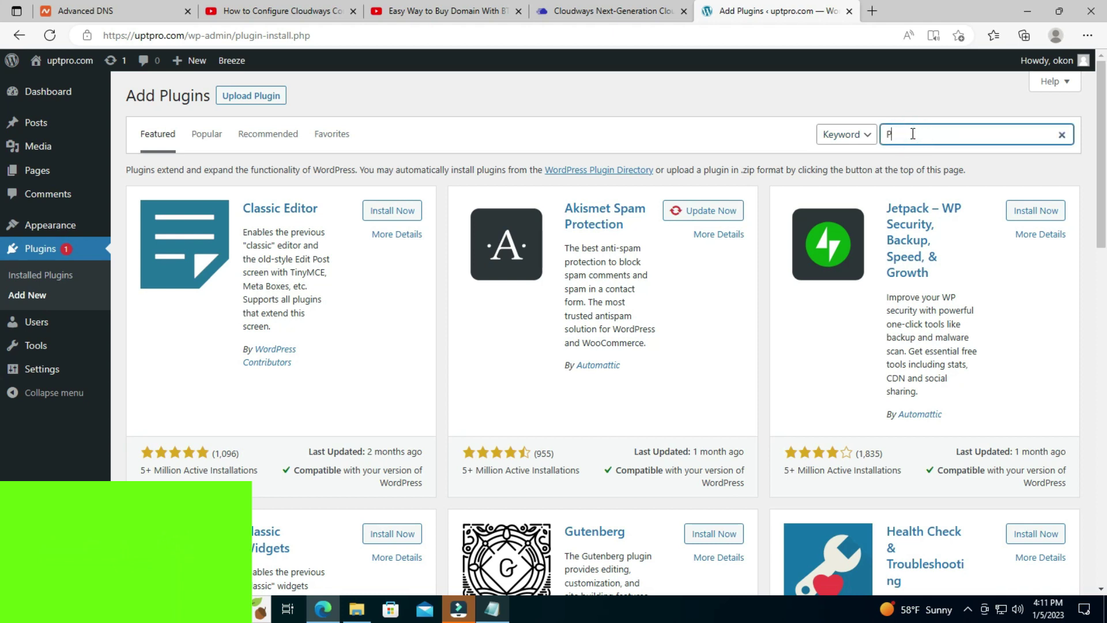
text(retty)
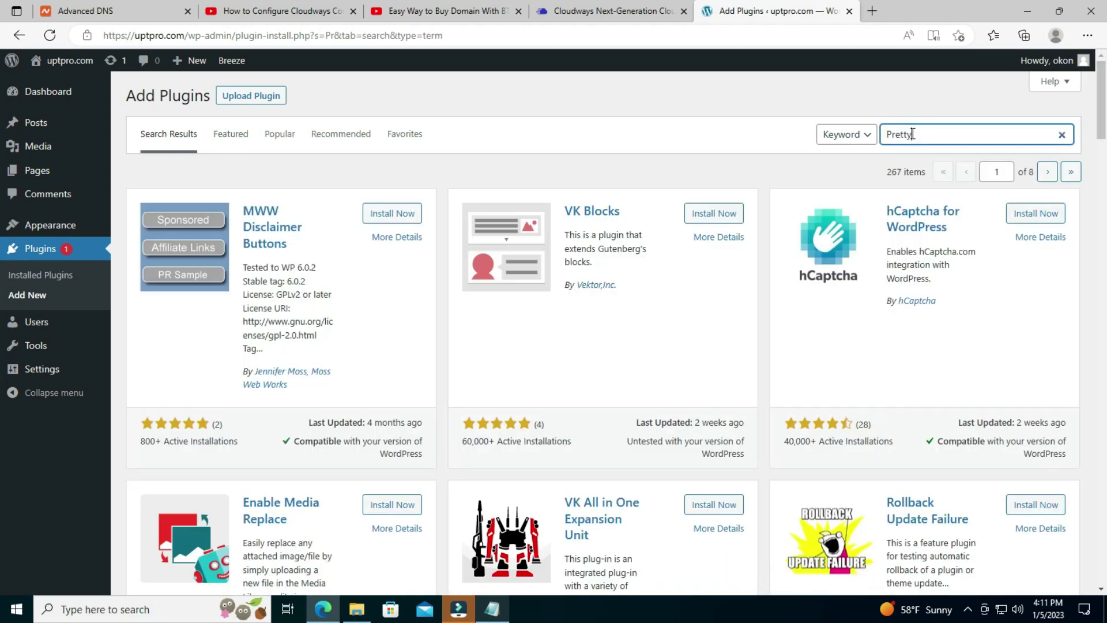
text( Link)
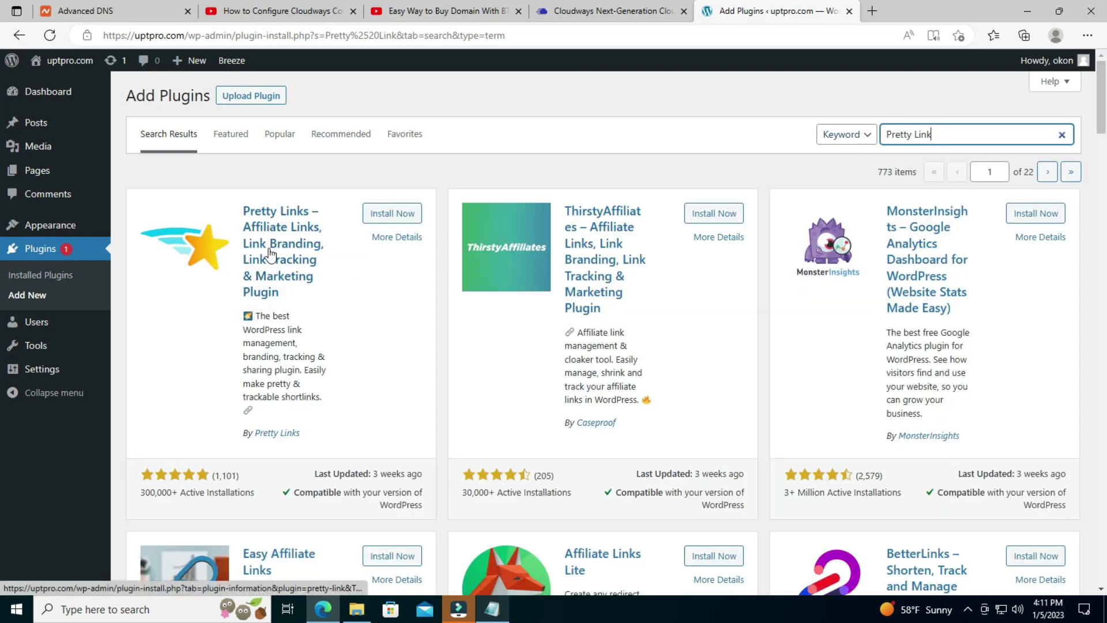
scroll(397, 227, down, 3)
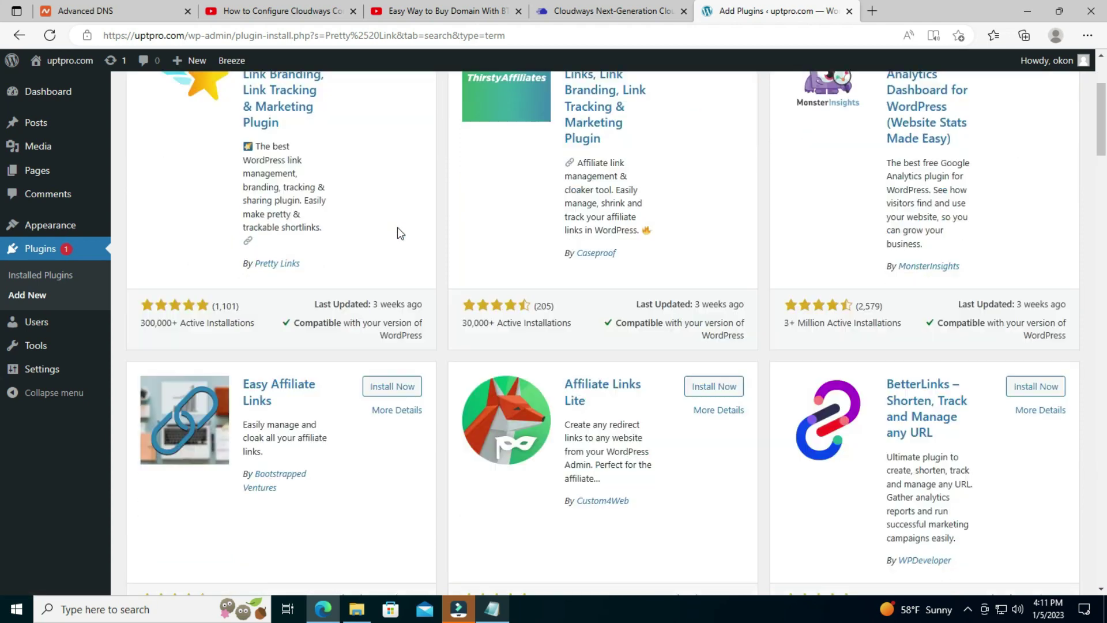
scroll(396, 227, down, 2)
scroll(398, 227, down, 4)
scroll(398, 228, down, 2)
scroll(396, 227, up, 10)
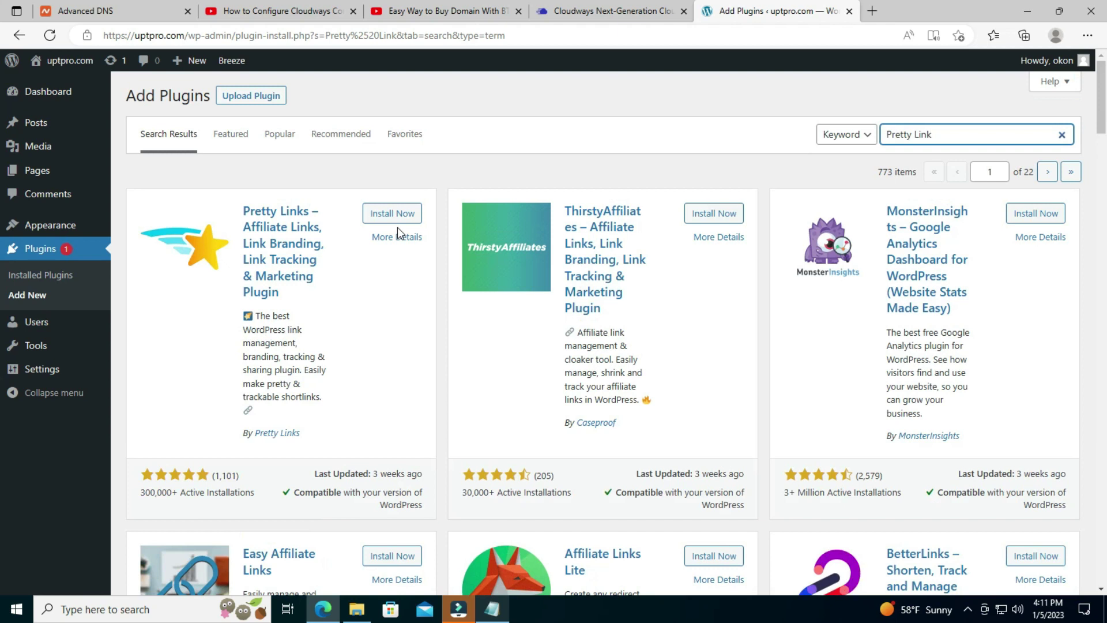
Step: Install and activate Pretty Links, then return to the installed plugins list
click(385, 217)
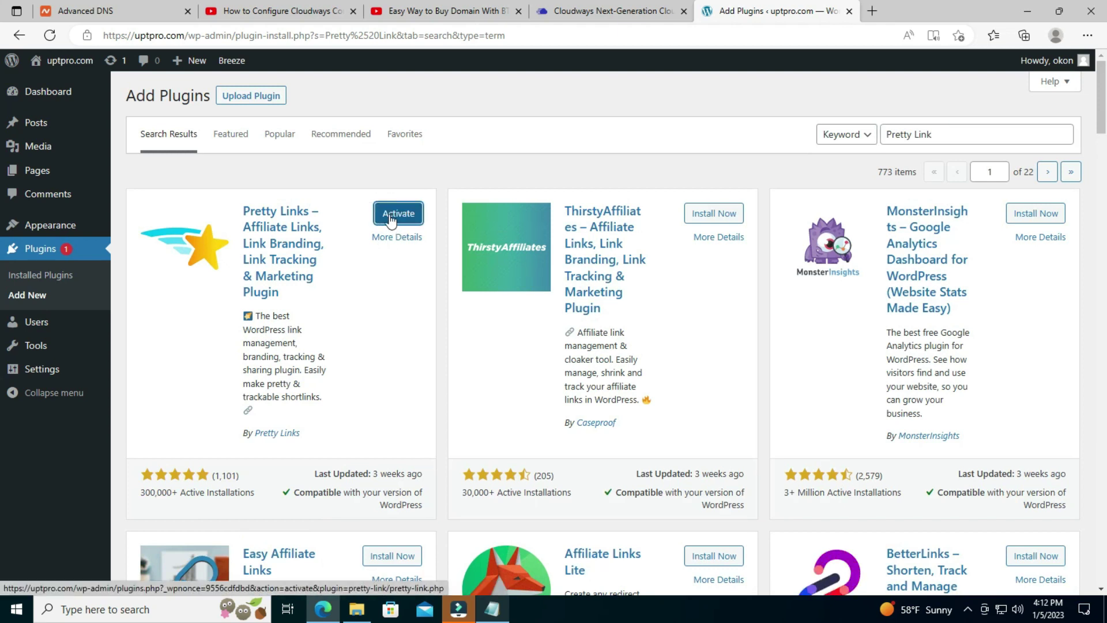
click(387, 218)
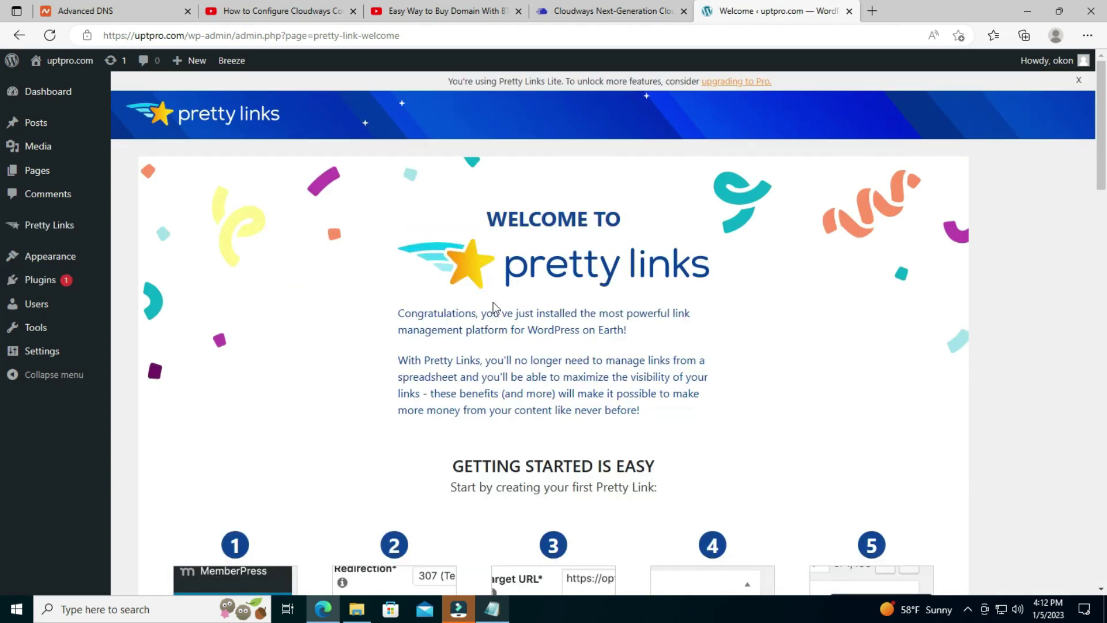
scroll(493, 305, down, 5)
scroll(493, 306, down, 10)
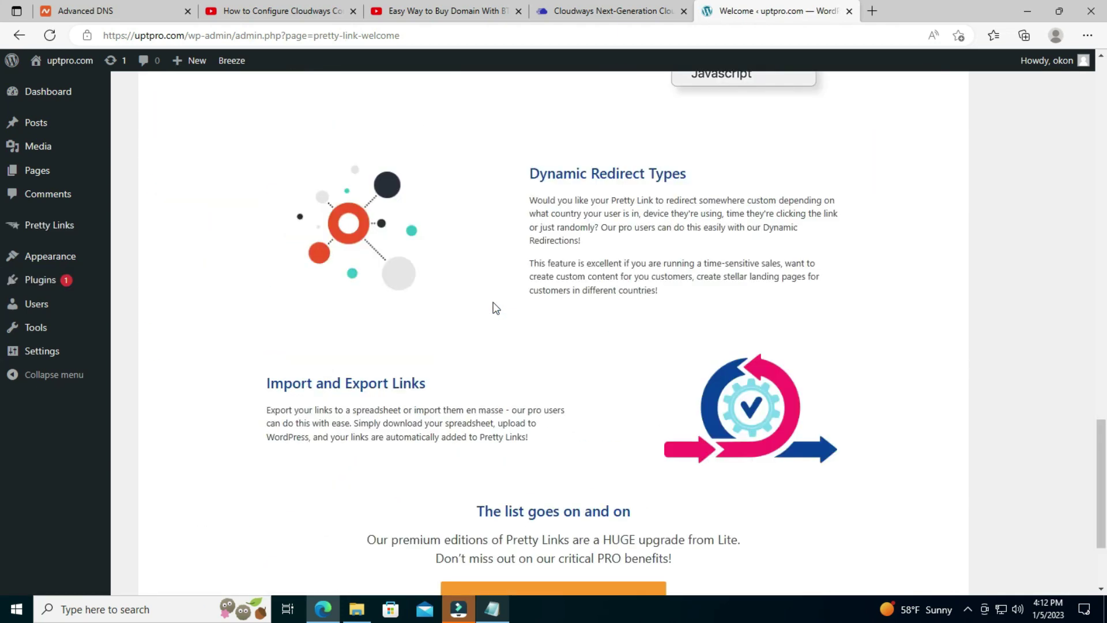
scroll(493, 305, up, 15)
click(52, 37)
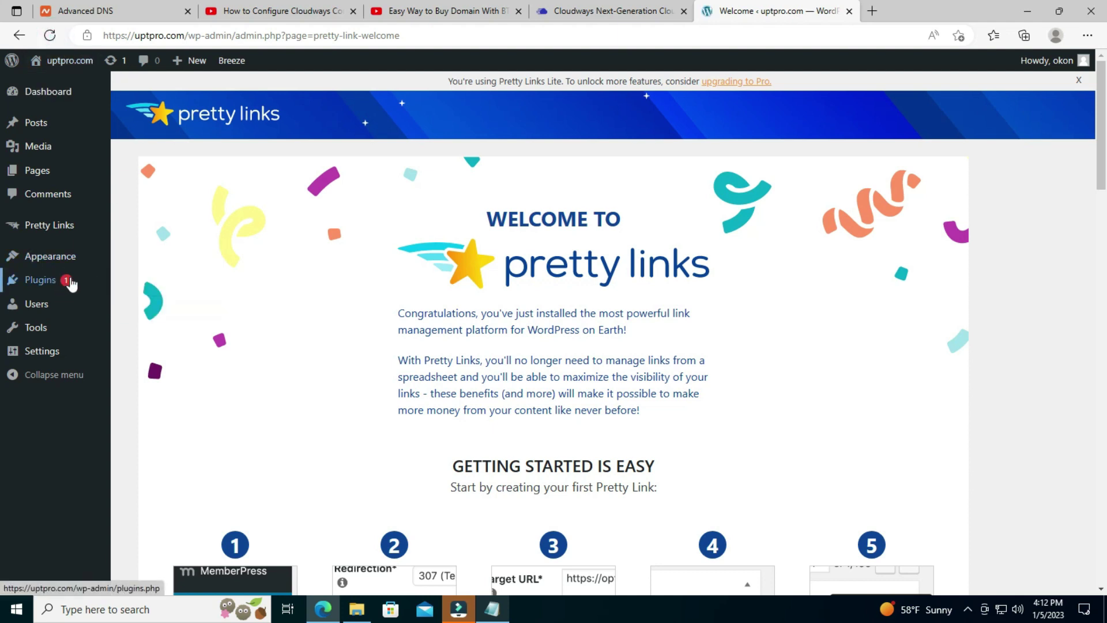
mouse_move(43, 283)
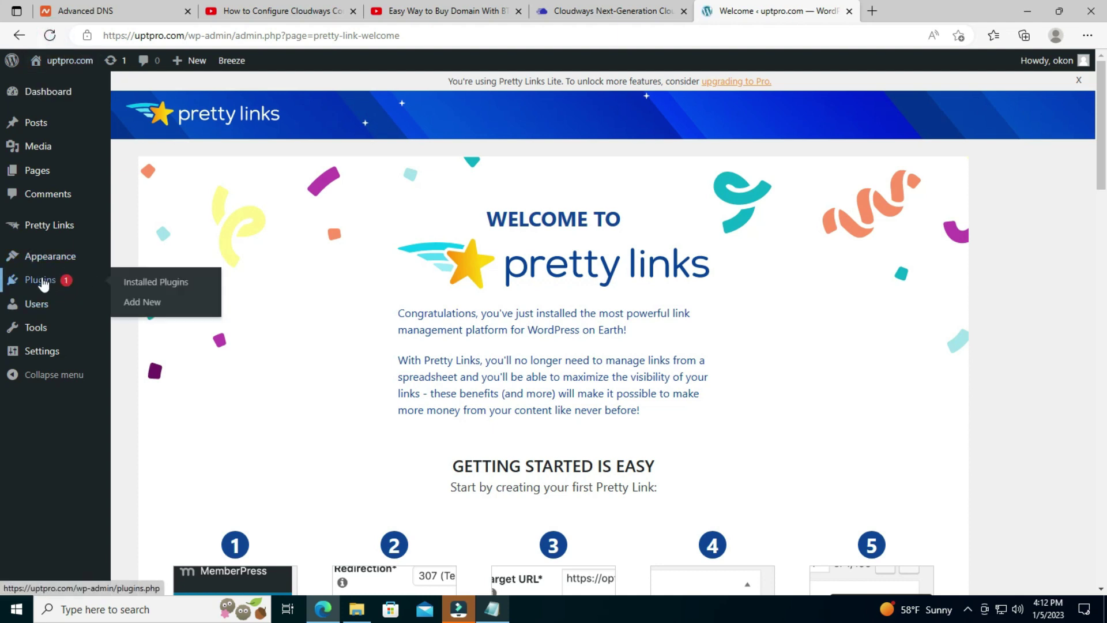
click(146, 283)
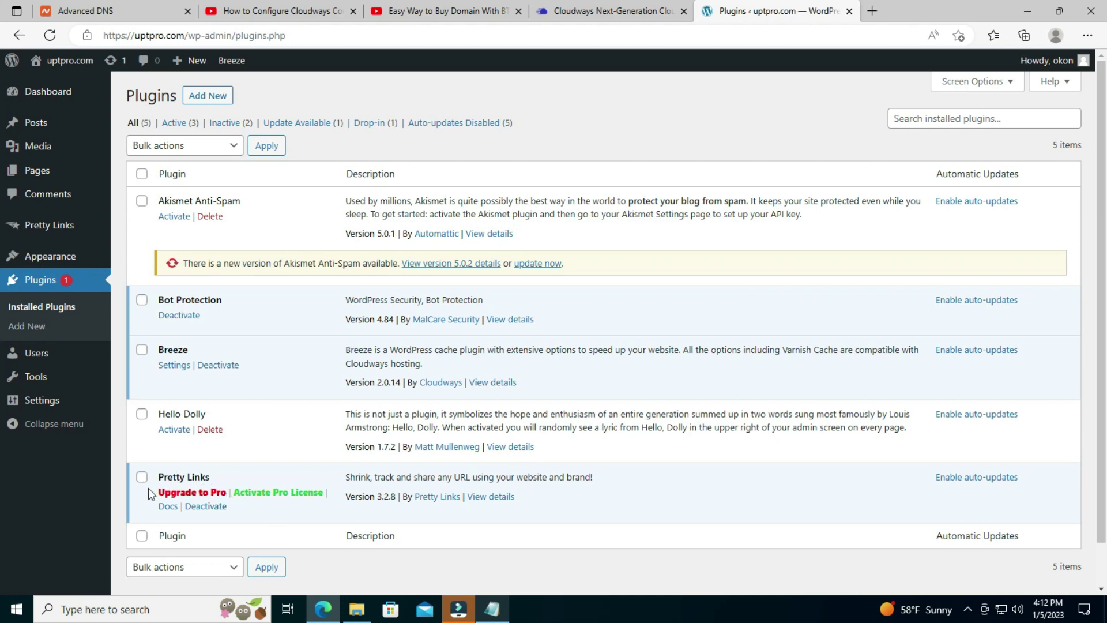
Step: Note 'would drop the link below video to get the pro version for cheap price. dont buy direct' and 'use link to get discount'
key(alt+Tab)
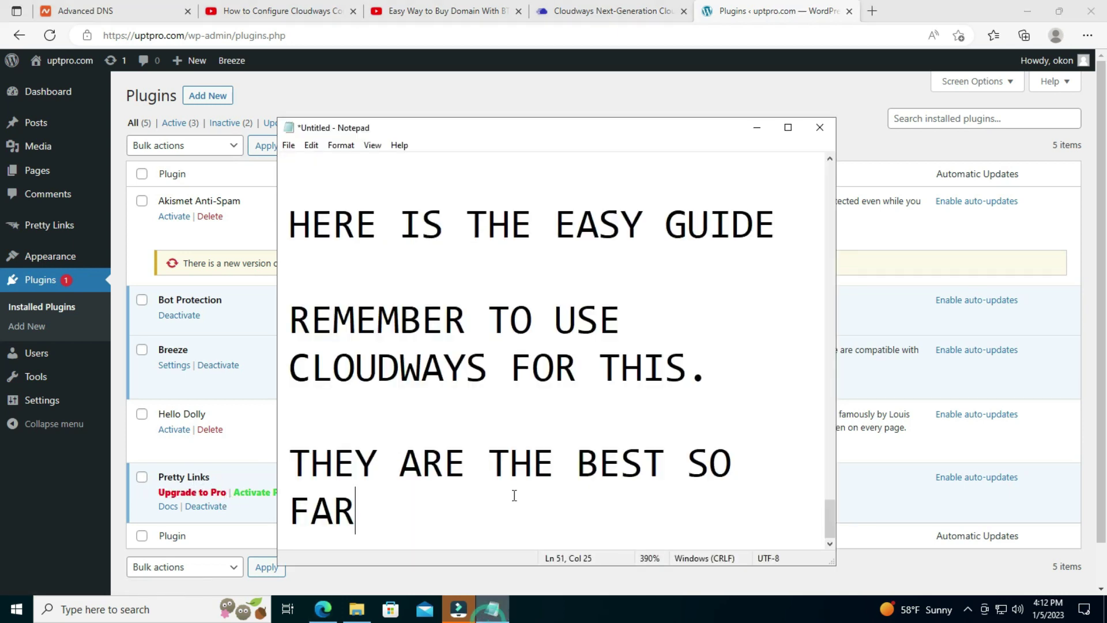
key(Return)
key(Return)
text(Woud)
key(BackSpace)
text(ld drop the link be)
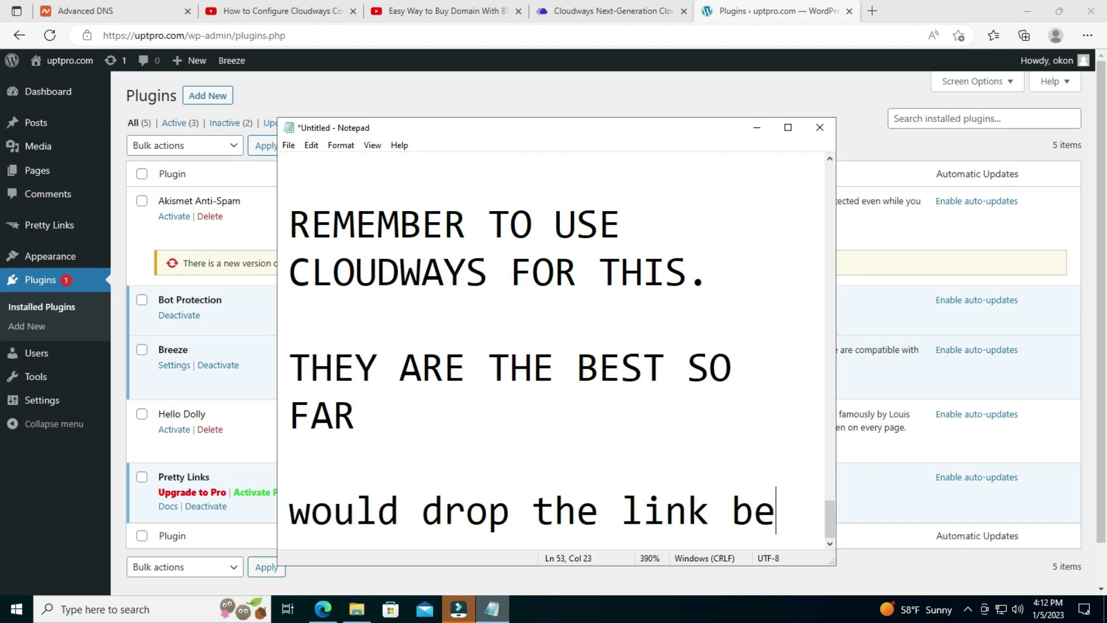
text(low video to get tr)
key(BackSpace)
text(he)
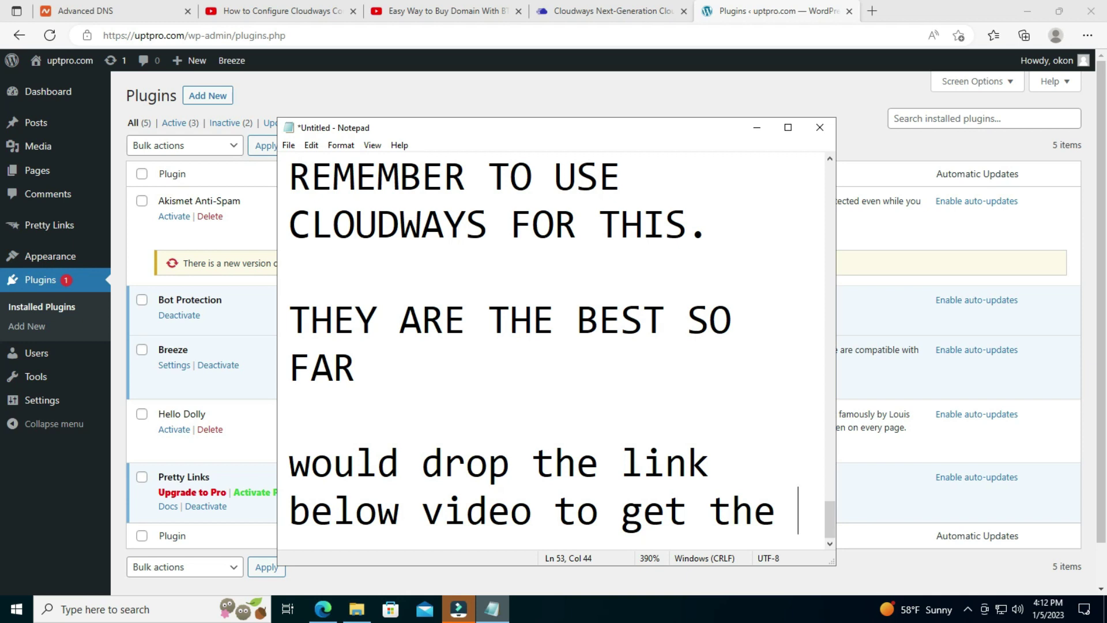
text( pro)
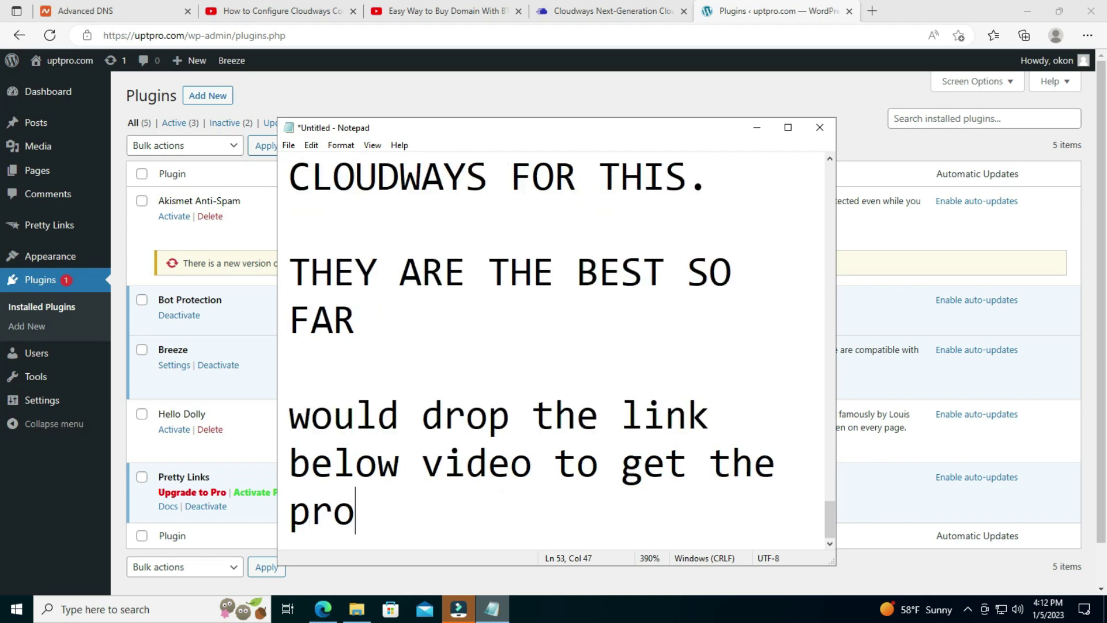
text( version )
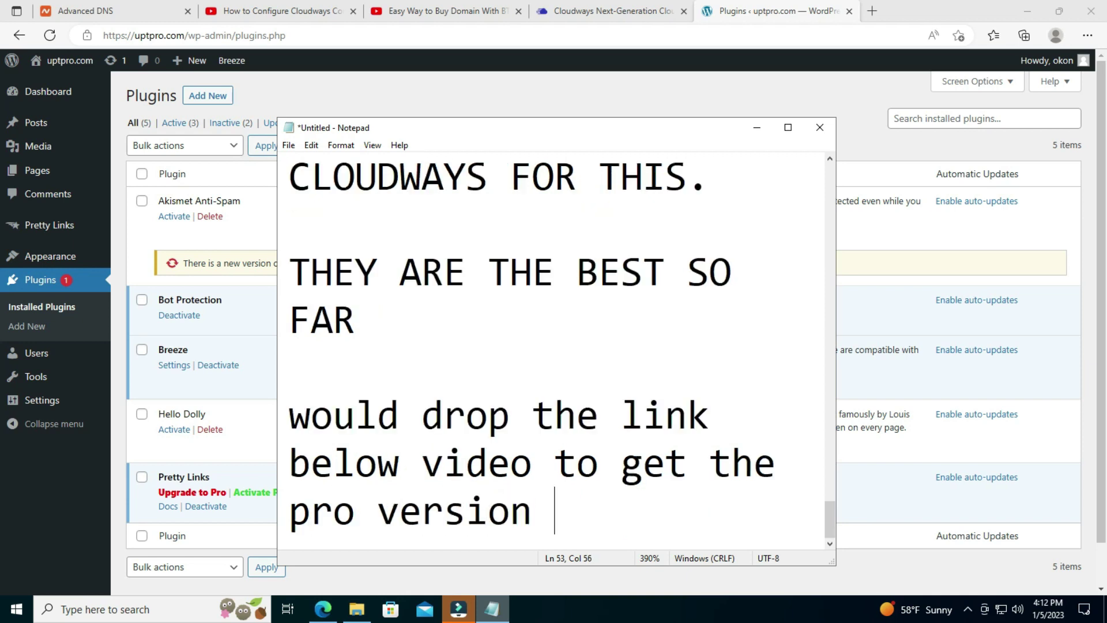
text(for cheap price)
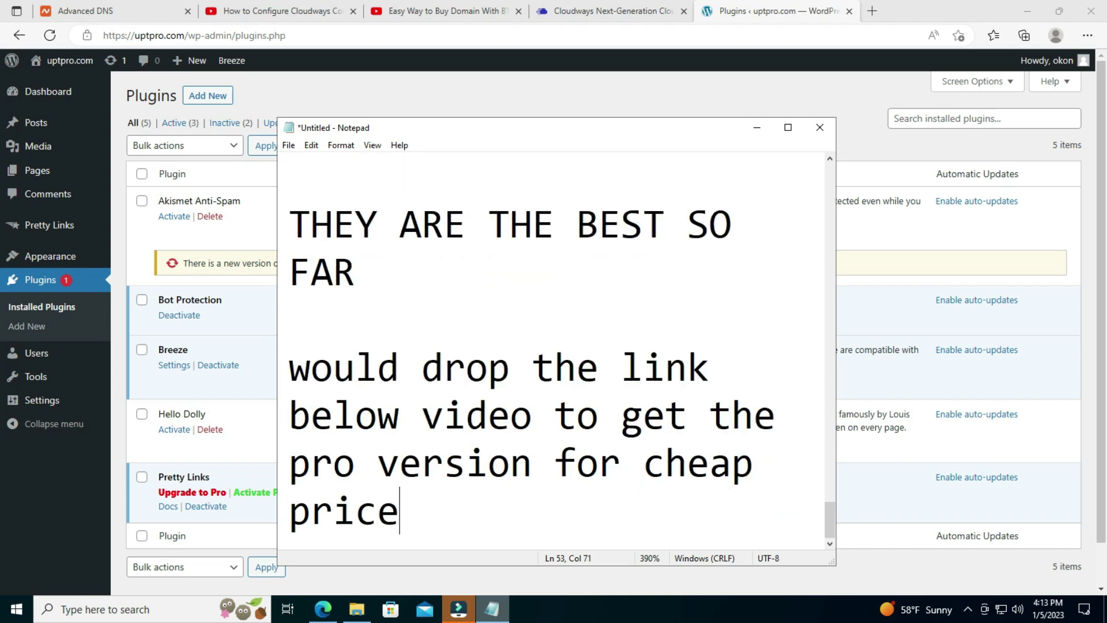
text(. dont buy)
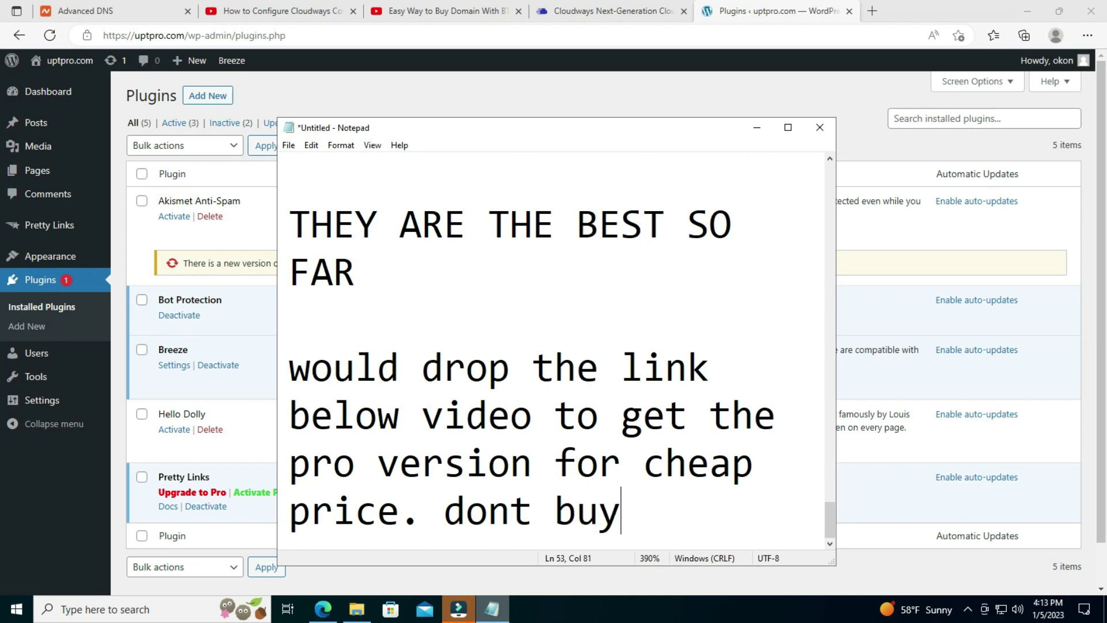
text( direct)
key(Return)
key(Return)
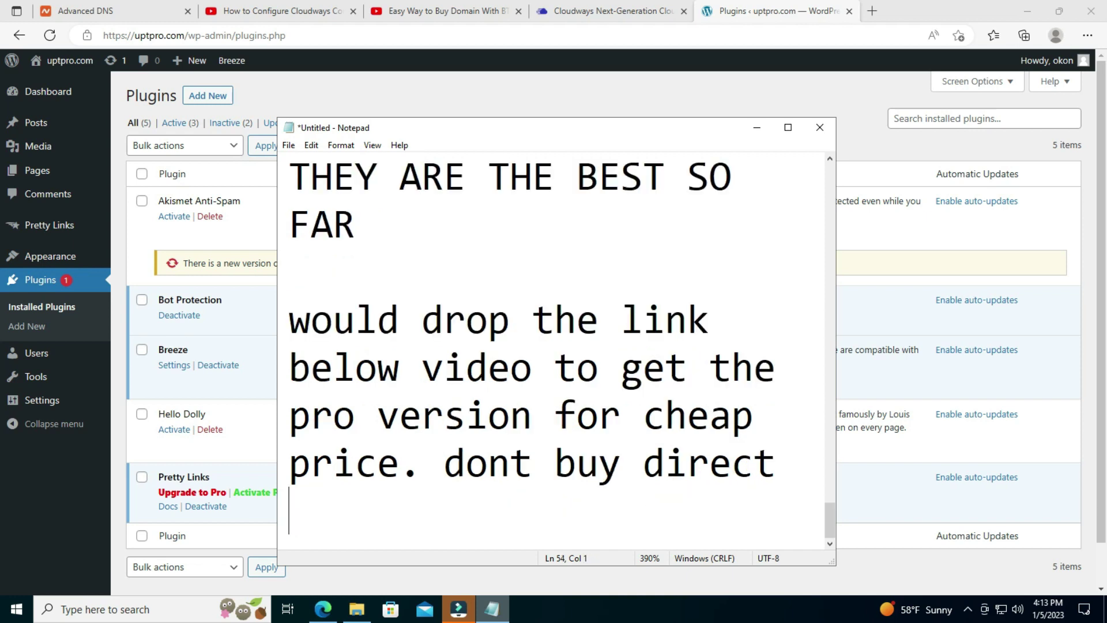
text(use link )
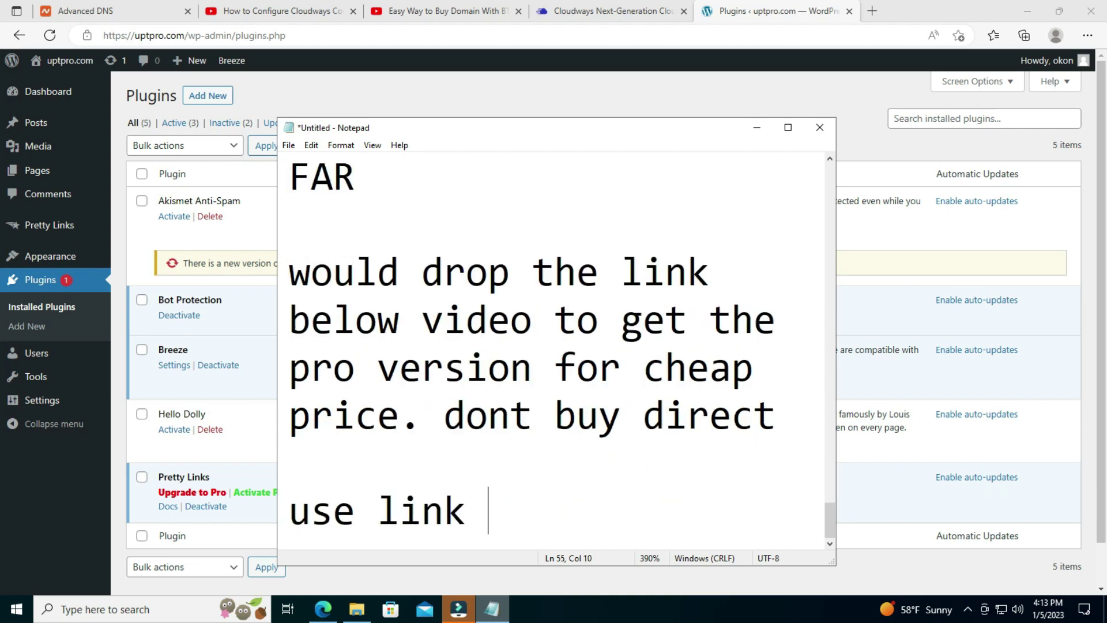
text(to get disc)
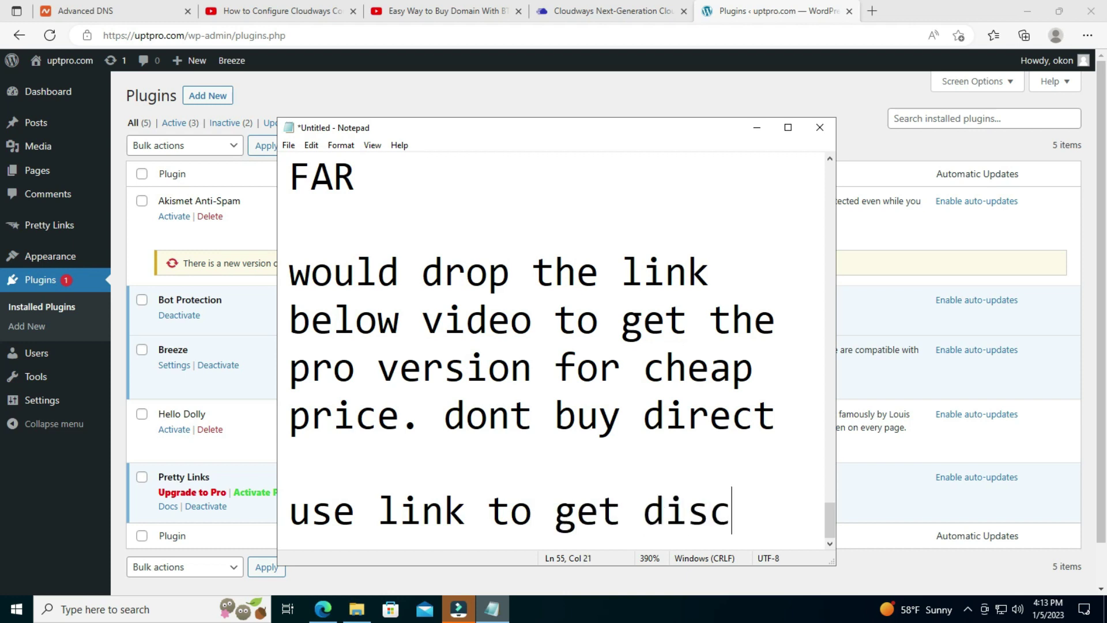
text(ount)
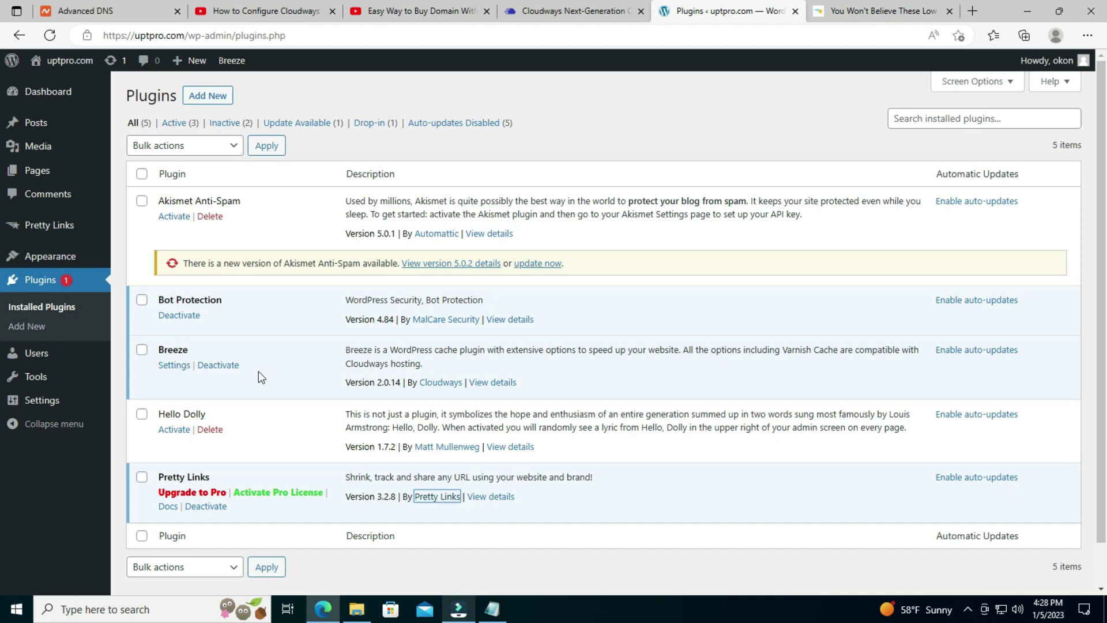
Step: Note 'So I said use cloudways because they got bot protections and so on'
click(492, 609)
key(Return)
key(Return)
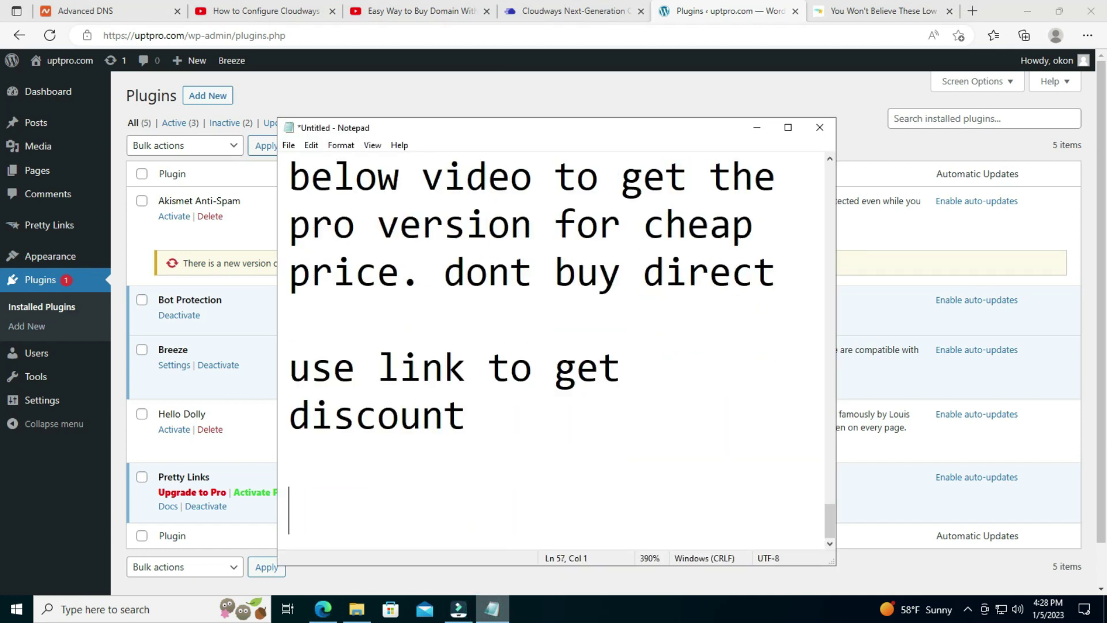
text(So I )
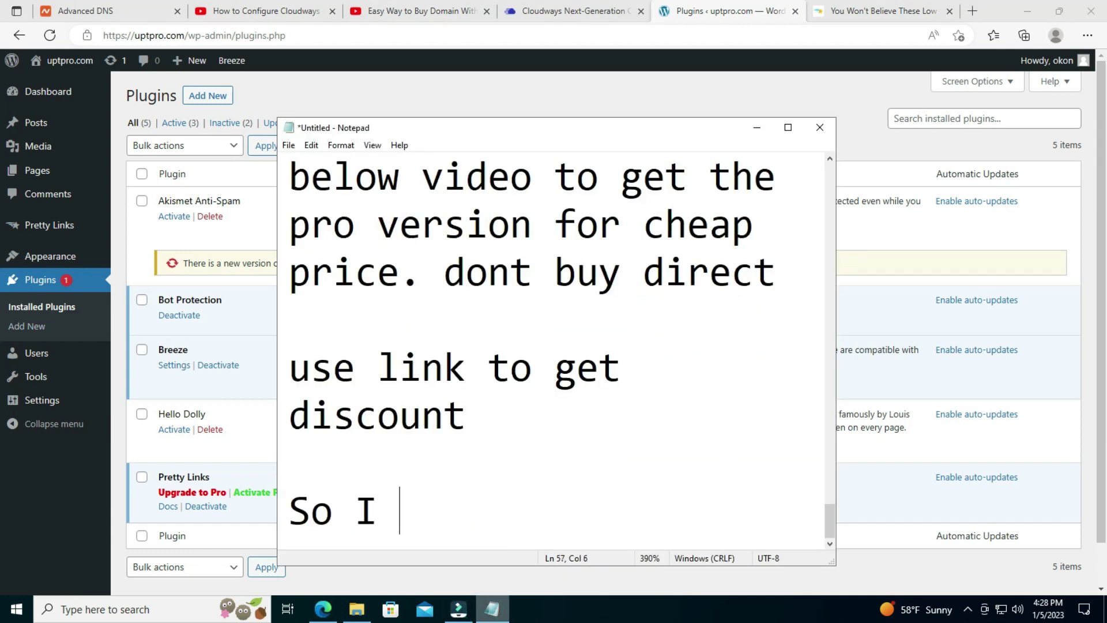
text(said use cl)
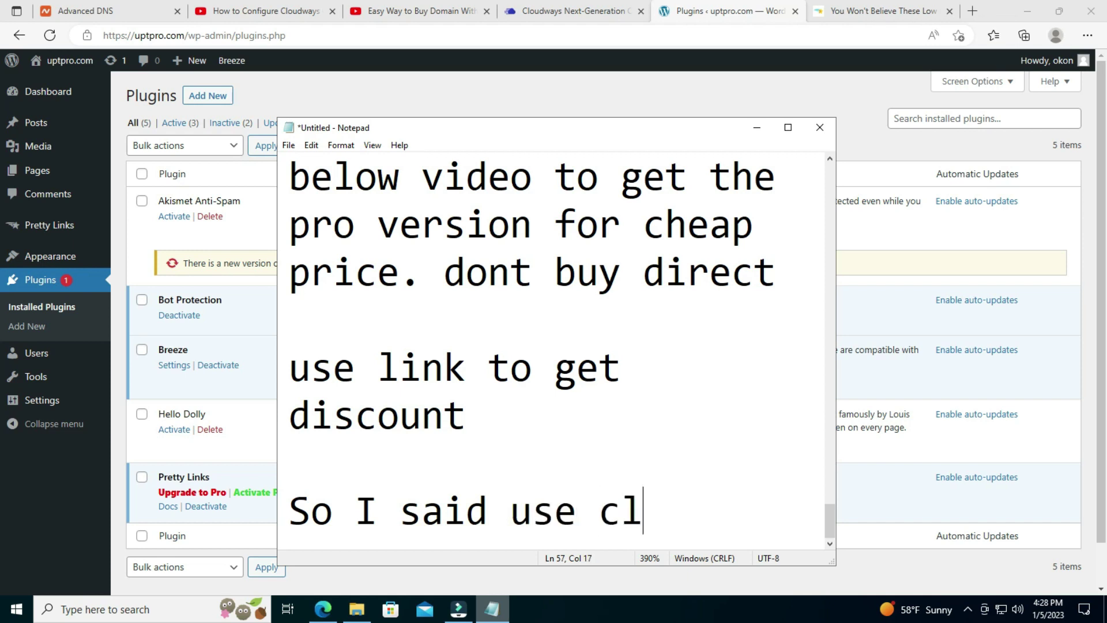
text(oudways )
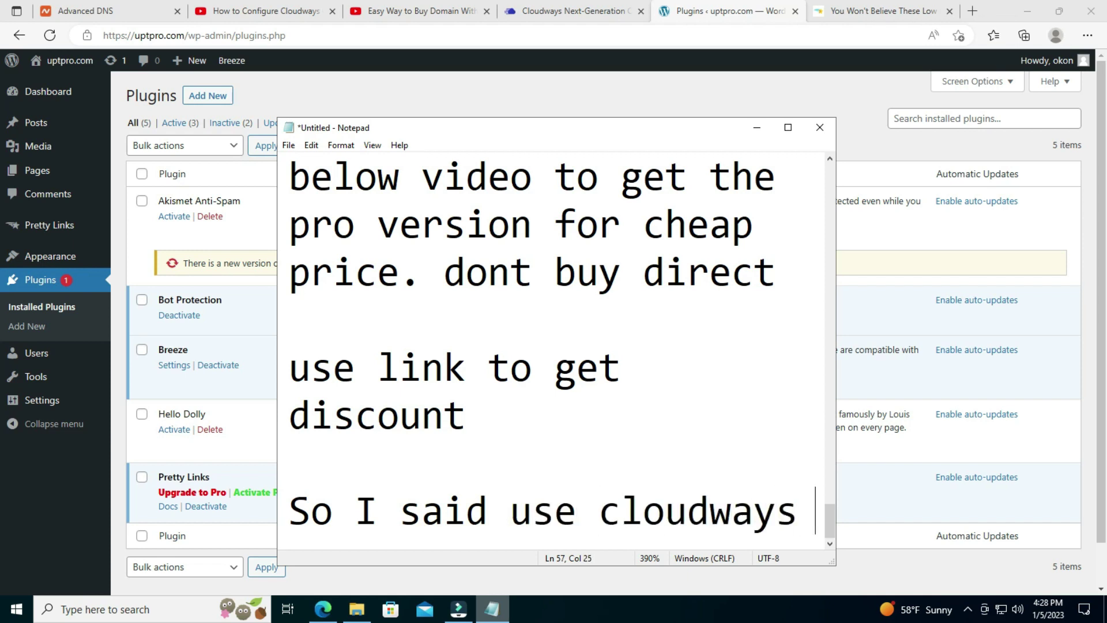
text(because)
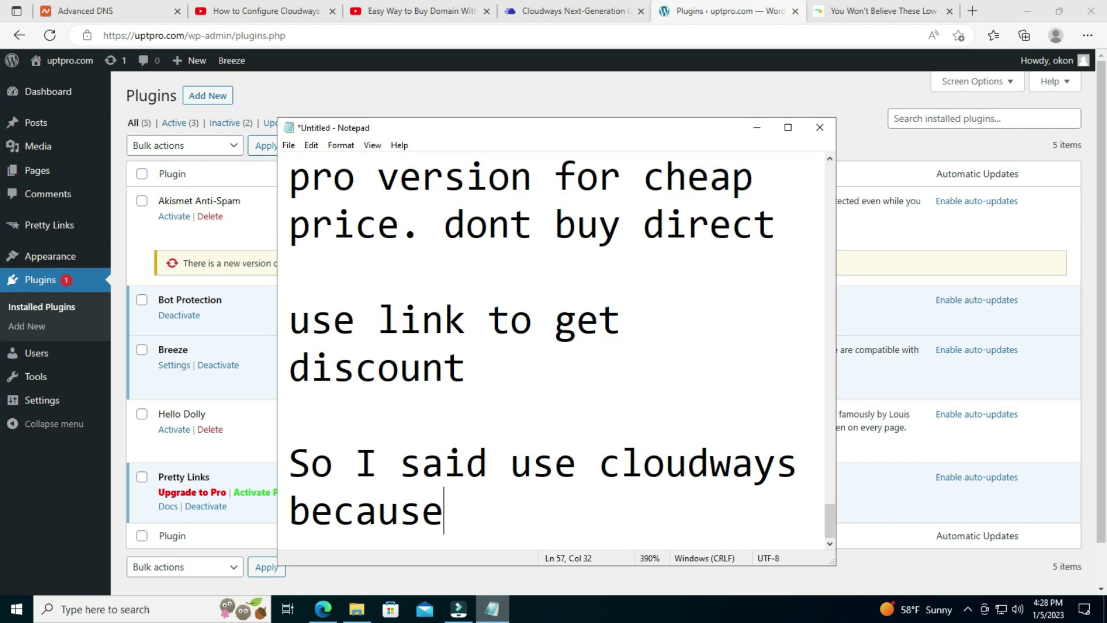
text( they got bot )
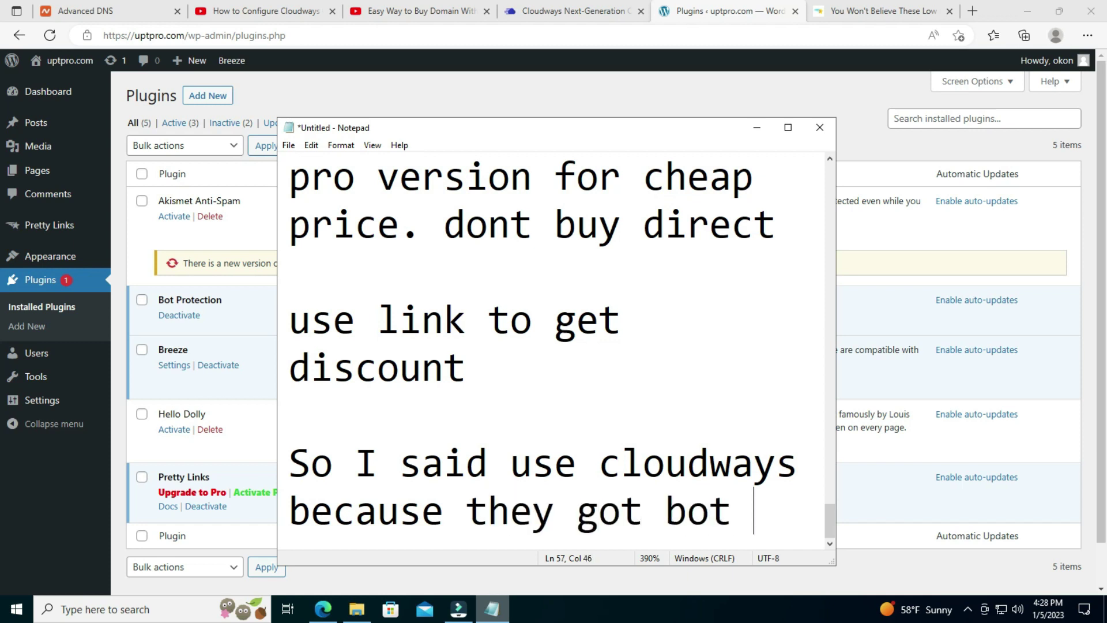
text(protecti)
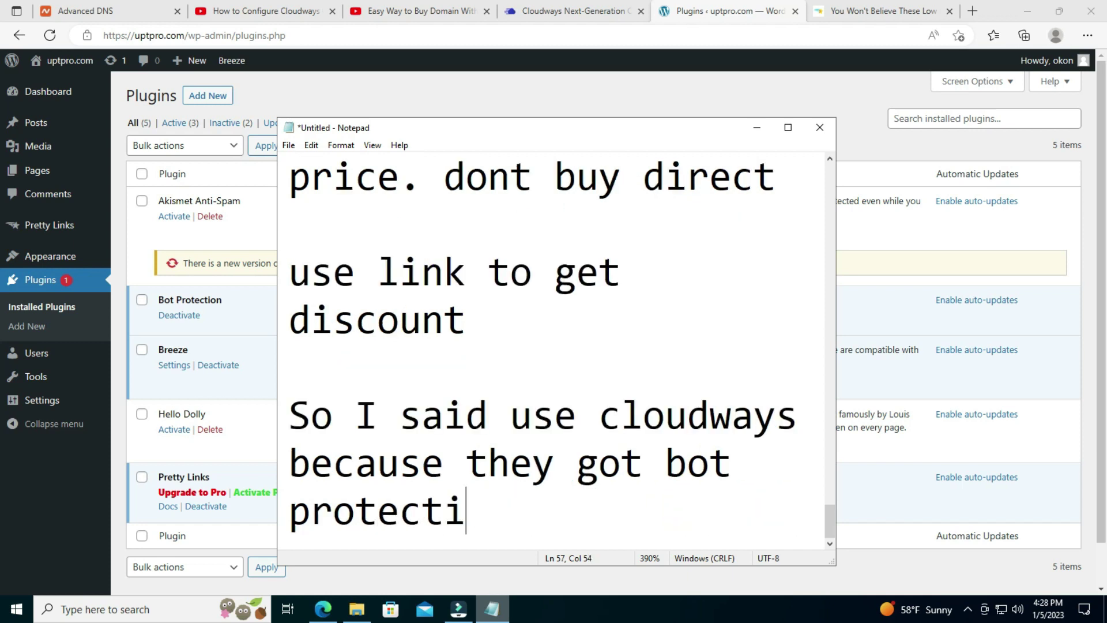
text(ons and a)
key(BackSpace)
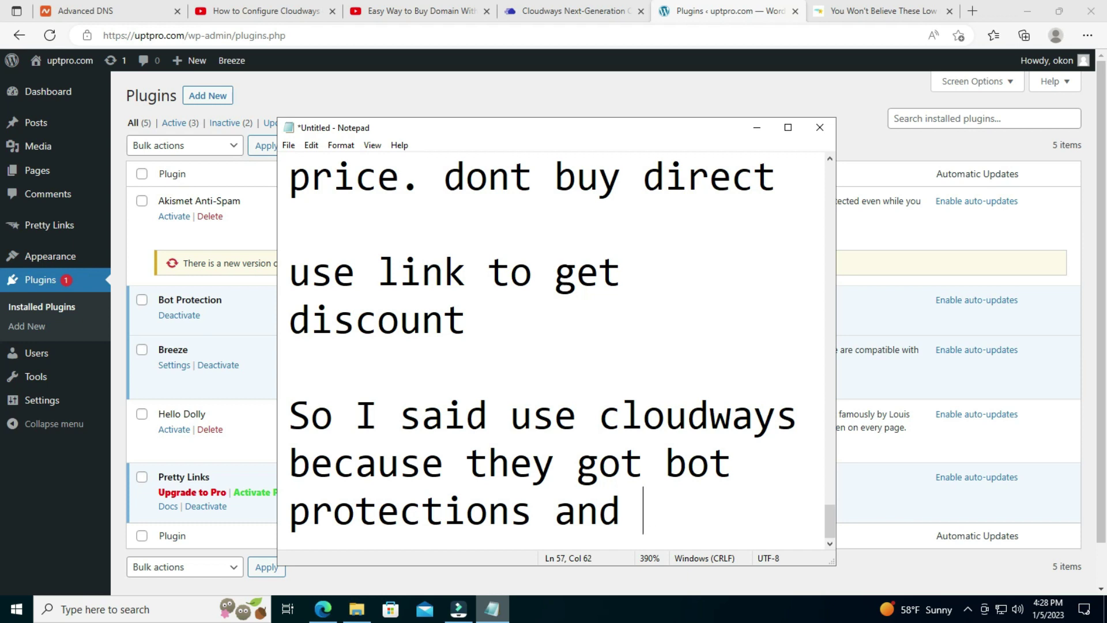
text(so on)
click(757, 127)
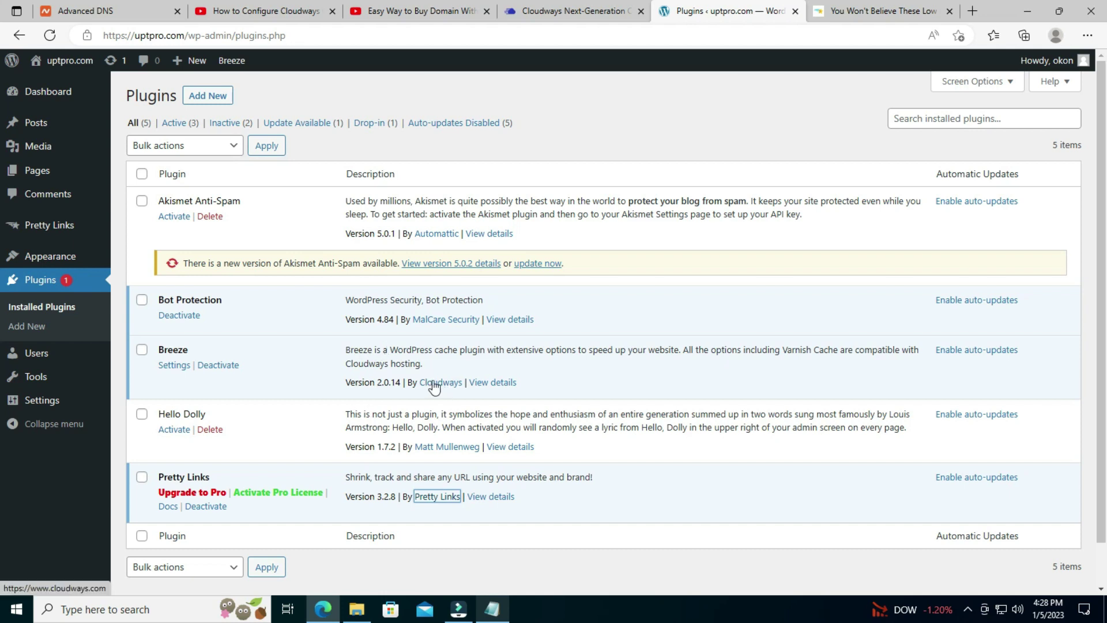
Step: Add 'So after installing the link let us shorten and test it' and return to WordPress plugins
click(505, 611)
key(Return)
key(Return)
text(So after installing the link le)
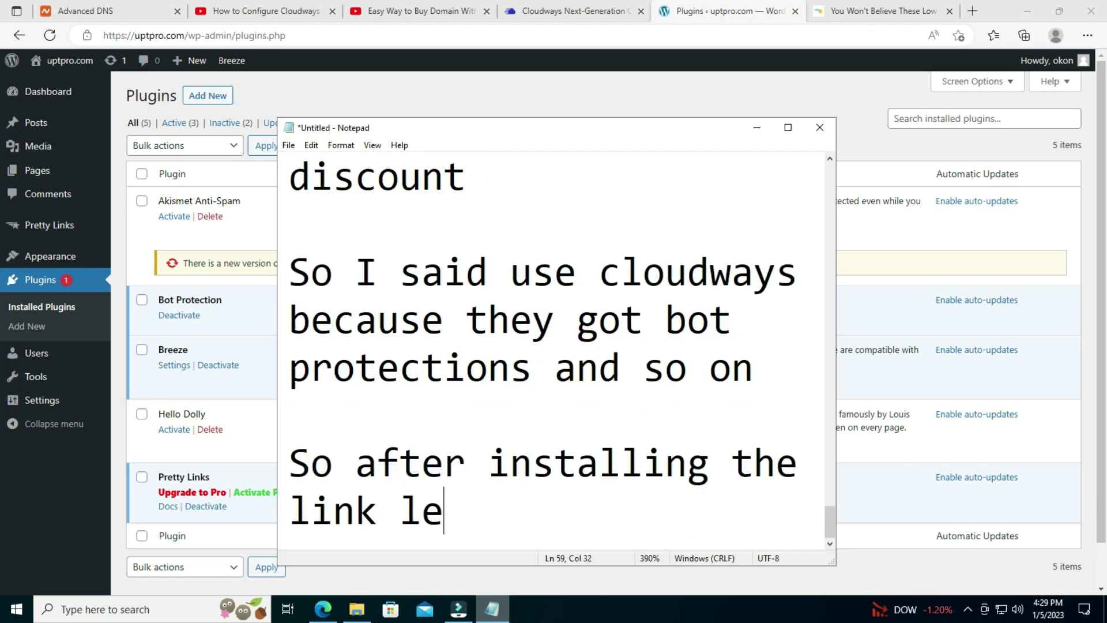
text(t us sh)
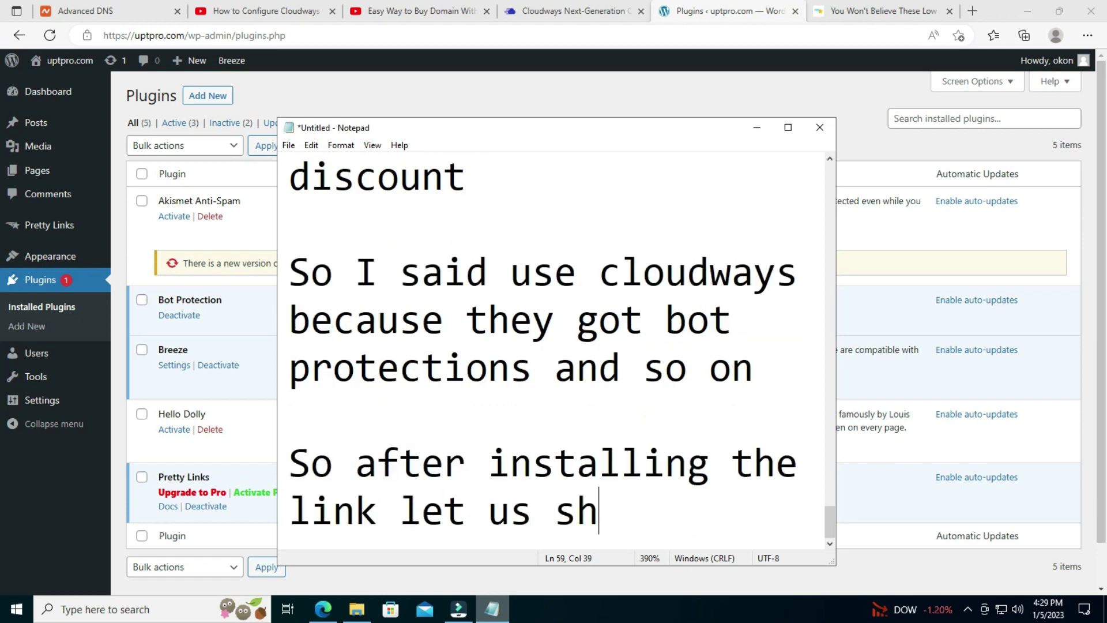
text(orten and test it)
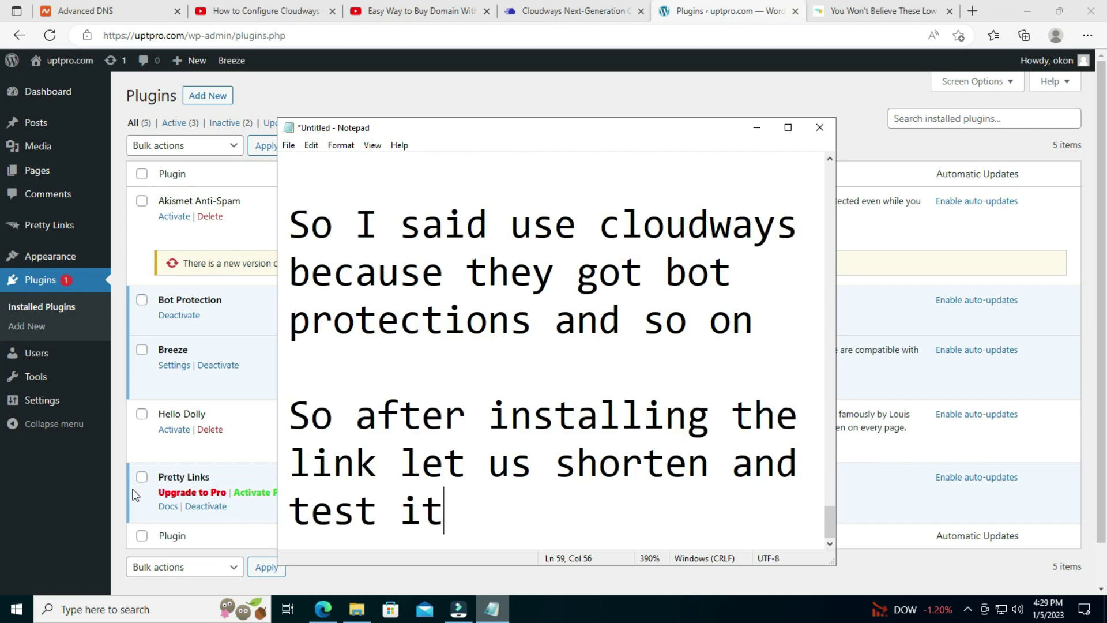
click(119, 434)
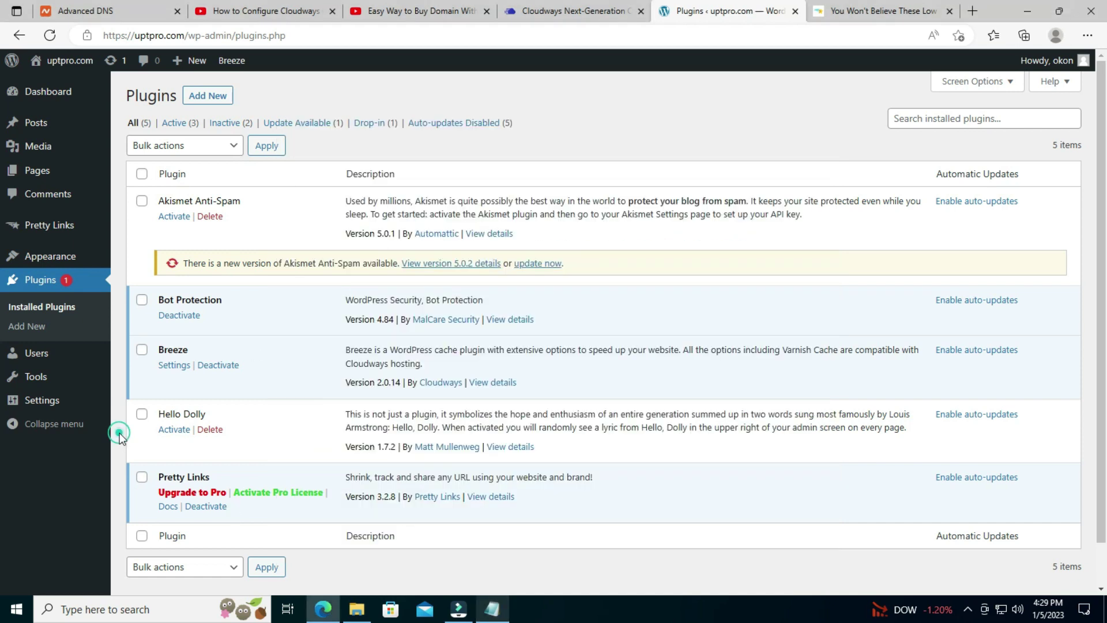
Step: Reload Installed Plugins and open the empty Pretty Links list from the admin sidebar
click(44, 310)
mouse_move(71, 231)
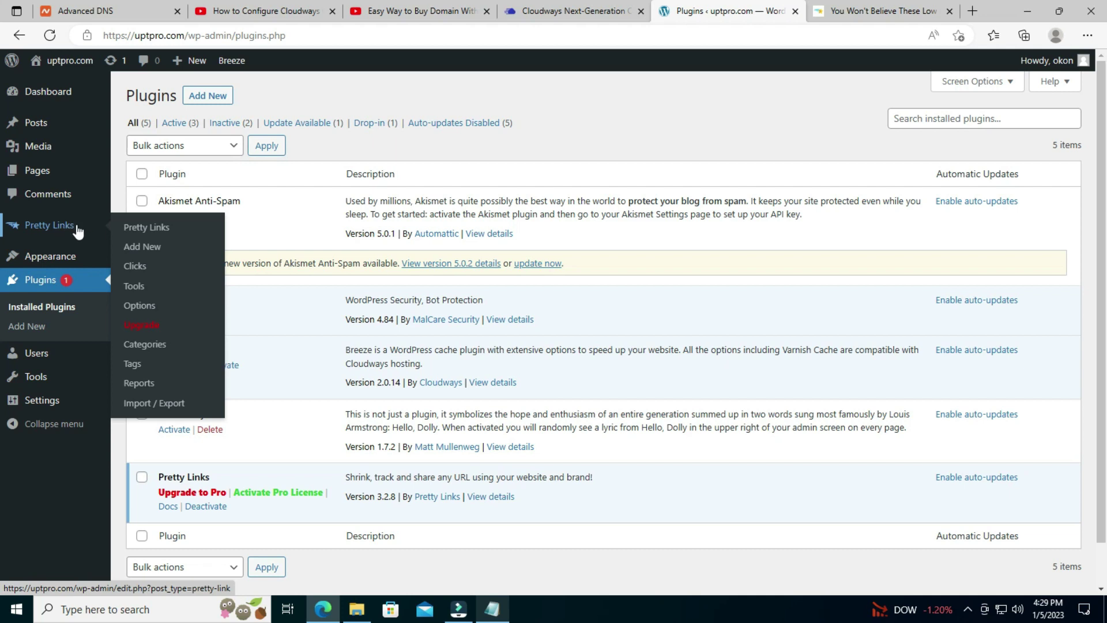
click(60, 229)
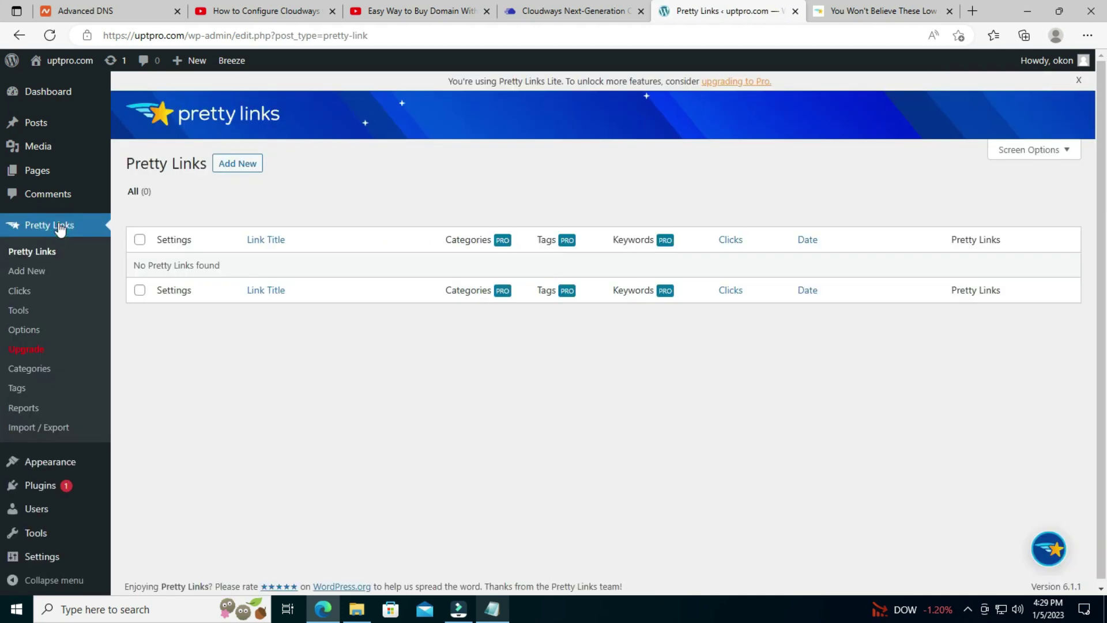
Step: Start a new pretty link, and note that page, affiliate, YouTube, SMS and email links all work
click(238, 164)
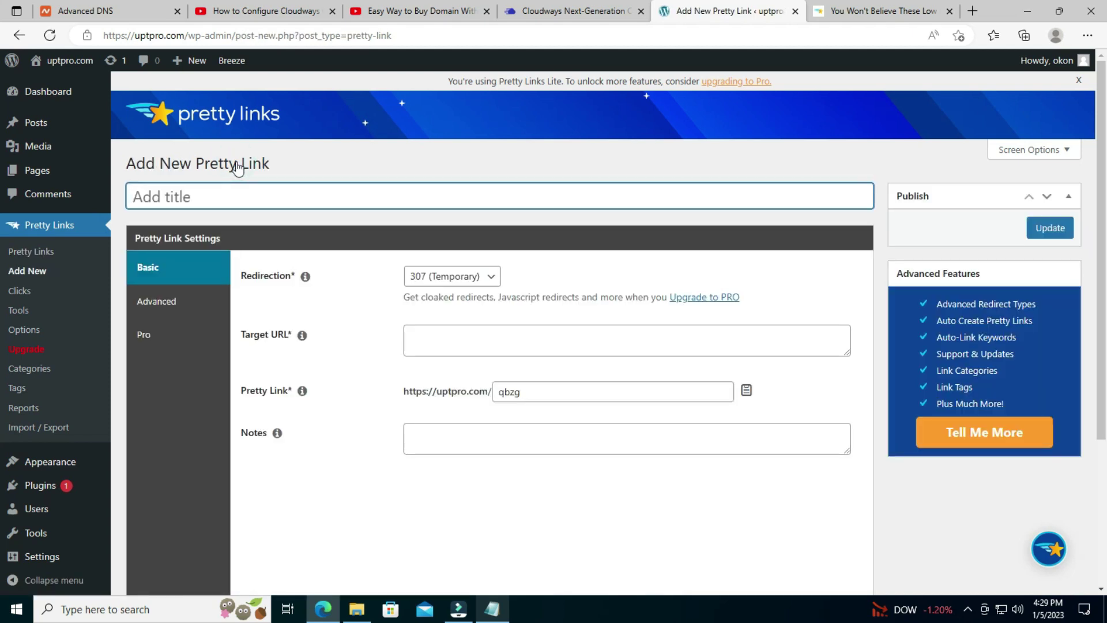
click(517, 344)
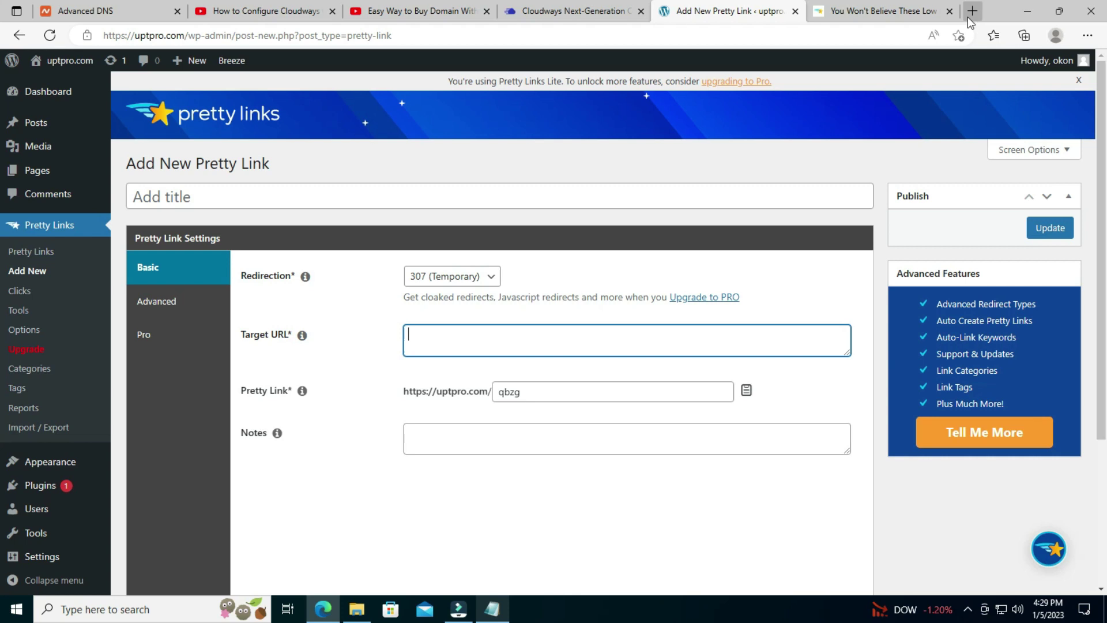
click(493, 610)
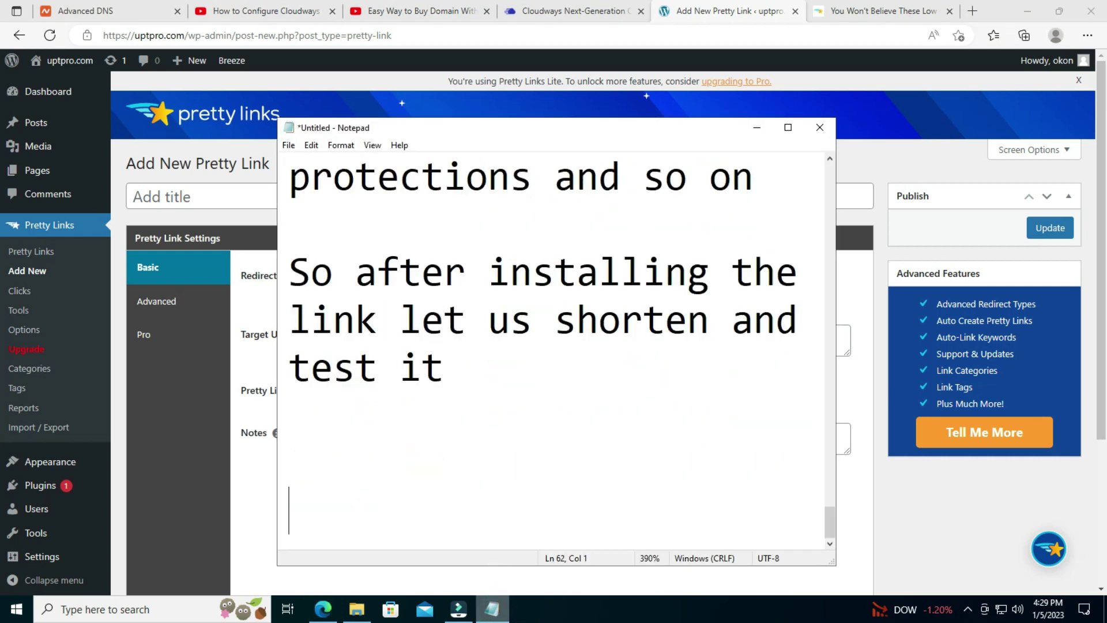
text(You c)
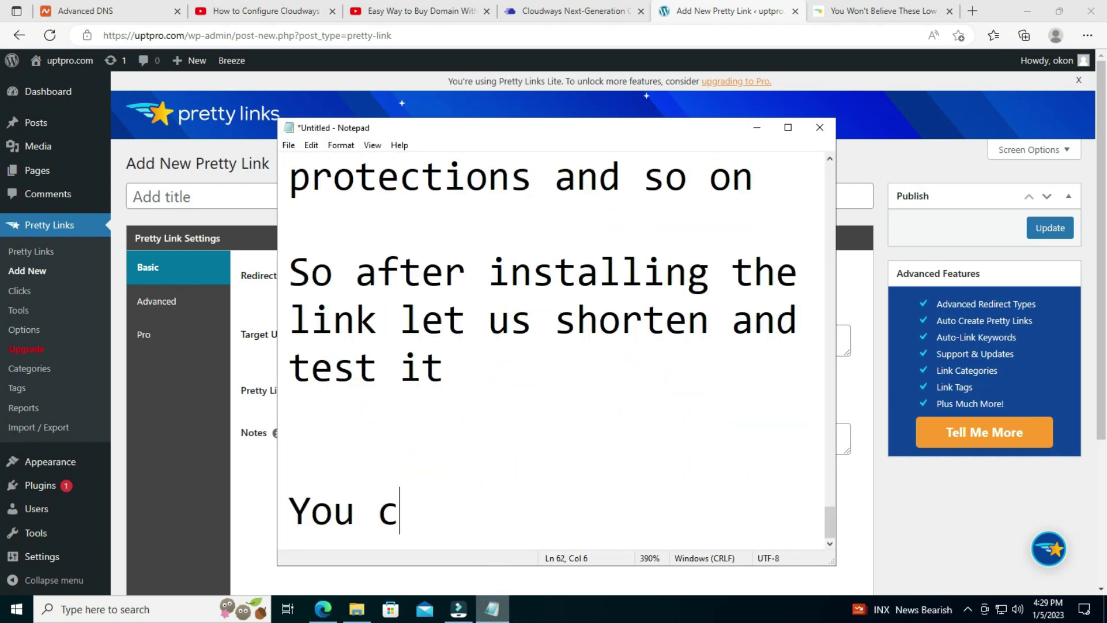
text(an put any o)
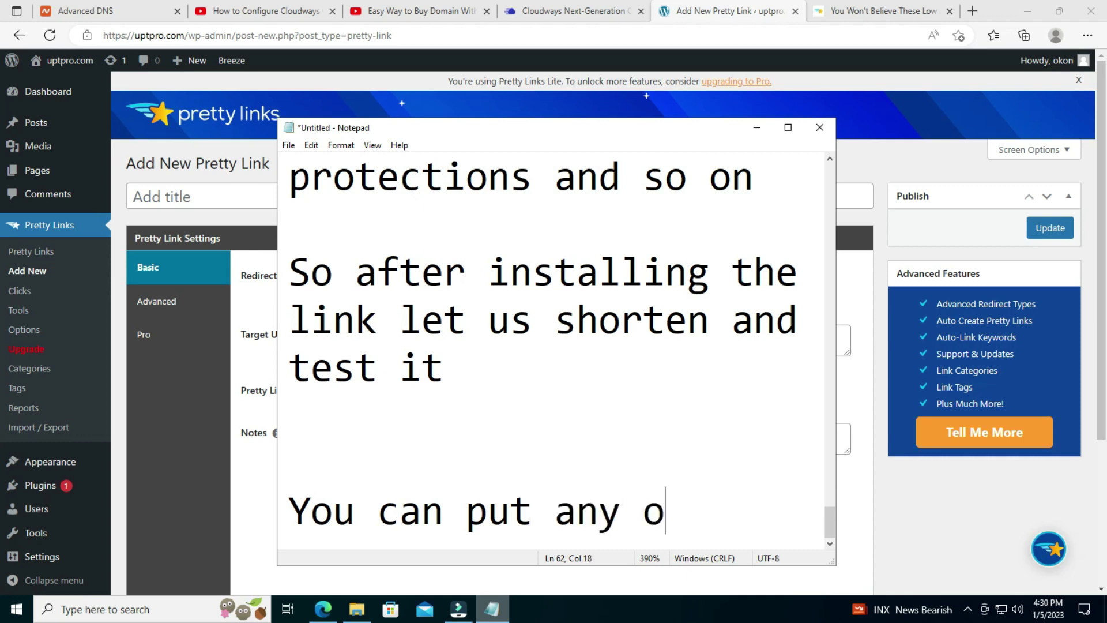
text(f your pa)
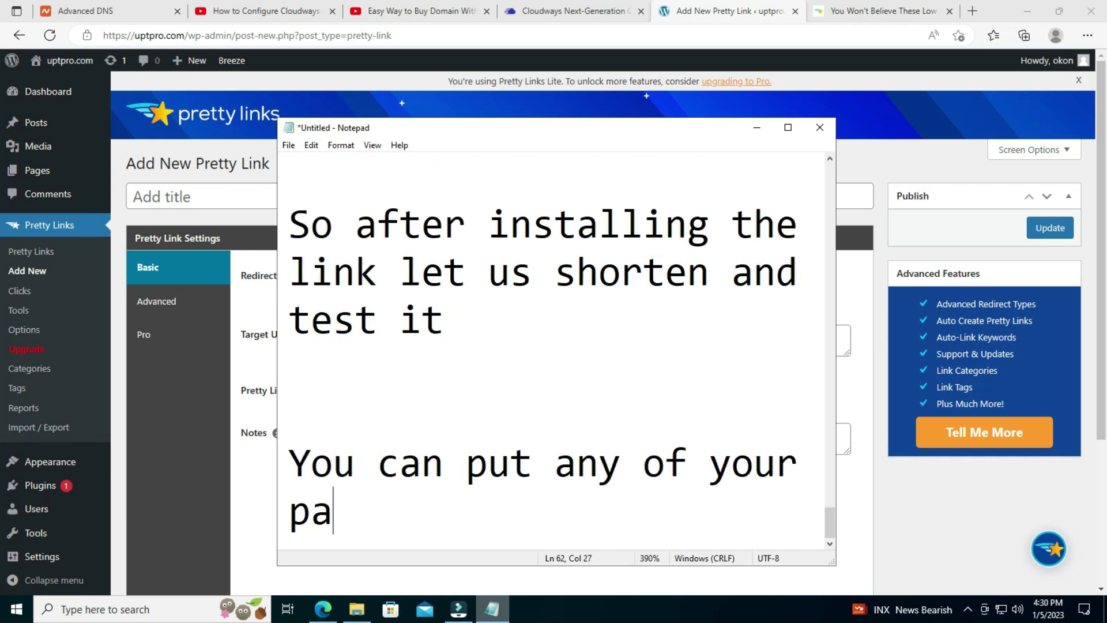
text(ge links, Affiliate li)
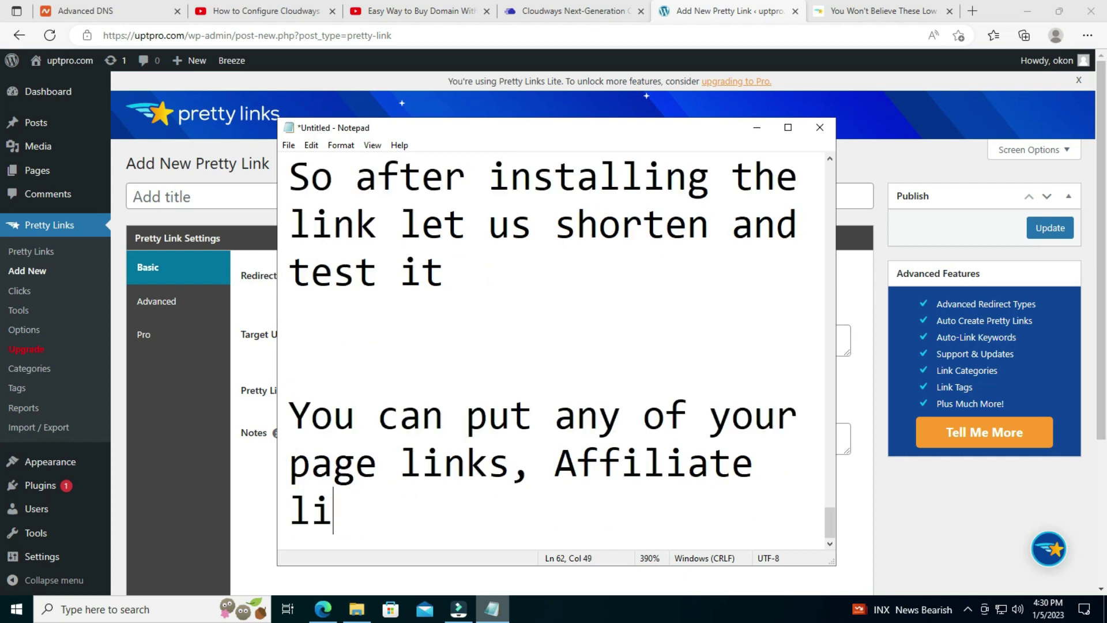
text(nk youtube v)
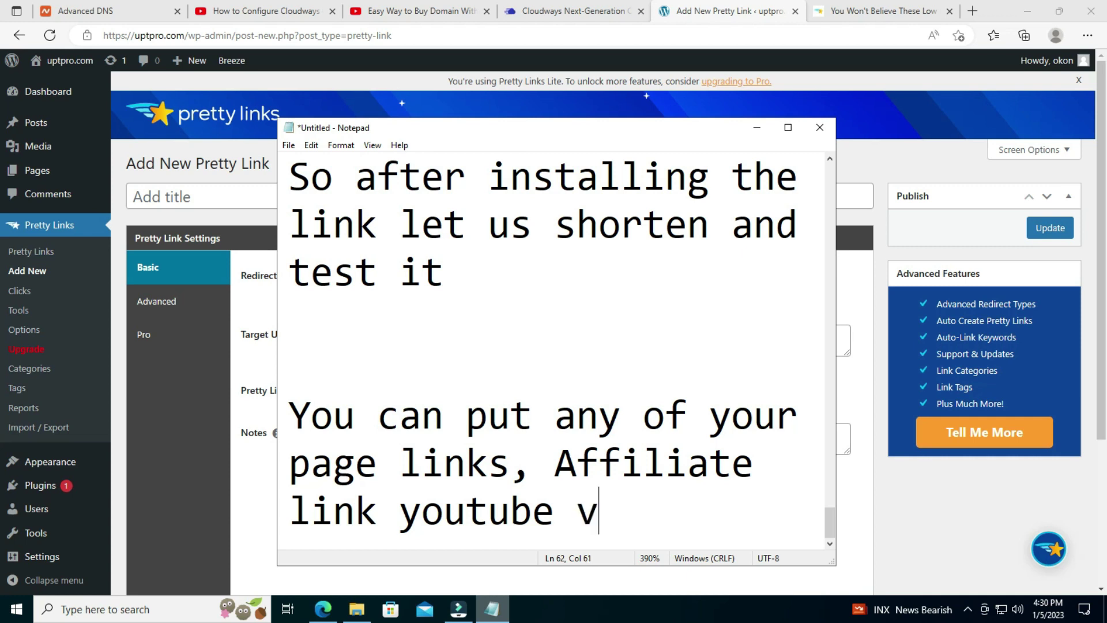
text(ideo link)
key(Return)
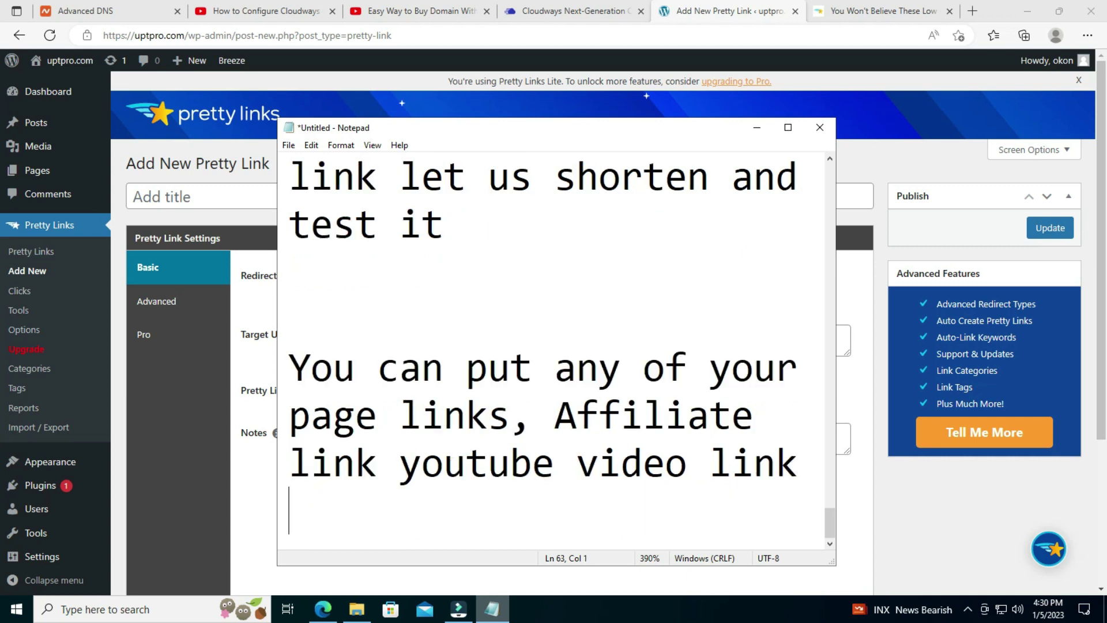
text(sms link)
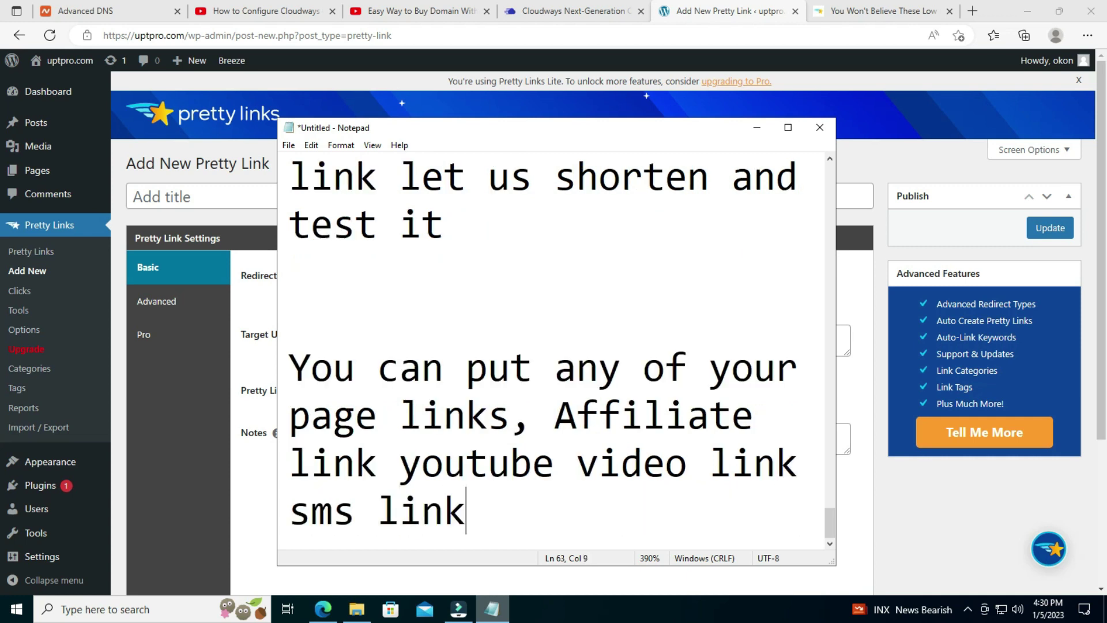
text(s email link)
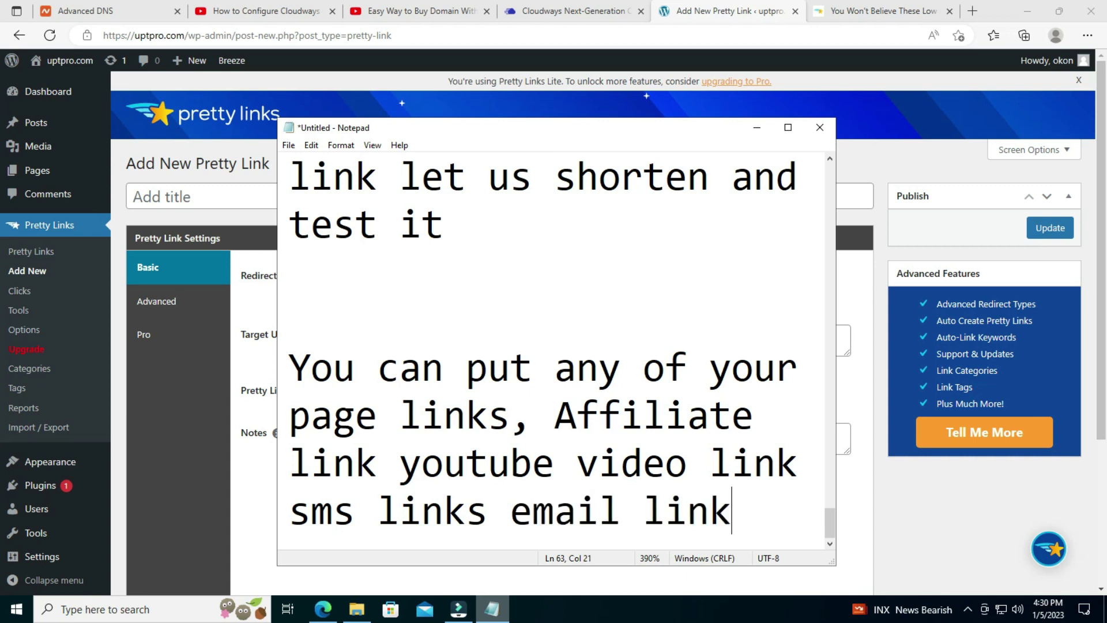
text( and so on l)
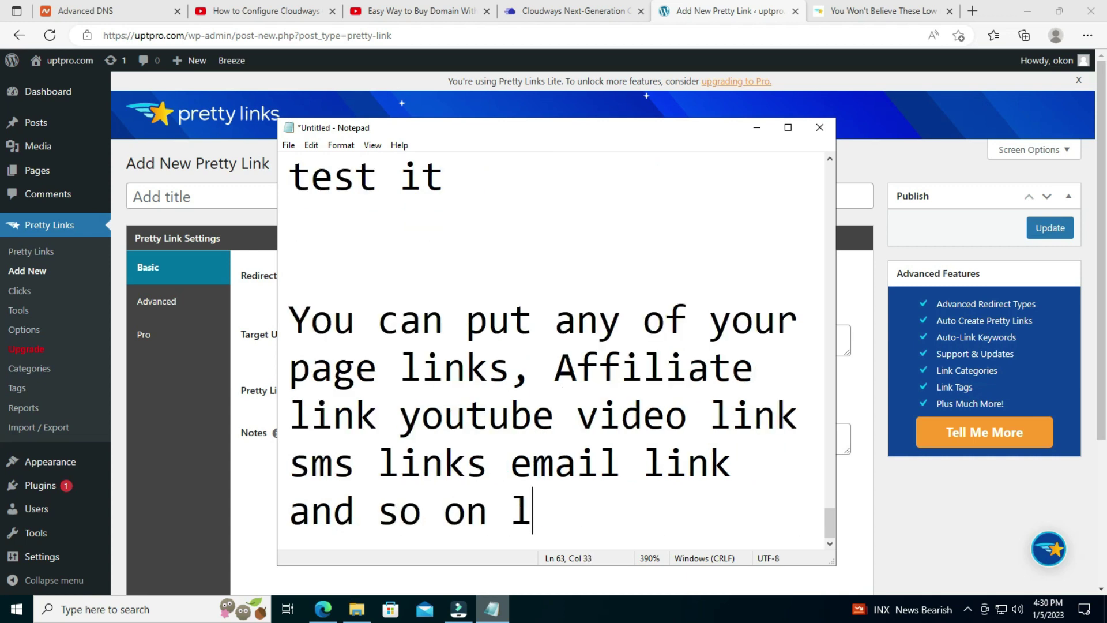
text(ikns and it wi)
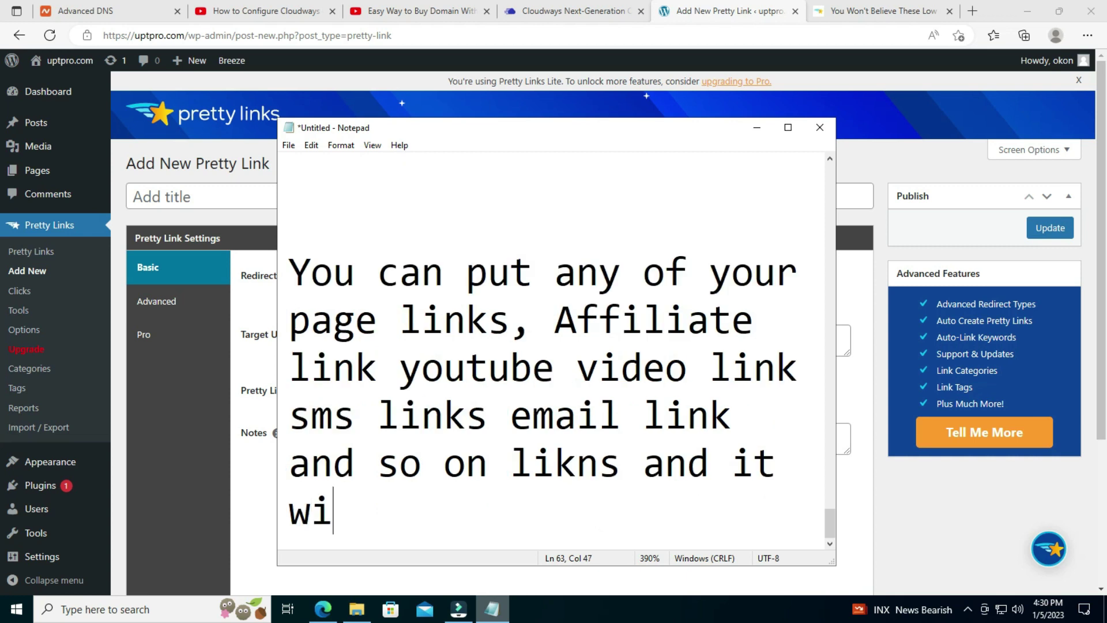
text(ll go through)
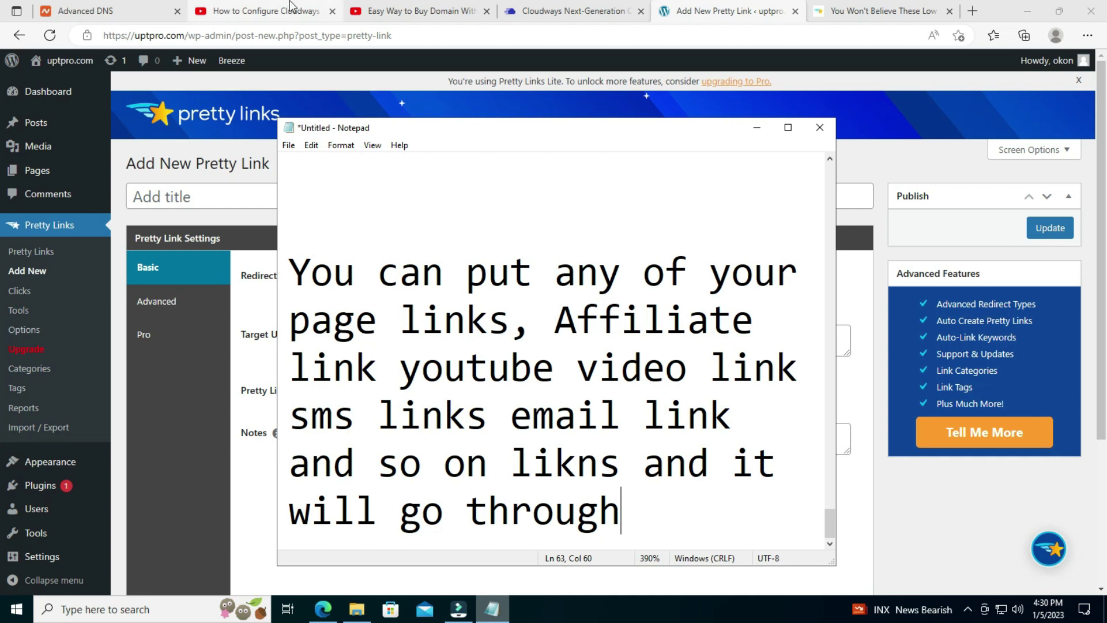
mouse_move(367, 10)
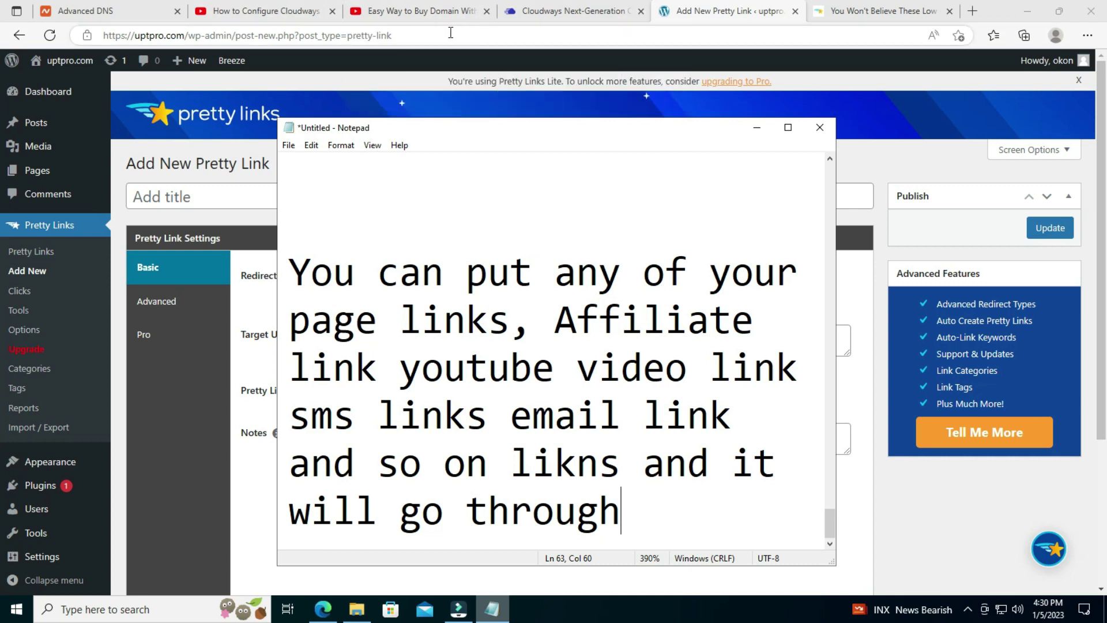
Step: Copy the YouTube video's address into the target URL and replace the generated slug with joinus
click(423, 13)
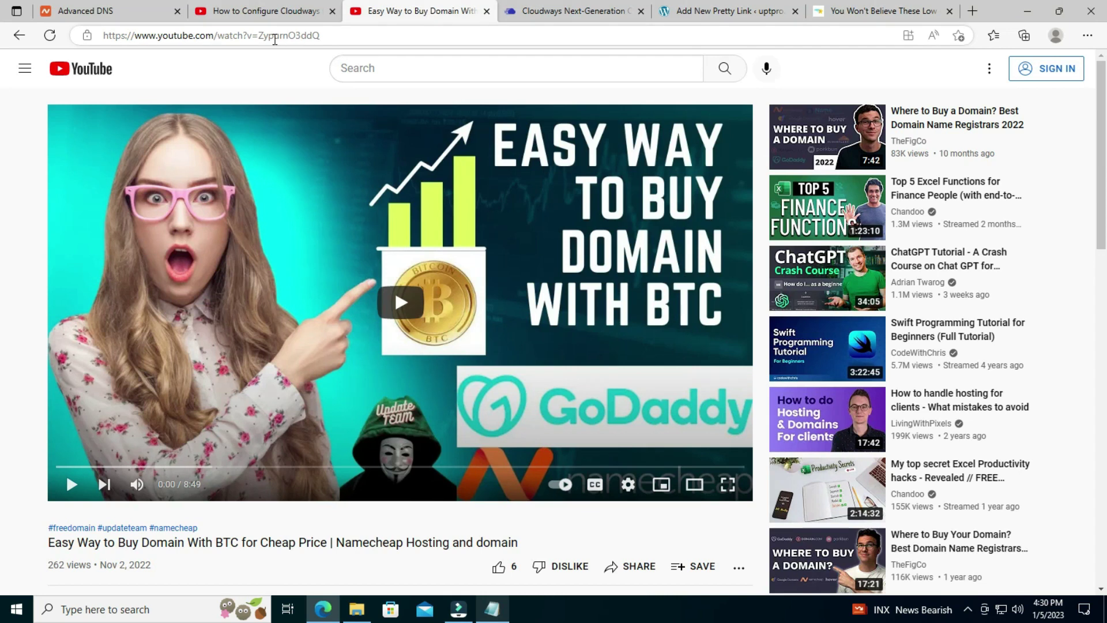
click(332, 38)
key(ctrl+c)
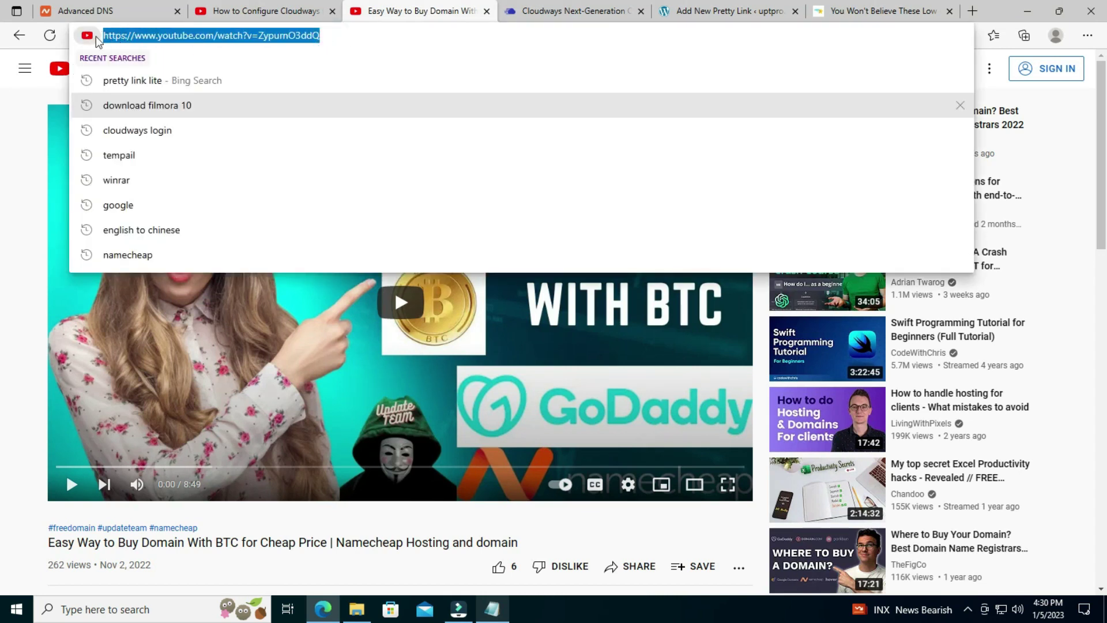
click(729, 11)
key(ctrl+v)
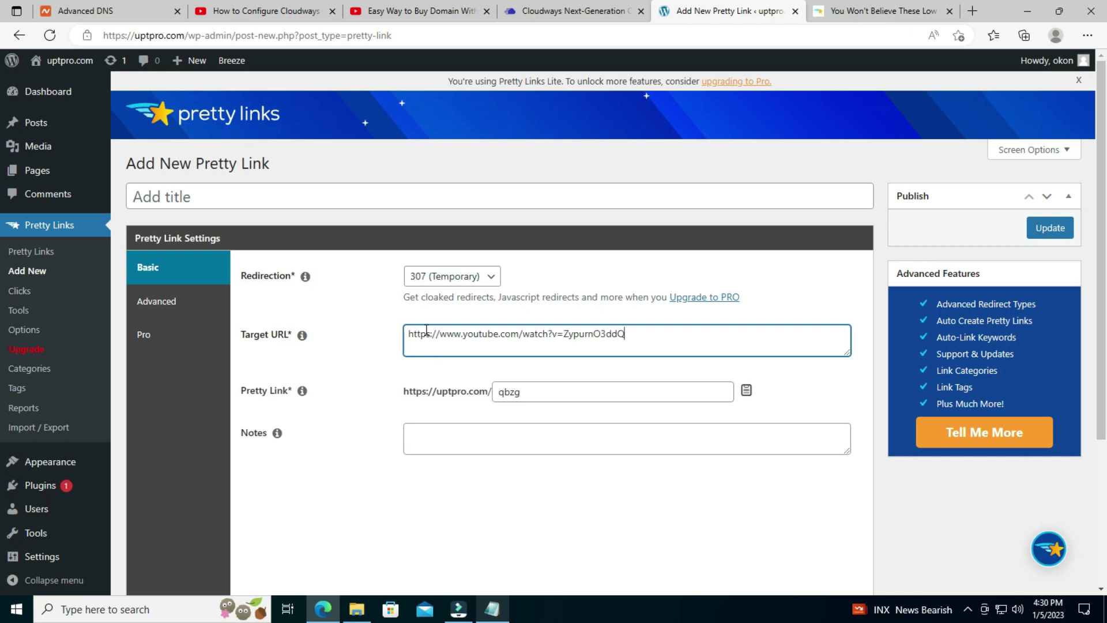
drag(524, 393, 496, 392)
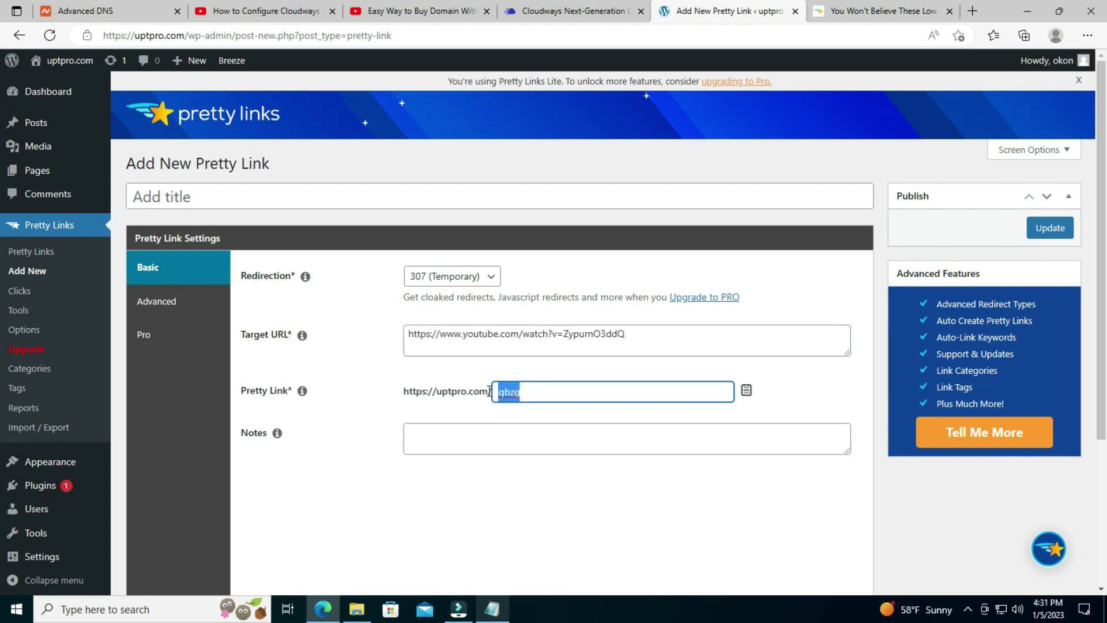
text(joinus)
Step: Choose 301 (Permanent) as the redirection type
scroll(548, 408, down, 3)
scroll(571, 237, up, 3)
click(491, 278)
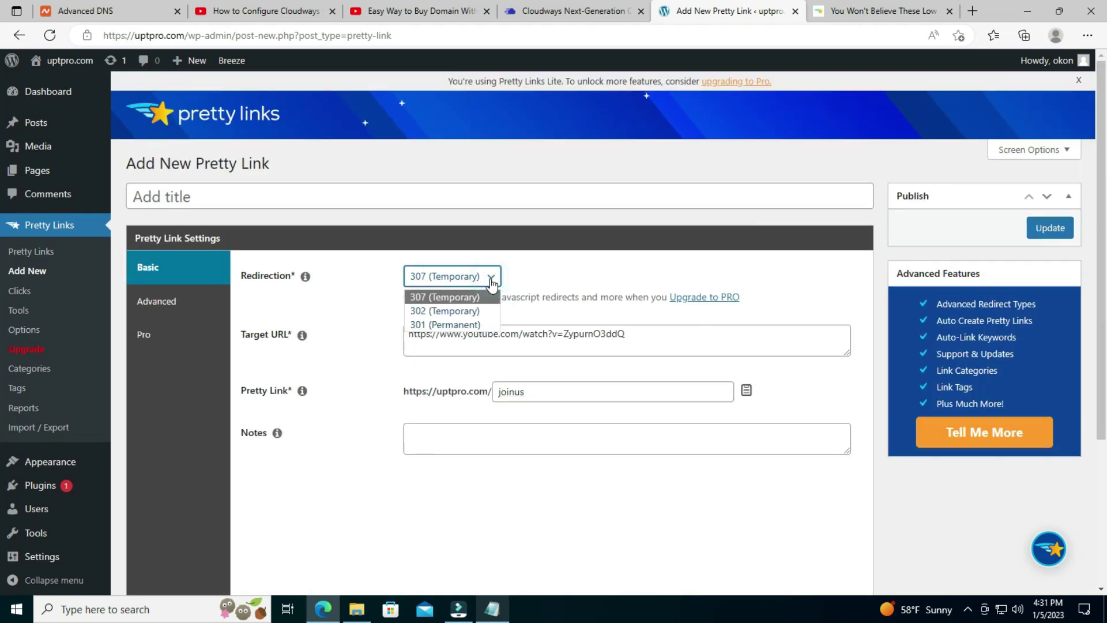
click(458, 326)
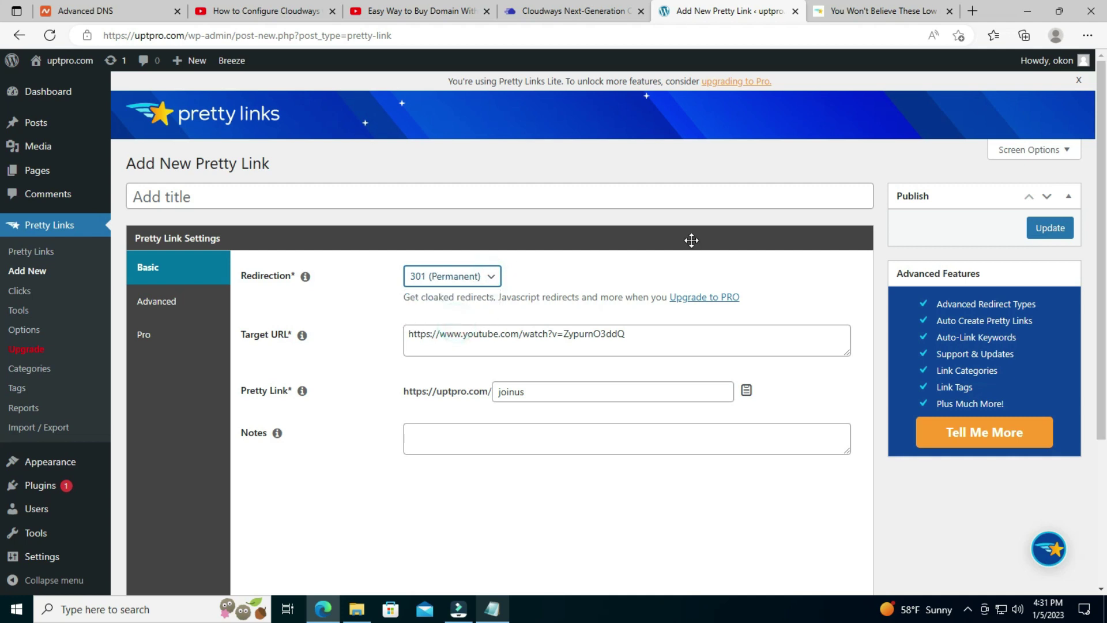
click(1045, 231)
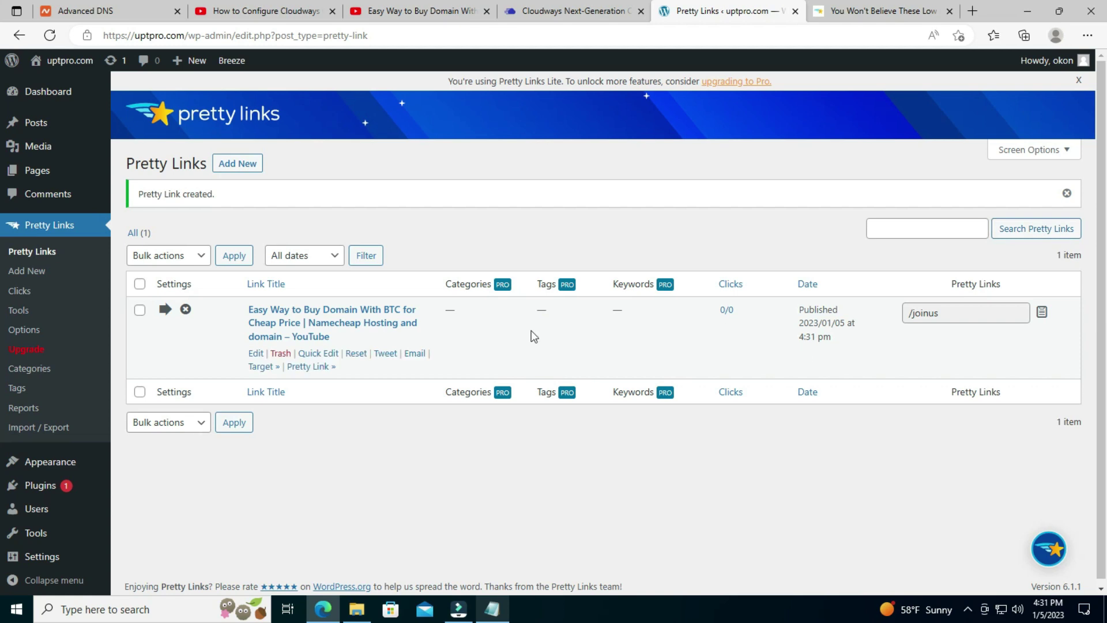
click(1041, 315)
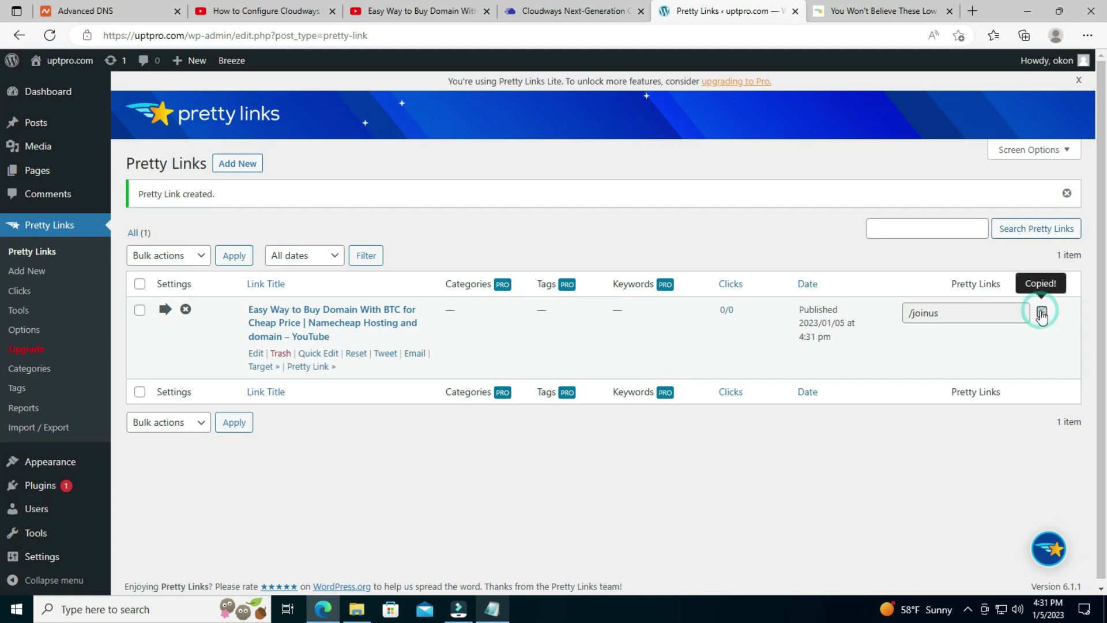
click(493, 611)
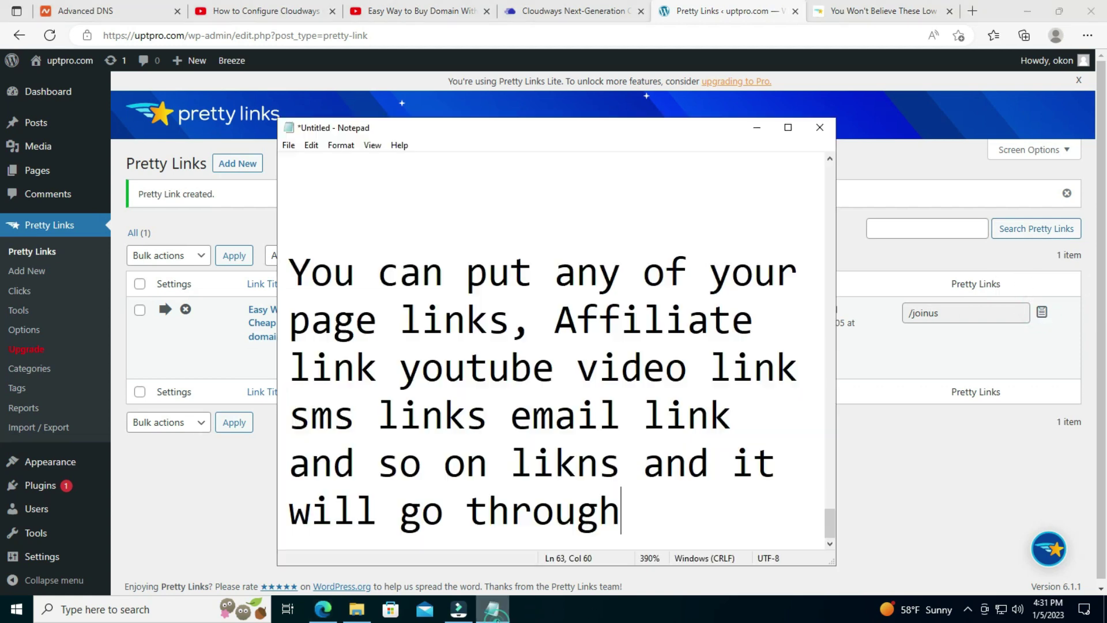
key(Return)
key(Return)
key(Return)
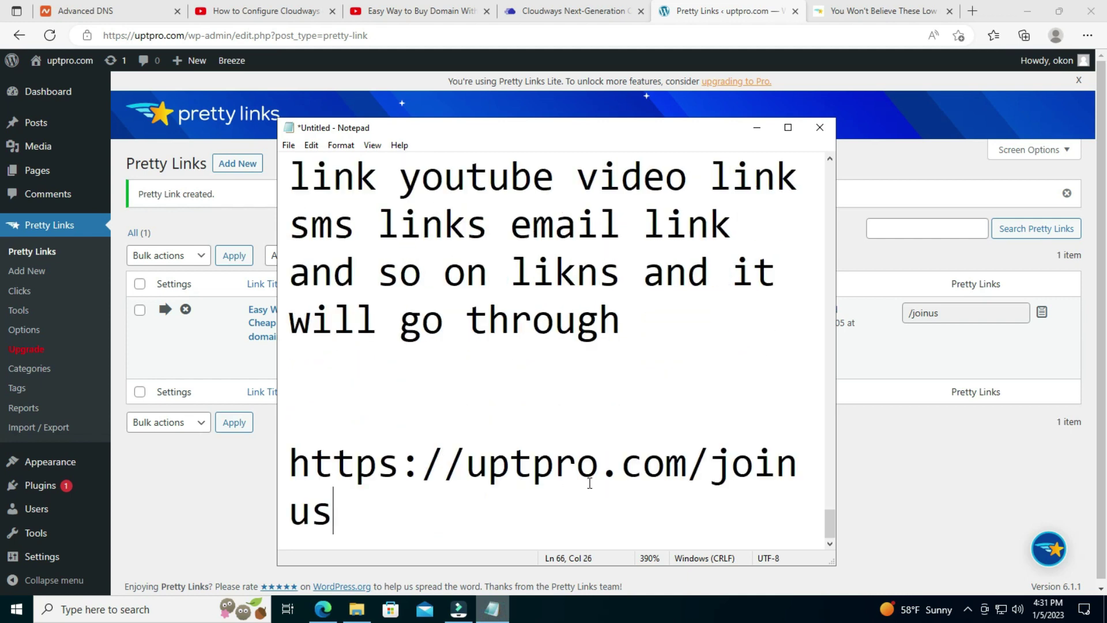
Step: Add the note 'So this is the new link and I will also test it so you see' and select the URL
key(Return)
key(Return)
key(Return)
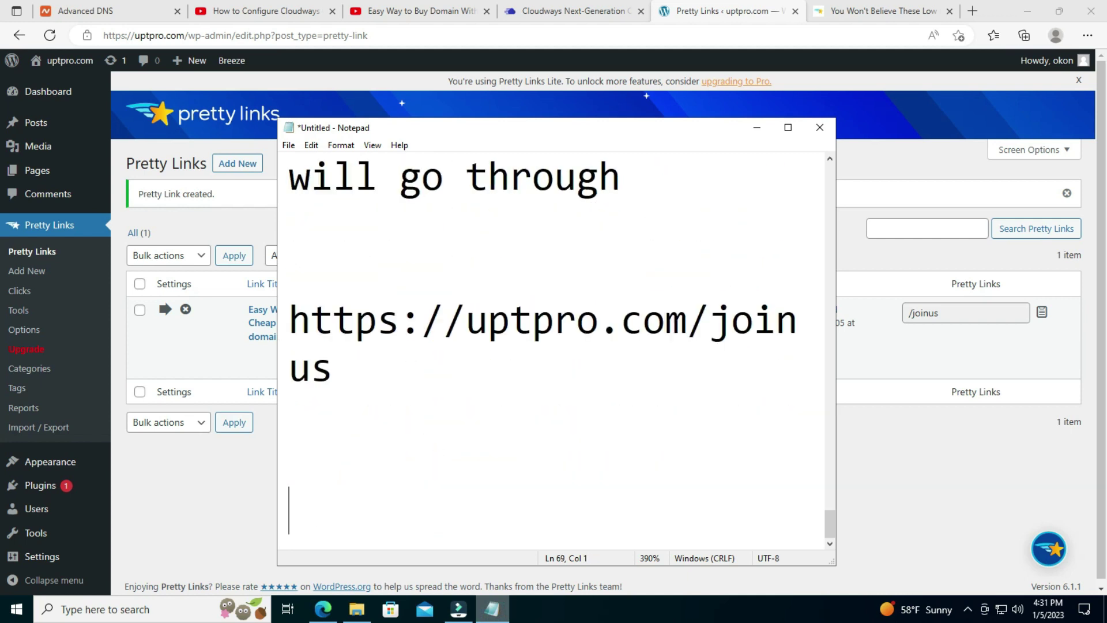
text(So this is the nw)
key(BackSpace)
text(ew lin)
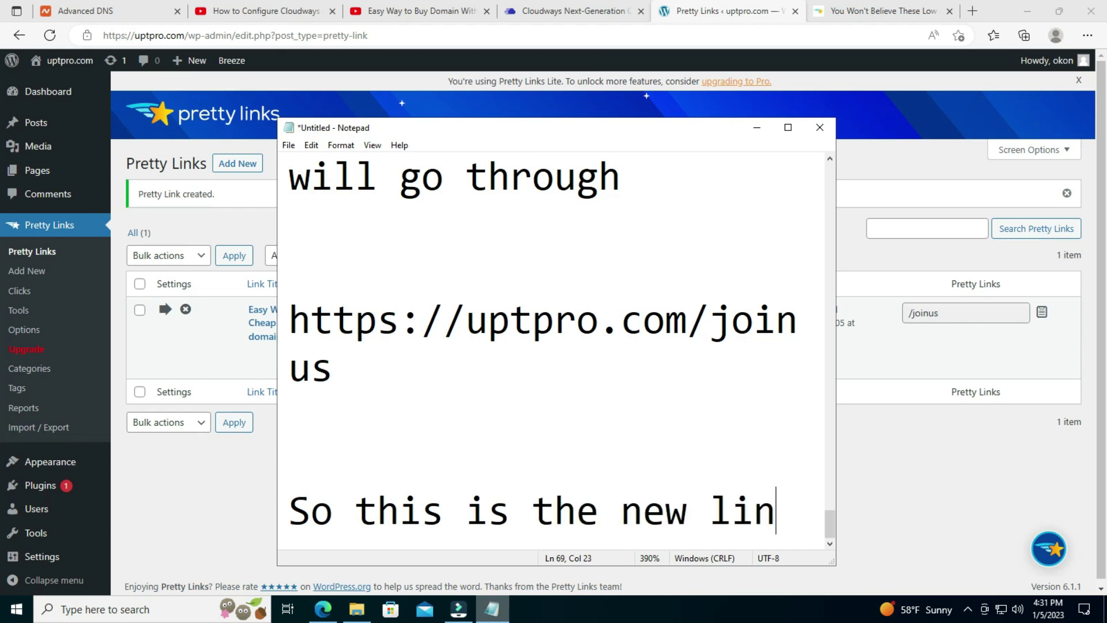
text(k and I will also t)
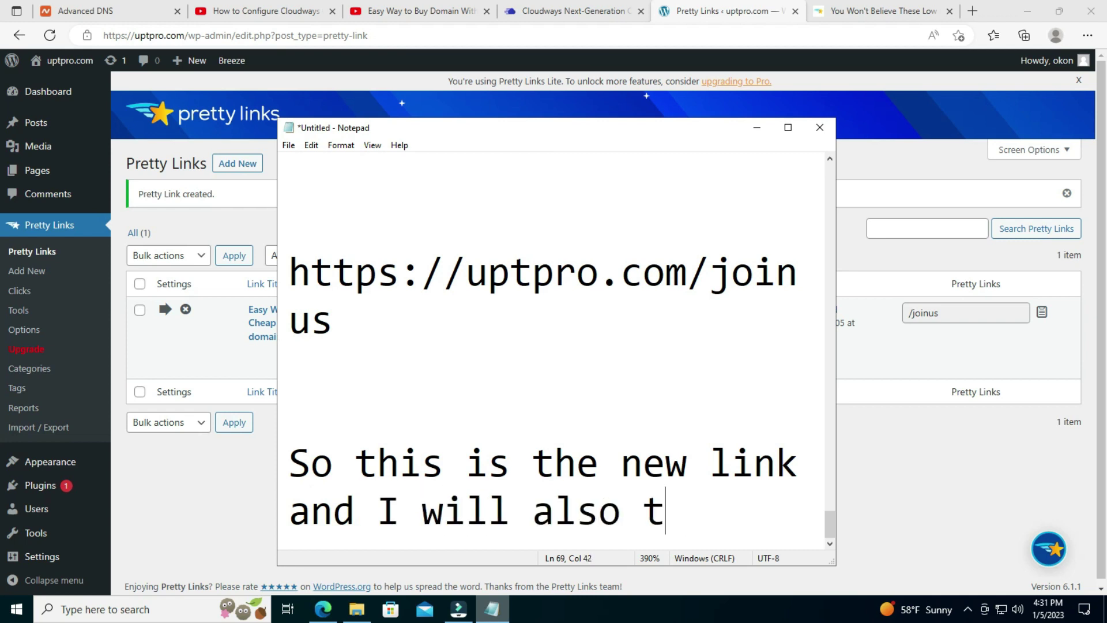
text(est)
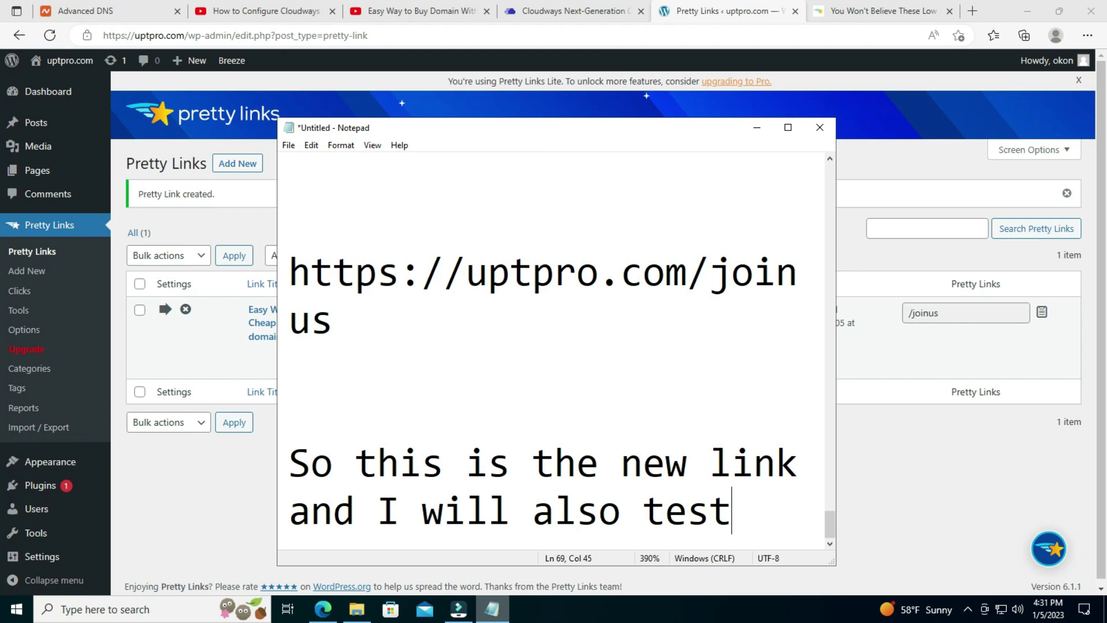
text( it s)
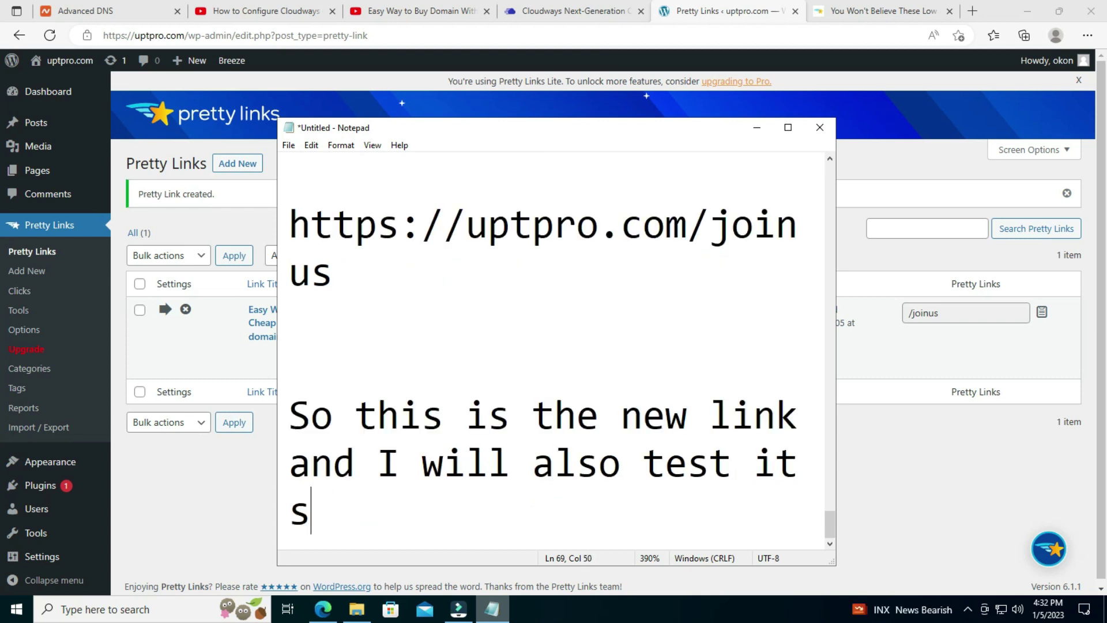
text(o you see)
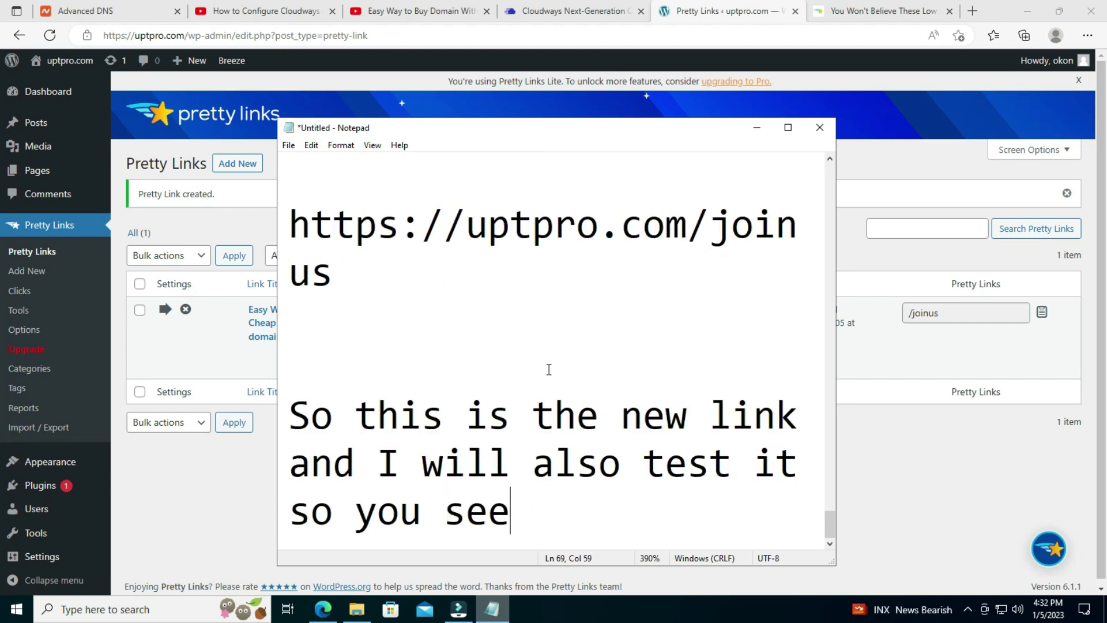
drag(350, 275, 287, 233)
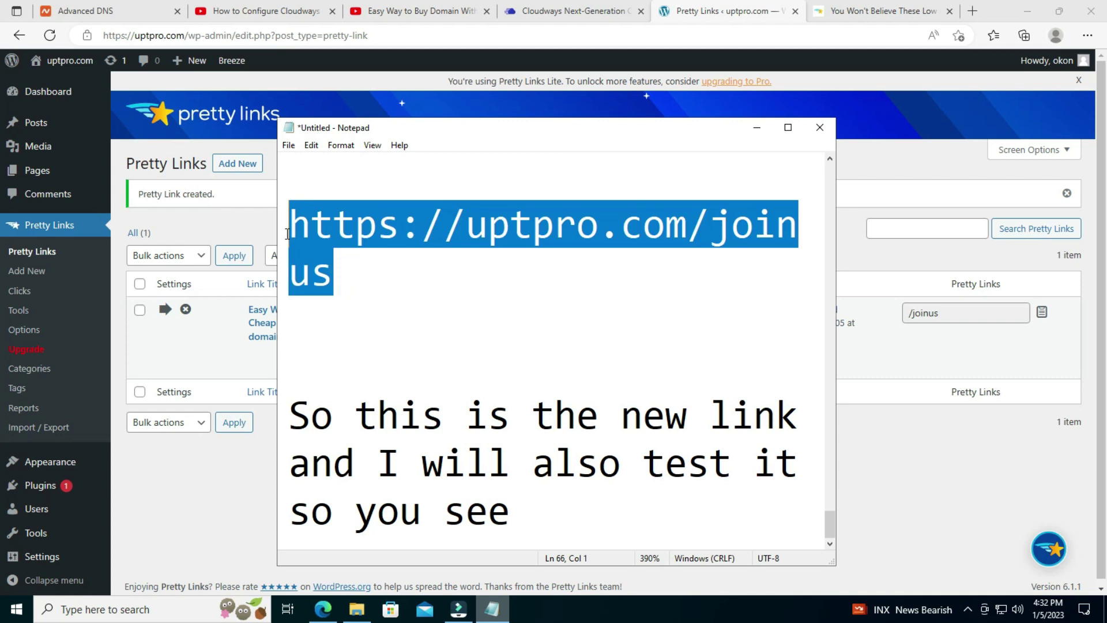
click(973, 11)
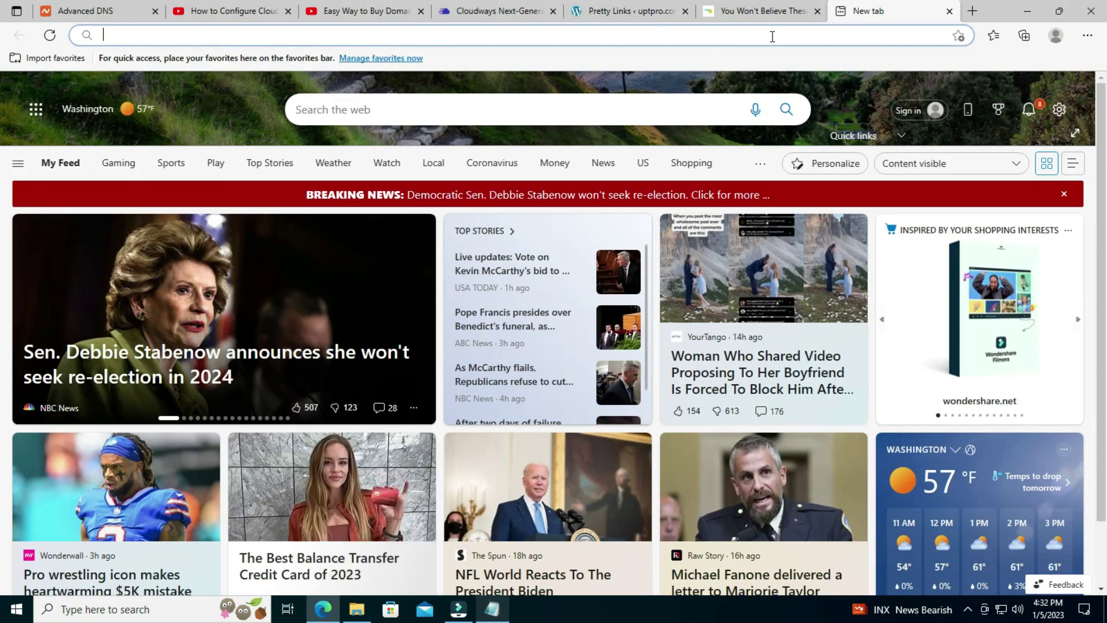
Step: Load uptpro.com/joinus in a new tab to confirm the YouTube redirect, then note 'Did you see this'
key(ctrl+v)
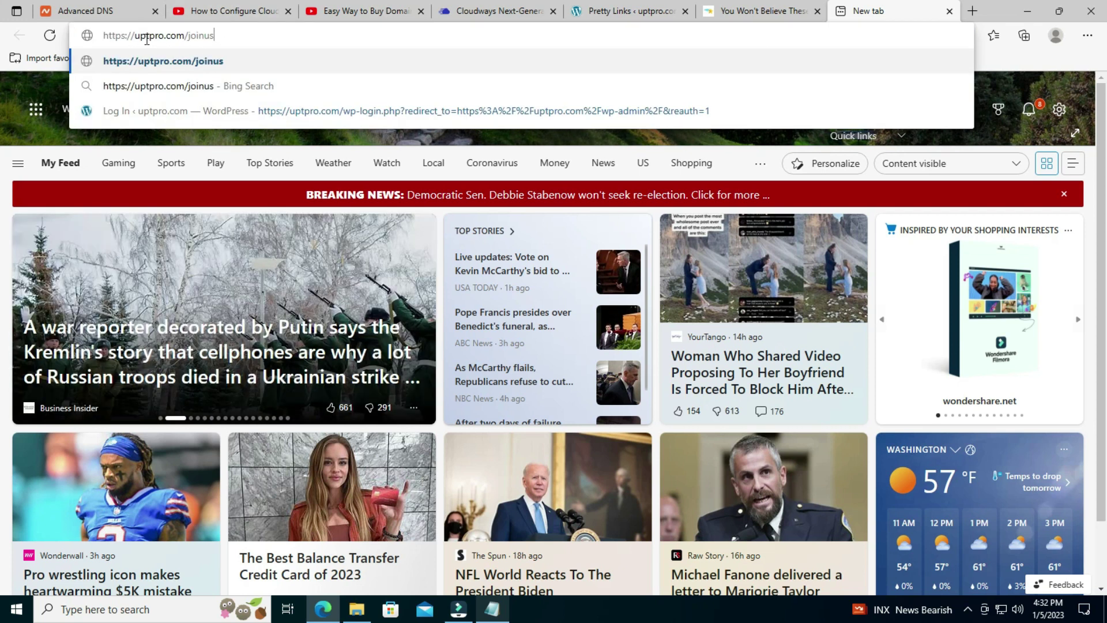
key(Return)
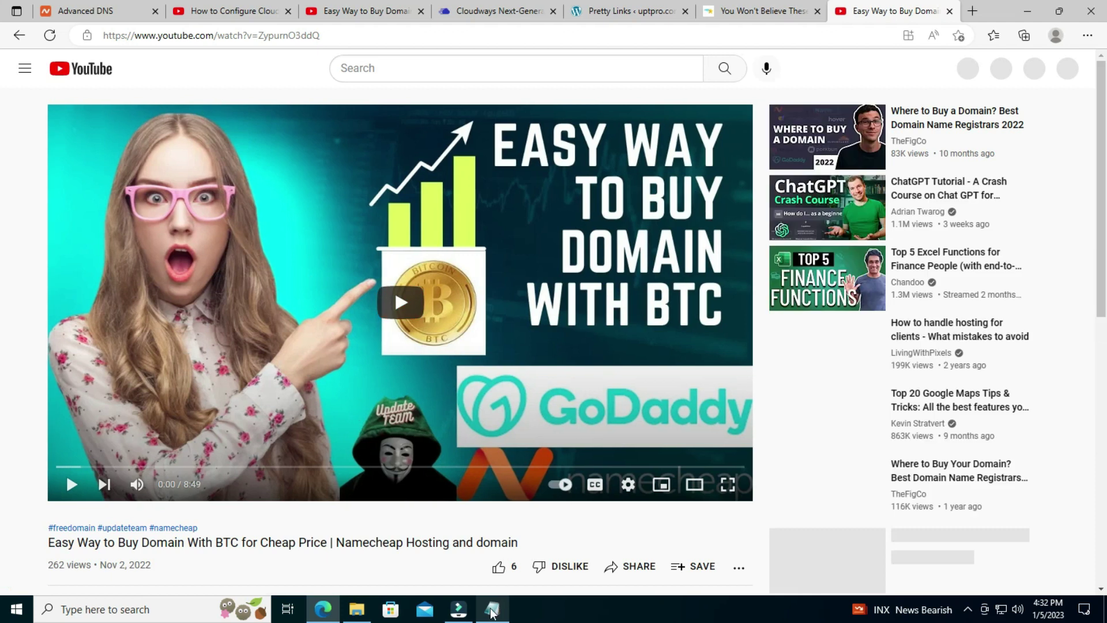
click(492, 610)
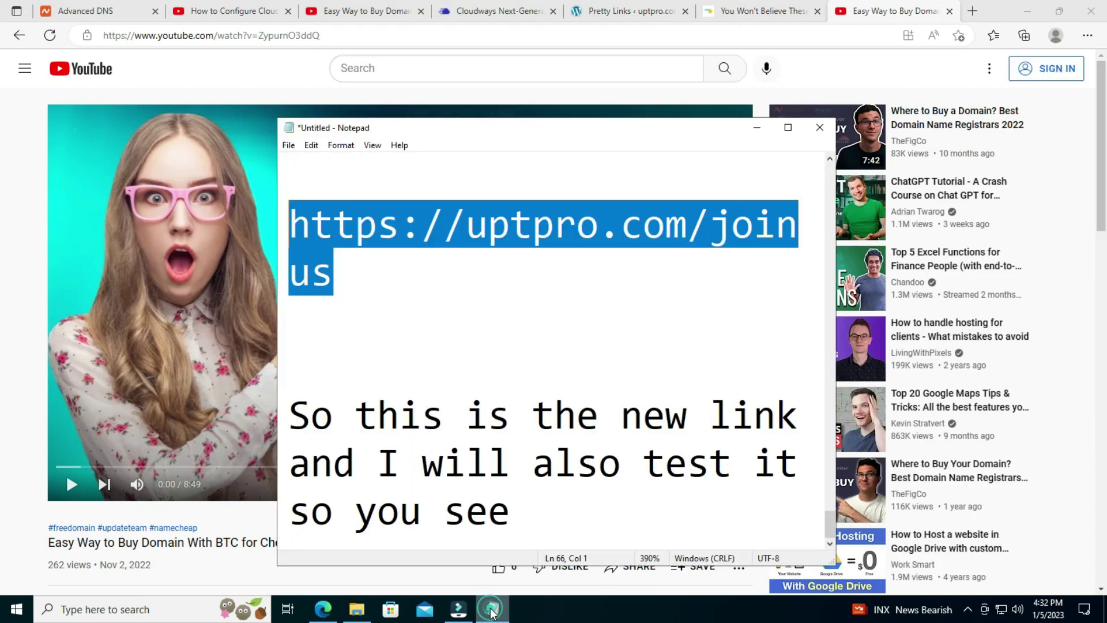
click(546, 530)
key(Return)
key(Return)
key(Return)
text(Did you see)
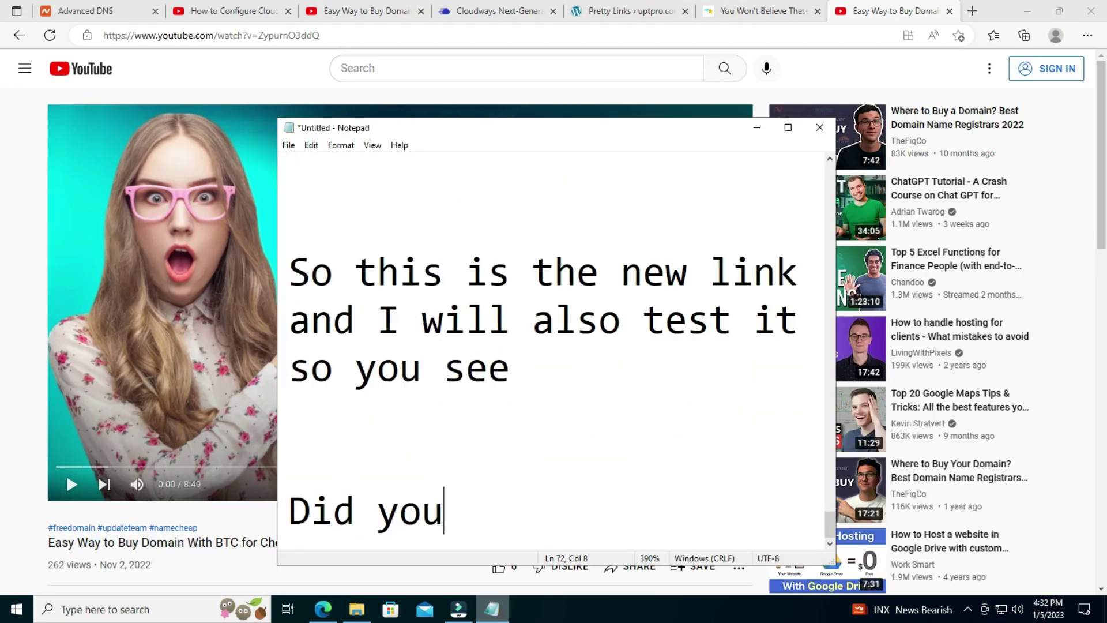
text( this)
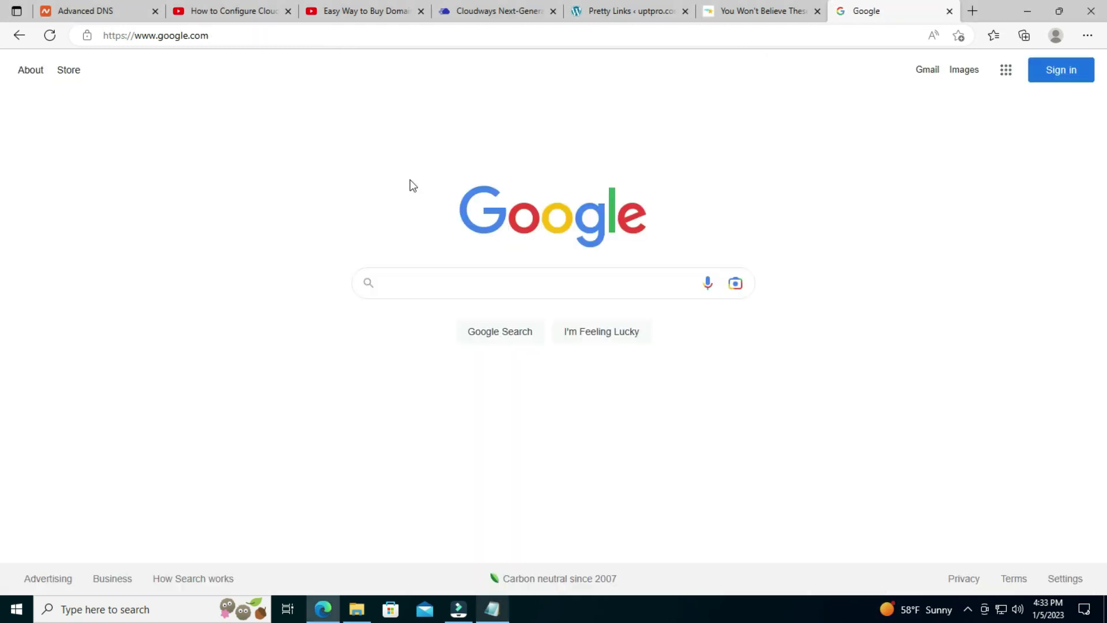
Step: Search Google for 'sms number online' and go to SMSReceiveFree's United States numbers
text(sms nu)
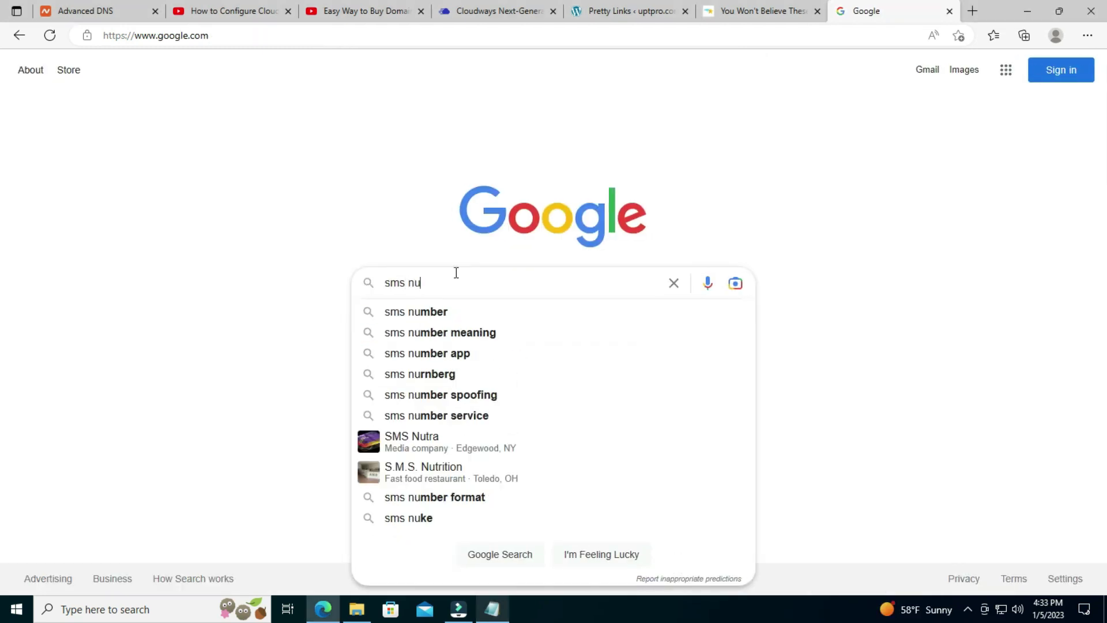
text(mber online)
key(Return)
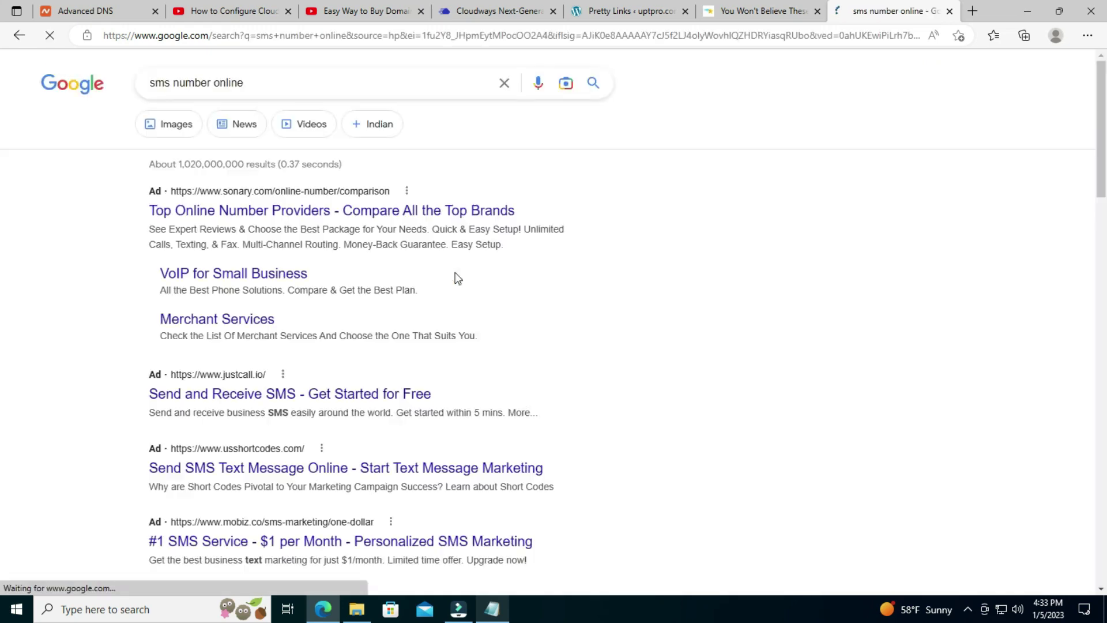
scroll(314, 239, down, 6)
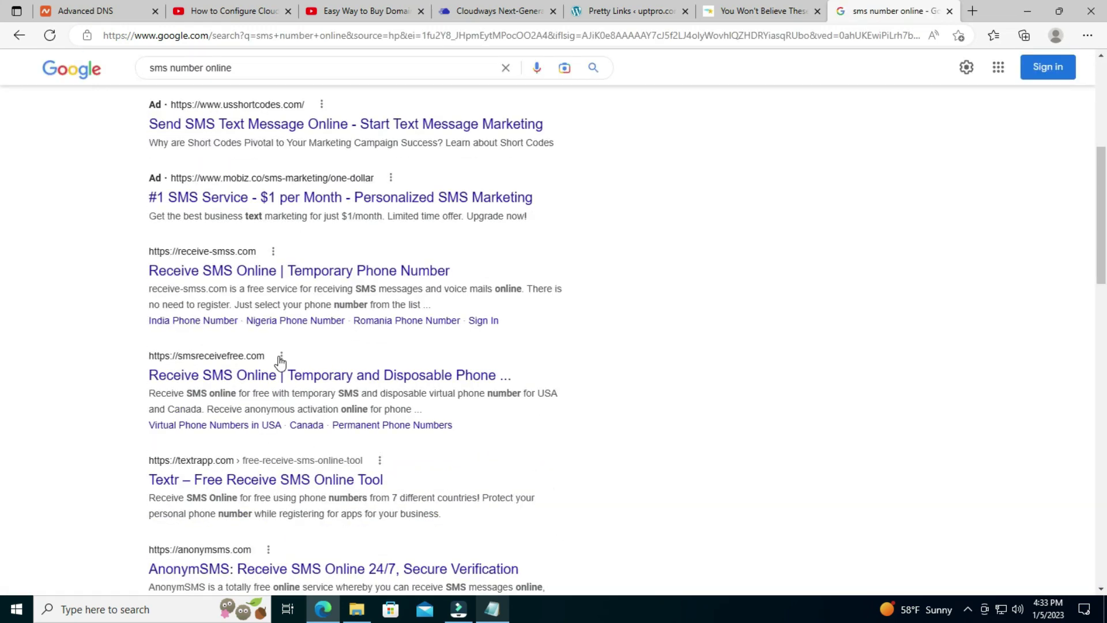
click(259, 374)
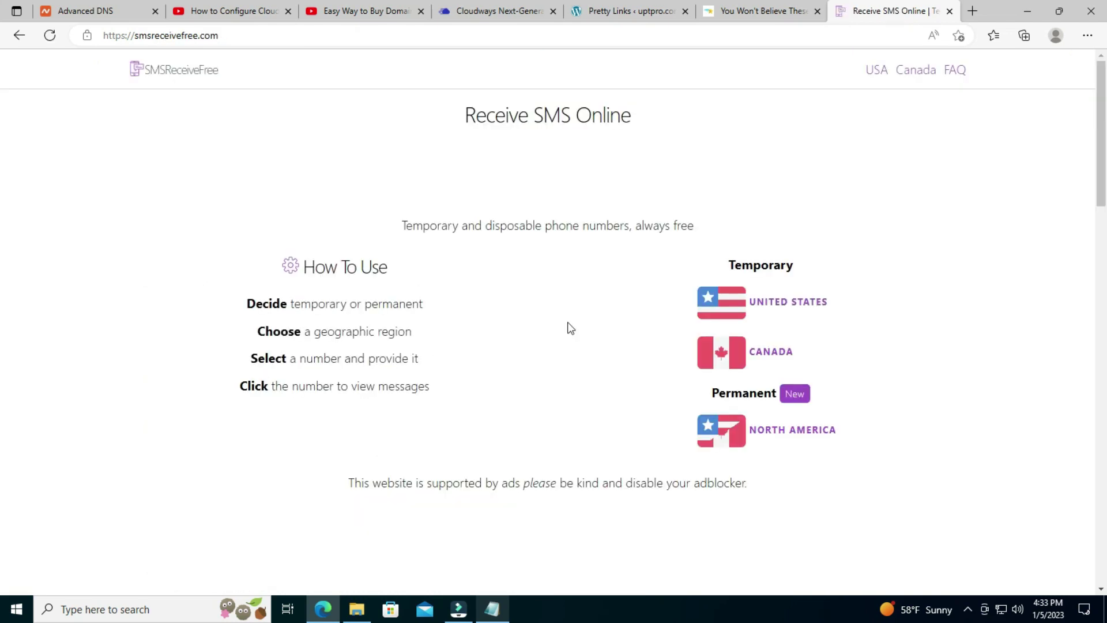
click(767, 302)
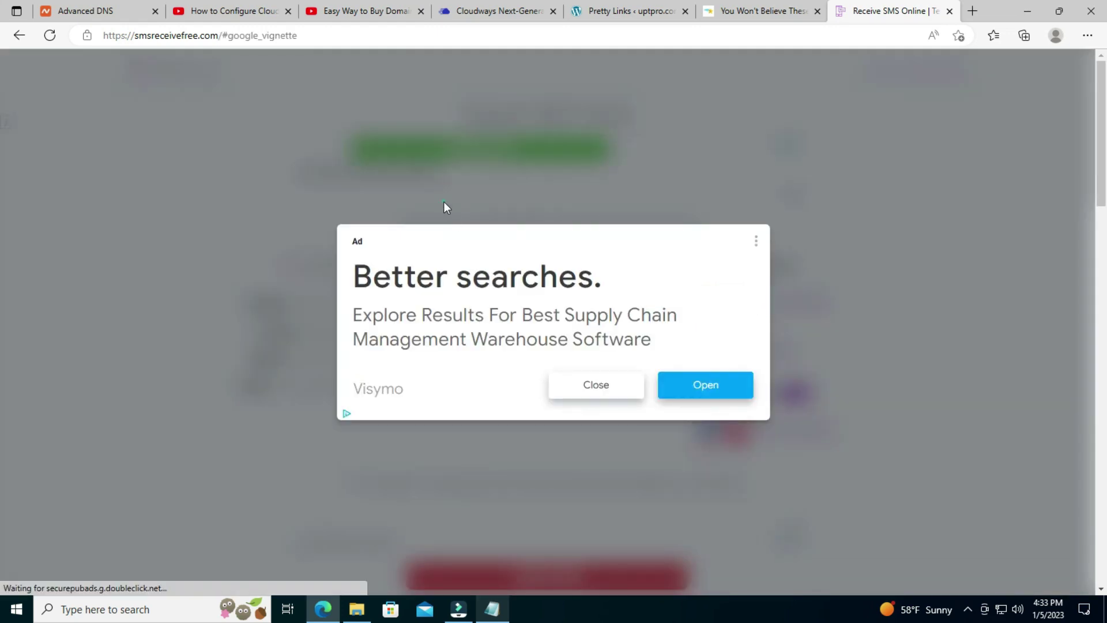
Step: Dismiss the ad and open the first Indiana US number's message inbox
click(254, 141)
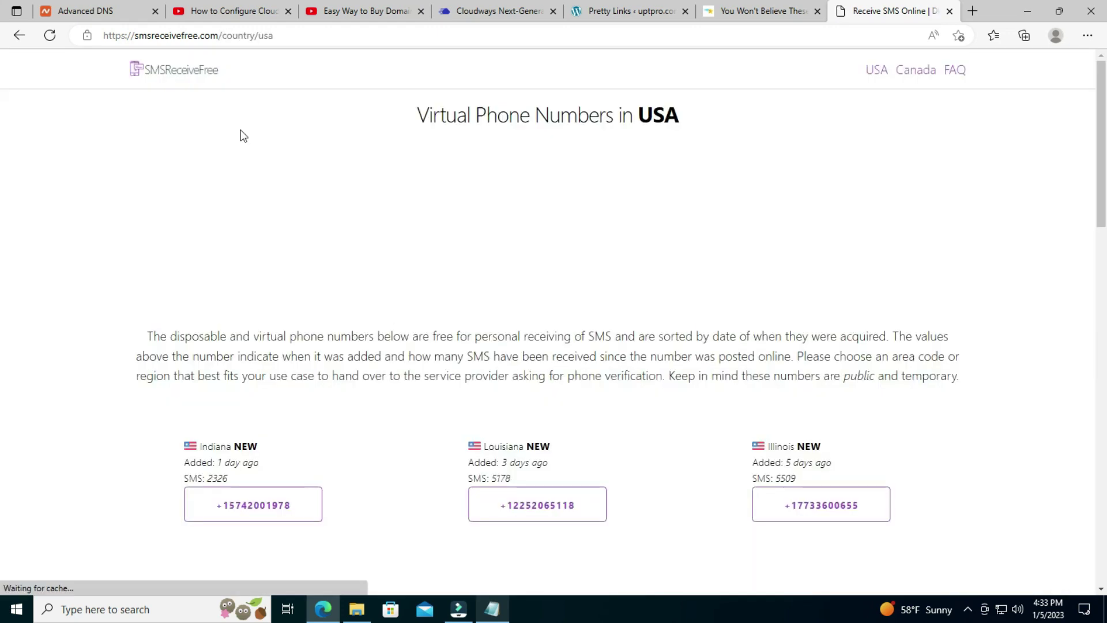
scroll(409, 190, down, 4)
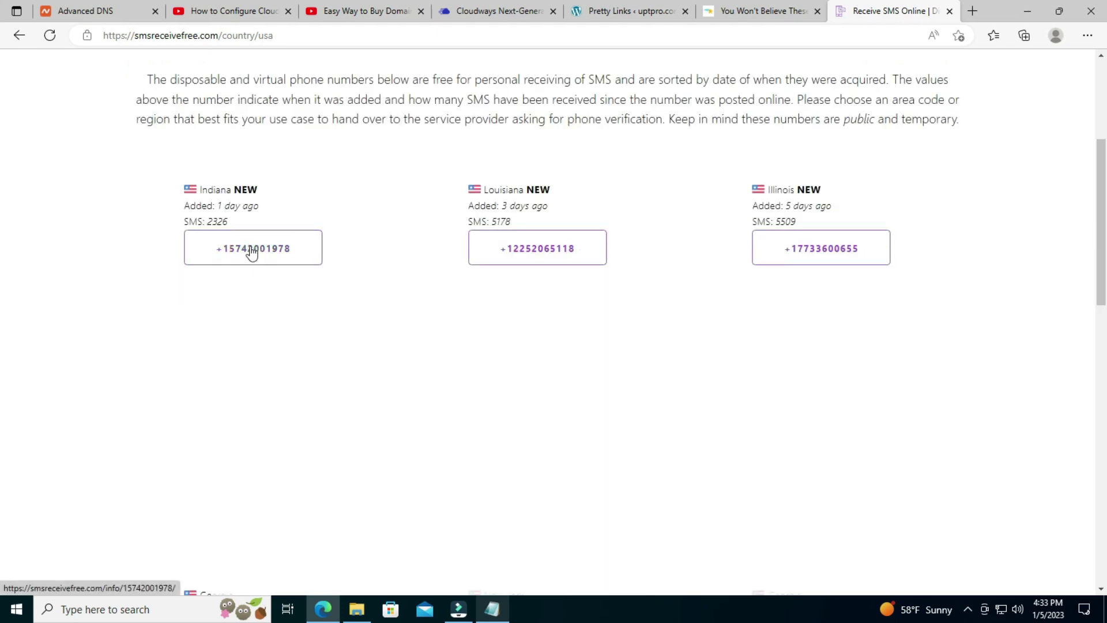
click(252, 249)
scroll(378, 213, down, 1)
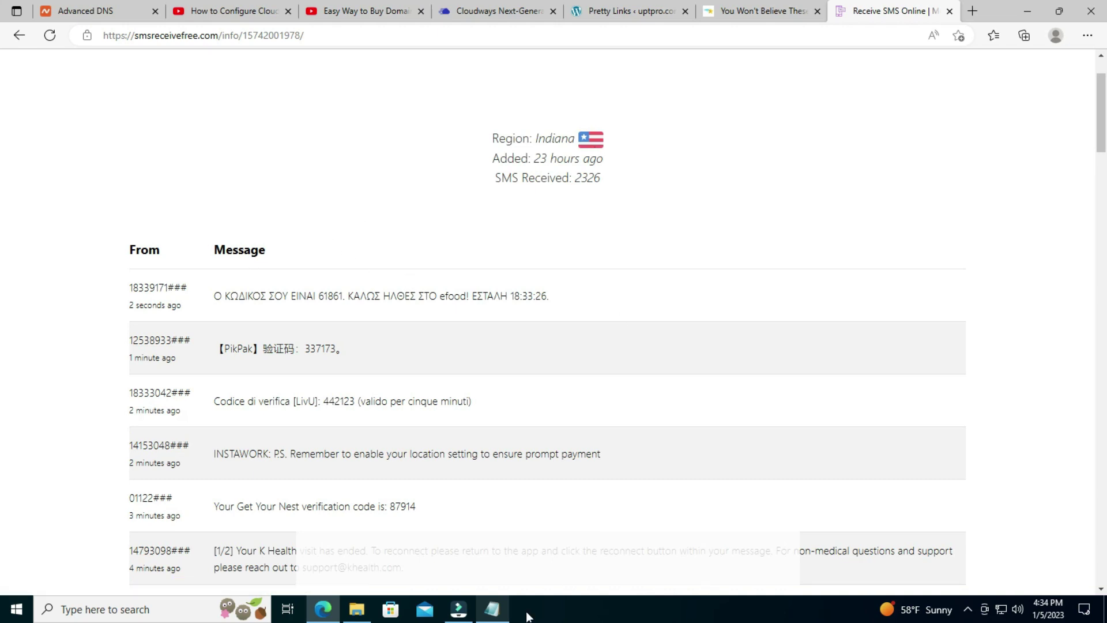
Step: Add 'I will send sms to it' to the notes and minimize Notepad
click(493, 615)
key(Return)
key(Return)
text(I will send sms to it)
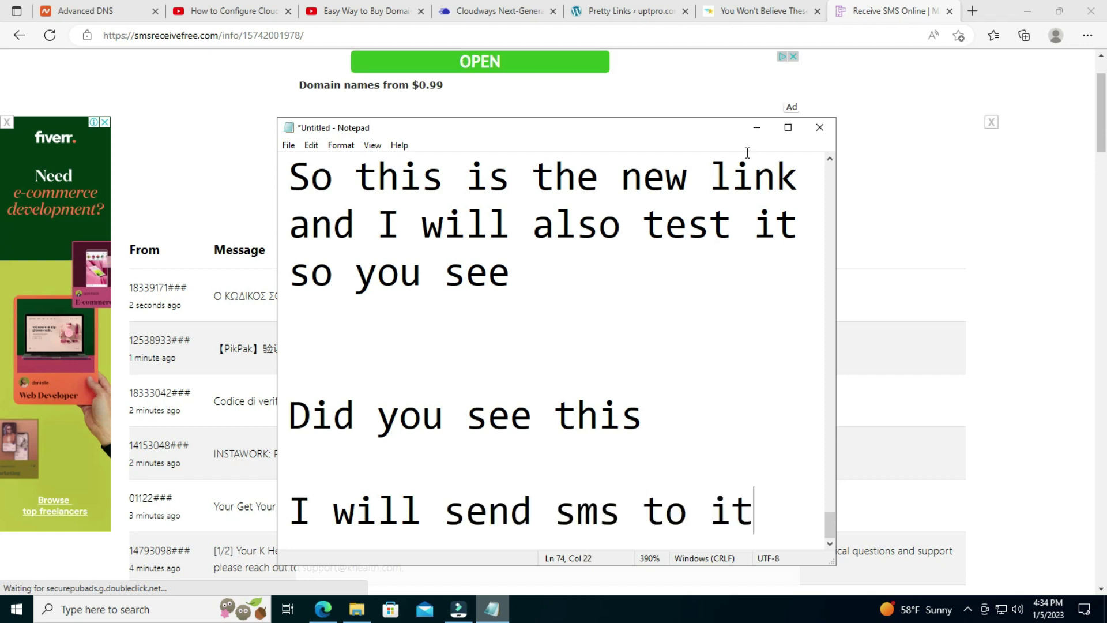
click(757, 127)
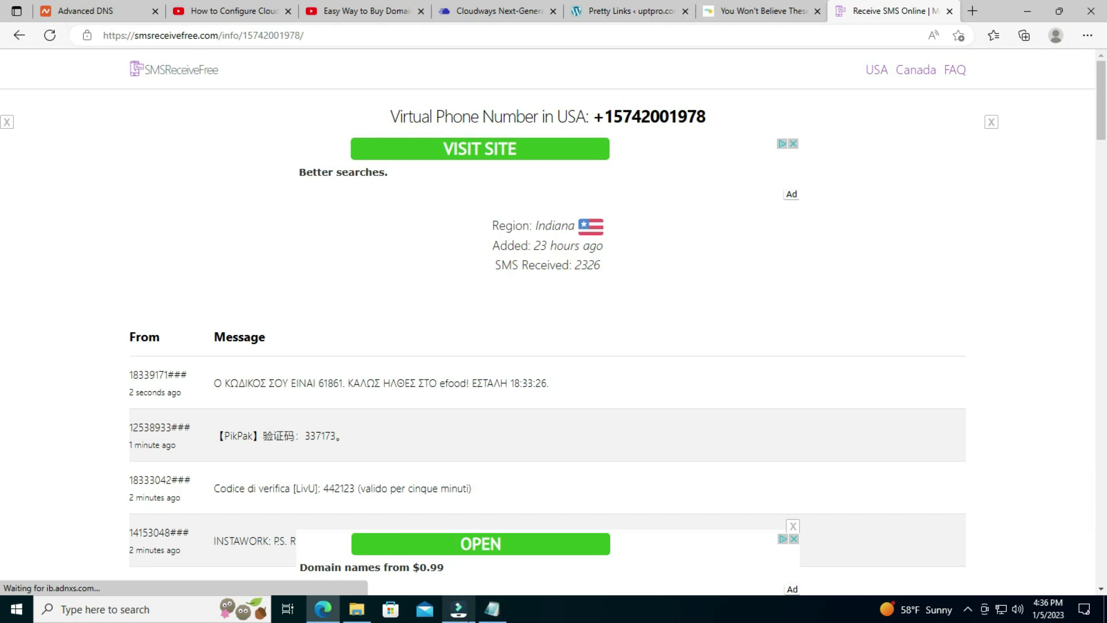
click(499, 615)
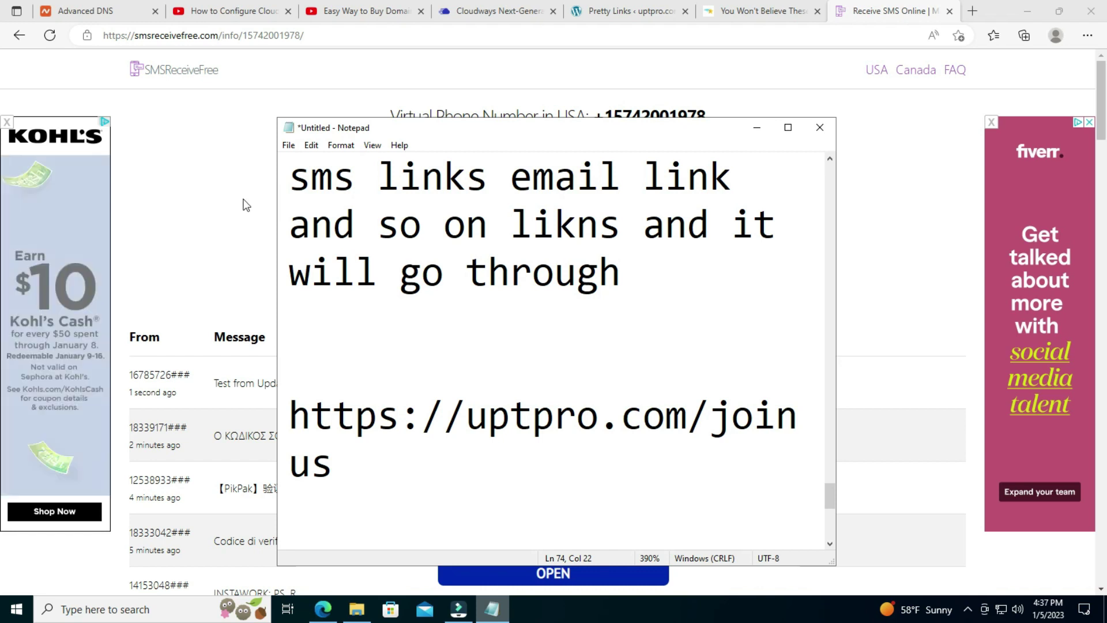
click(258, 205)
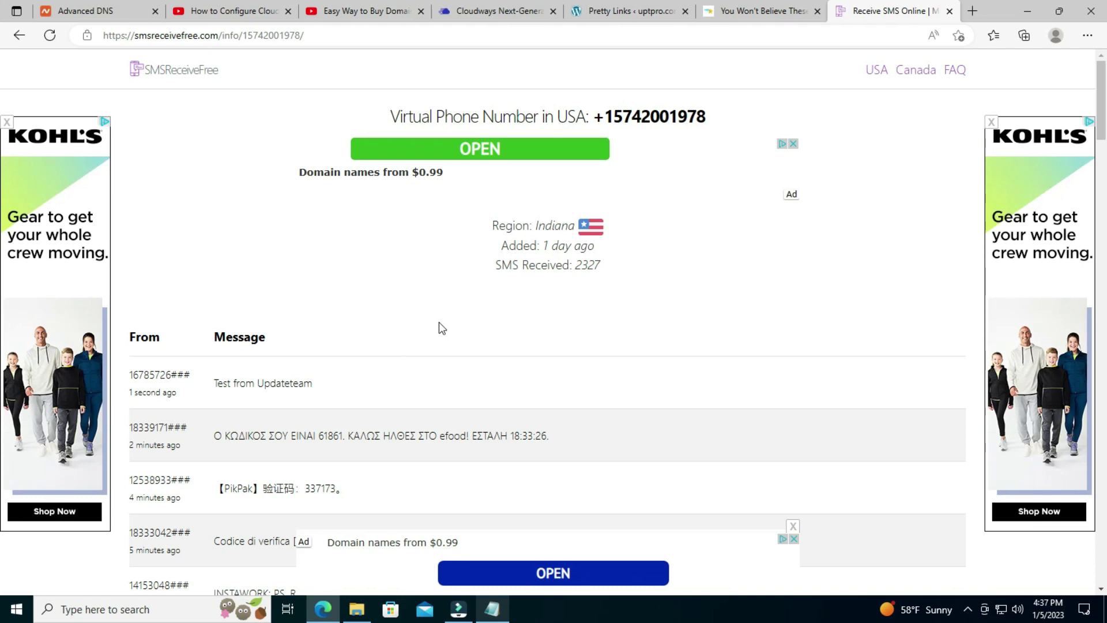
click(50, 35)
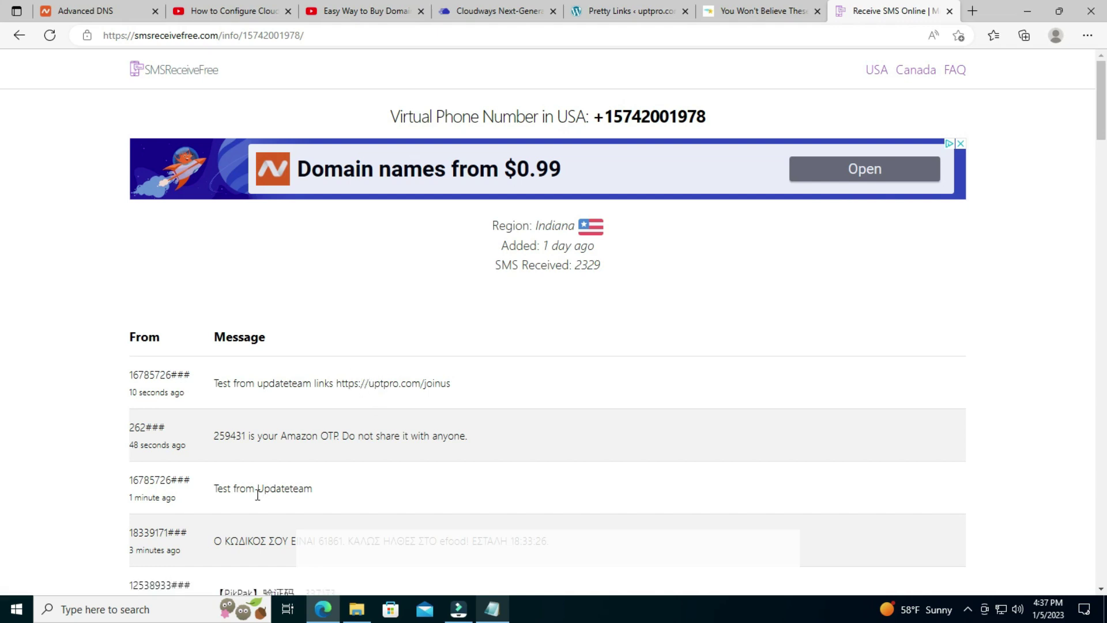
drag(131, 483, 133, 338)
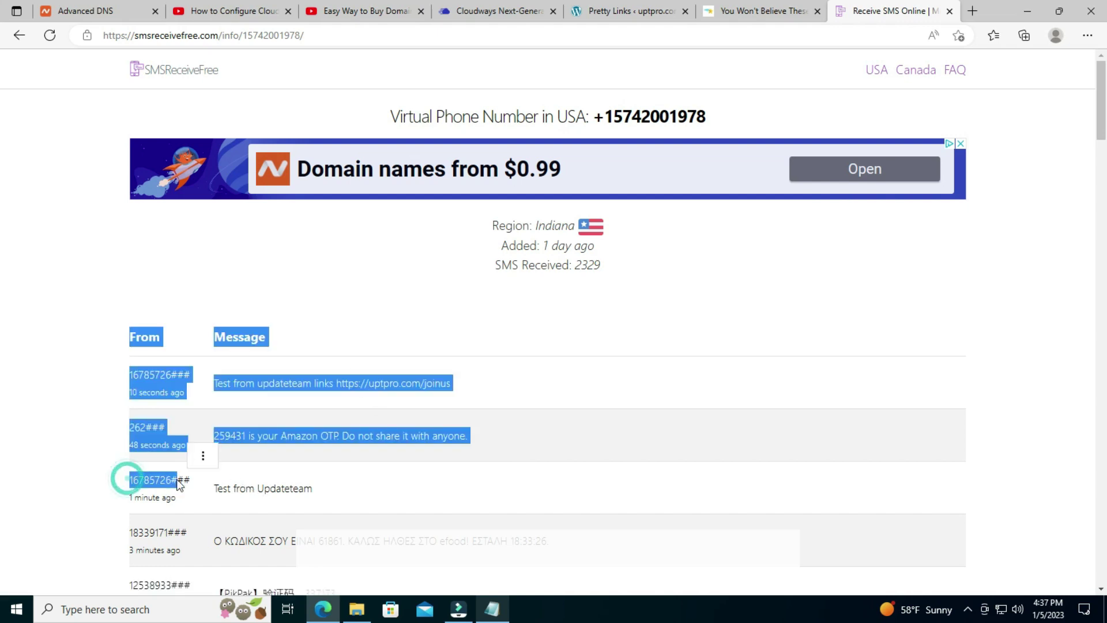
double_click(154, 375)
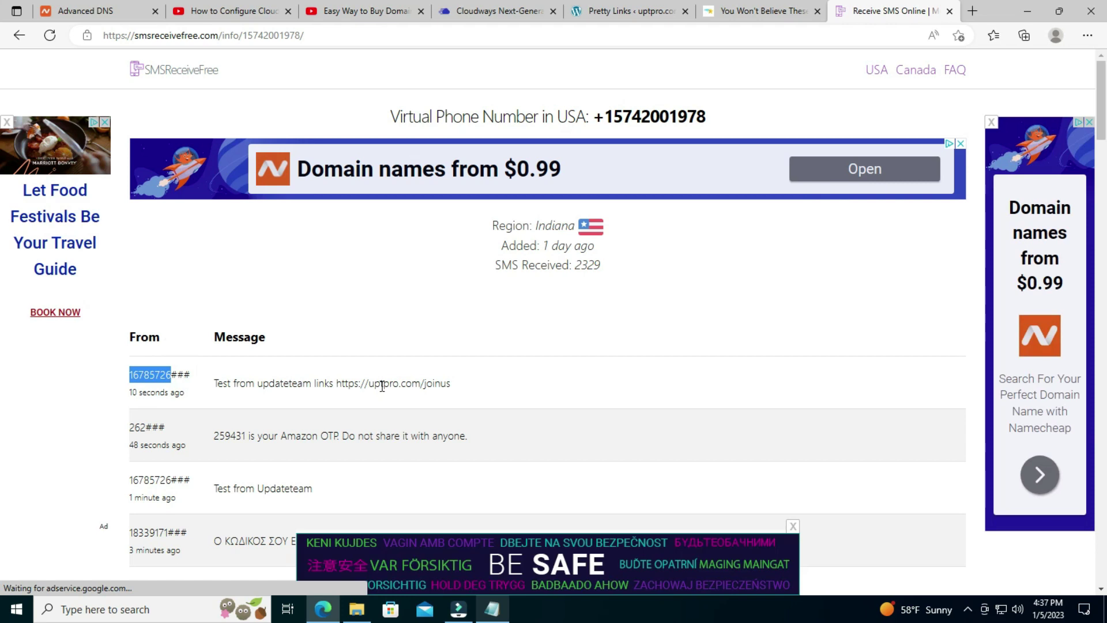
drag(337, 383, 450, 384)
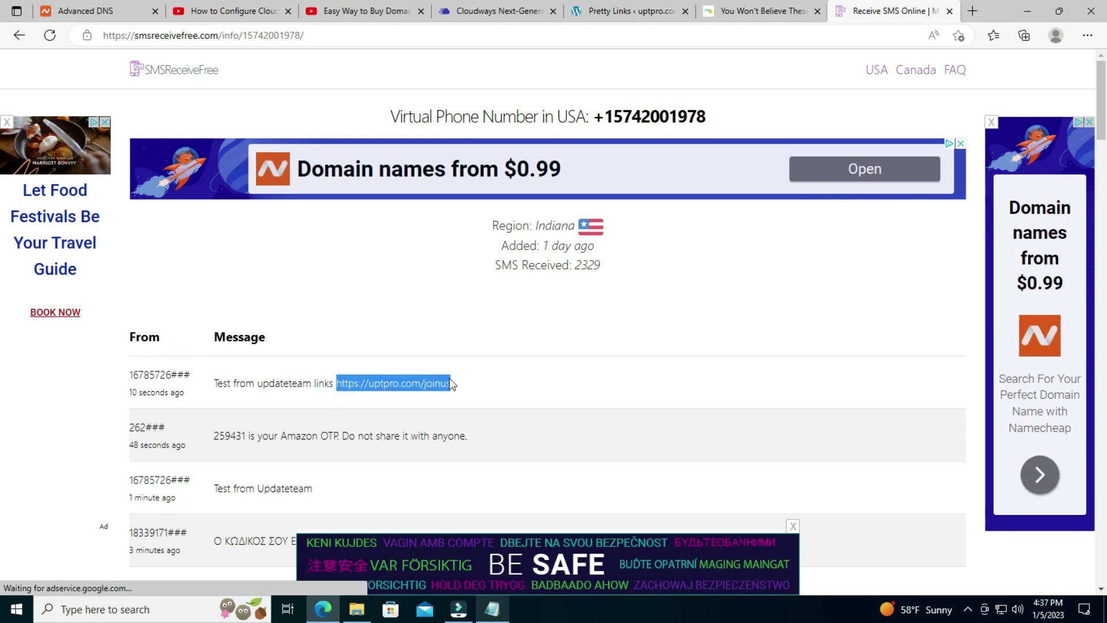
right_click(434, 387)
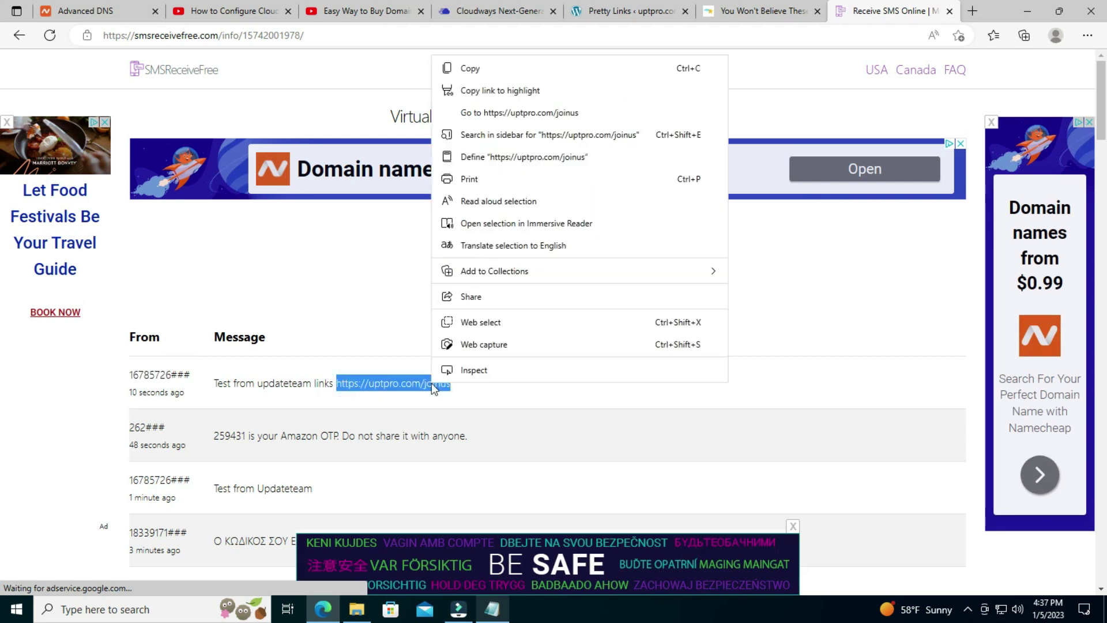
click(490, 113)
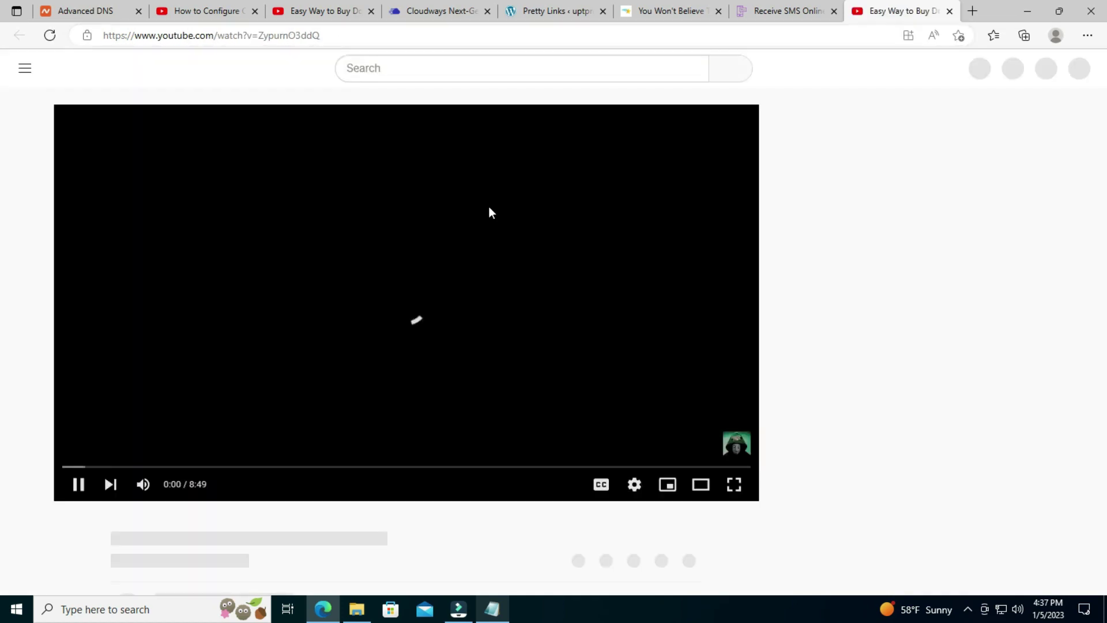
Step: Add notes 'So many features if you purchase a pro version' and 'lets look at who visited the site'
click(491, 613)
key(Return)
key(Return)
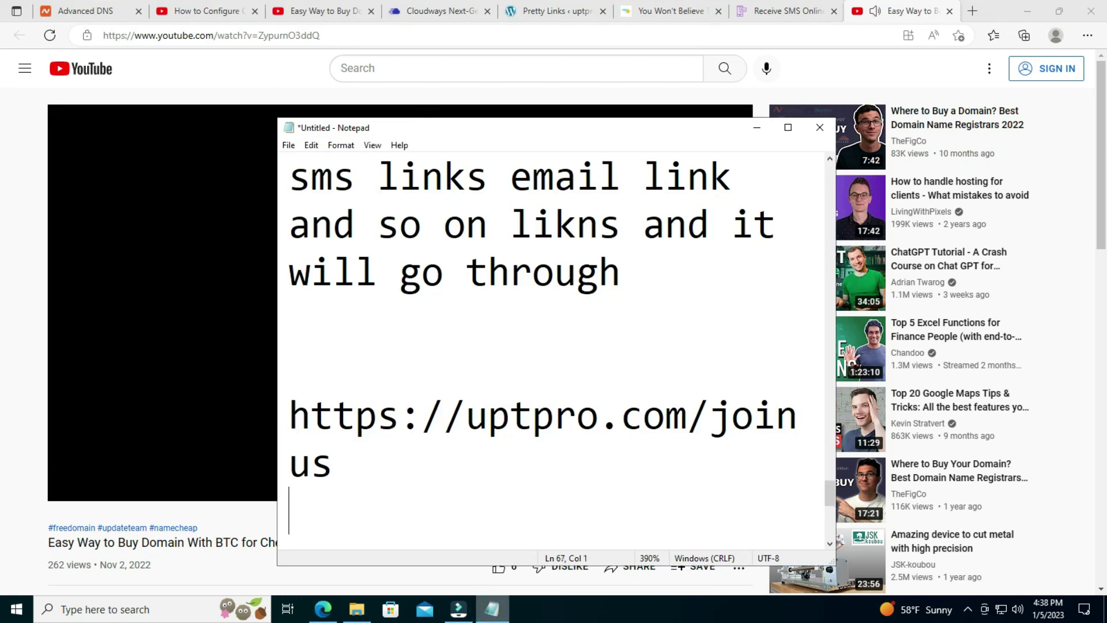
text(So many i)
key(BackSpace)
text(features if you )
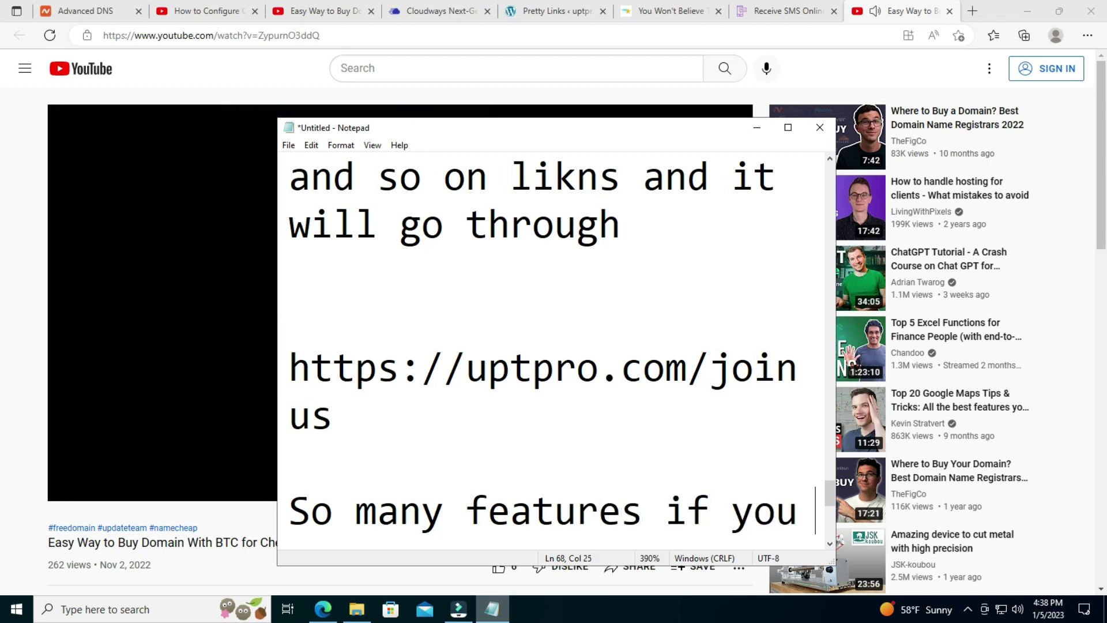
text(purchase a pro versi)
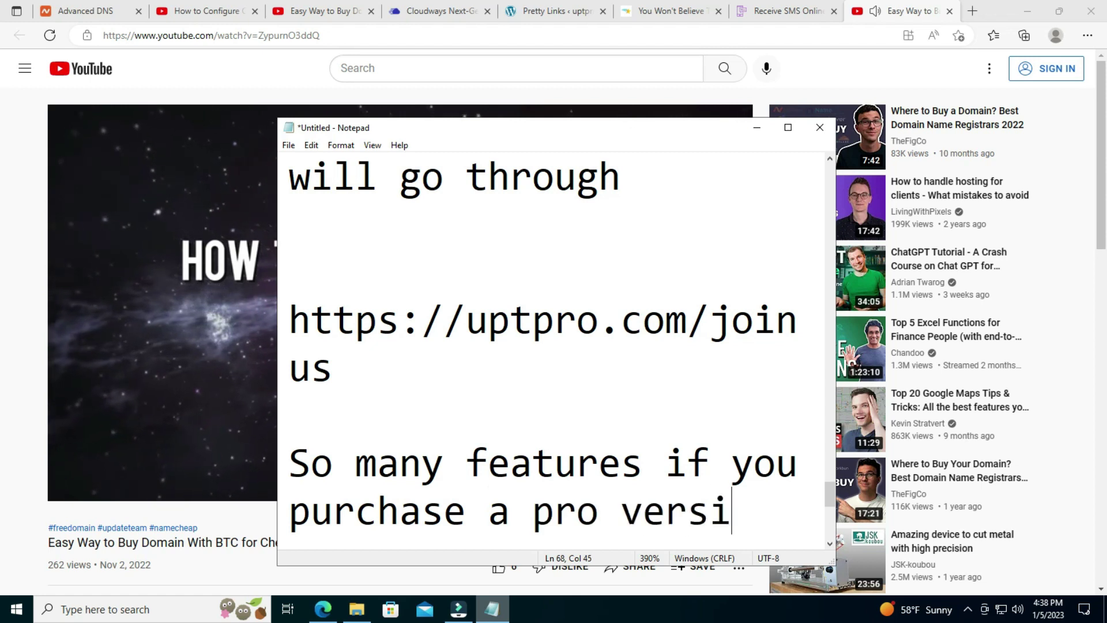
text(on)
key(Return)
key(Return)
key(Return)
text(lets look at wgo)
key(BackSpace)
key(BackSpace)
key(BackSpace)
text(ho visi)
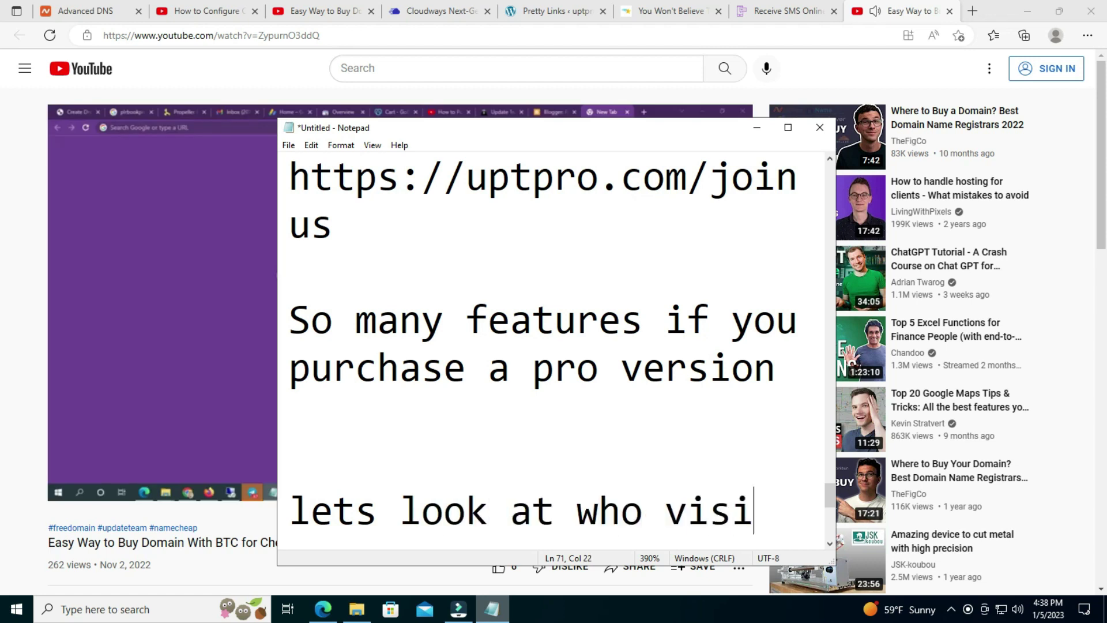
text(ted the site)
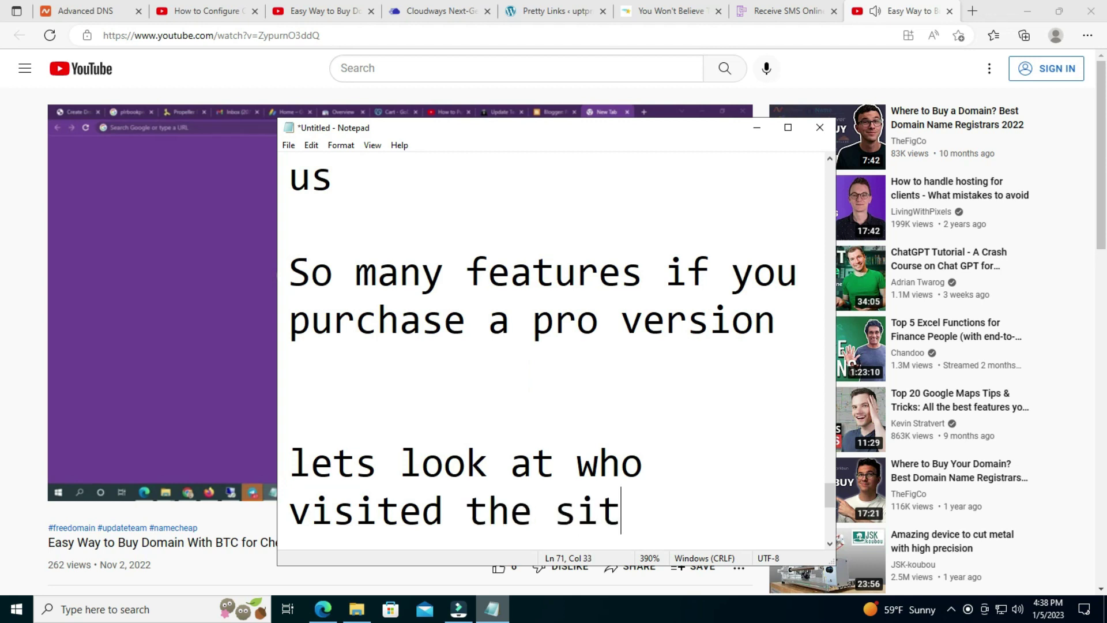
Step: Minimize the notes, close the SMS tab and return to the WordPress Pretty Links list
click(758, 127)
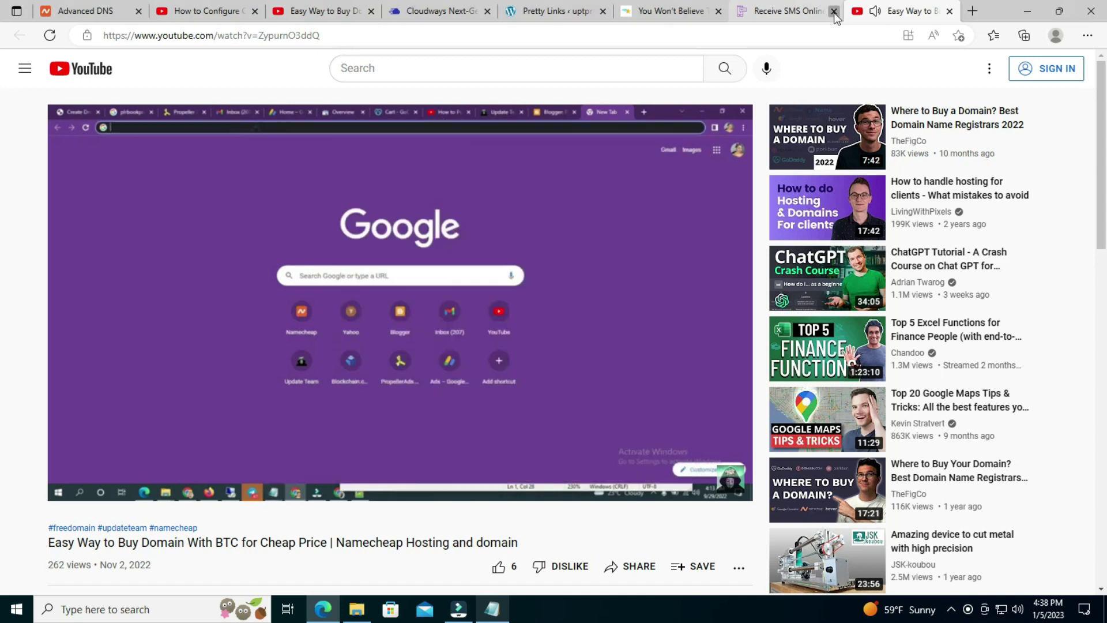
click(835, 11)
click(540, 8)
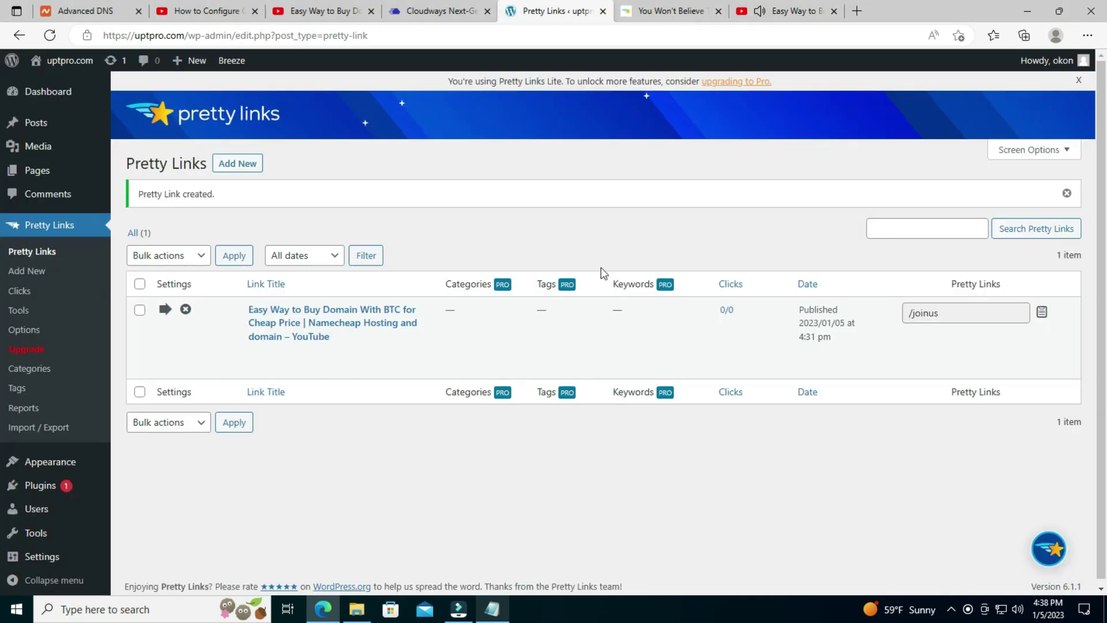
Step: Open the /joinus clicks report showing two clicks on 2023-01-05 from one IP
click(727, 310)
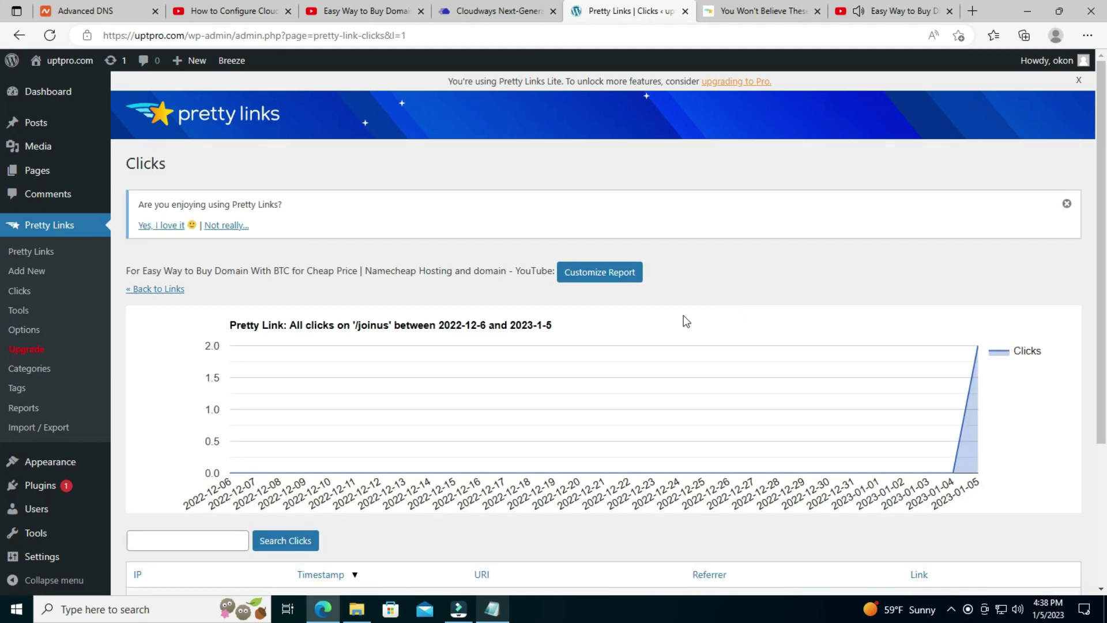
scroll(448, 449, down, 3)
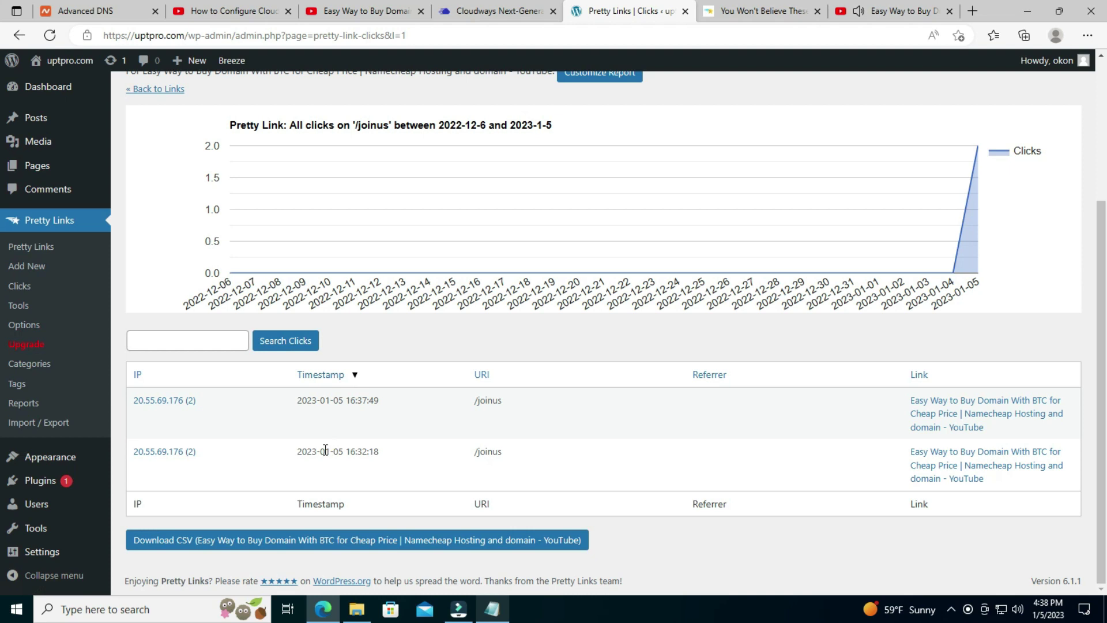
click(497, 608)
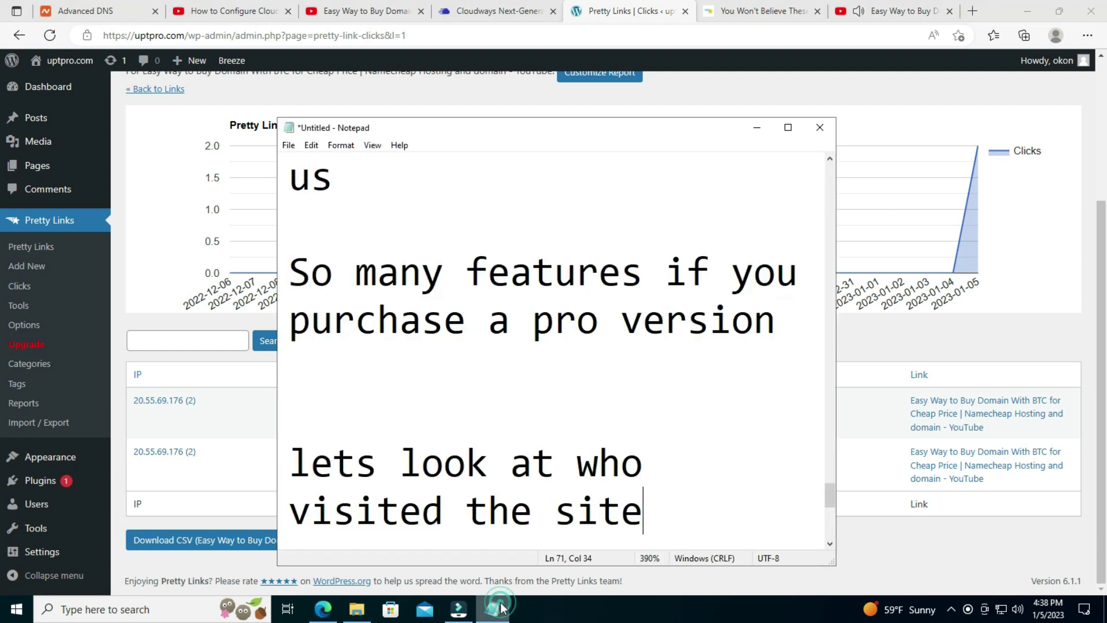
Step: Note that only I visited the link, then add a line about easy shortening and pricing plans
key(Return)
key(Return)
key(Return)
text(you can)
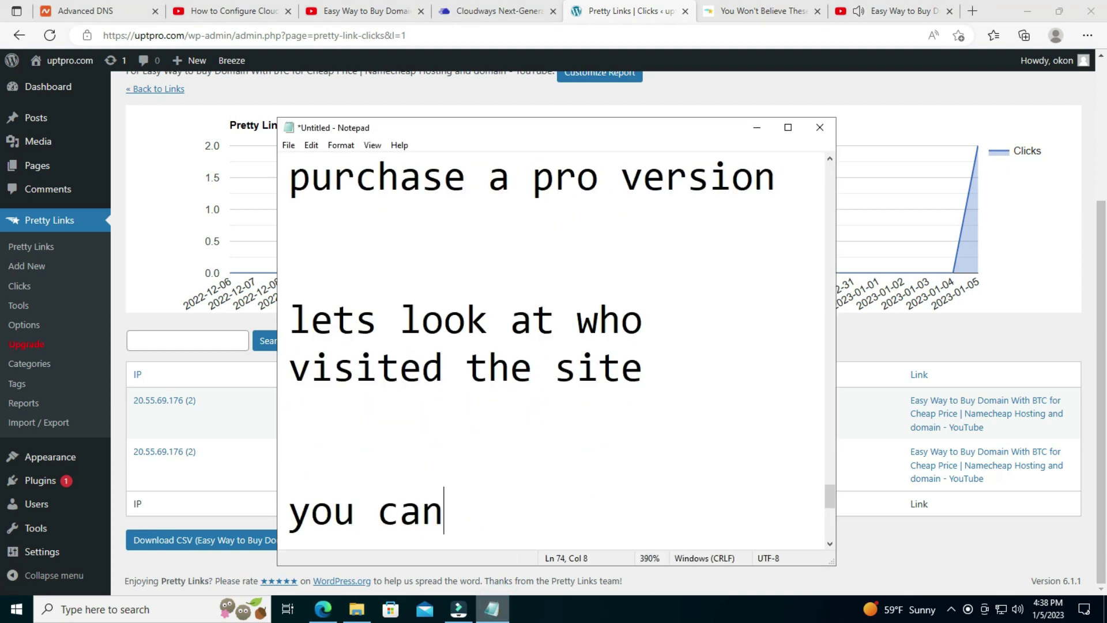
text( see its )
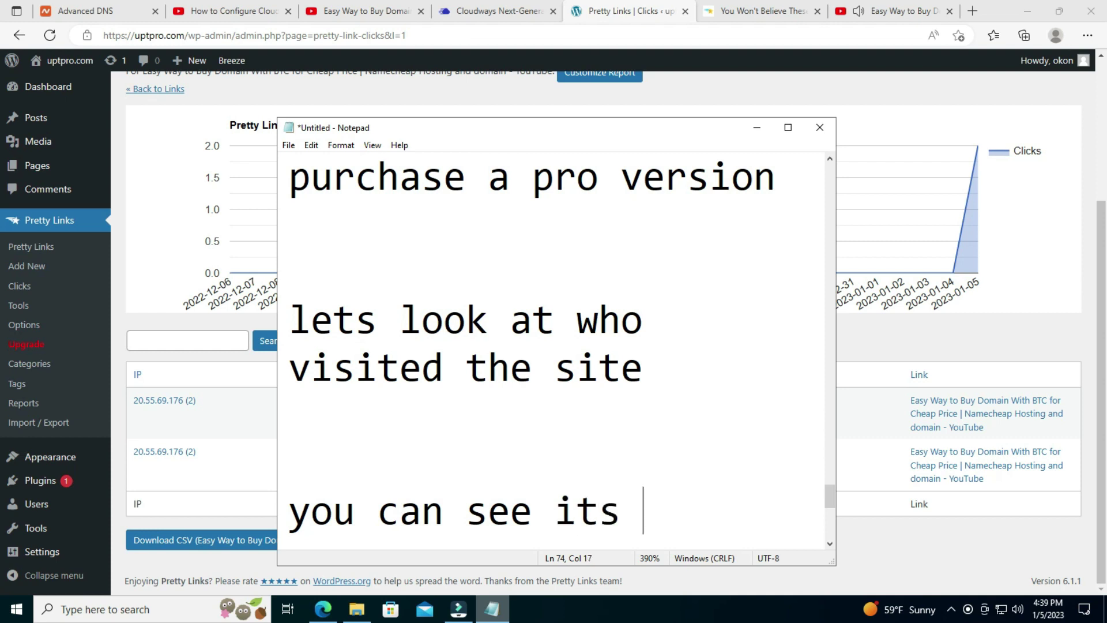
text(me only )
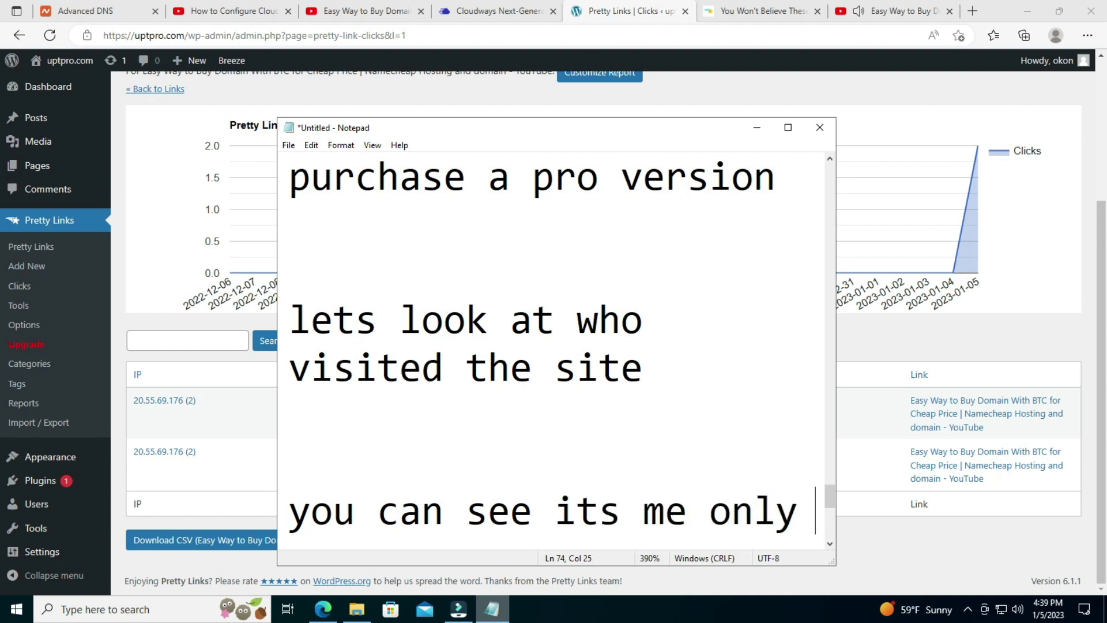
text(and no one)
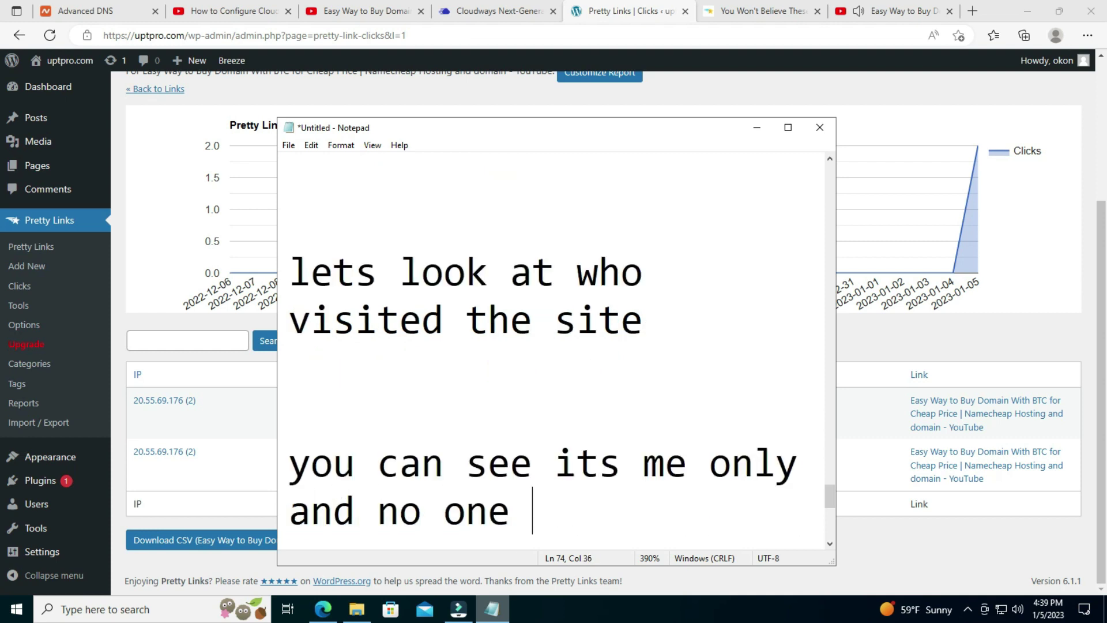
text( visite)
key(BackSpace)
text(my si)
key(BackSpace)
key(BackSpace)
text(t)
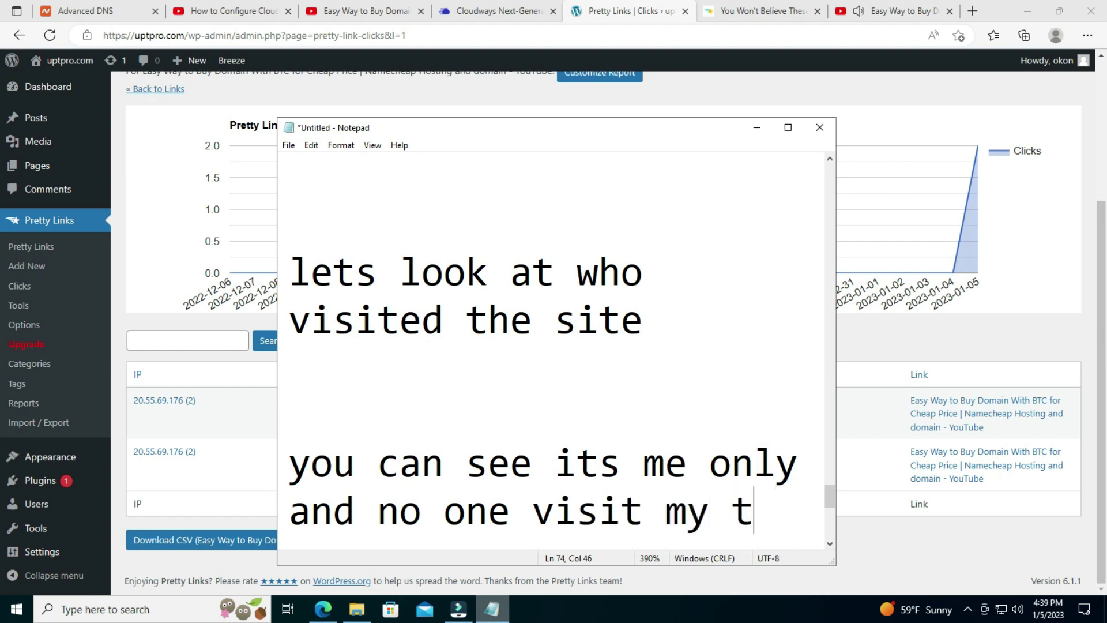
text(he link)
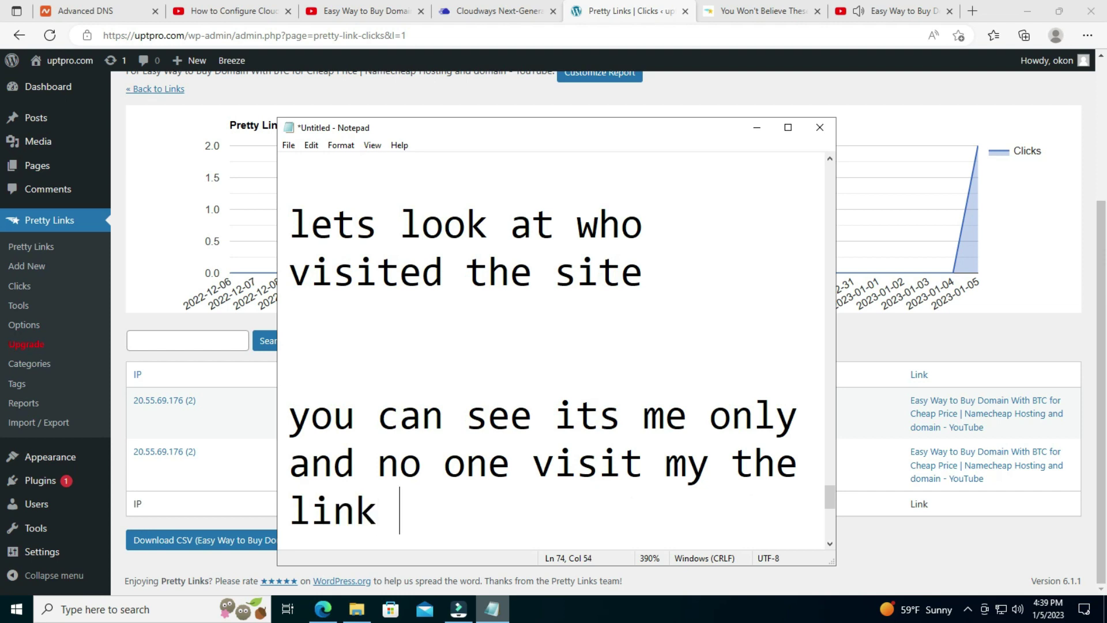
key(Return)
key(Return)
text(shorten yo)
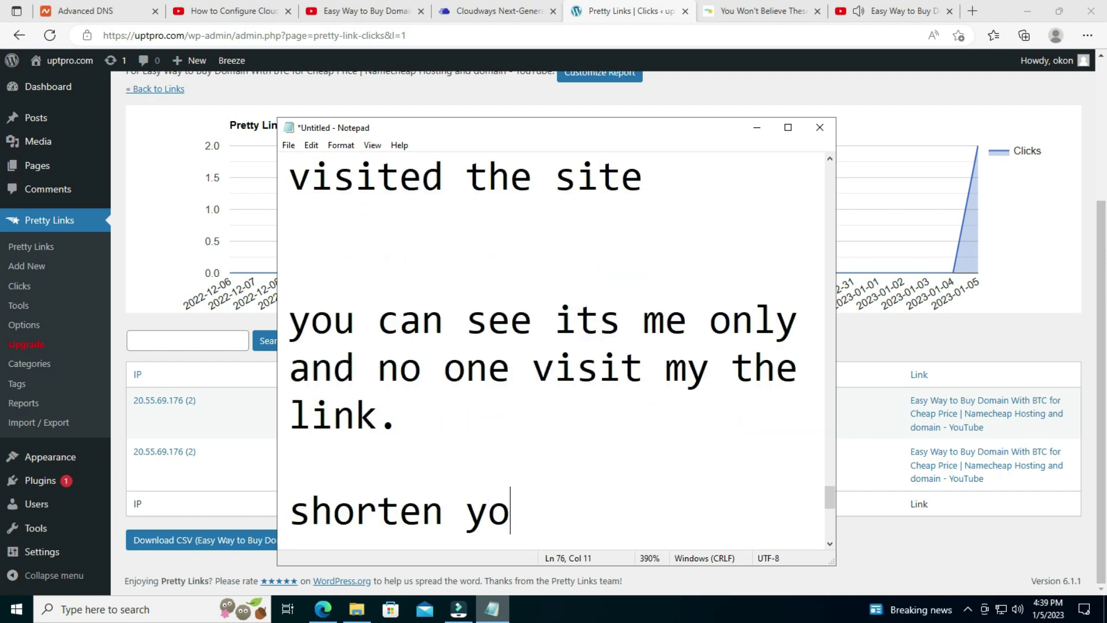
text(ur link )
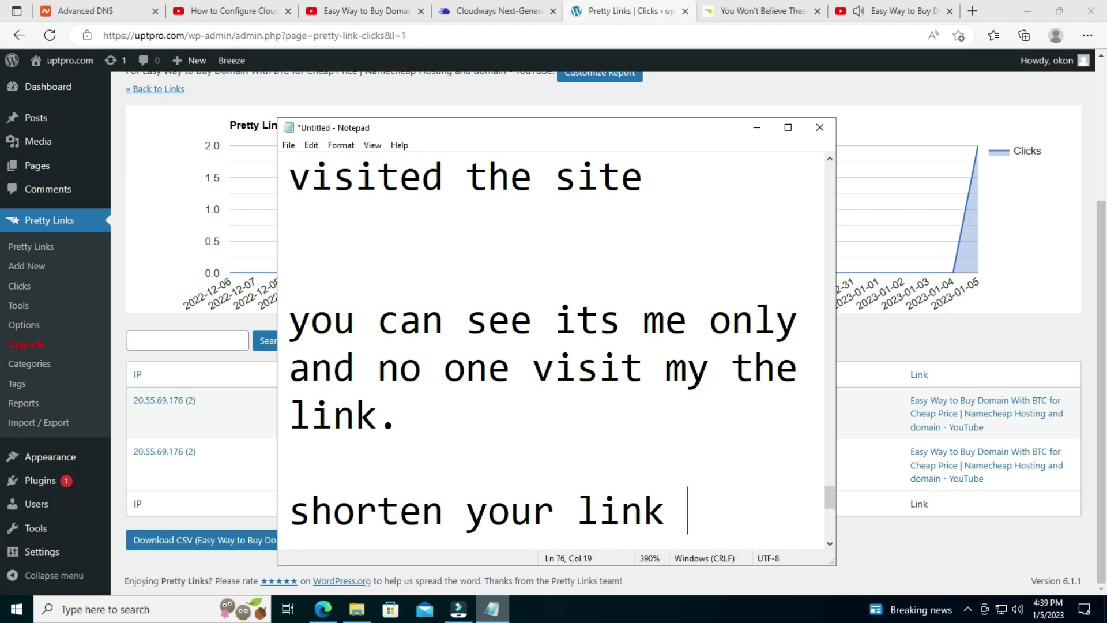
text( easy way)
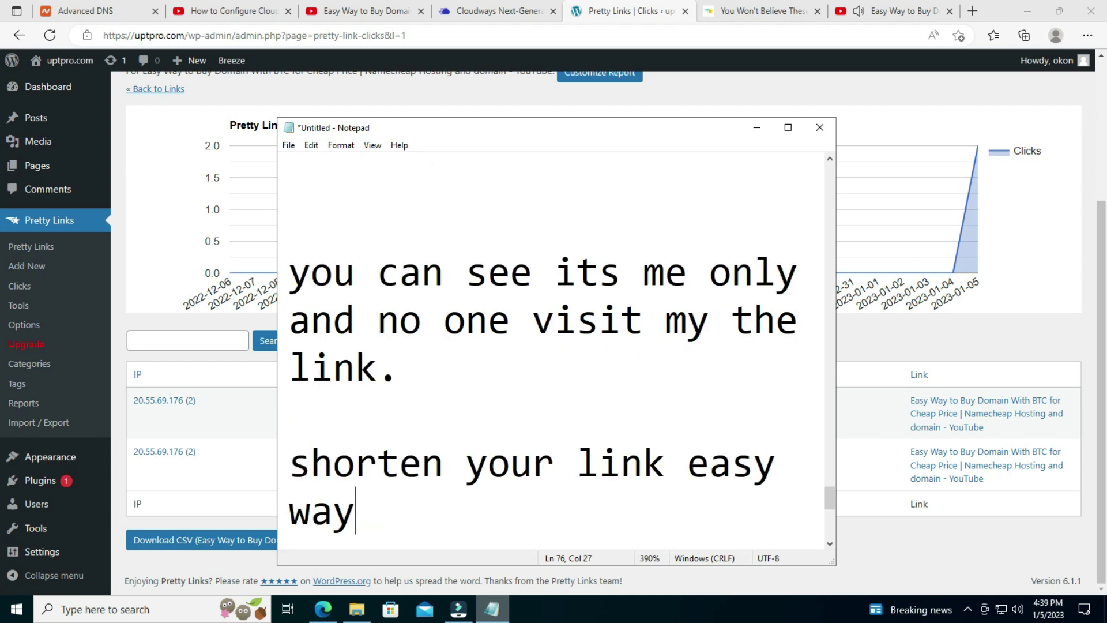
text(. lets loo)
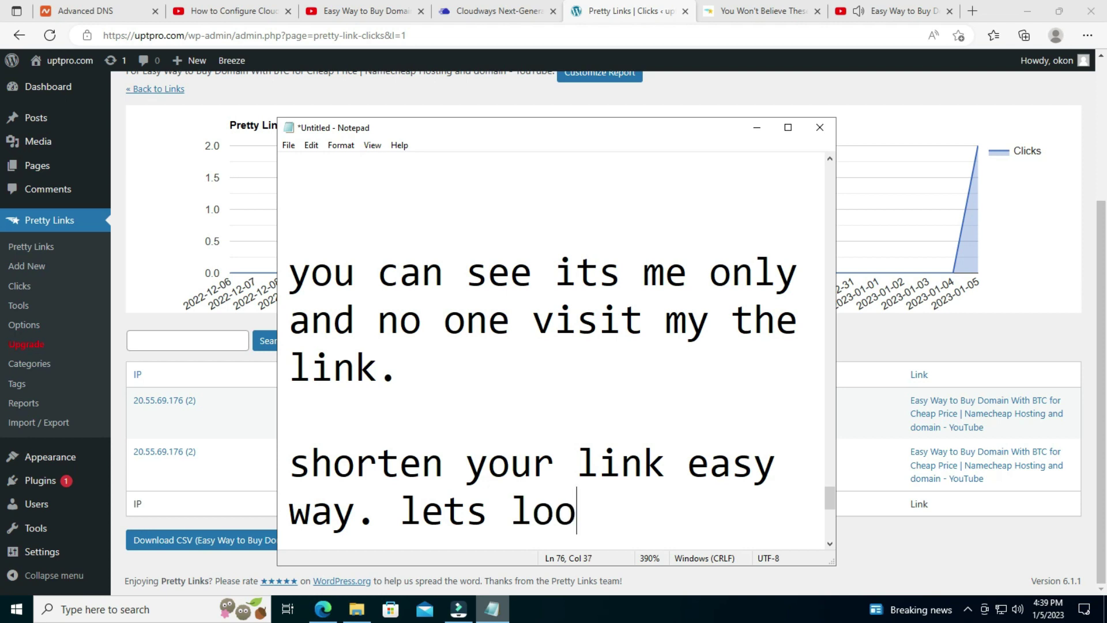
text(k at the pric)
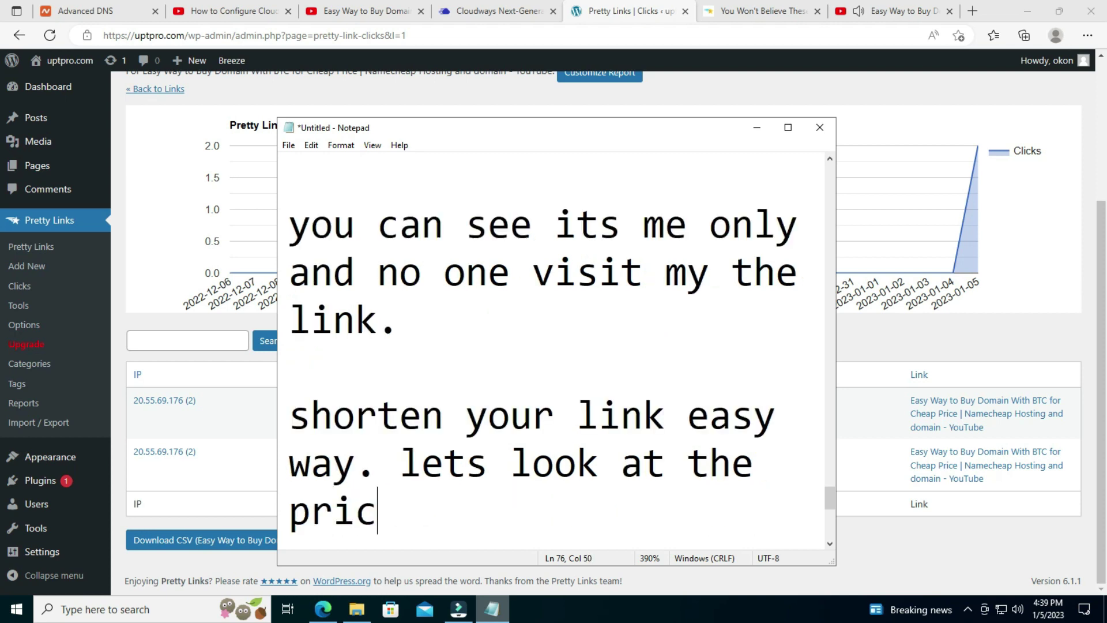
text(ing  plan)
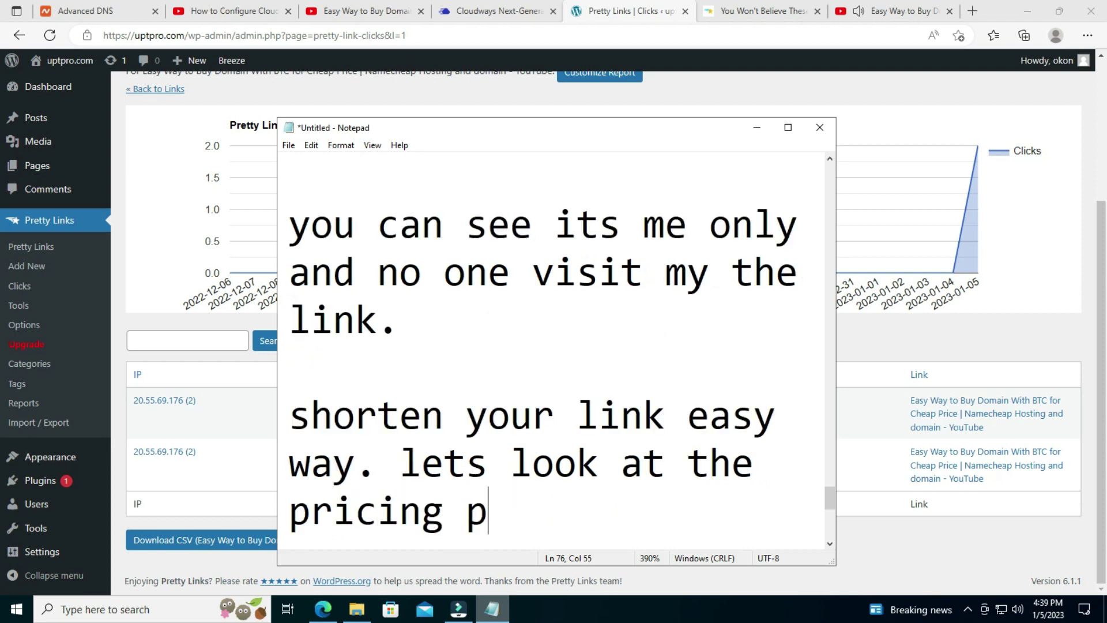
Step: Review the pricing plans, highlighting Marketer $149.50 and Beginner $99.50 beside Super Affiliate $199.50
click(751, 9)
scroll(600, 293, down, 2)
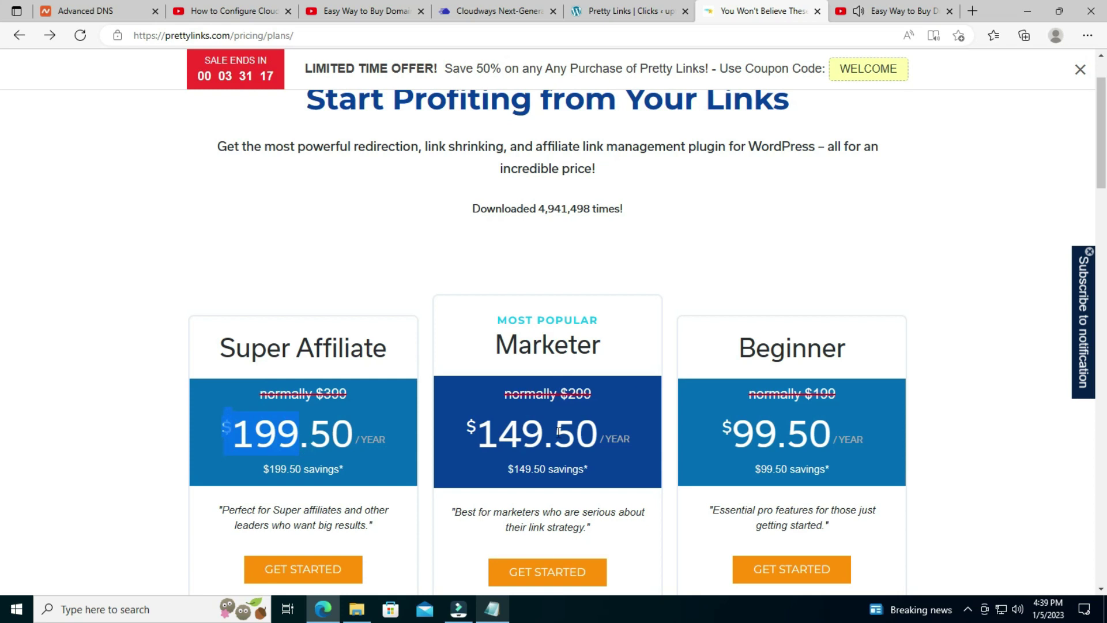
drag(477, 434, 543, 433)
drag(705, 434, 772, 434)
scroll(727, 349, down, 10)
scroll(727, 349, up, 5)
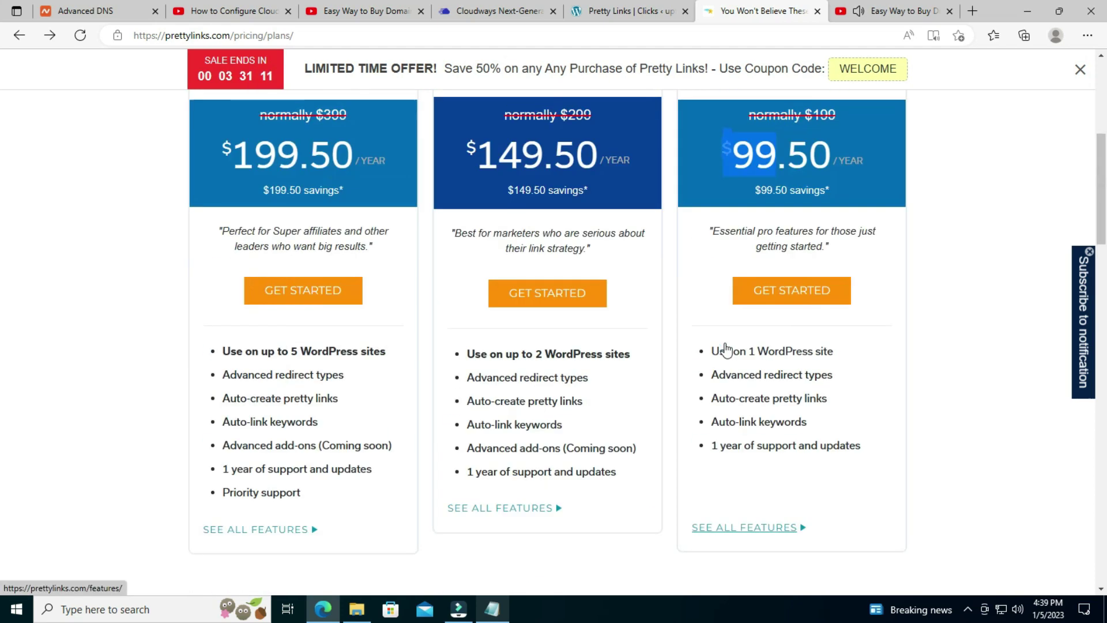
scroll(781, 150, up, 3)
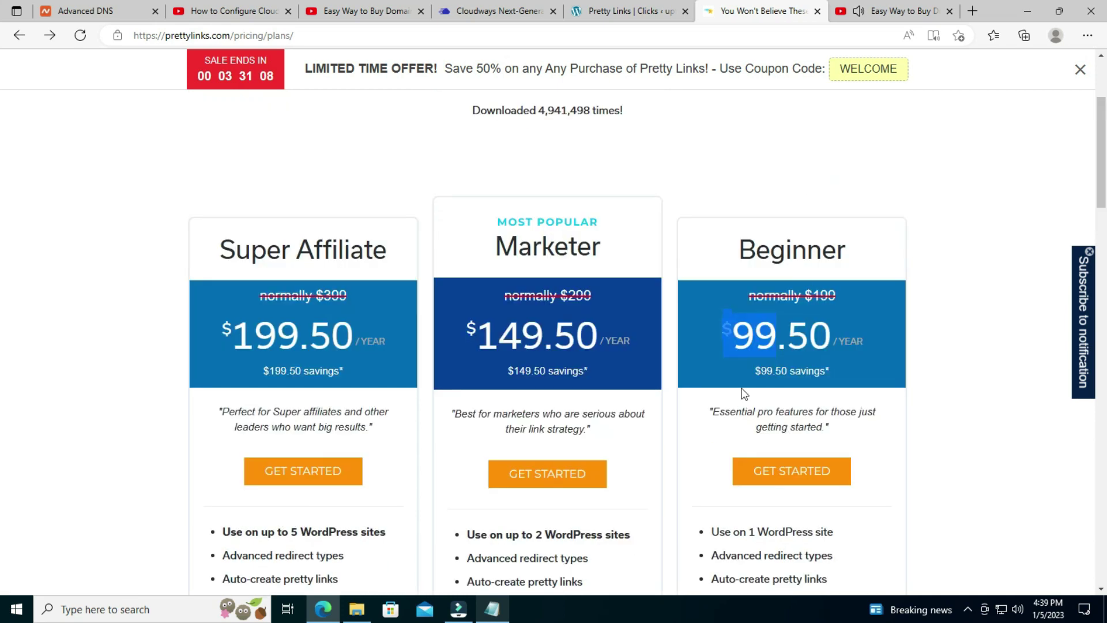
scroll(806, 407, down, 3)
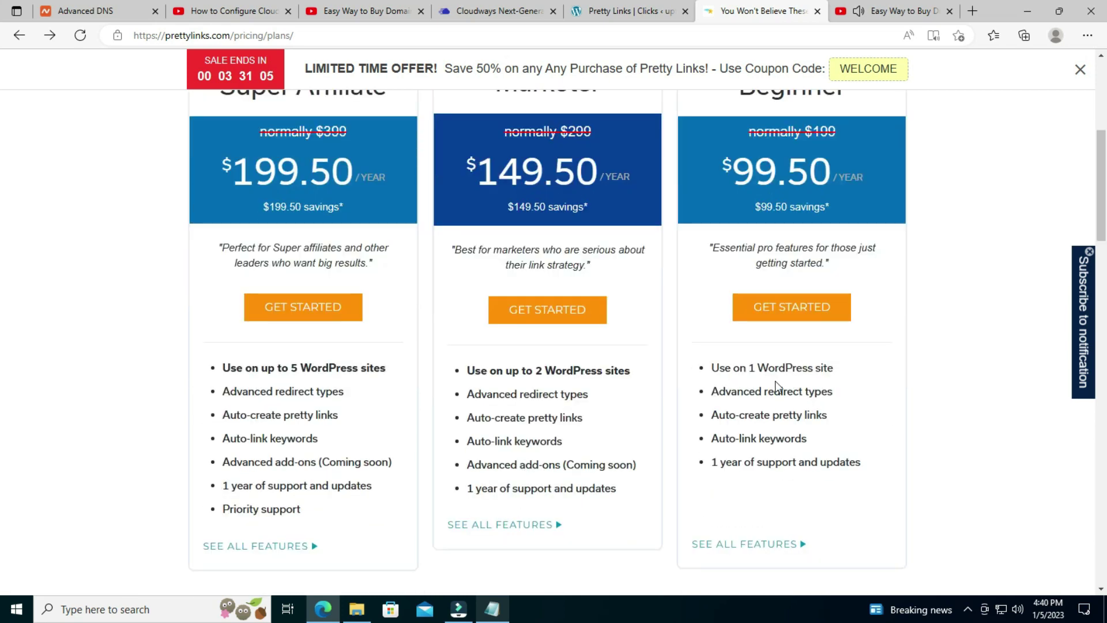
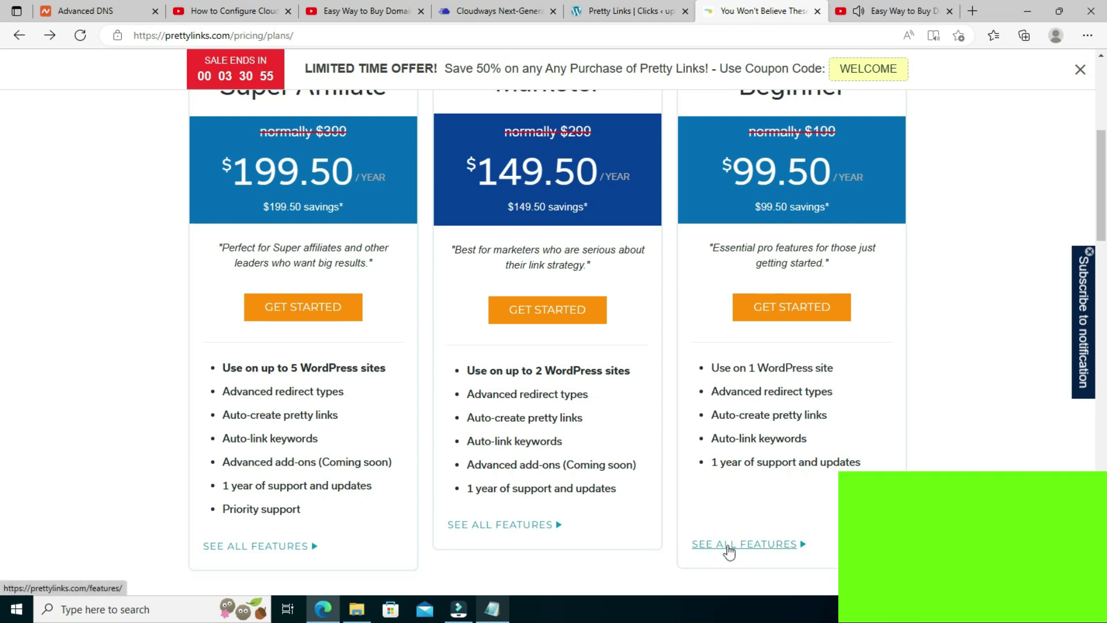
Step: In Notepad, add the remark about the many features and leaving a link to get a discount
key(alt+Tab)
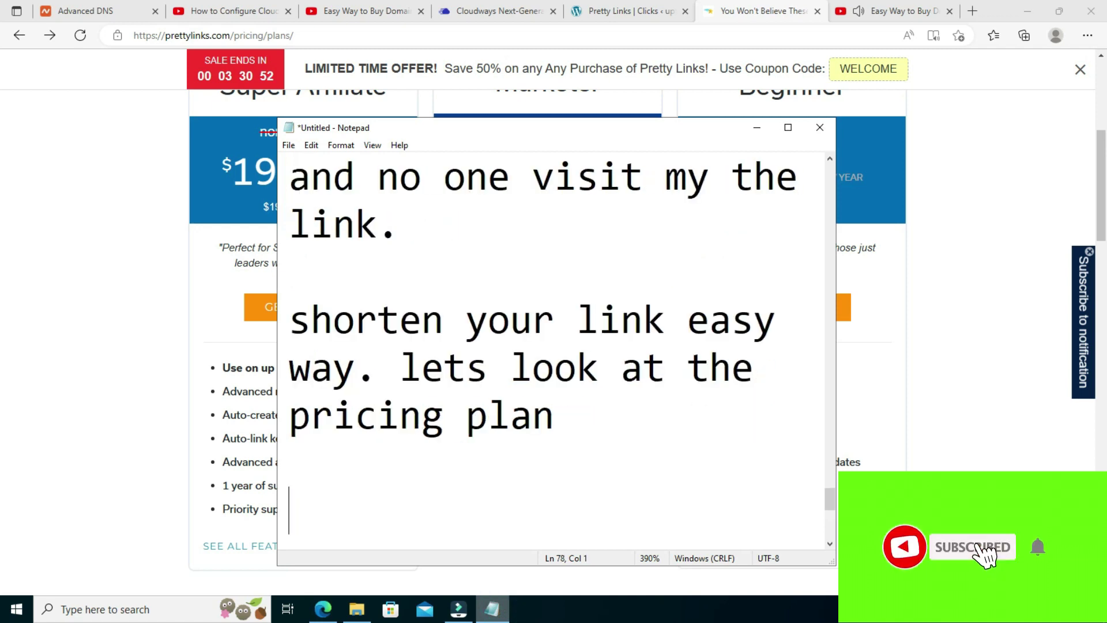
text(So man)
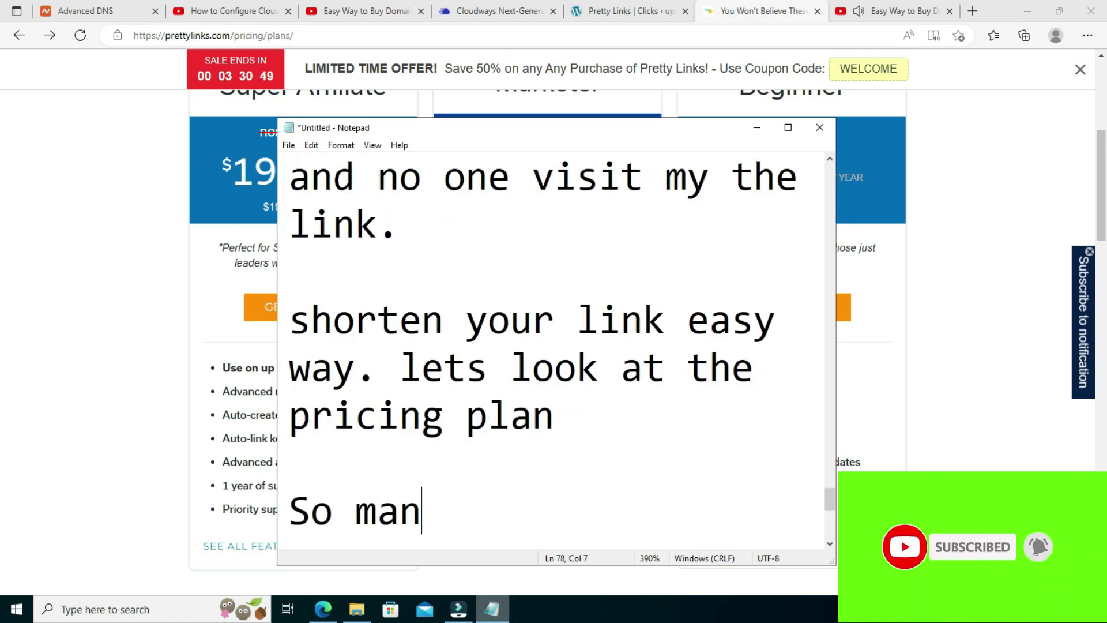
text(y feature. woul)
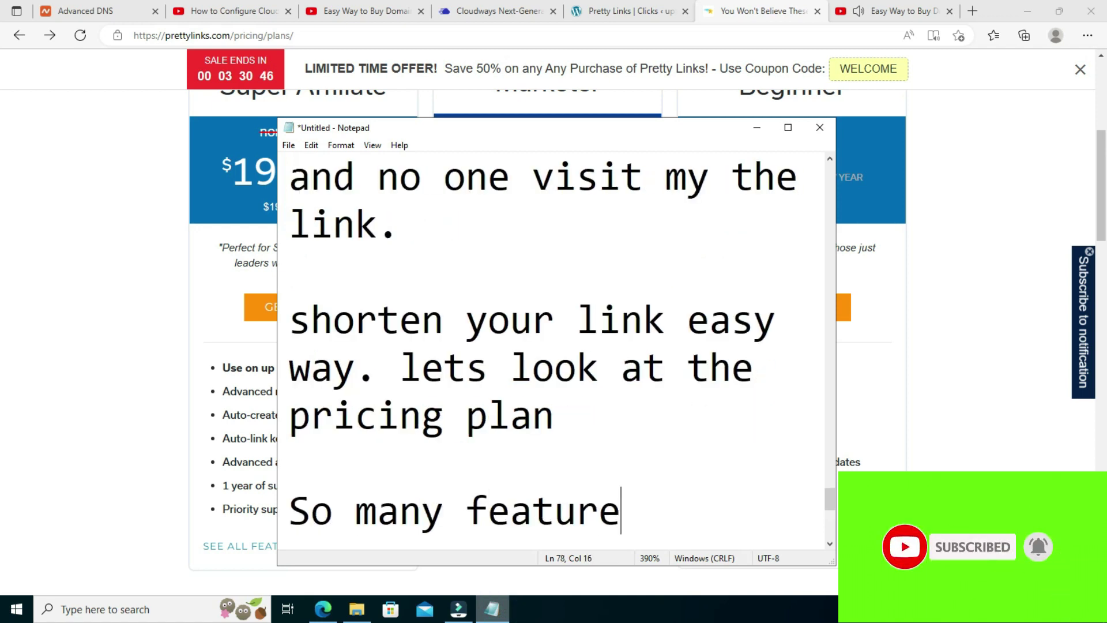
text(le)
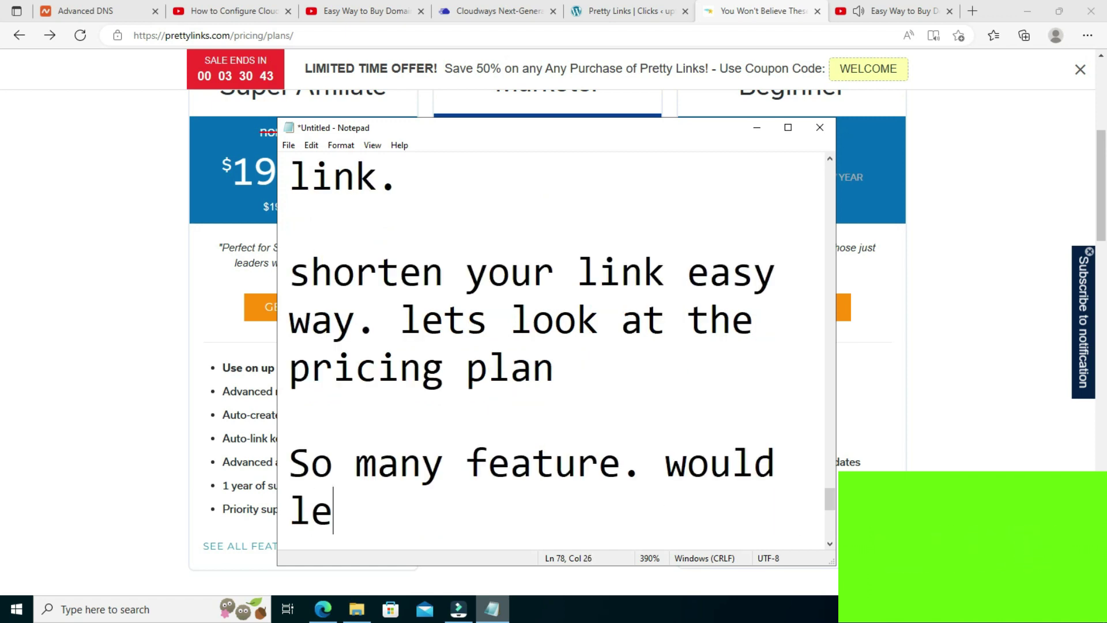
text(ave link so you caN)
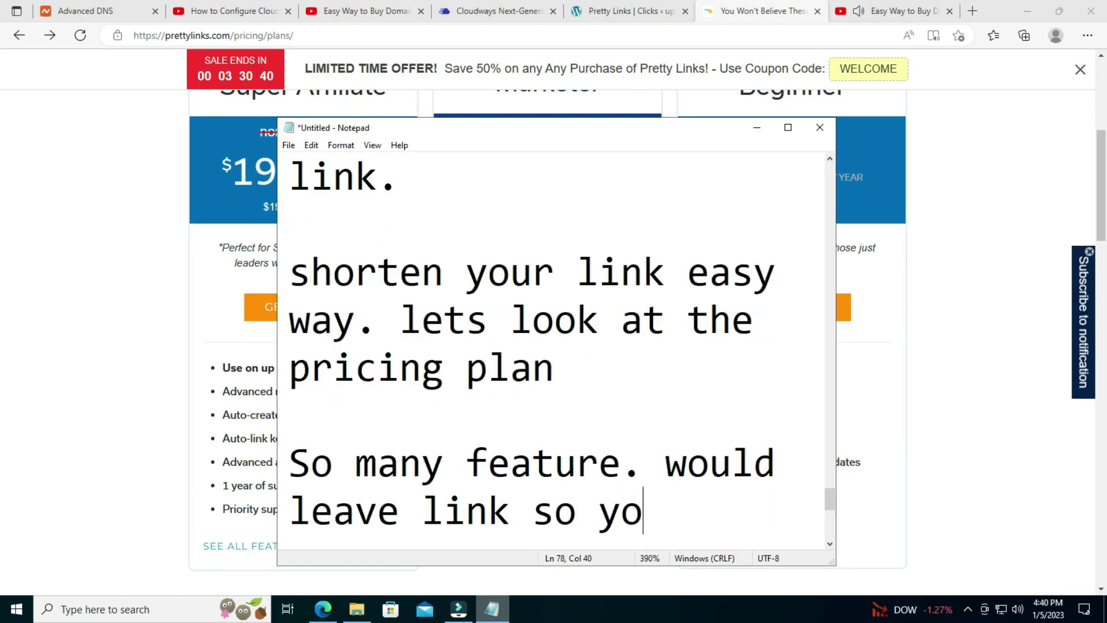
key(BackSpace)
key(BackSpace)
text(N)
key(BackSpace)
text(n get )
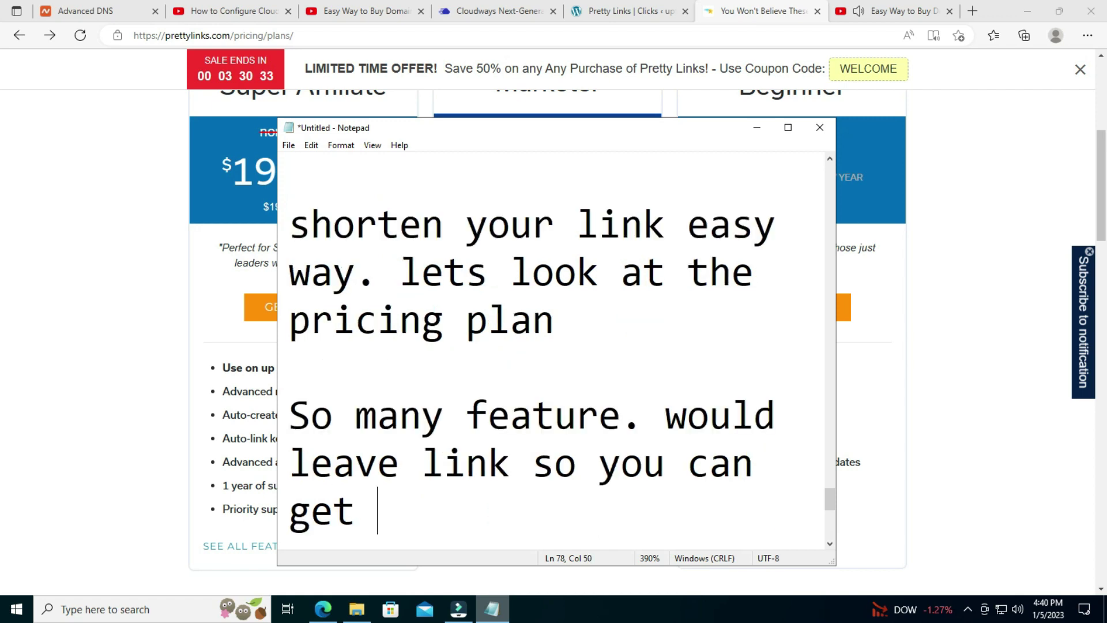
text(discount)
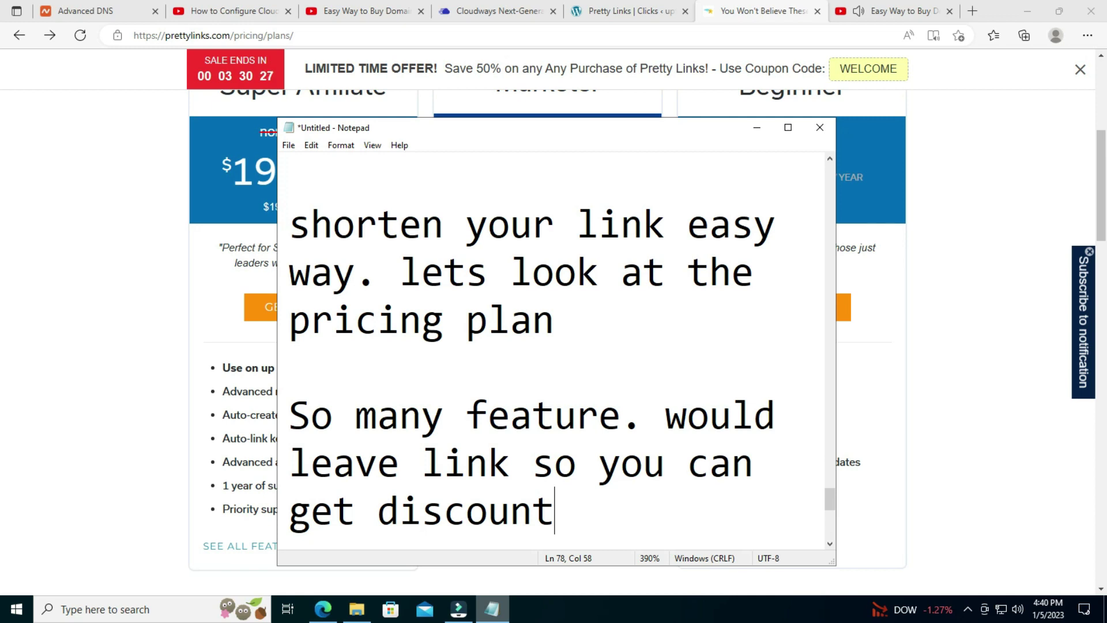
text(.)
Step: Add the line 'Lets shorten one link again' and return to the browser
key(Return)
key(Return)
key(Return)
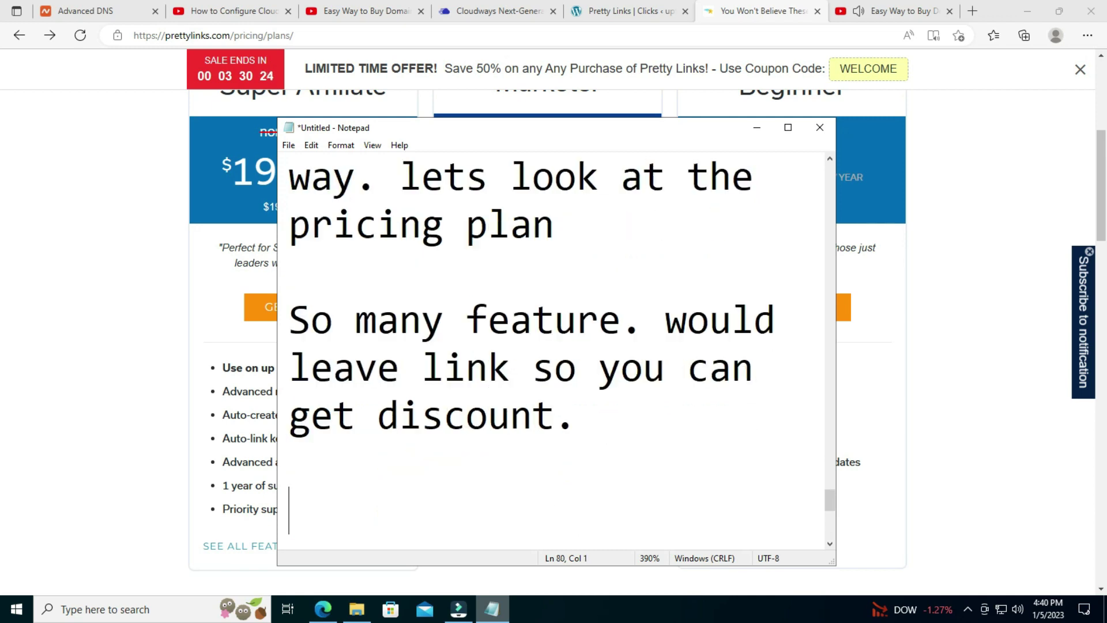
text(L)
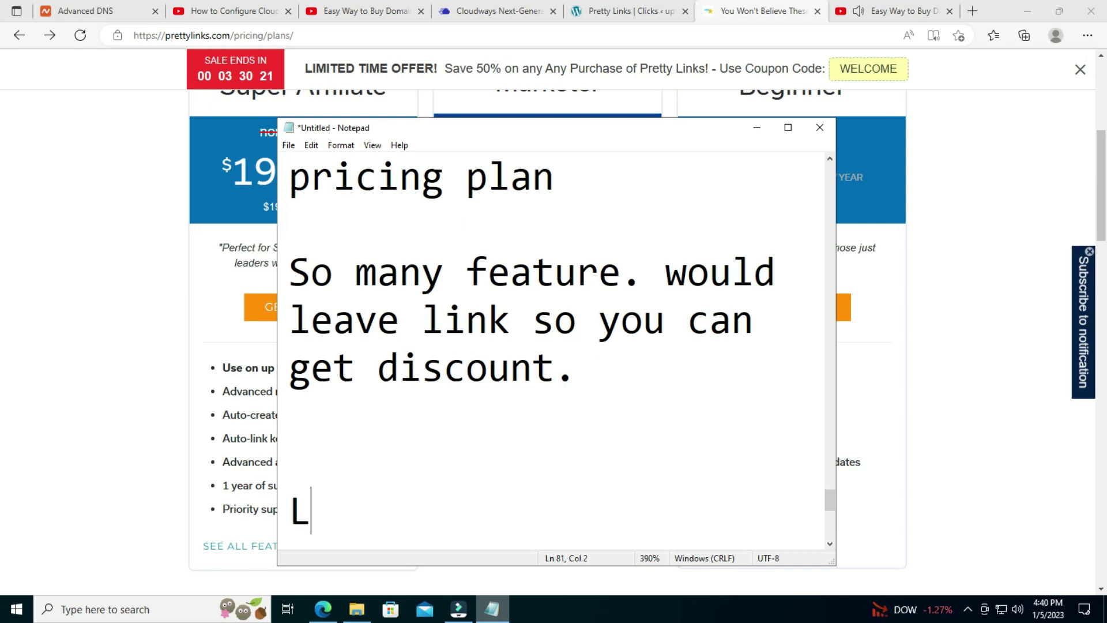
text(ets shorten )
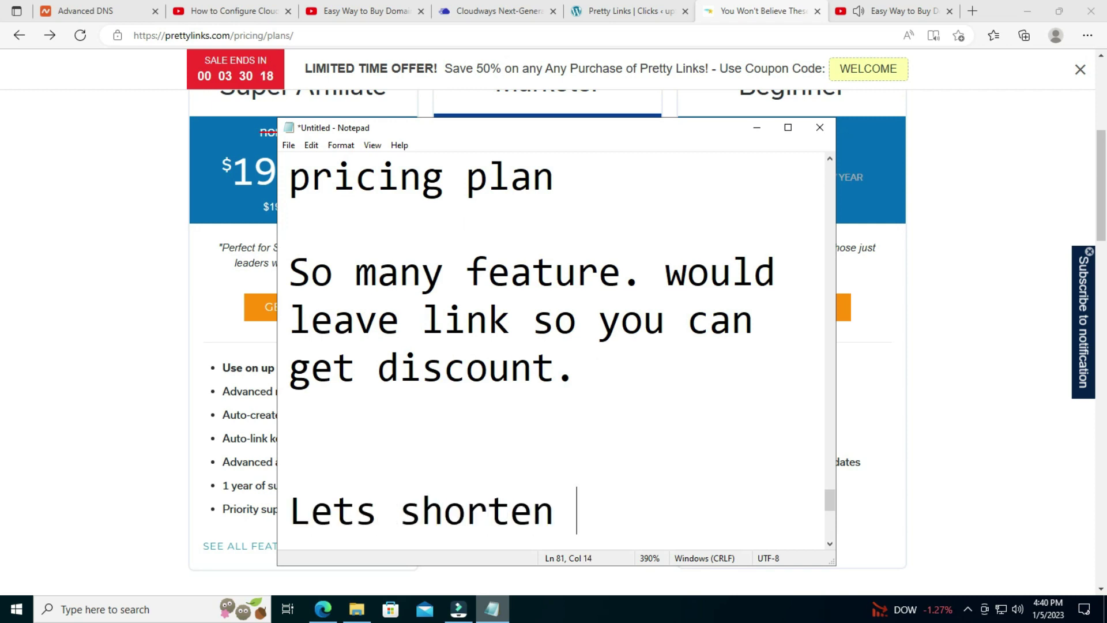
text(one link again)
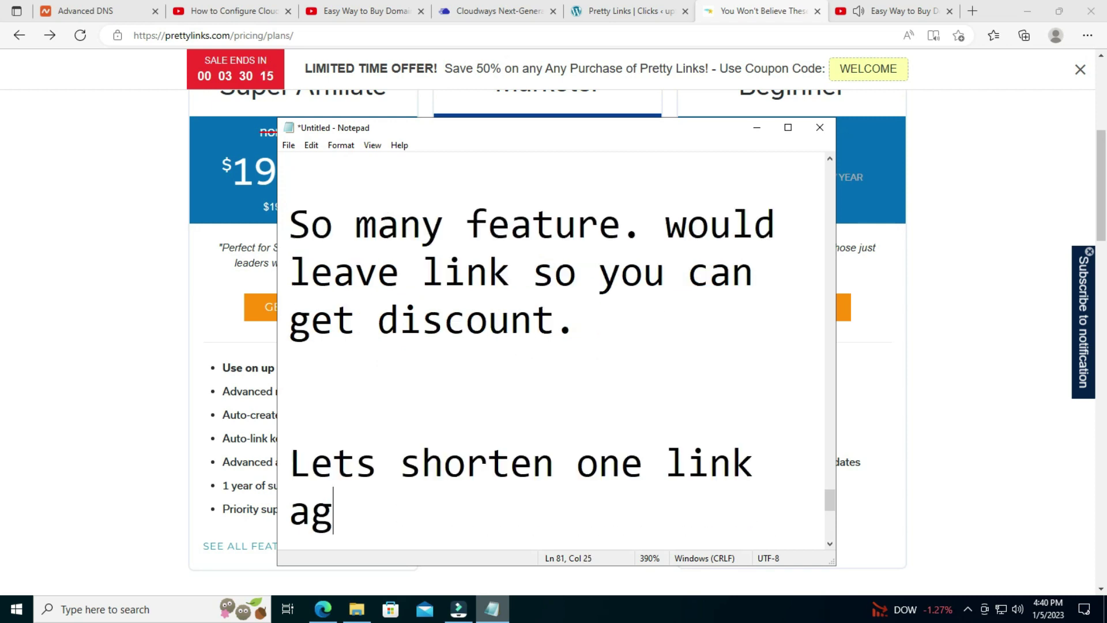
click(121, 306)
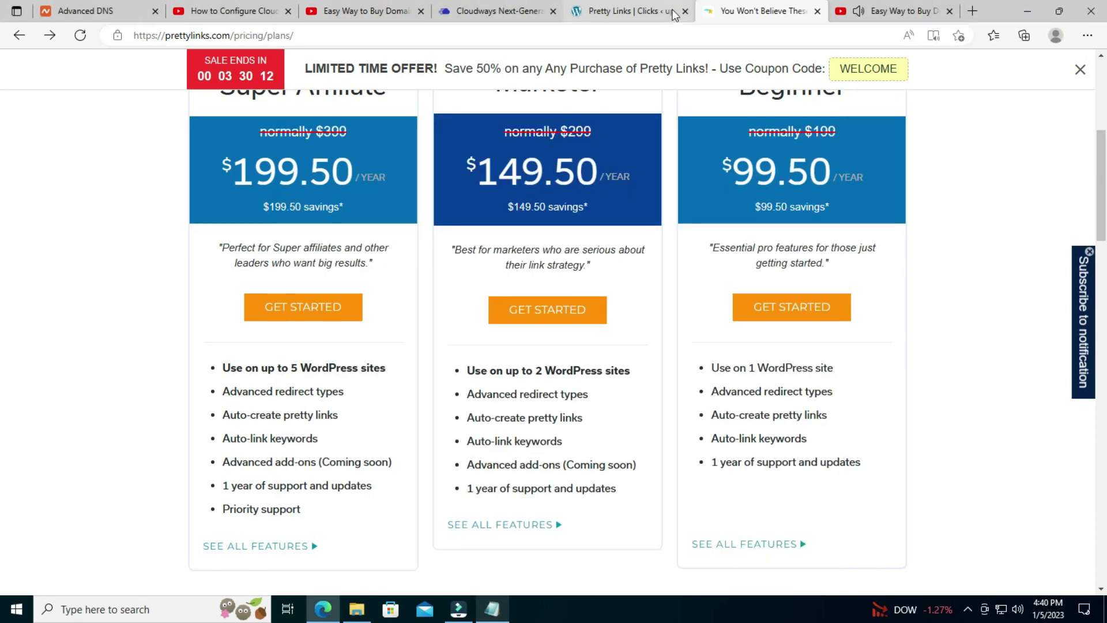
Step: Go from the clicks report to the Pretty Links list and start a new pretty link
click(585, 7)
scroll(379, 273, up, 3)
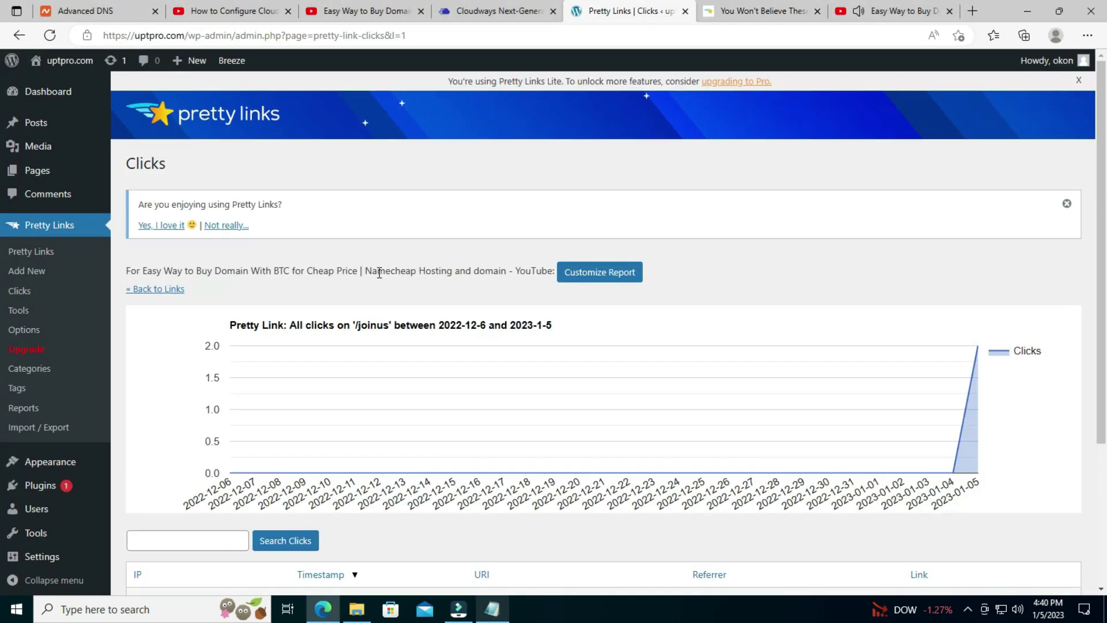
click(21, 39)
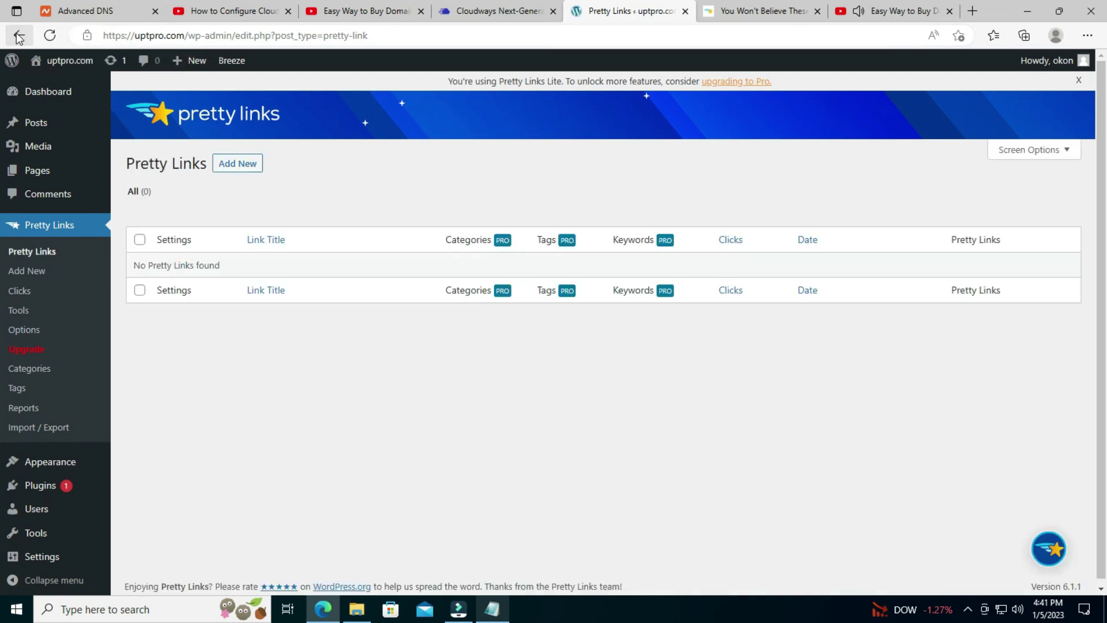
click(238, 166)
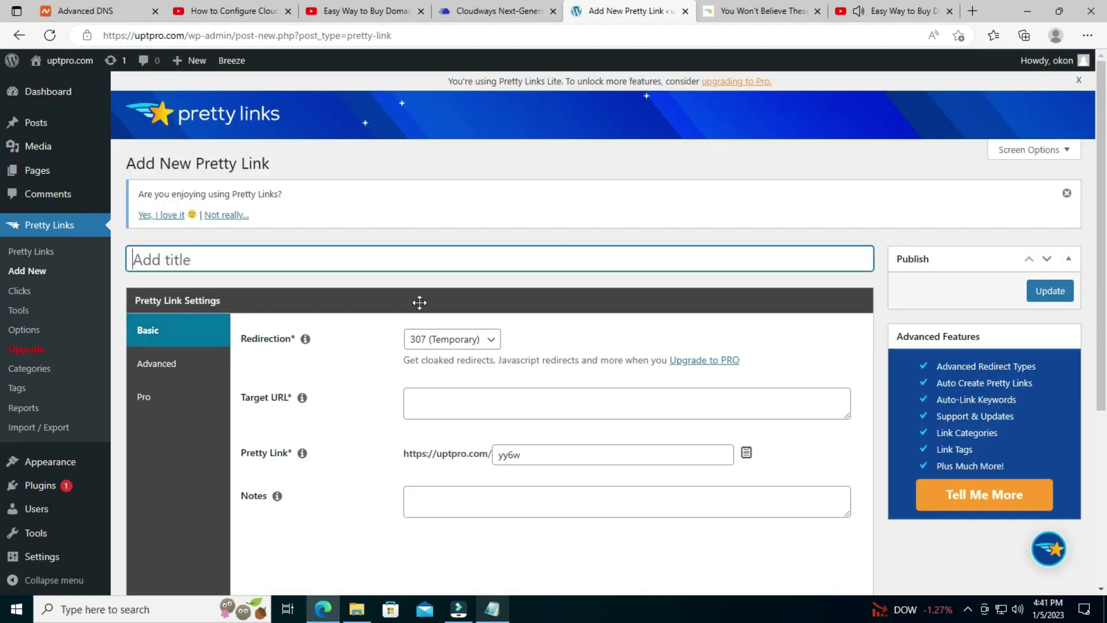
Step: Copy the Namecheap Advanced DNS page address and paste it as the Target URL
click(87, 11)
click(245, 36)
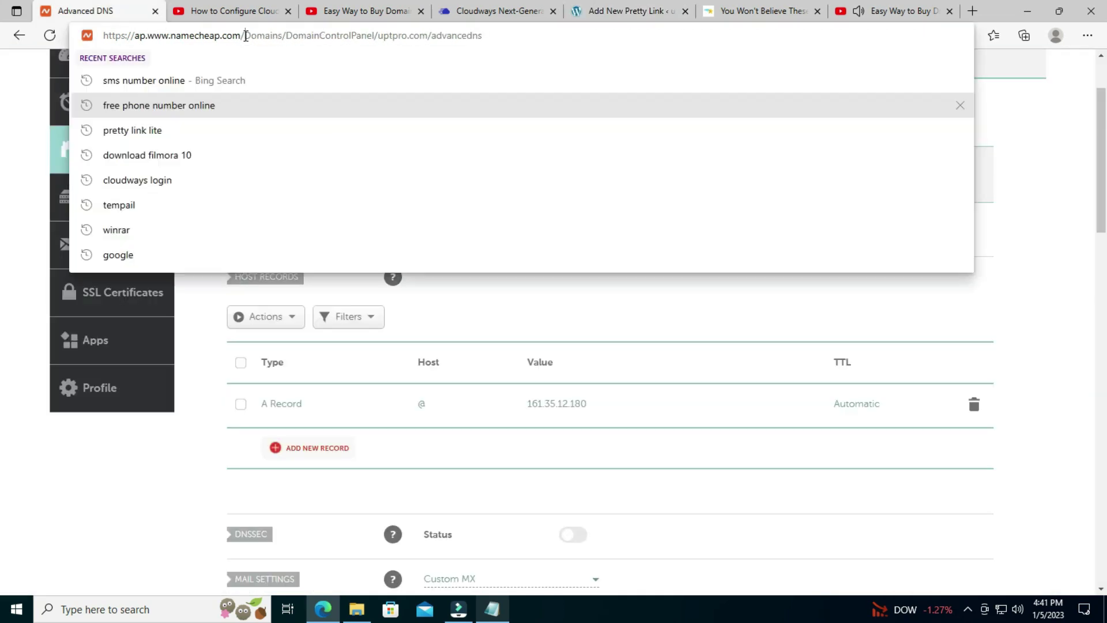
triple_click(246, 36)
key(ctrl+c)
click(663, 6)
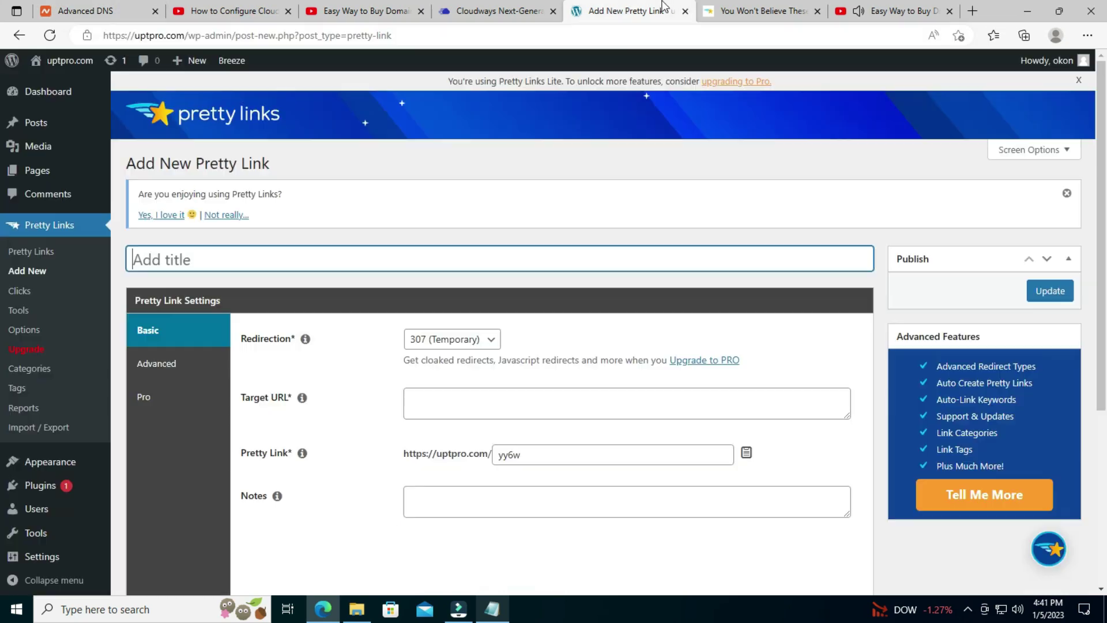
click(471, 411)
key(ctrl+v)
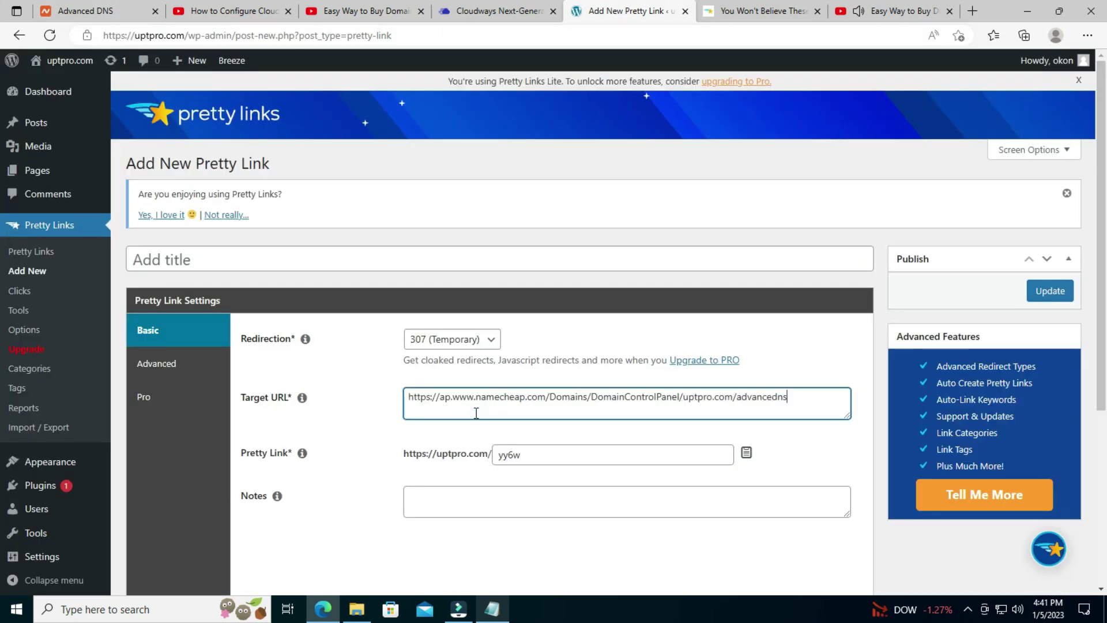
Step: Replace the yy6w slug, choose 301 (Permanent) redirection, and start the 'Namecheap' title
drag(522, 457, 497, 456)
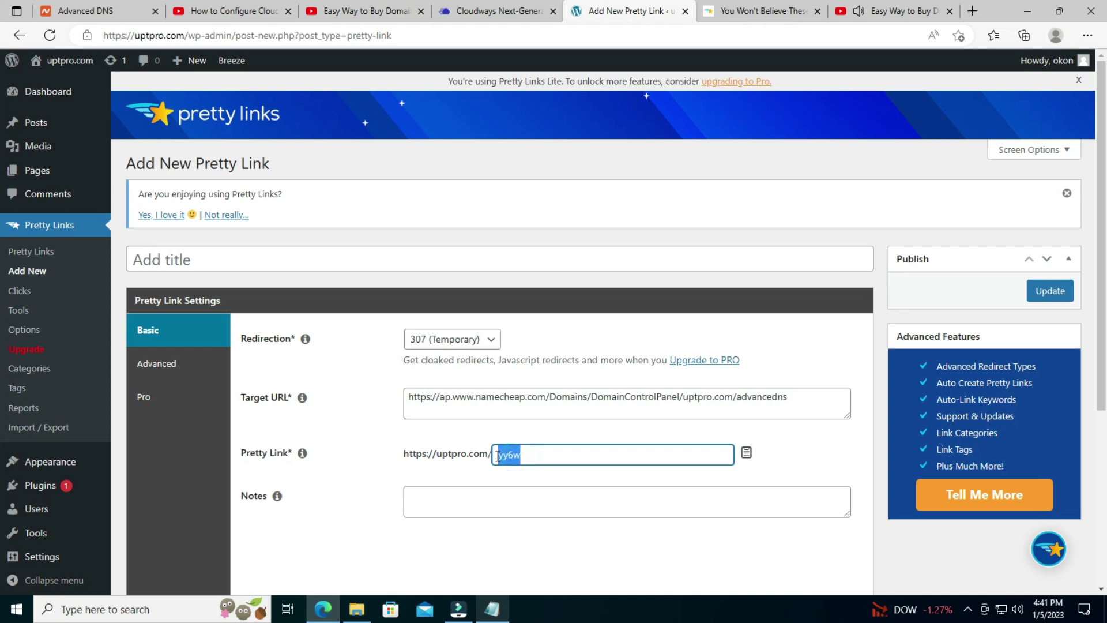
text(sms)
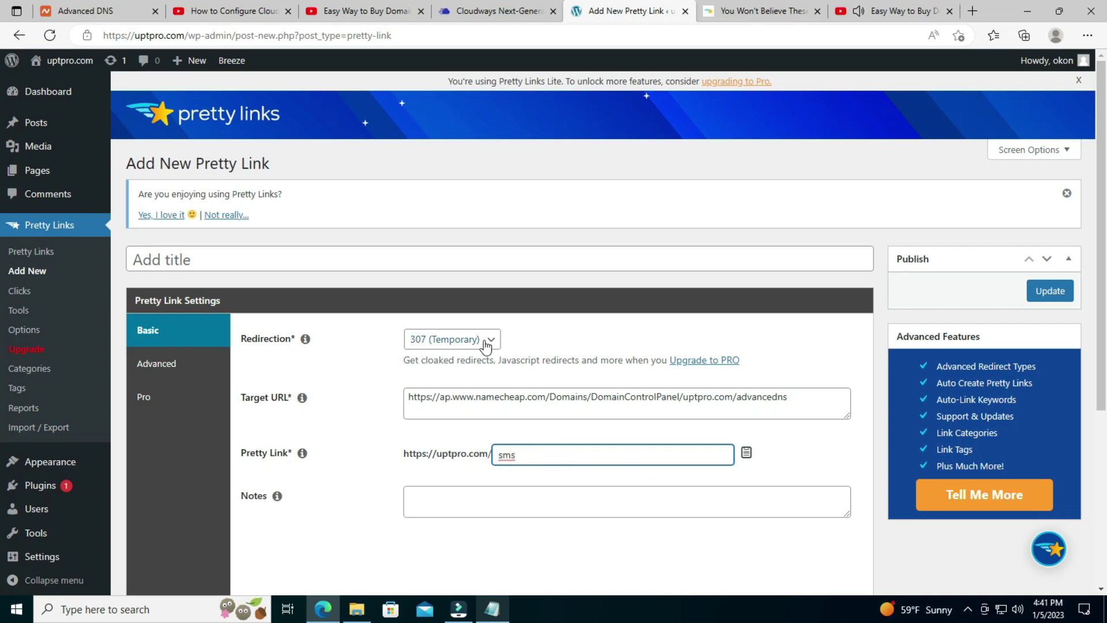
click(487, 345)
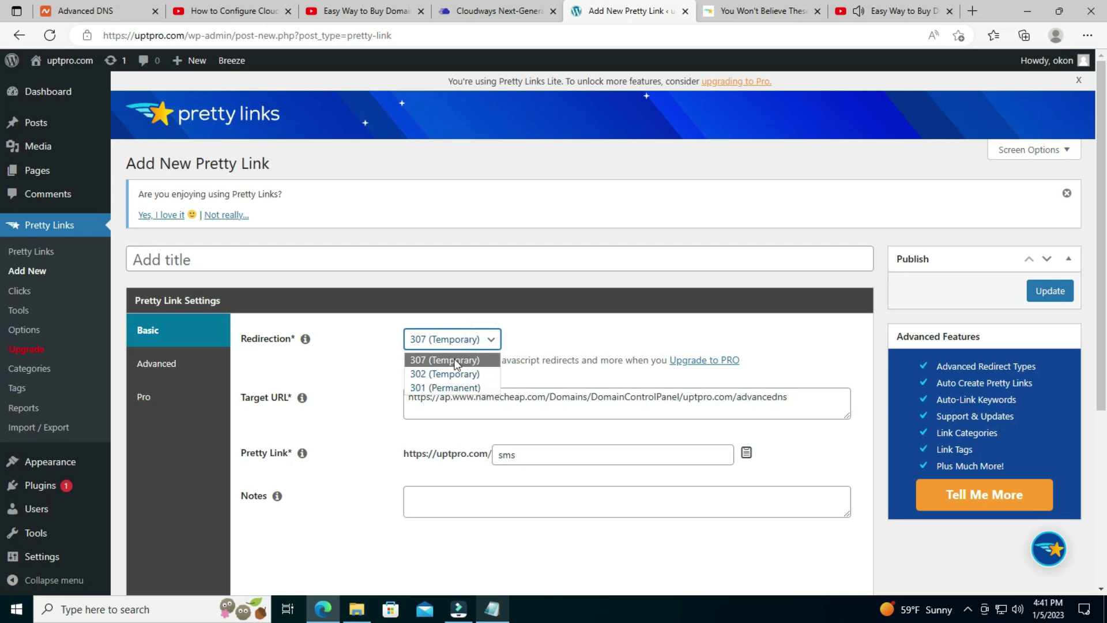
click(446, 387)
click(289, 260)
text(Namecheap)
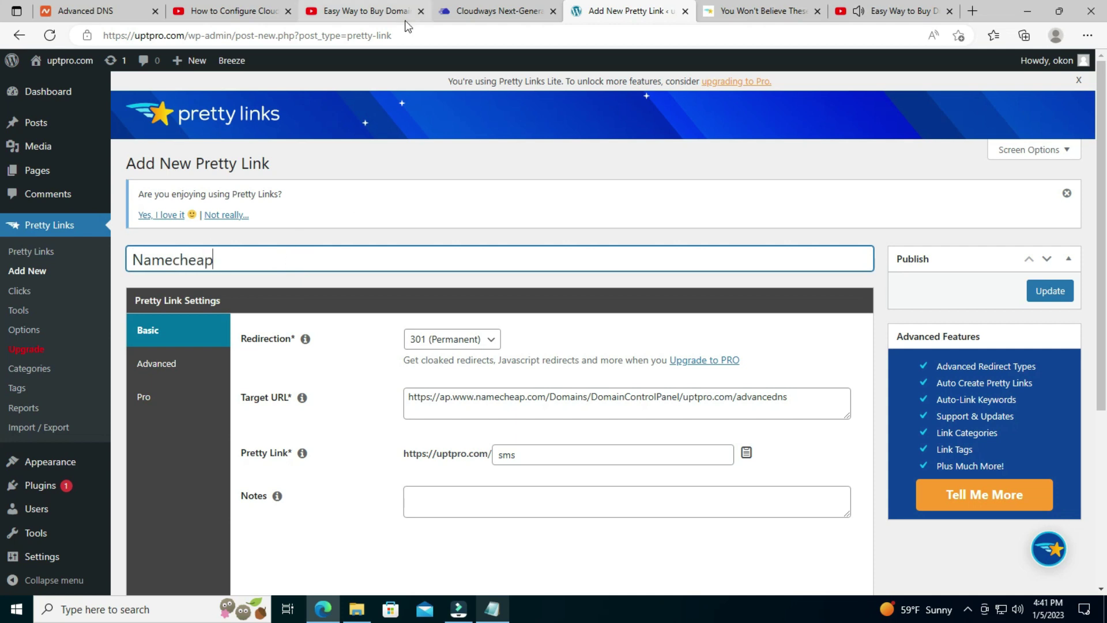
Step: Take the Namecheap bit.ly link from the YouTube video description for the Target URL field
click(378, 12)
scroll(380, 305, down, 5)
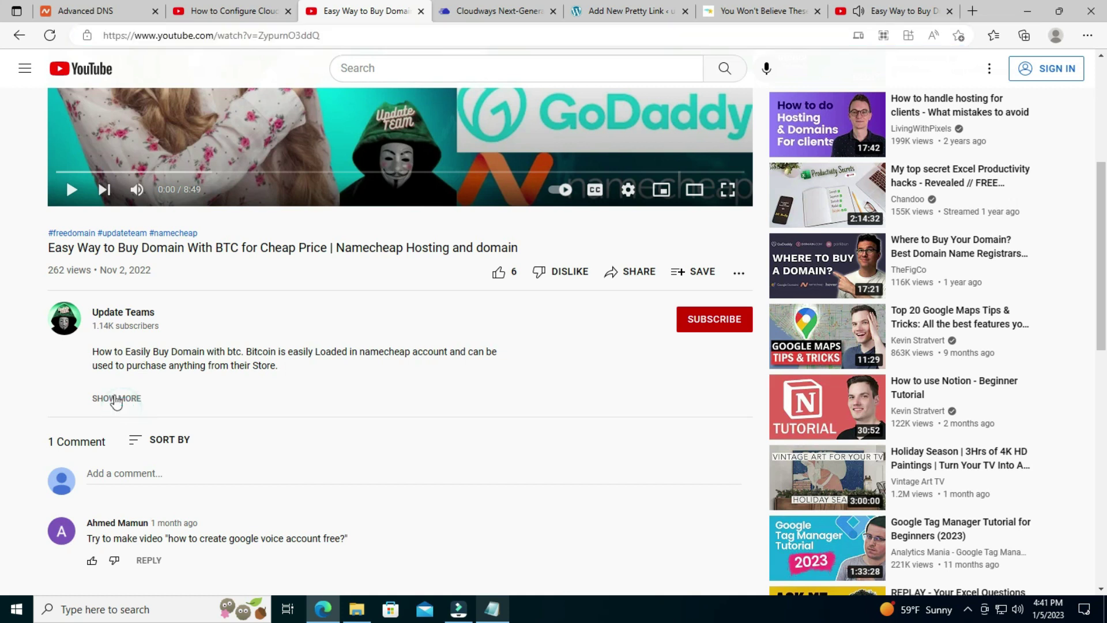
click(117, 397)
drag(313, 396, 203, 395)
key(ctrl+c)
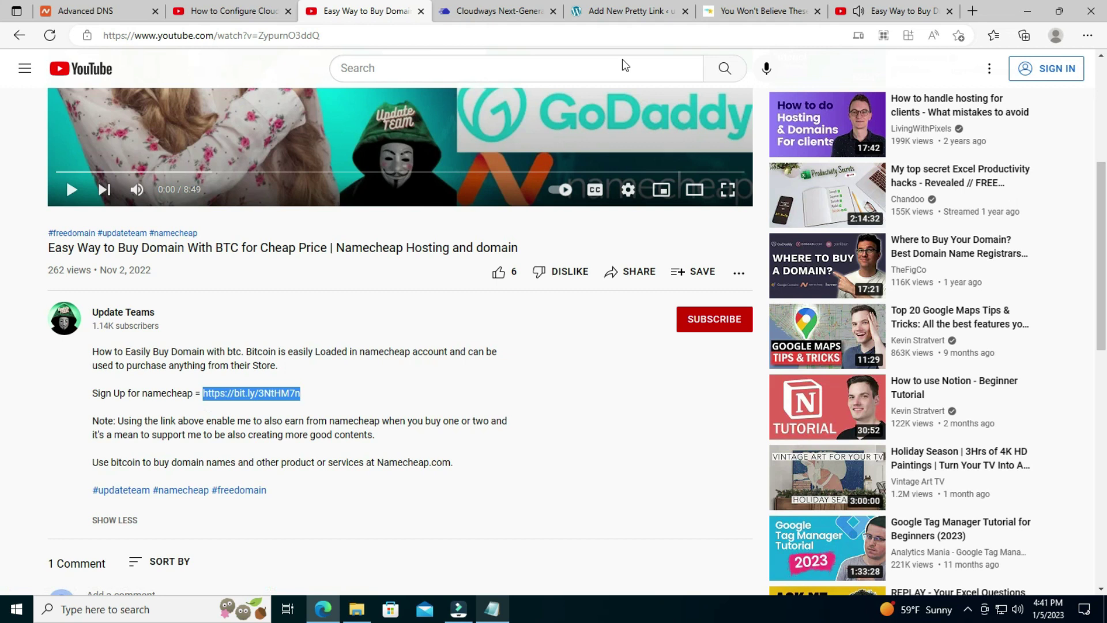
click(596, 8)
click(548, 391)
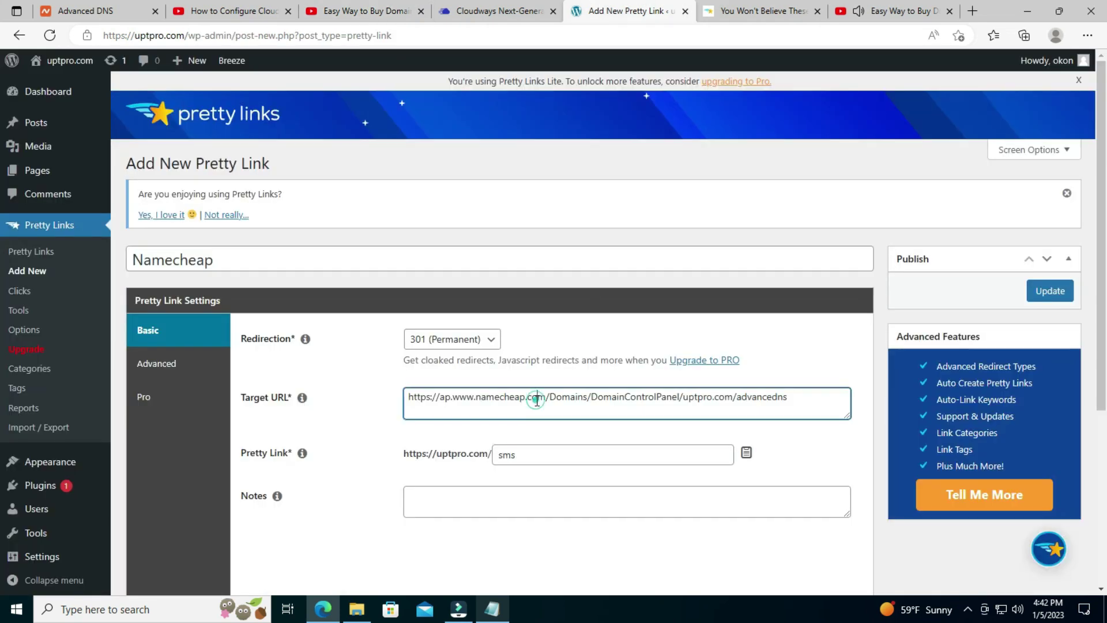
Step: Replace the Target URL with the bit.ly link, save the Namecheap link, and copy its /sms short link
key(ctrl+a)
key(ctrl+v)
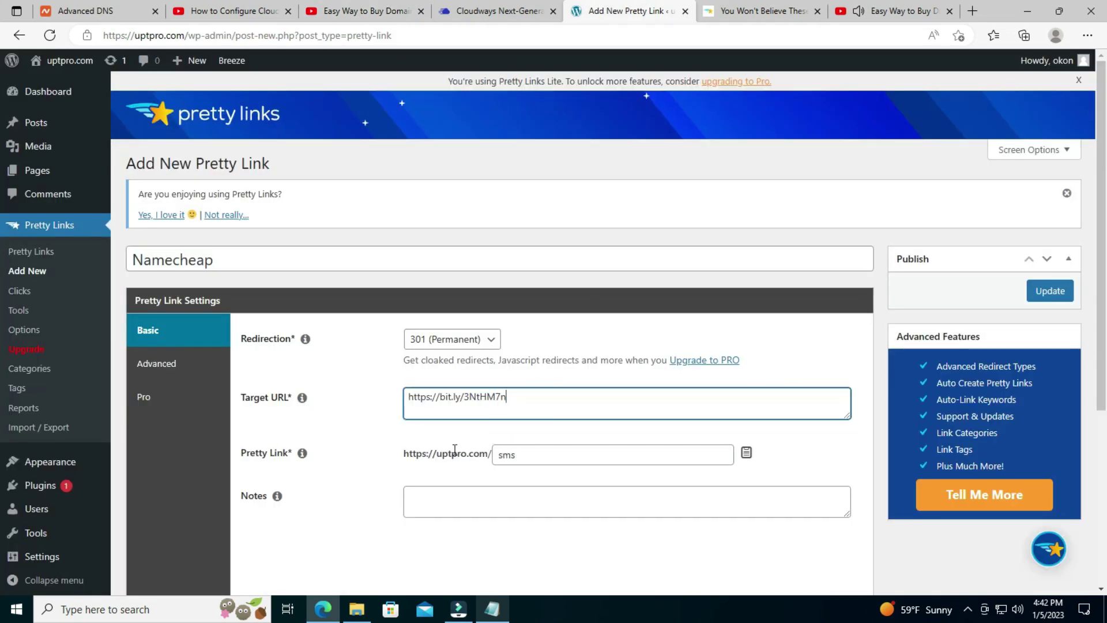
click(1040, 294)
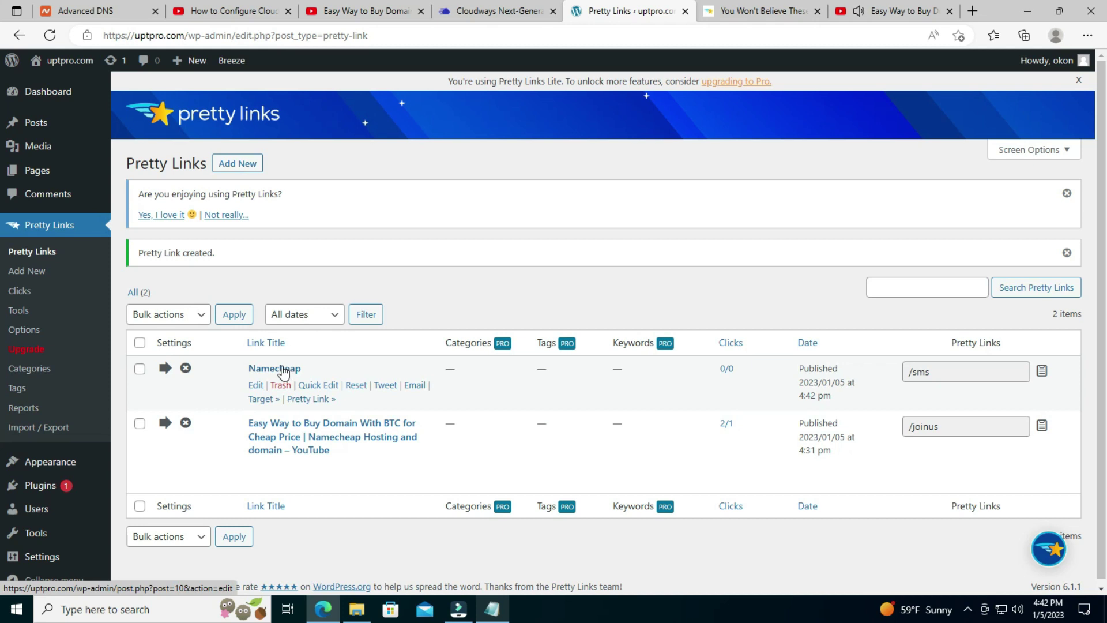
click(1044, 372)
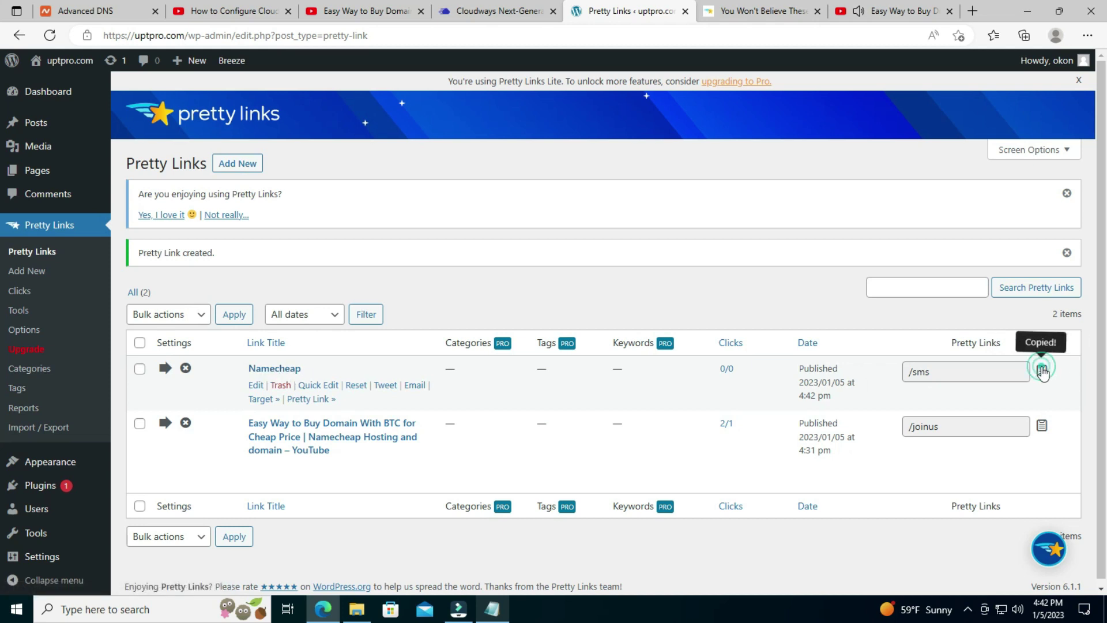
key(ctrl+Tab)
click(616, 32)
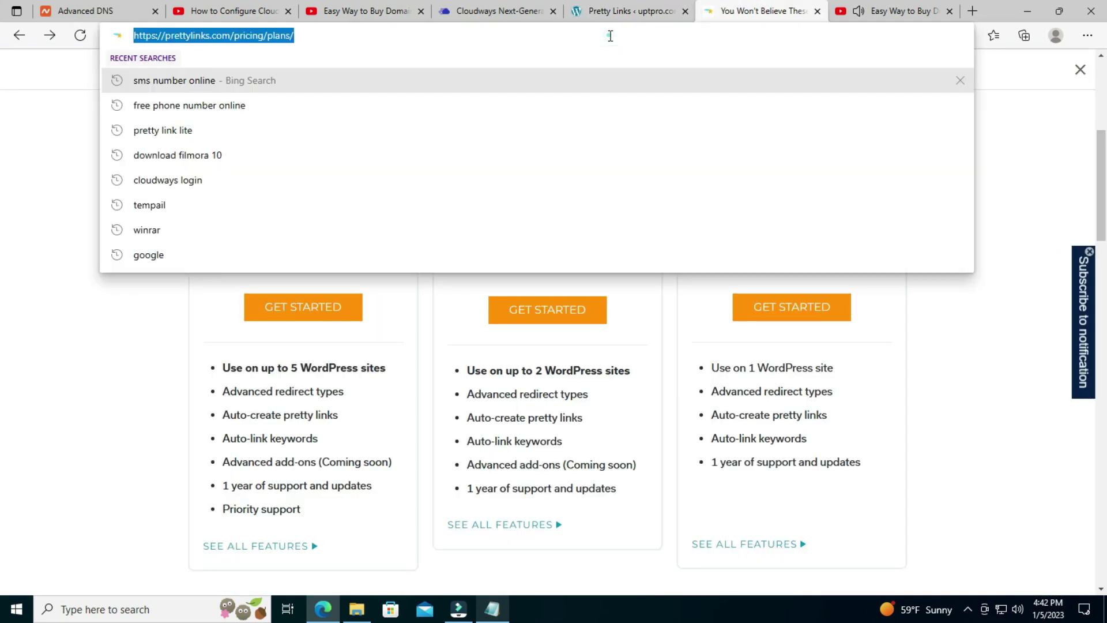
Step: Test the uptpro.com/sms link landing on Namecheap's homepage, then close the Namecheap and YouTube tabs
key(ctrl+v)
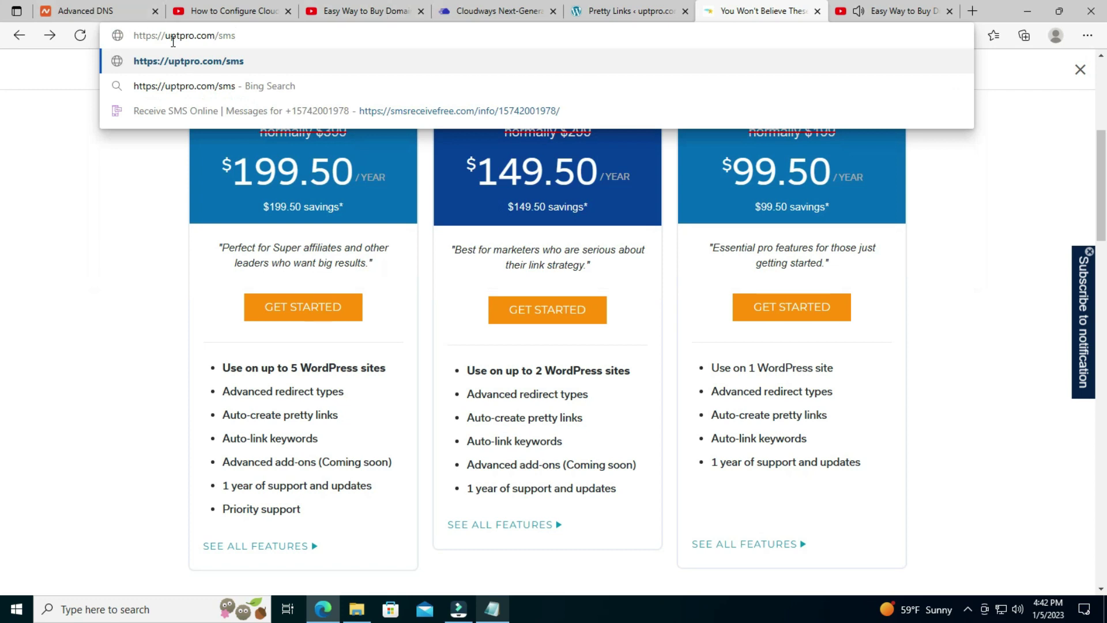
key(Return)
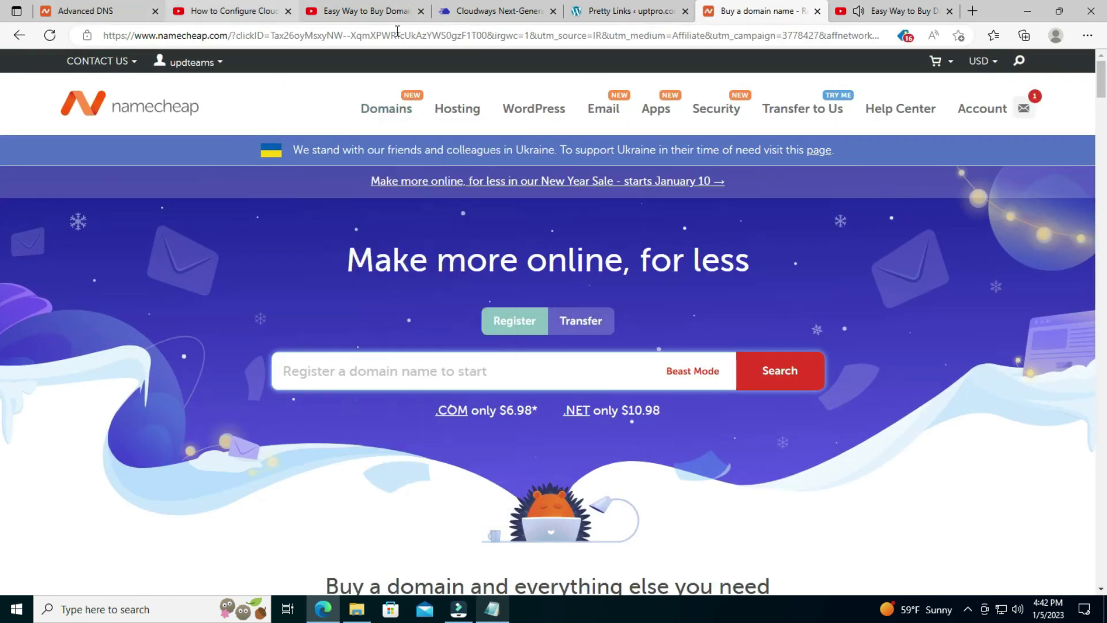
scroll(366, 176, down, 7)
scroll(432, 196, down, 12)
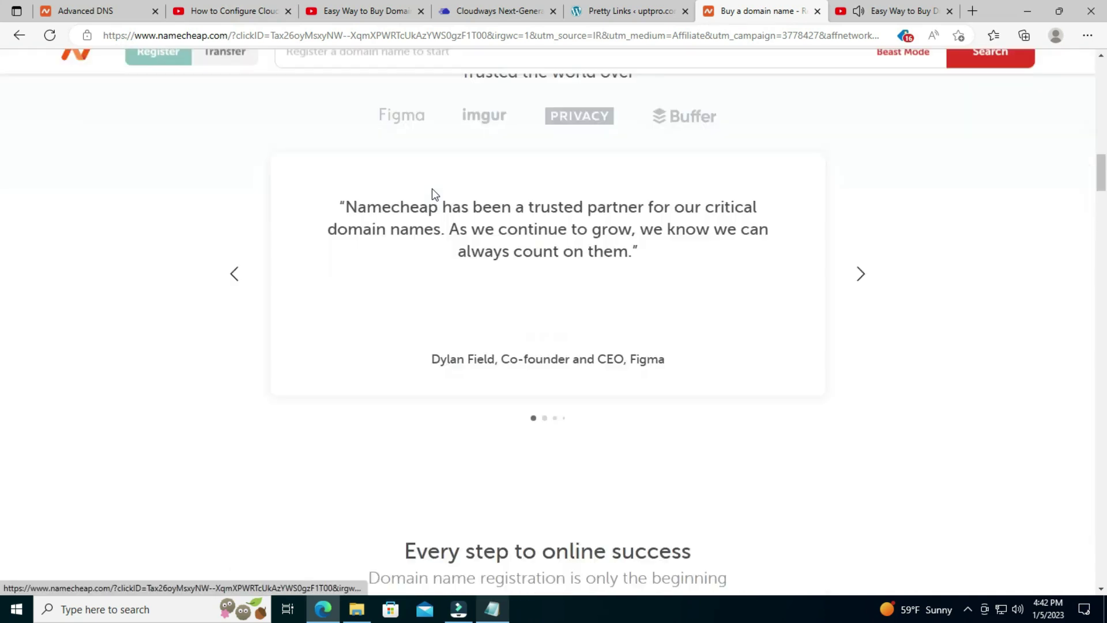
scroll(433, 193, up, 5)
scroll(432, 190, up, 10)
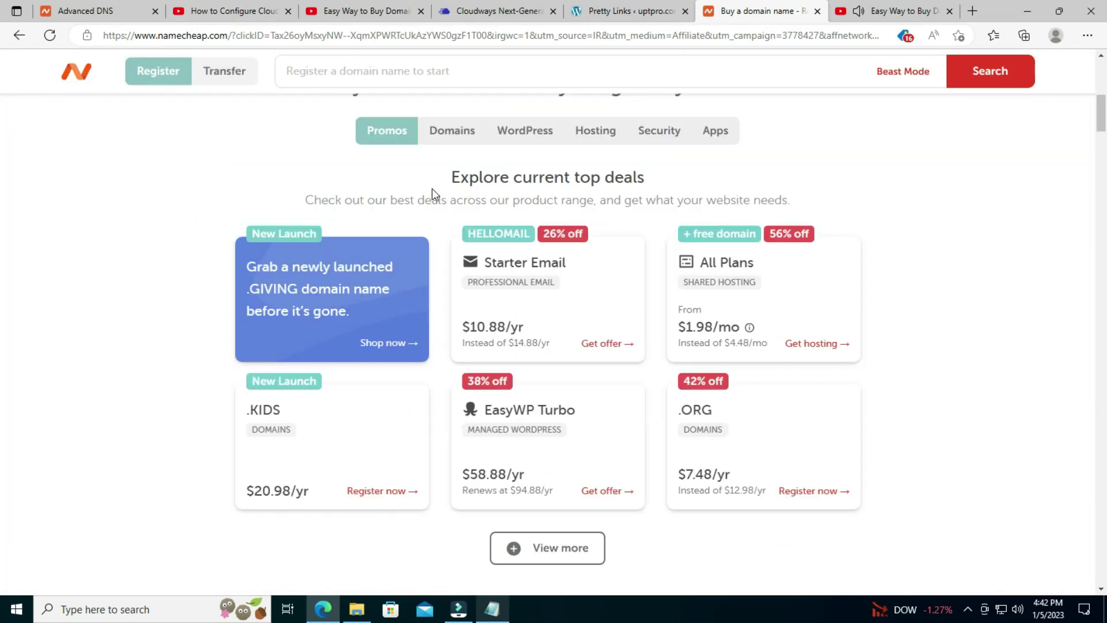
scroll(431, 188, up, 4)
scroll(432, 189, up, 4)
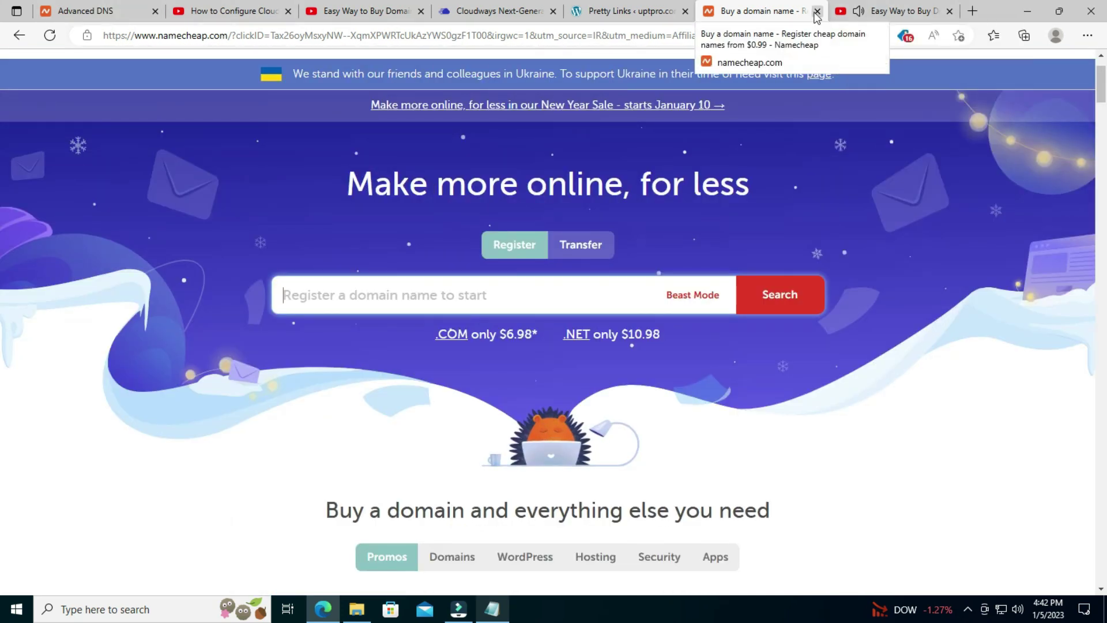
click(816, 12)
click(817, 12)
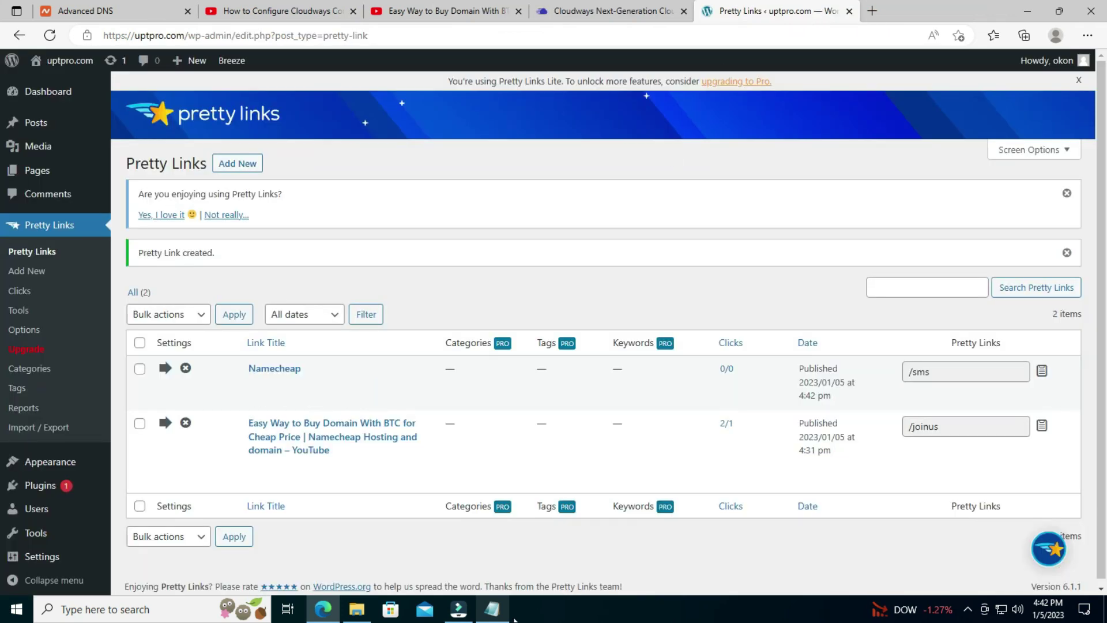
Step: Add the closing remark recommending this way of shortening links, then sign off with 'Thanks'
click(495, 609)
key(Return)
key(Return)
text(SO use t)
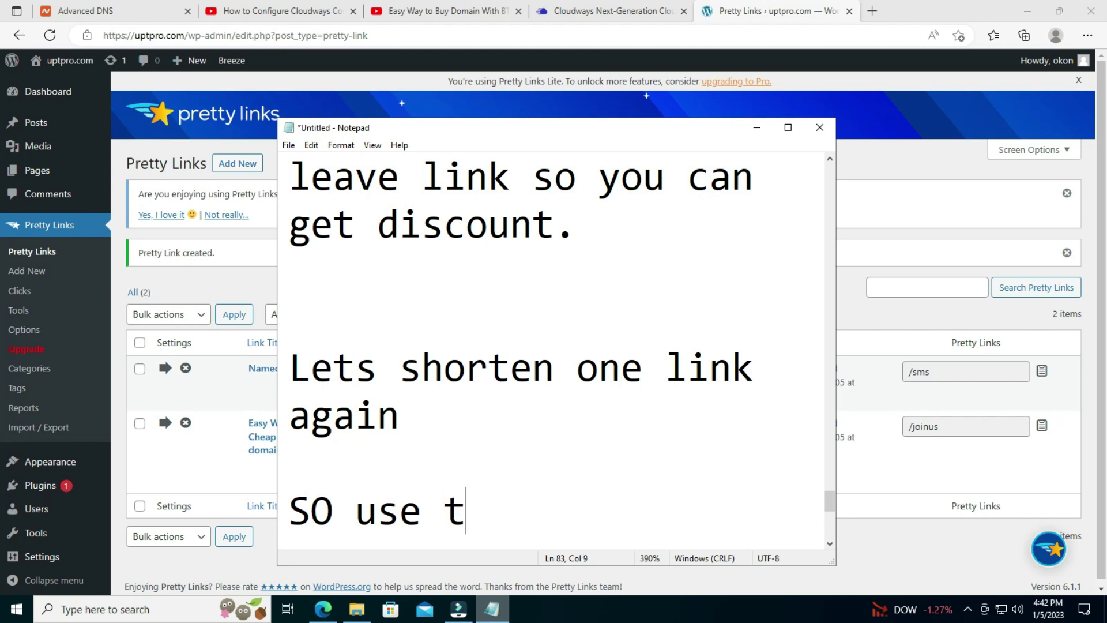
text(his to shorten )
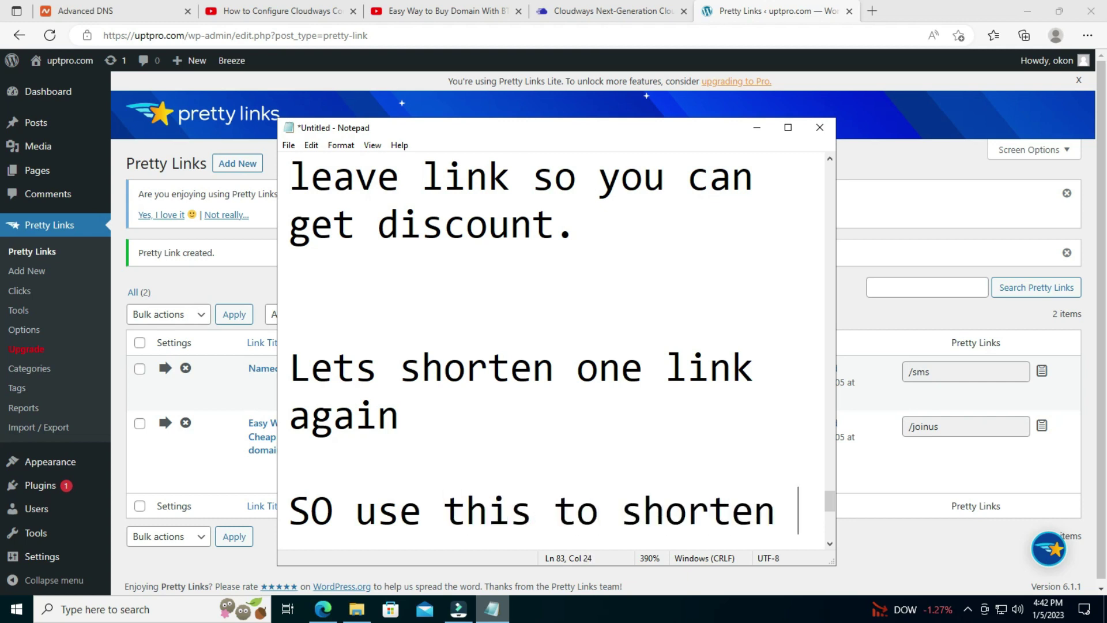
text(your links and)
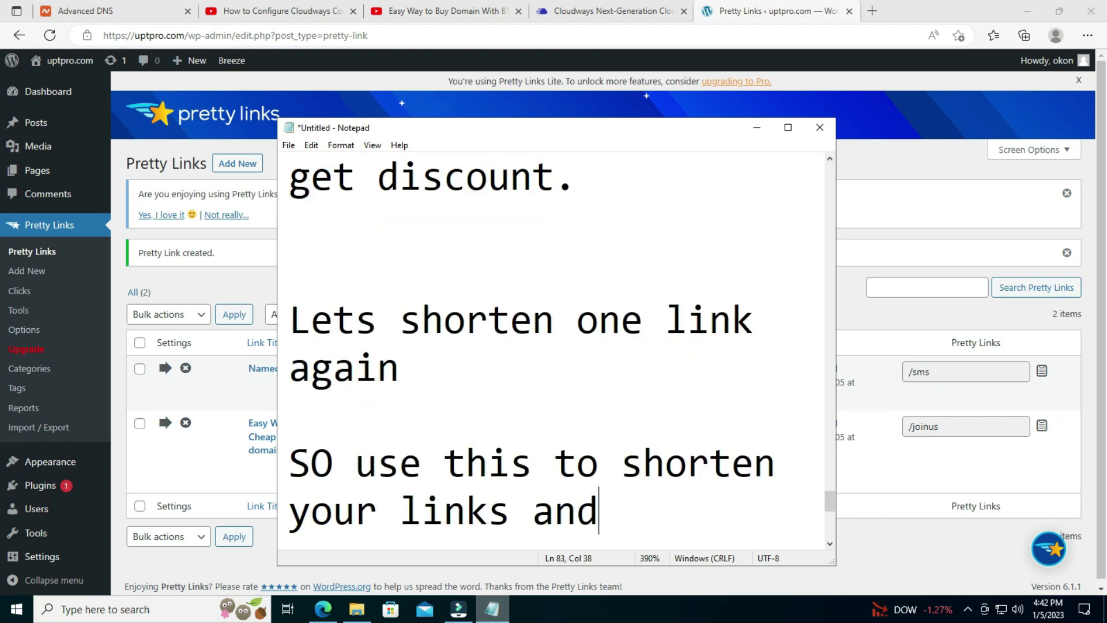
text( stop buying all those nauty link sho)
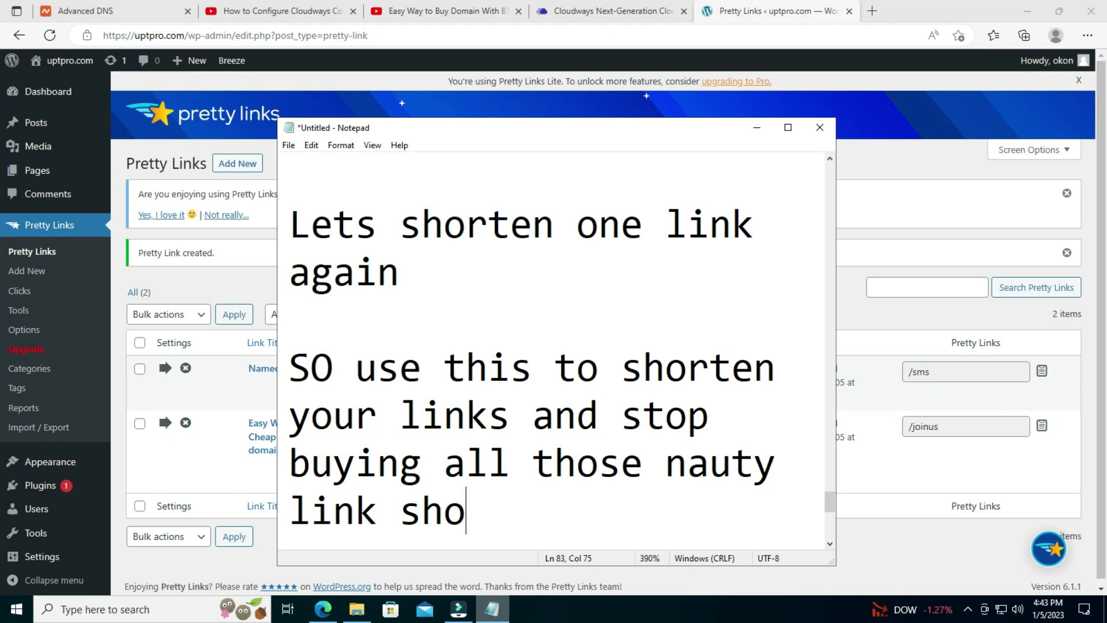
text(rten out th)
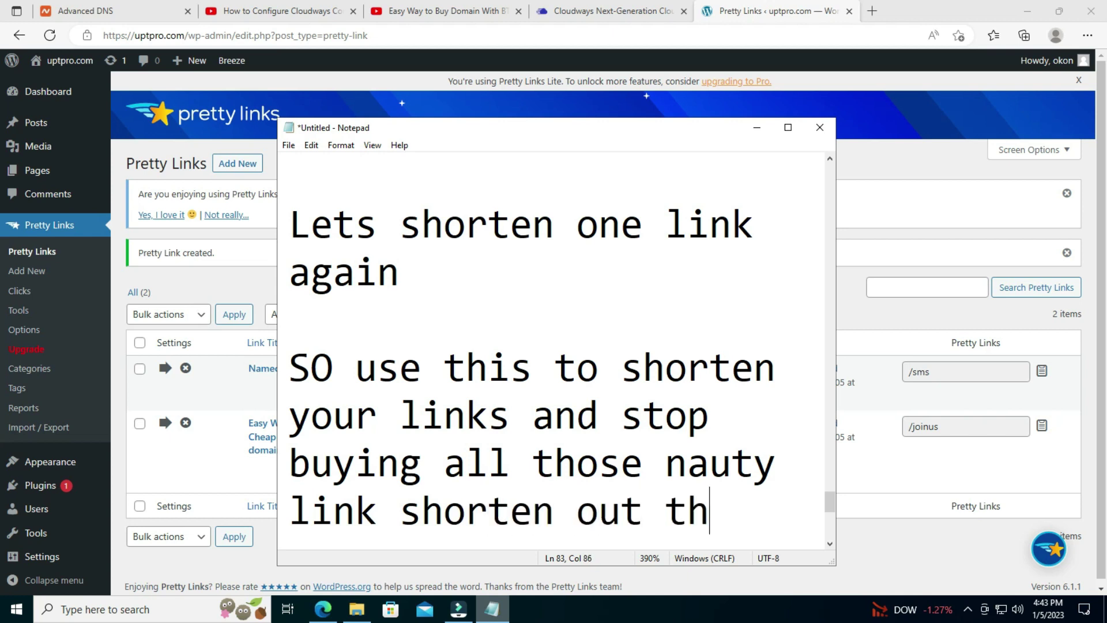
text(ere. thi)
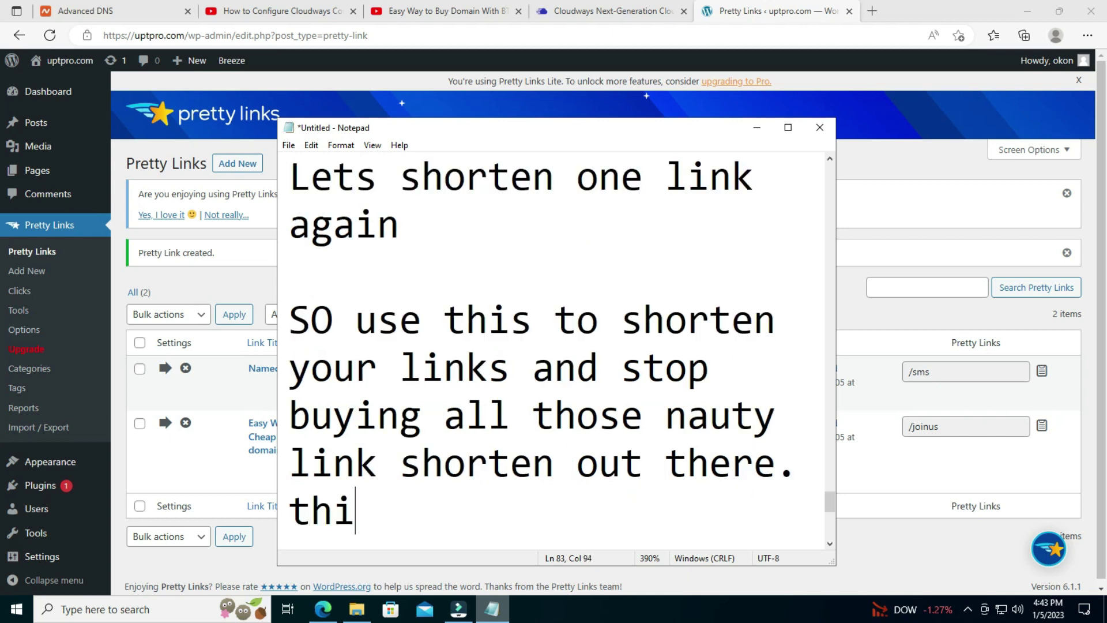
text(s work best)
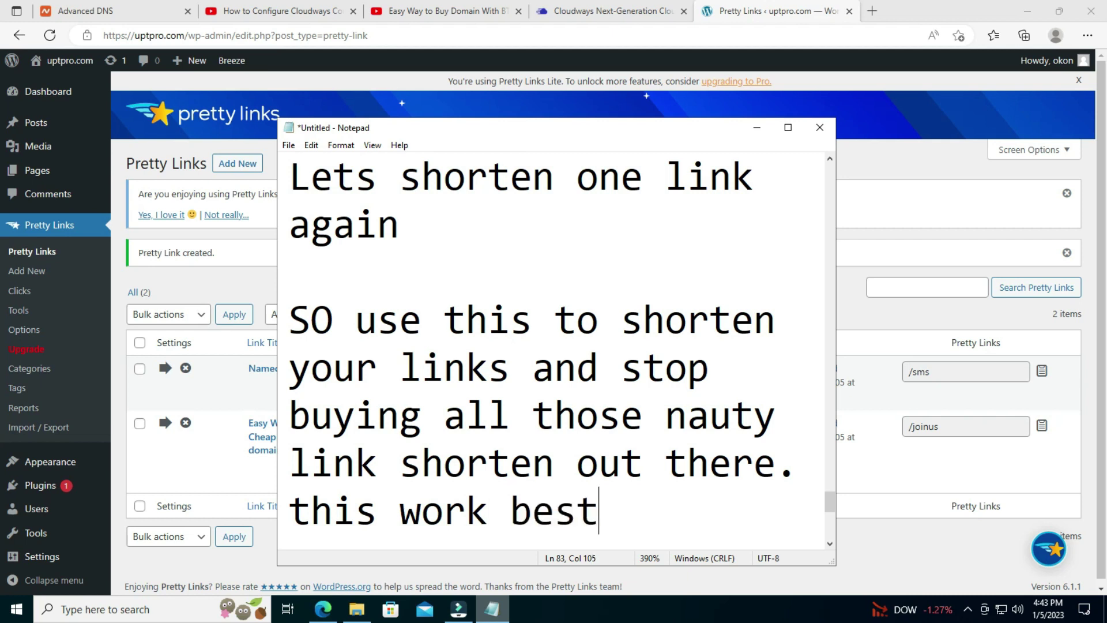
text(.)
key(Return)
key(Return)
key(Return)
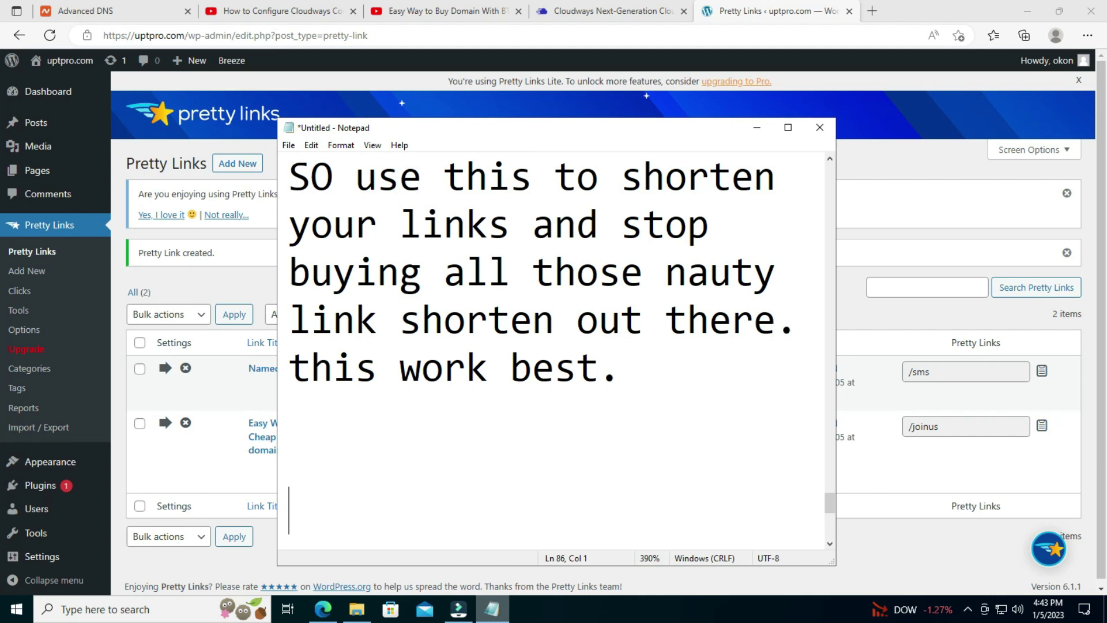
text(Thanks.)
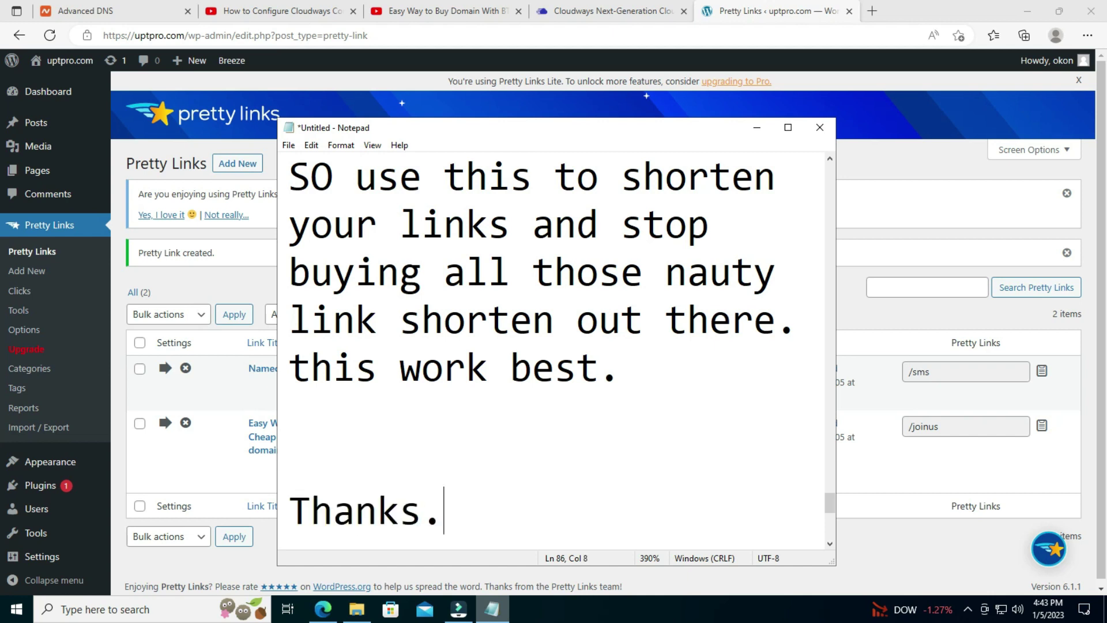